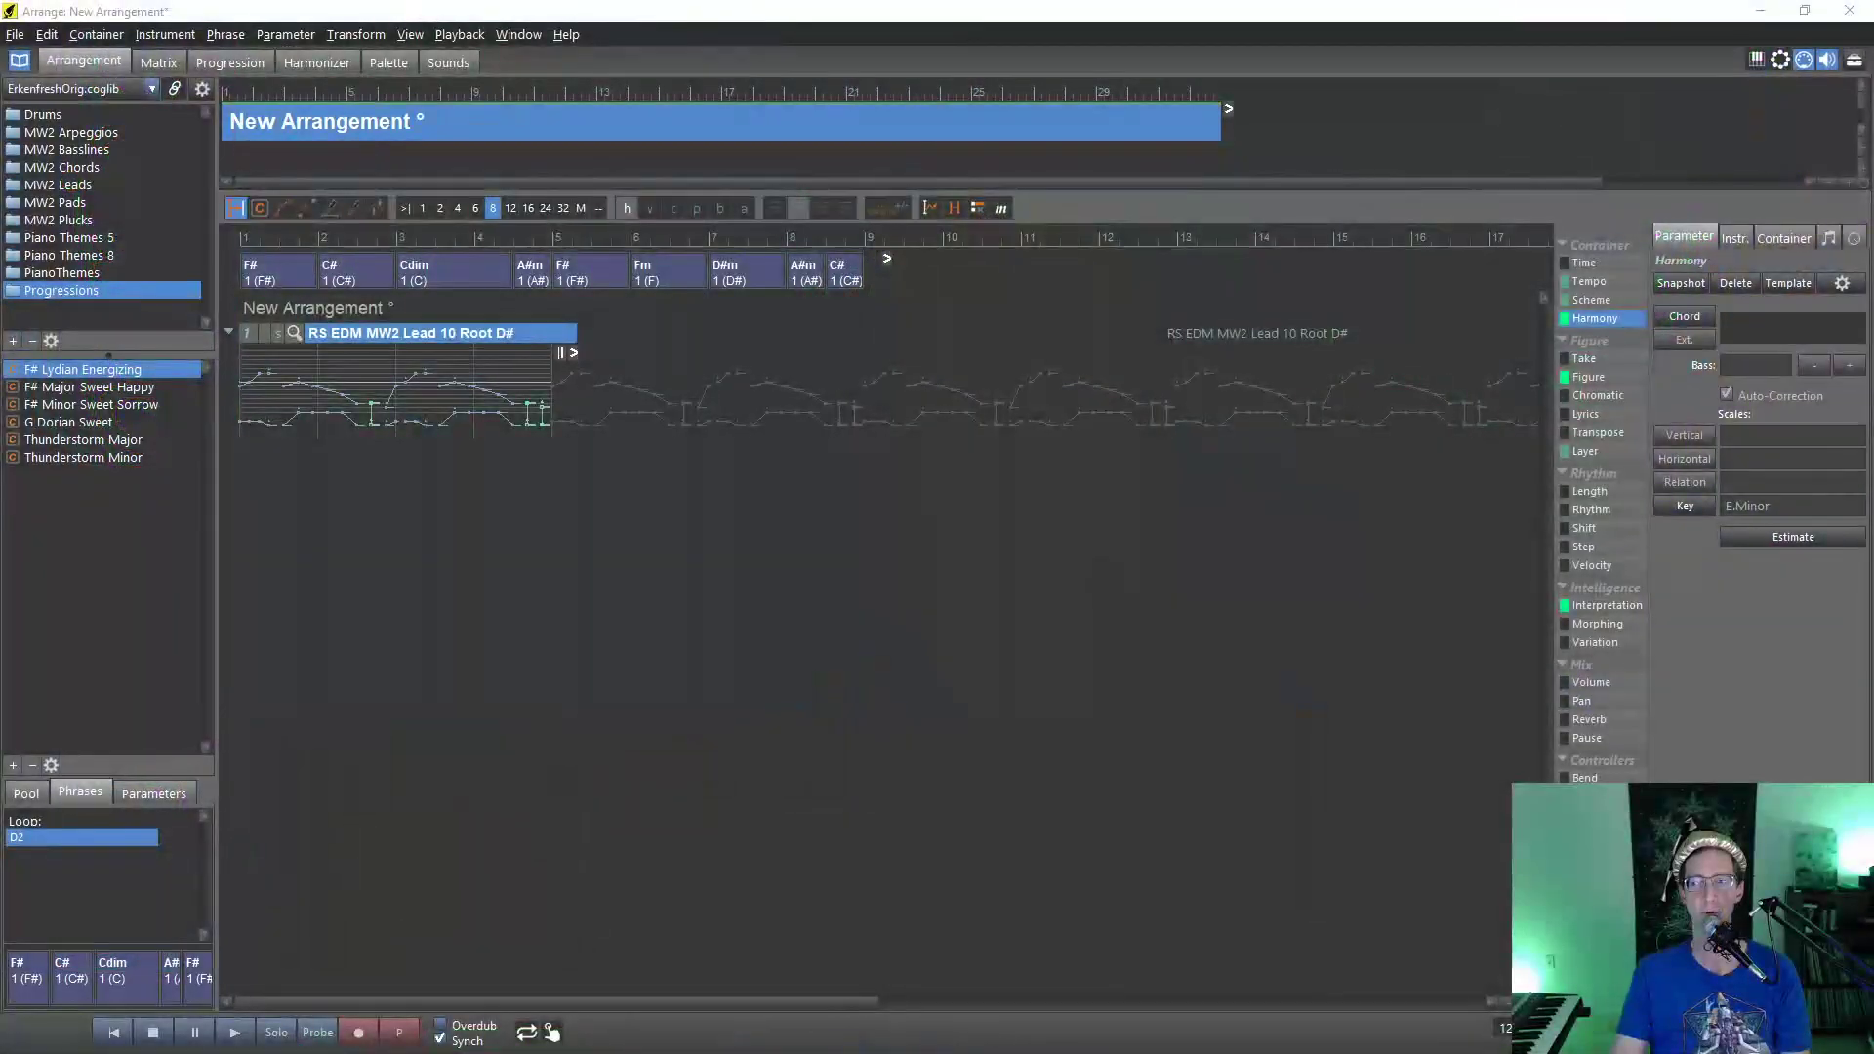
- Play the current lead-only arrangement from the start
{"action": "left_click", "coordinate": [371, 588]}
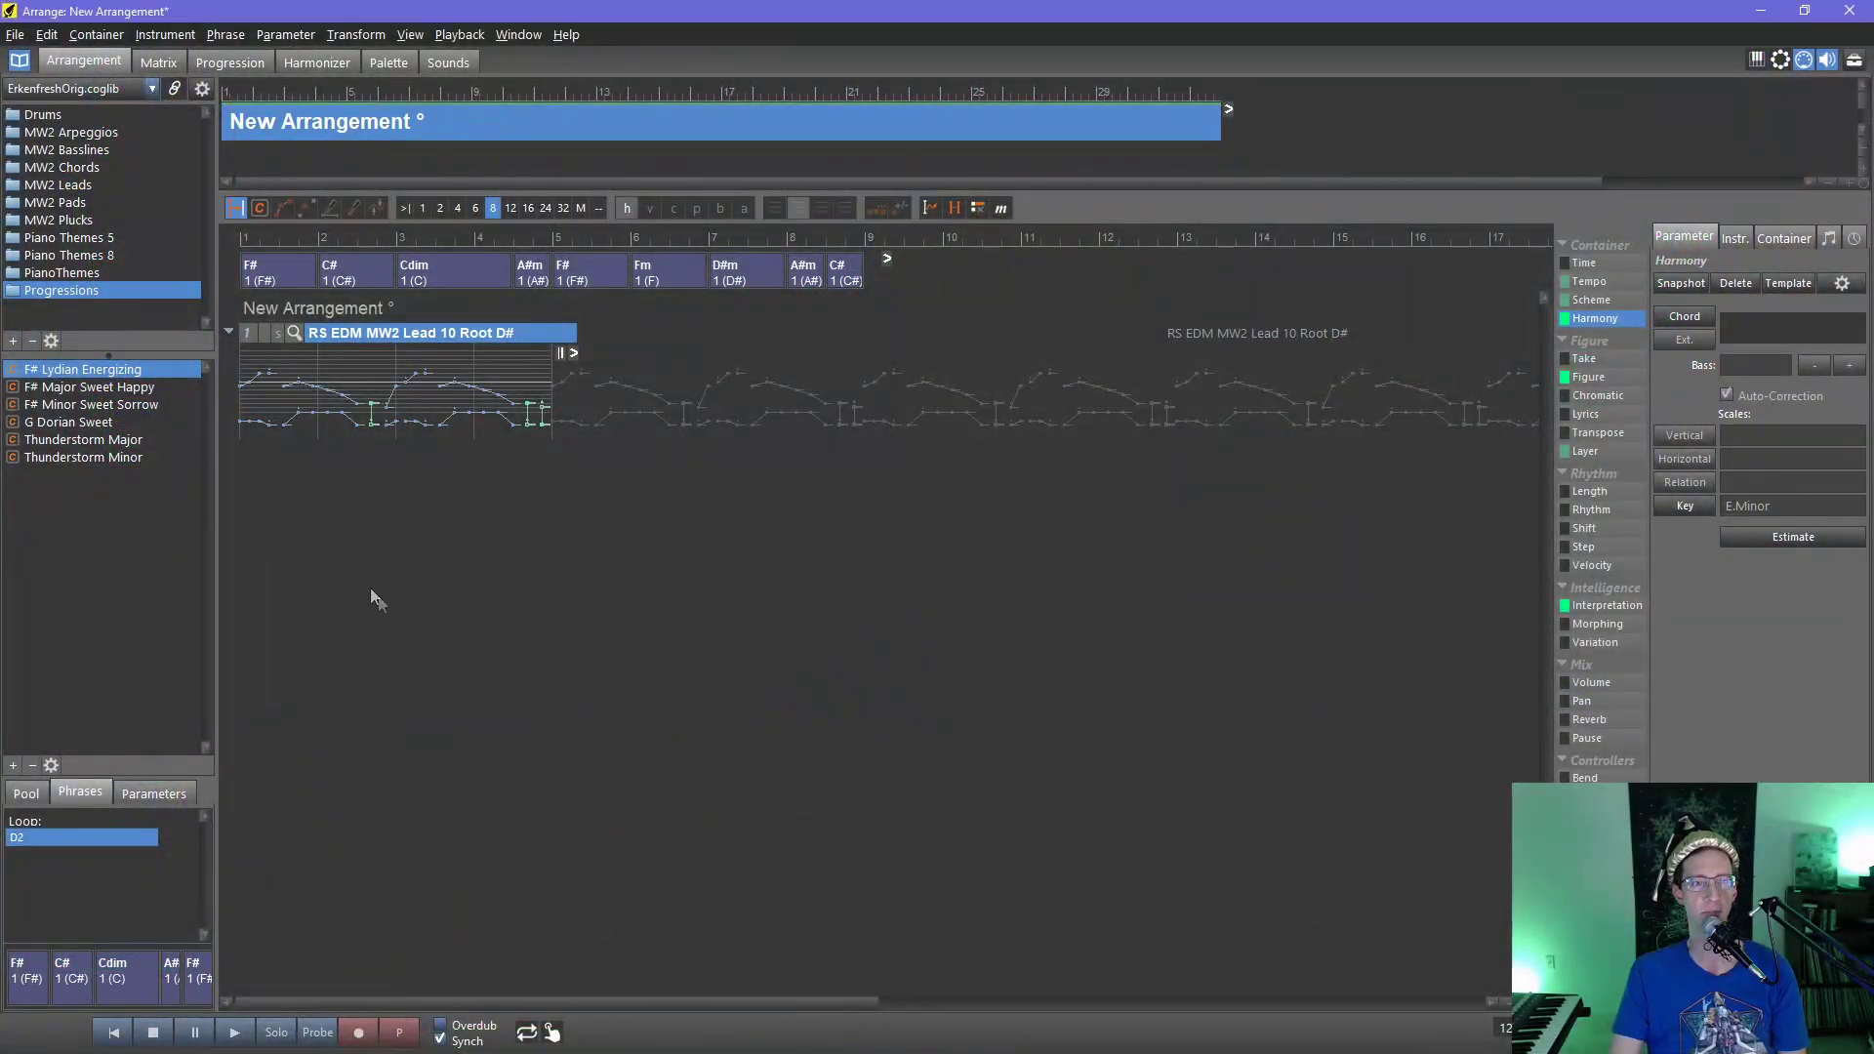
{"action": "left_click", "coordinate": [154, 90]}
{"action": "mouse_move", "coordinate": [96, 191]}
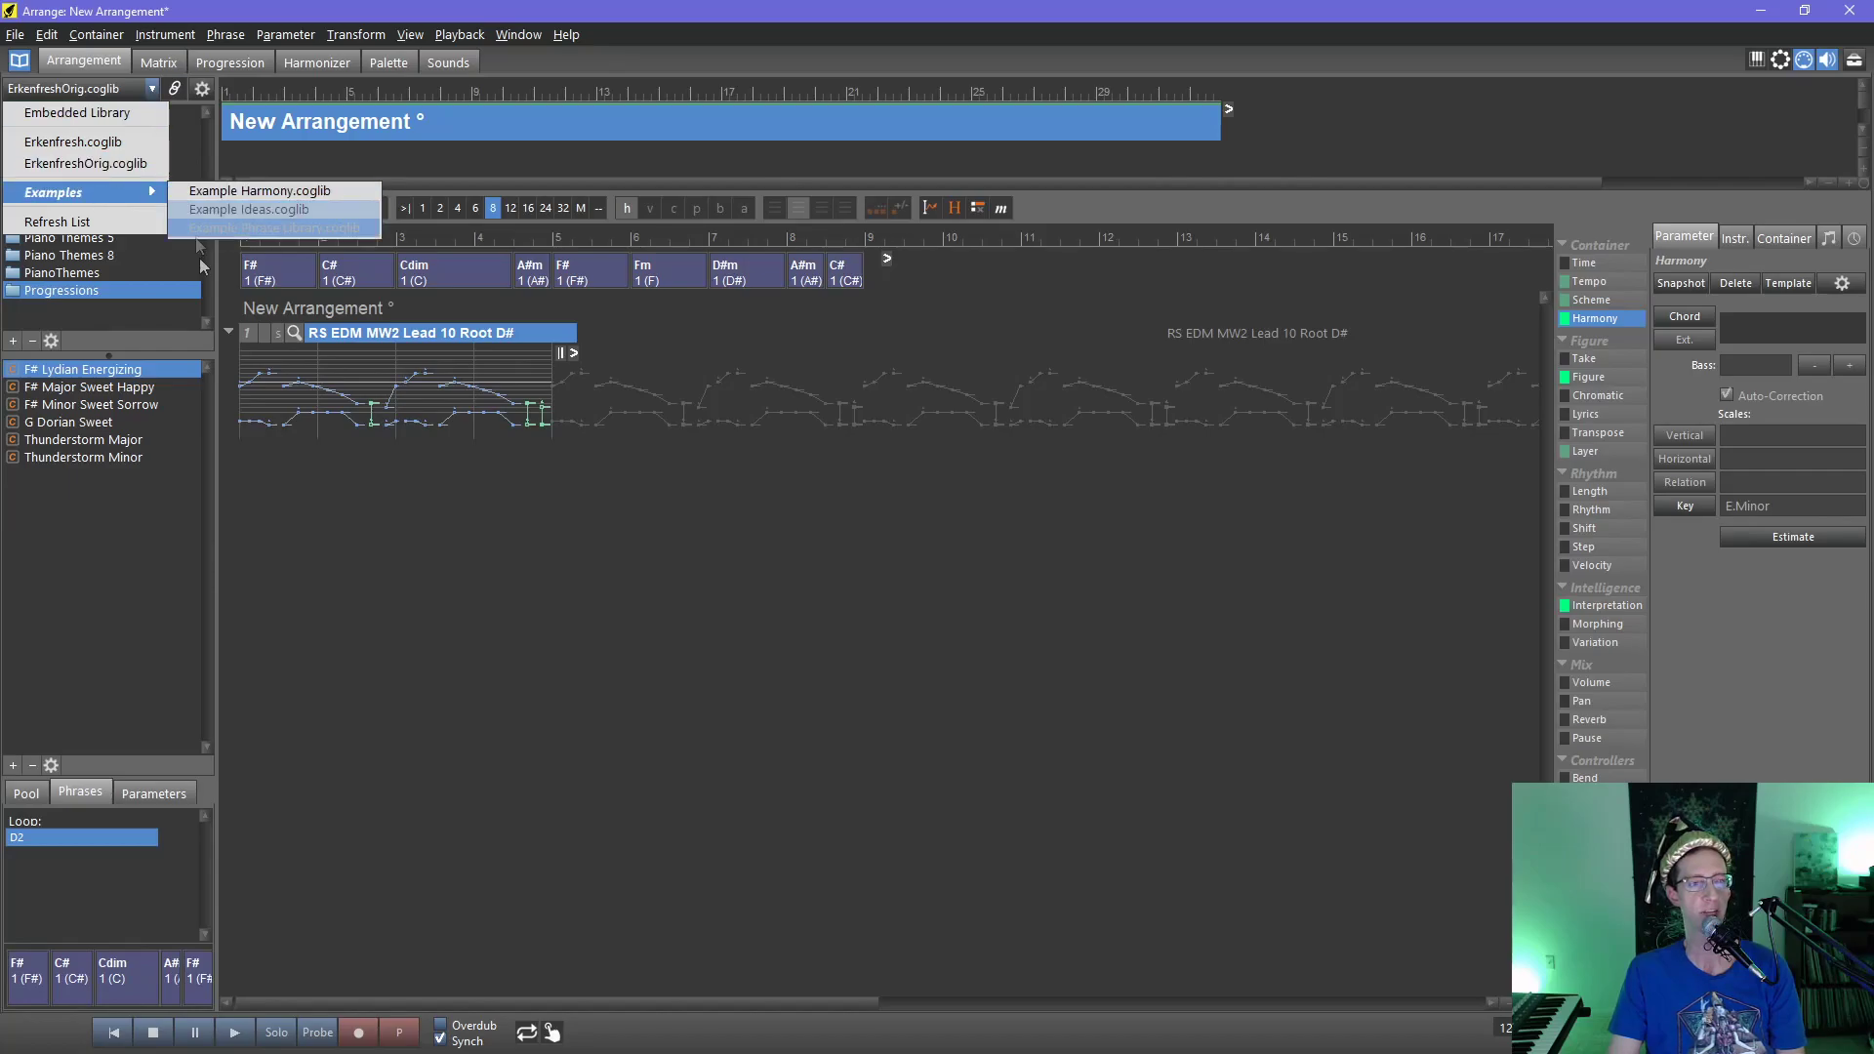
{"action": "left_click", "coordinate": [139, 572]}
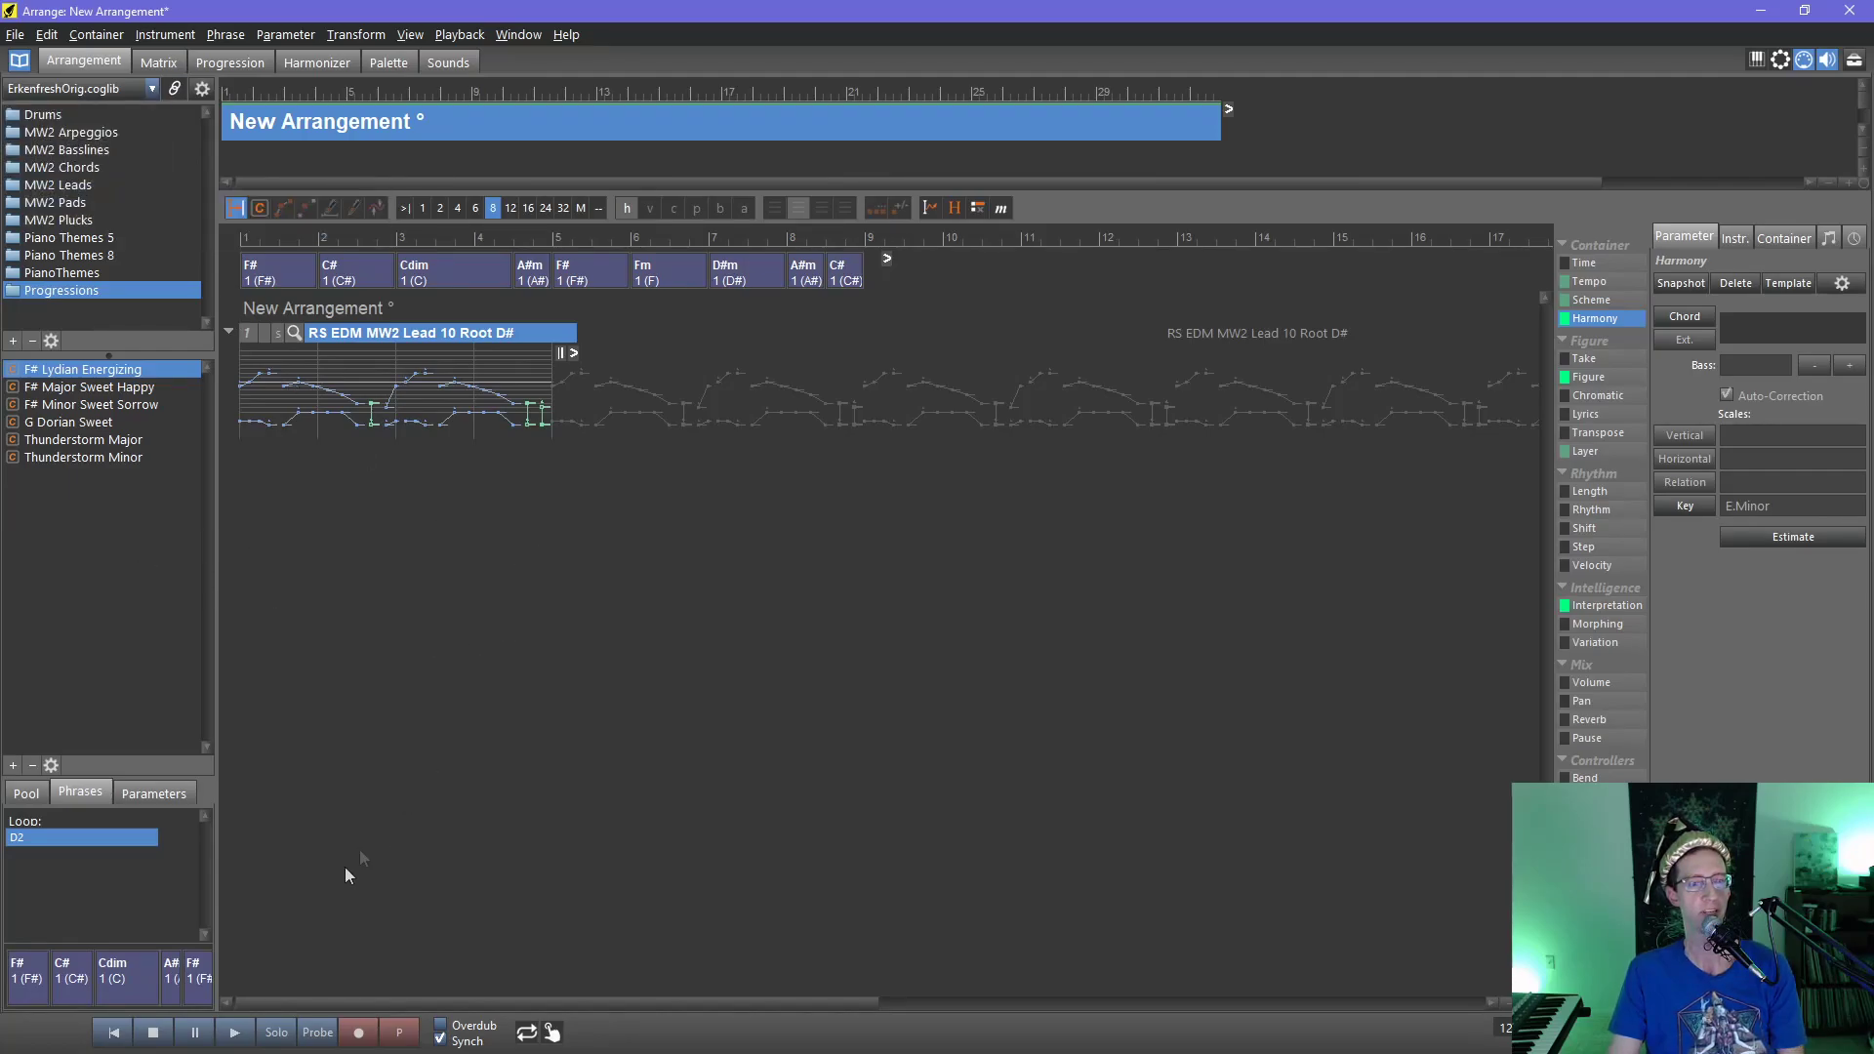
{"action": "left_click", "coordinate": [234, 1031]}
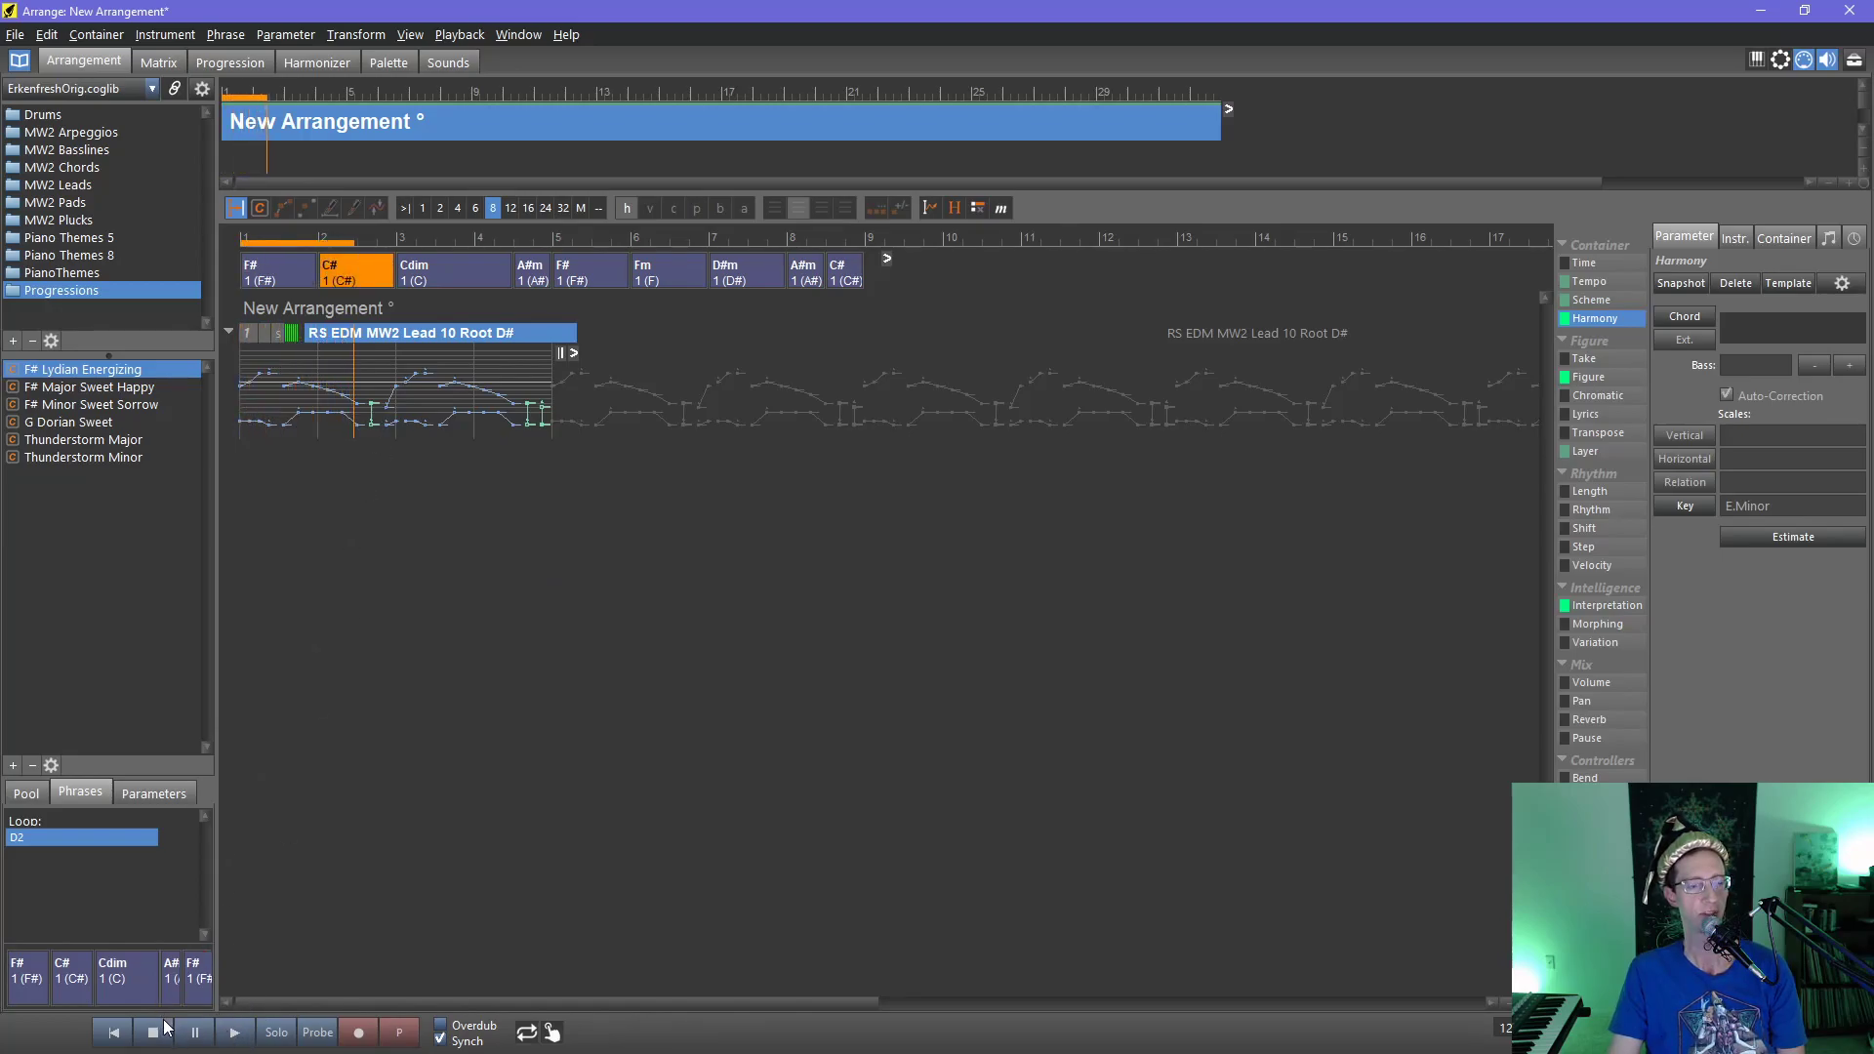
- Add RS EDM MW2 Bass 05 Root A from MW2 Basslines as a track below the lead and audition it
{"action": "left_click", "coordinate": [68, 150]}
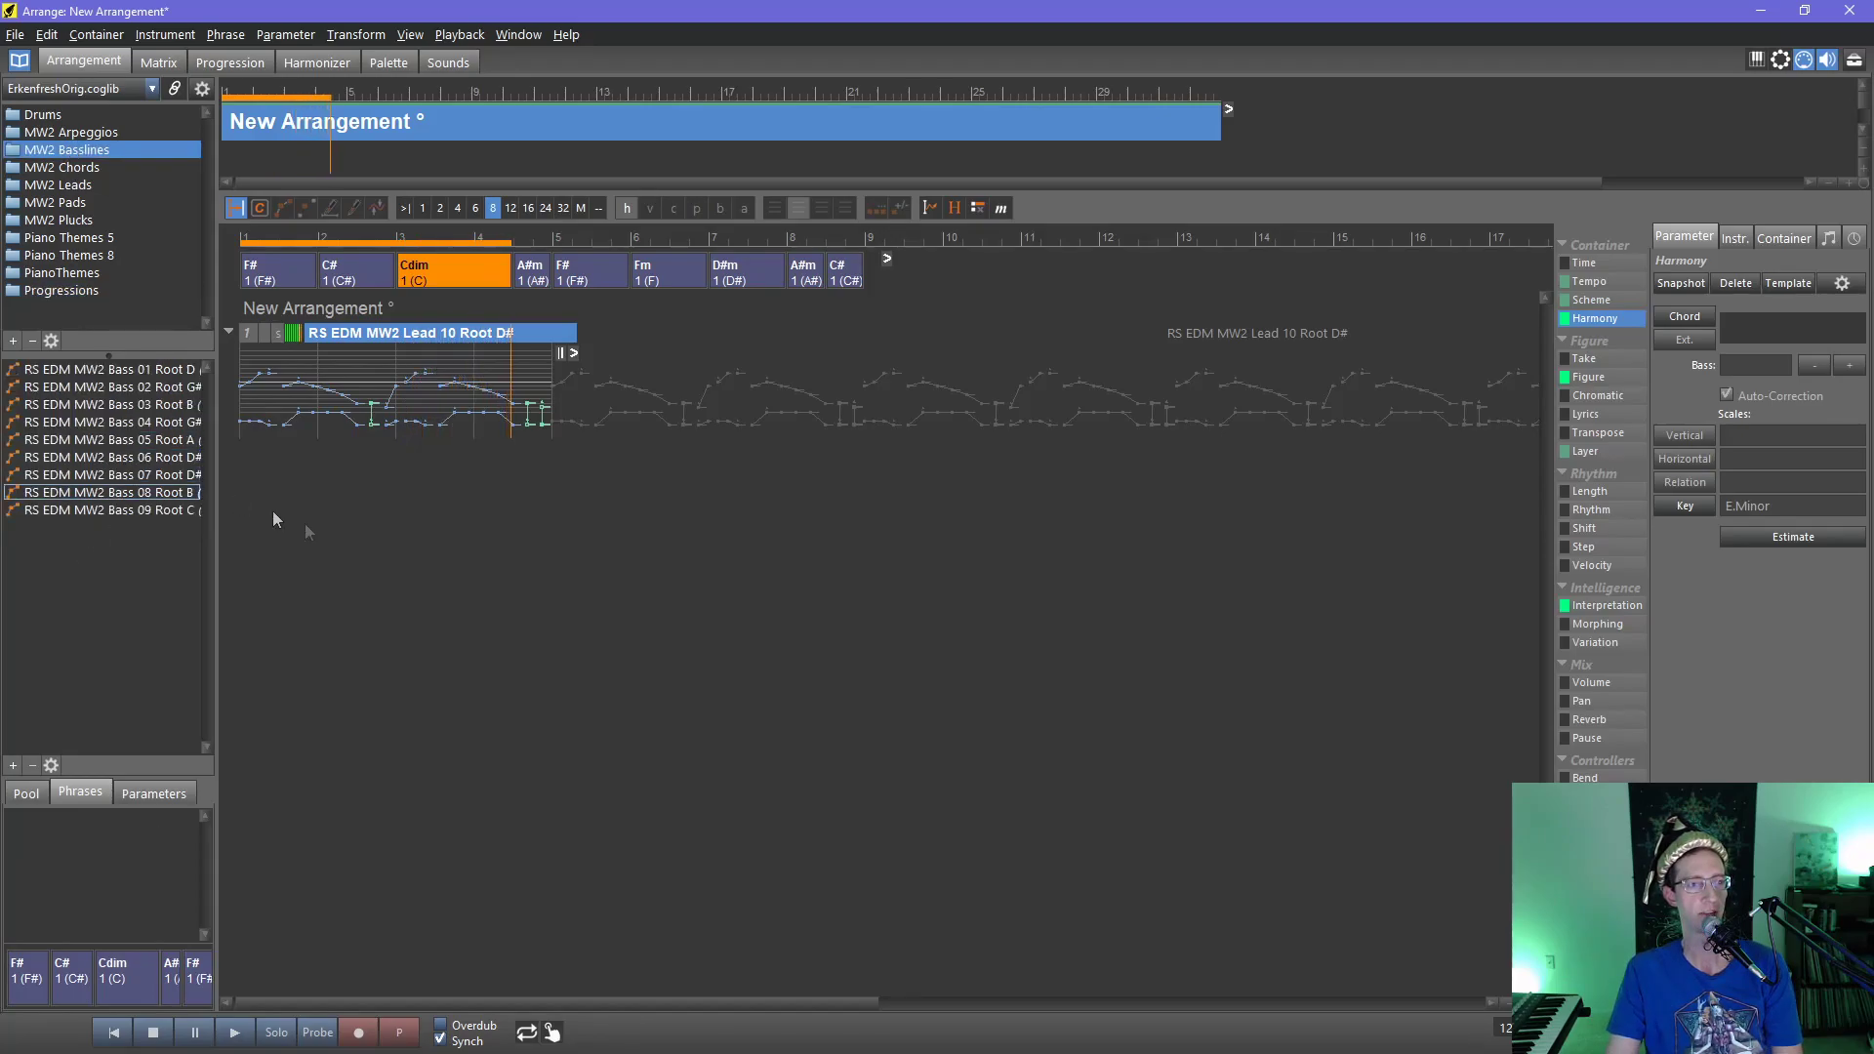
{"action": "left_click", "coordinate": [158, 444]}
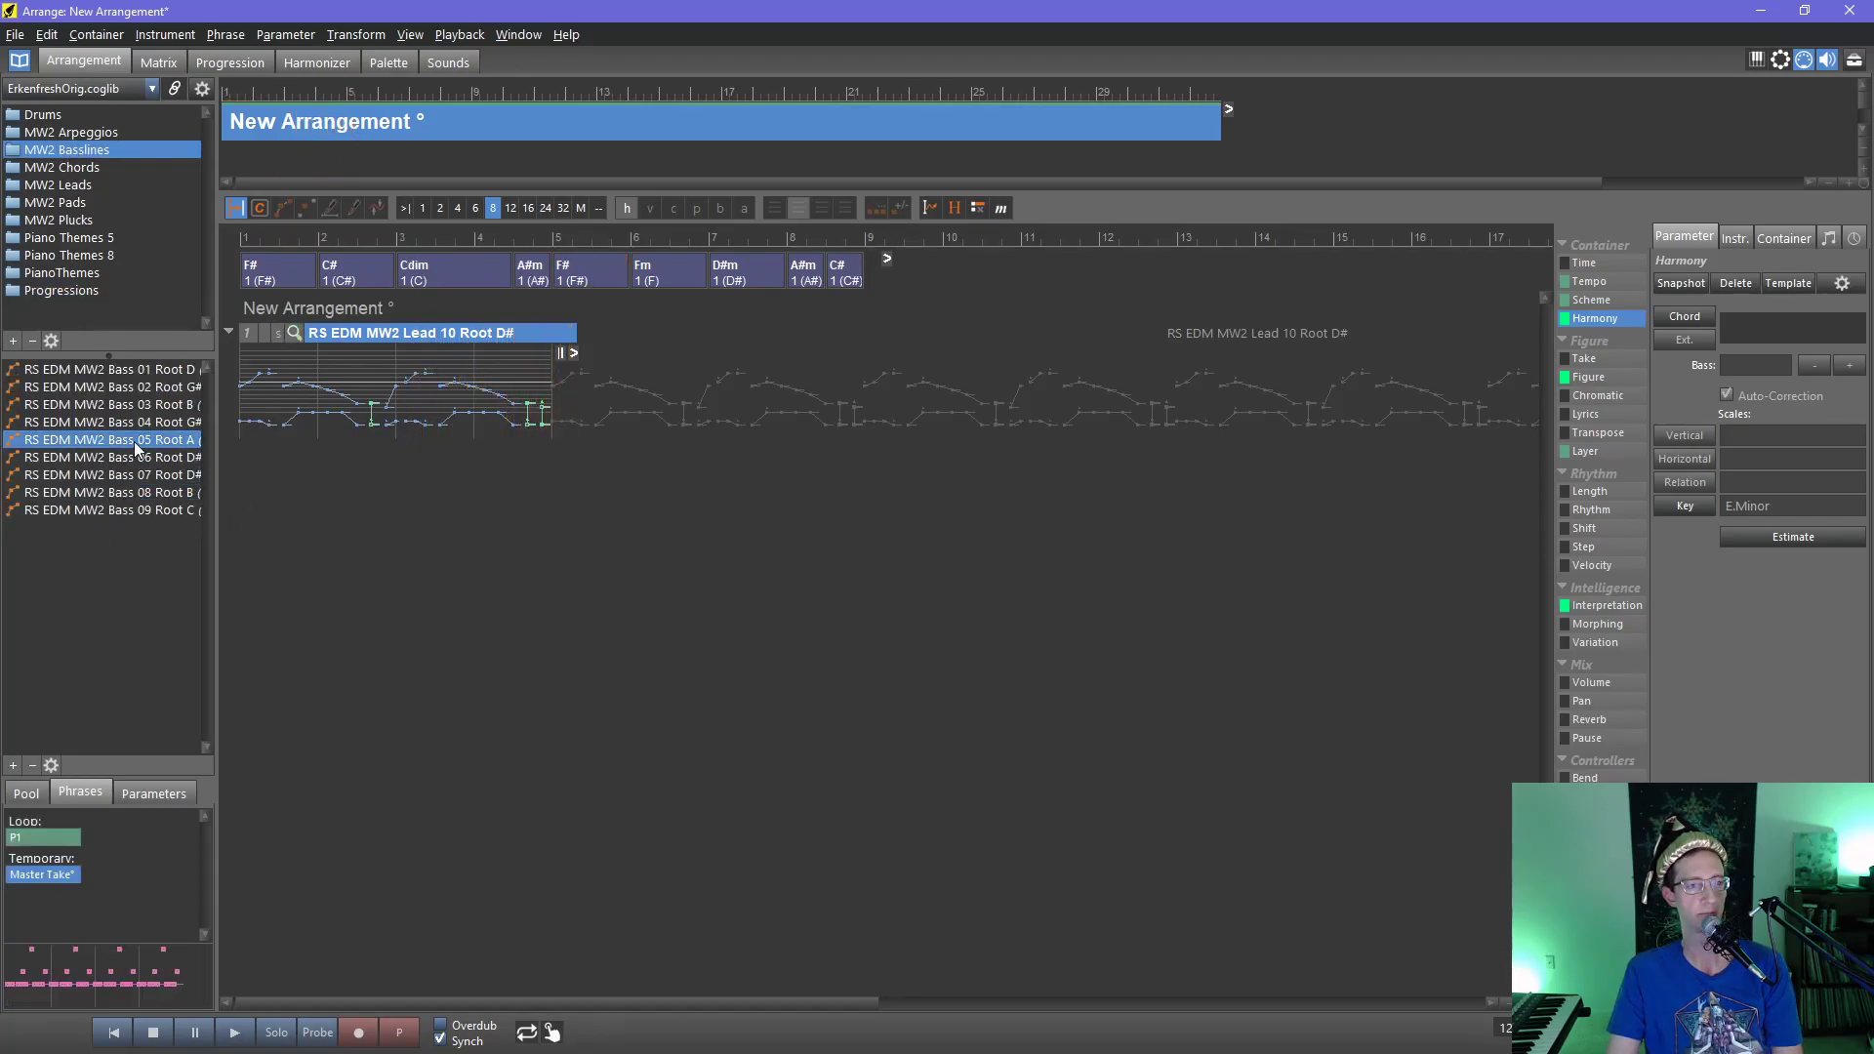
{"action": "left_click_drag", "start_coordinate": [133, 441], "coordinate": [312, 497]}
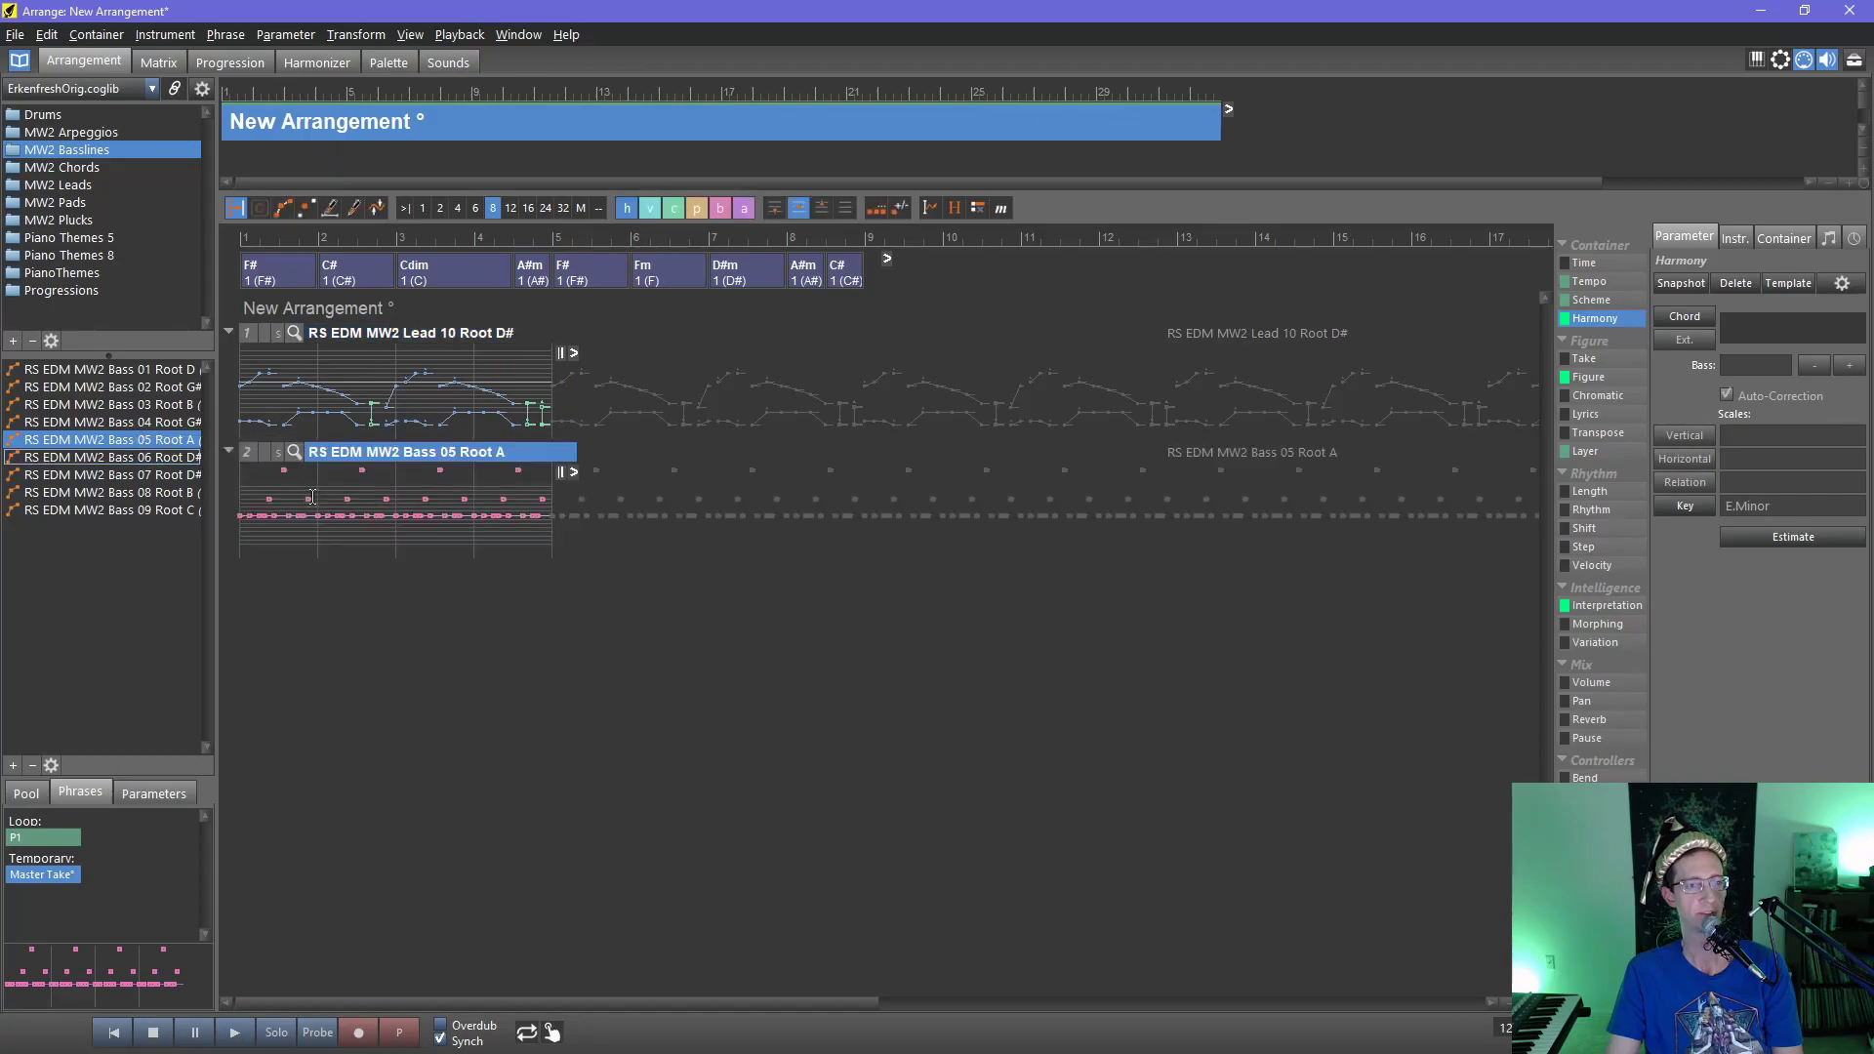
{"action": "left_click", "coordinate": [234, 1033]}
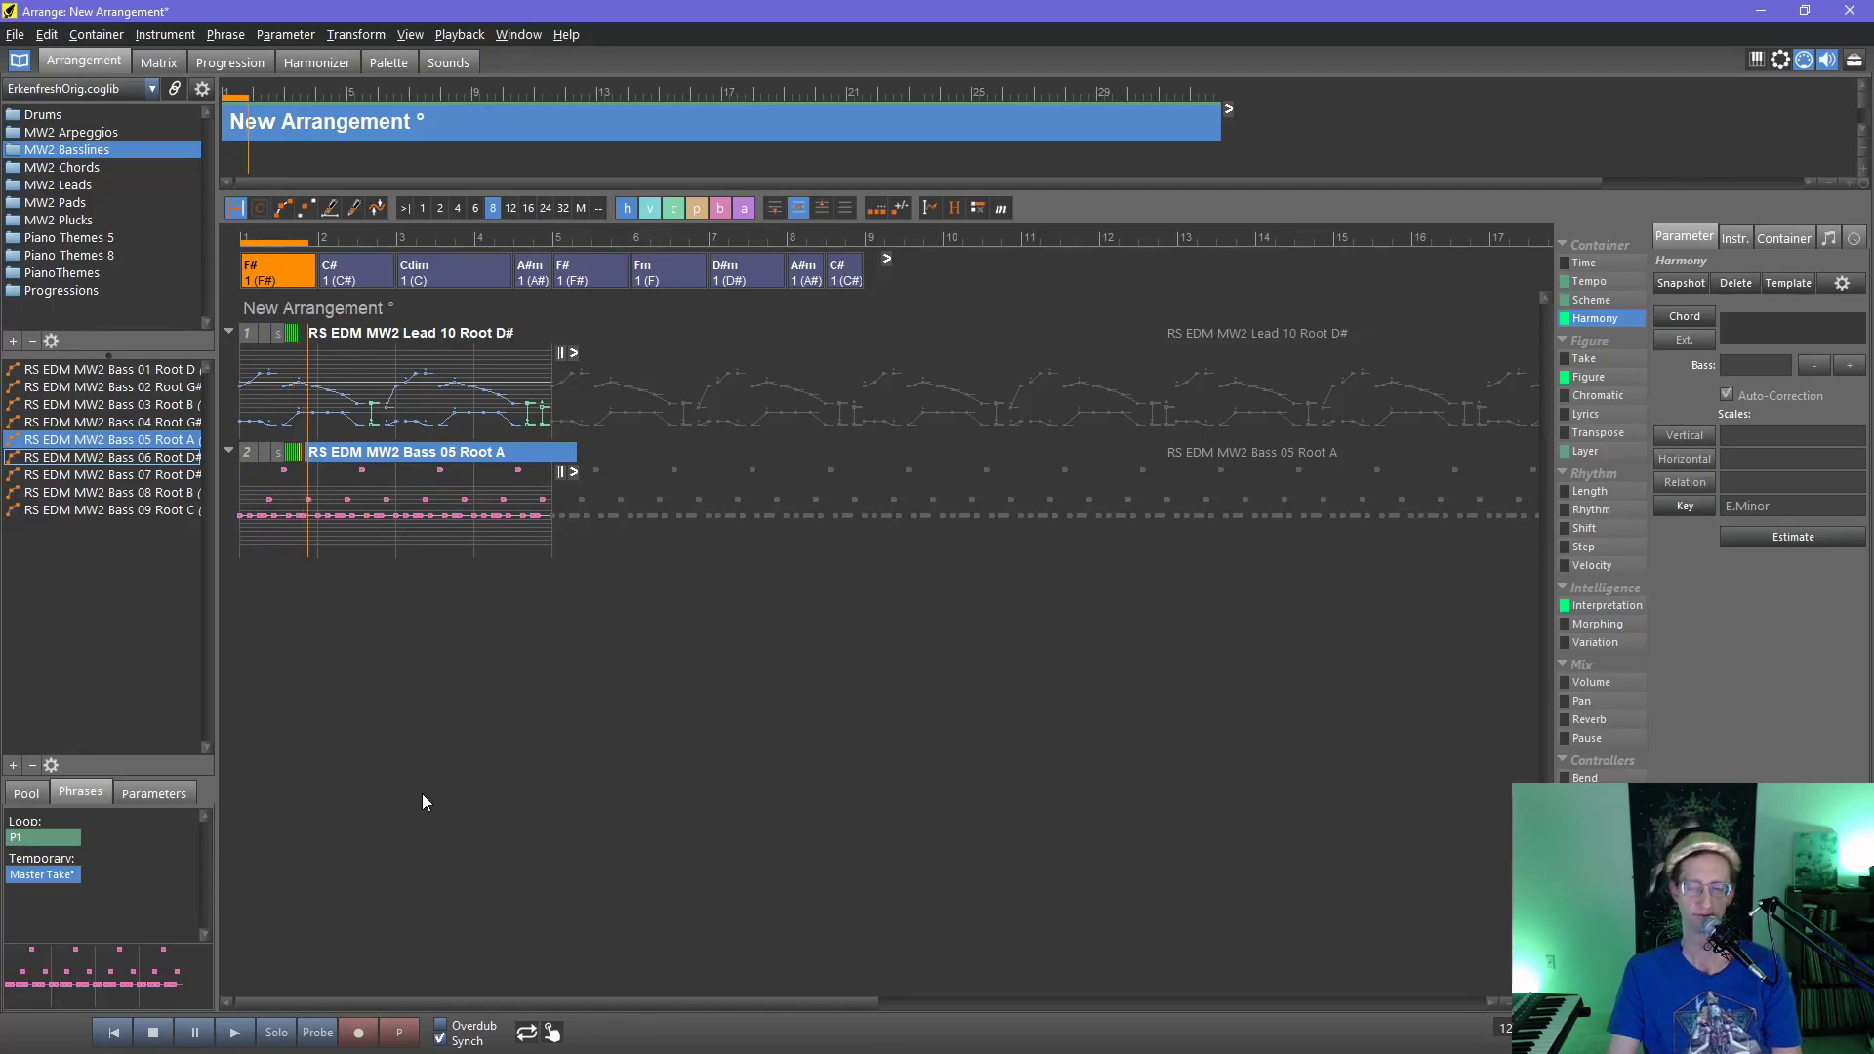
{"action": "left_click", "coordinate": [154, 1032]}
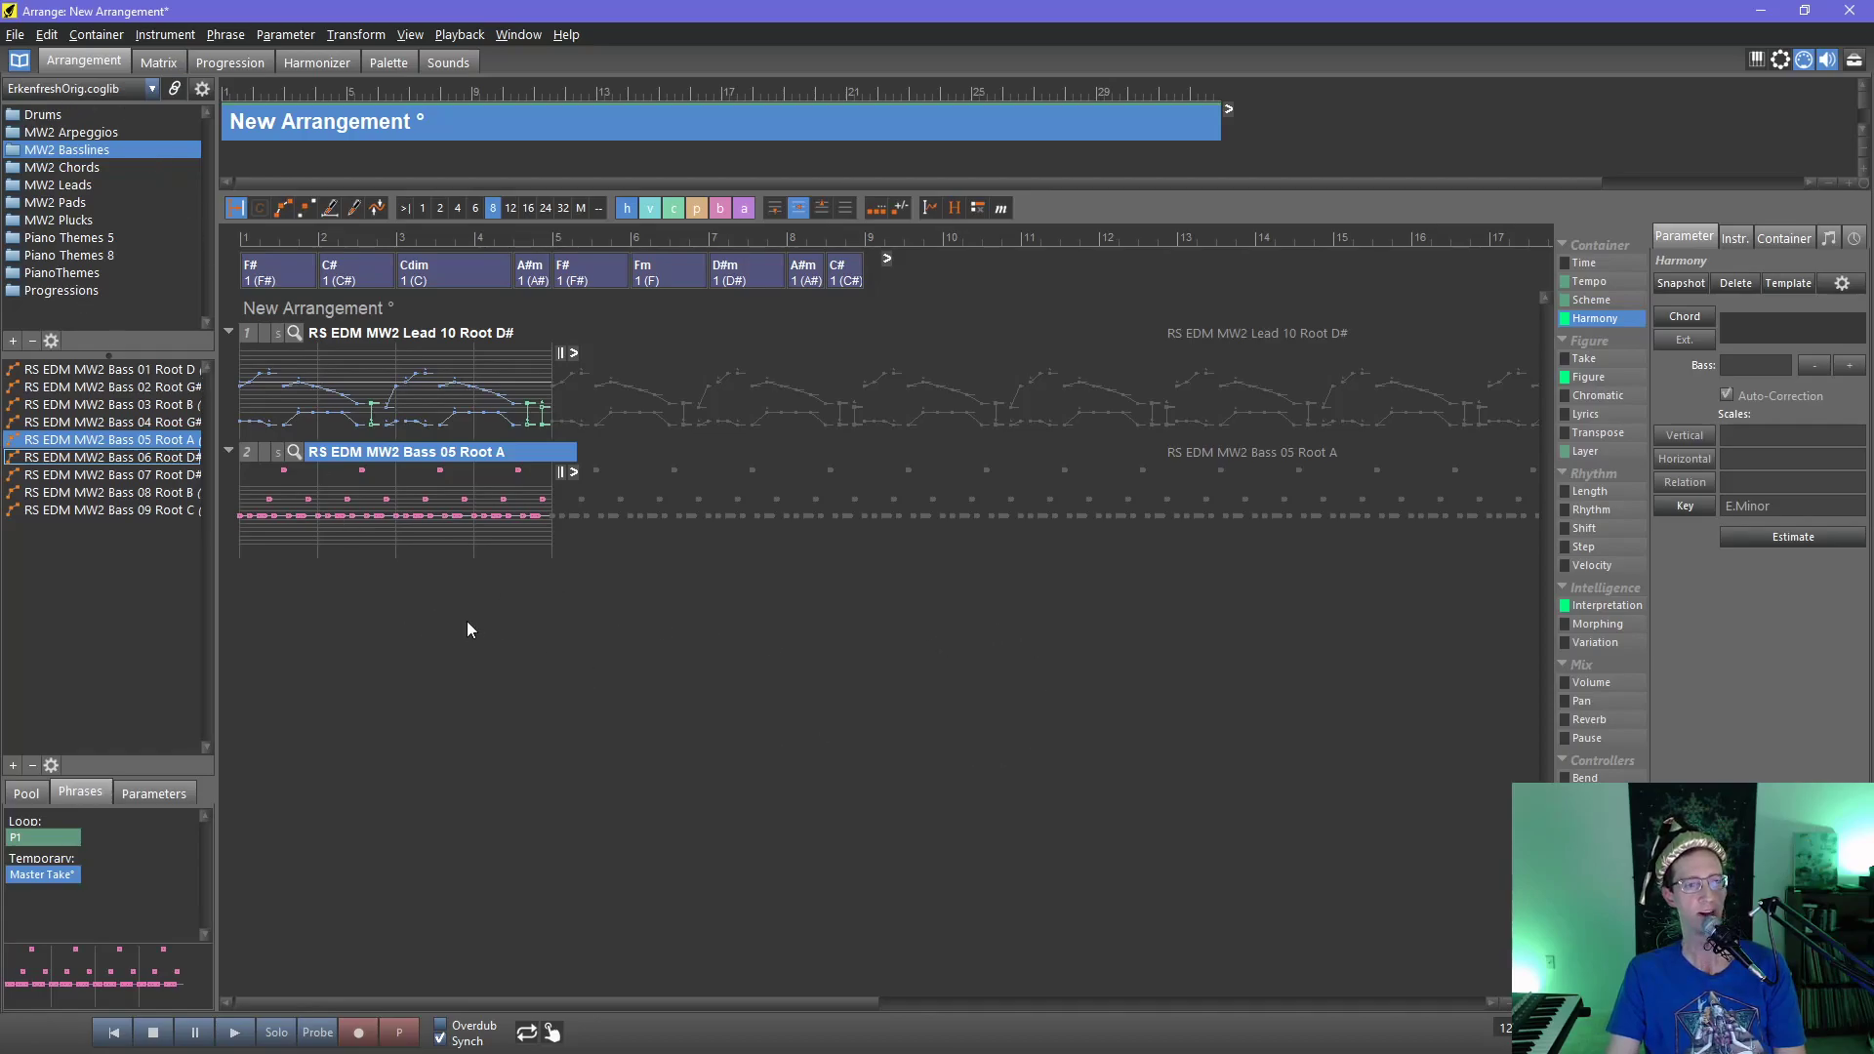
{"action": "key", "text": "alt+Tab"}
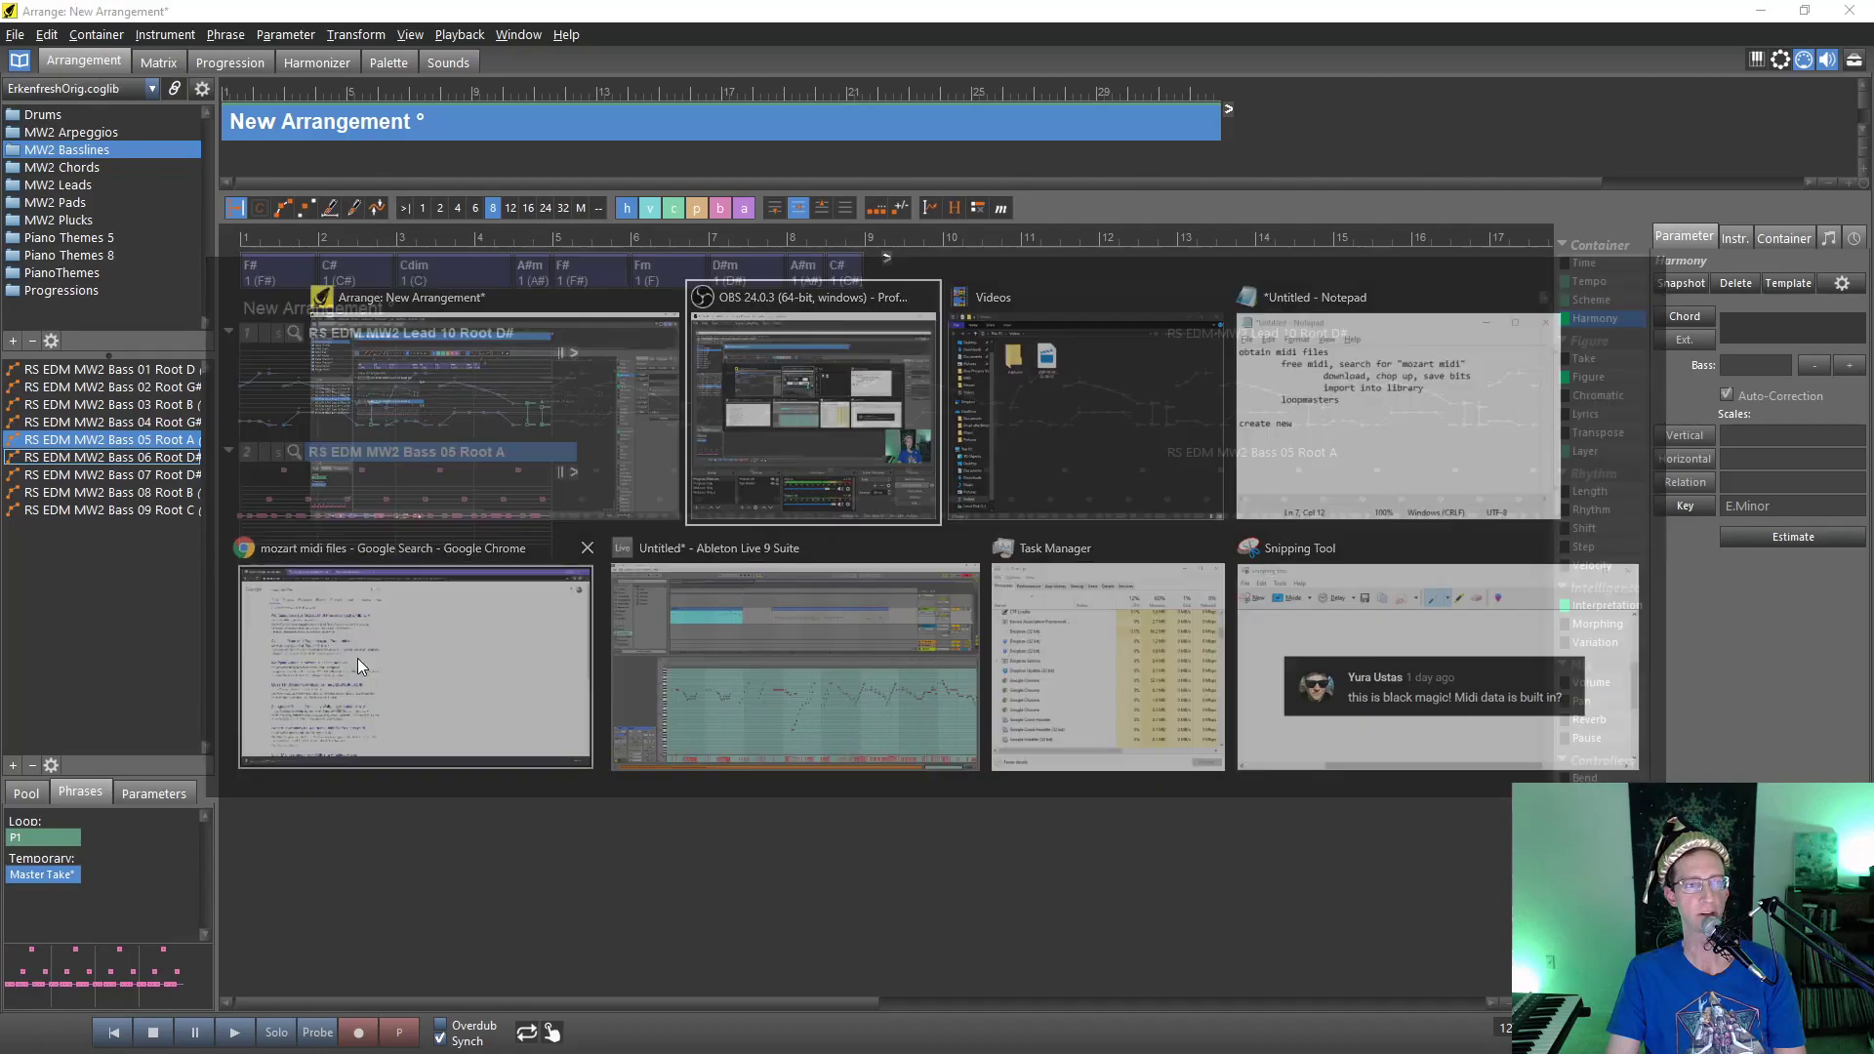
- Browse the Mozart sonatas list on kunstderfuge.com, then switch back to Ableton Live 9
{"action": "left_click", "coordinate": [357, 658]}
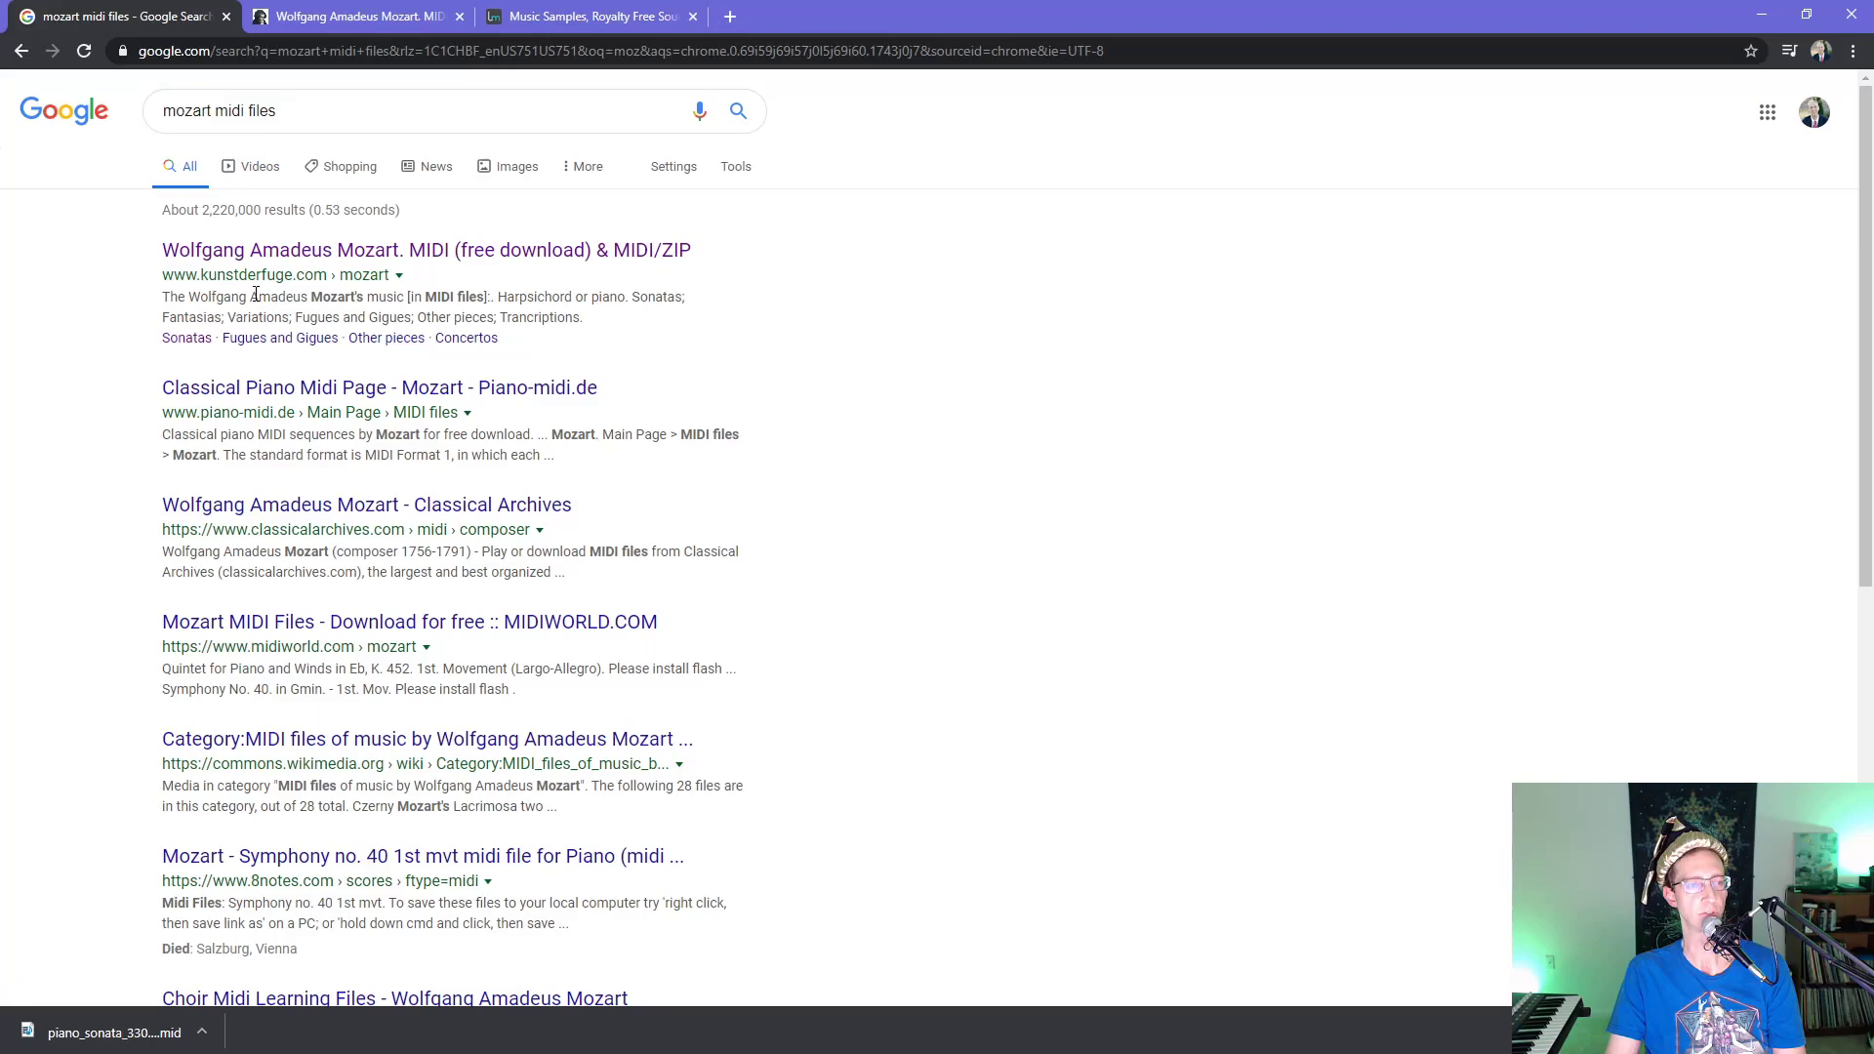
{"action": "left_click", "coordinate": [341, 20]}
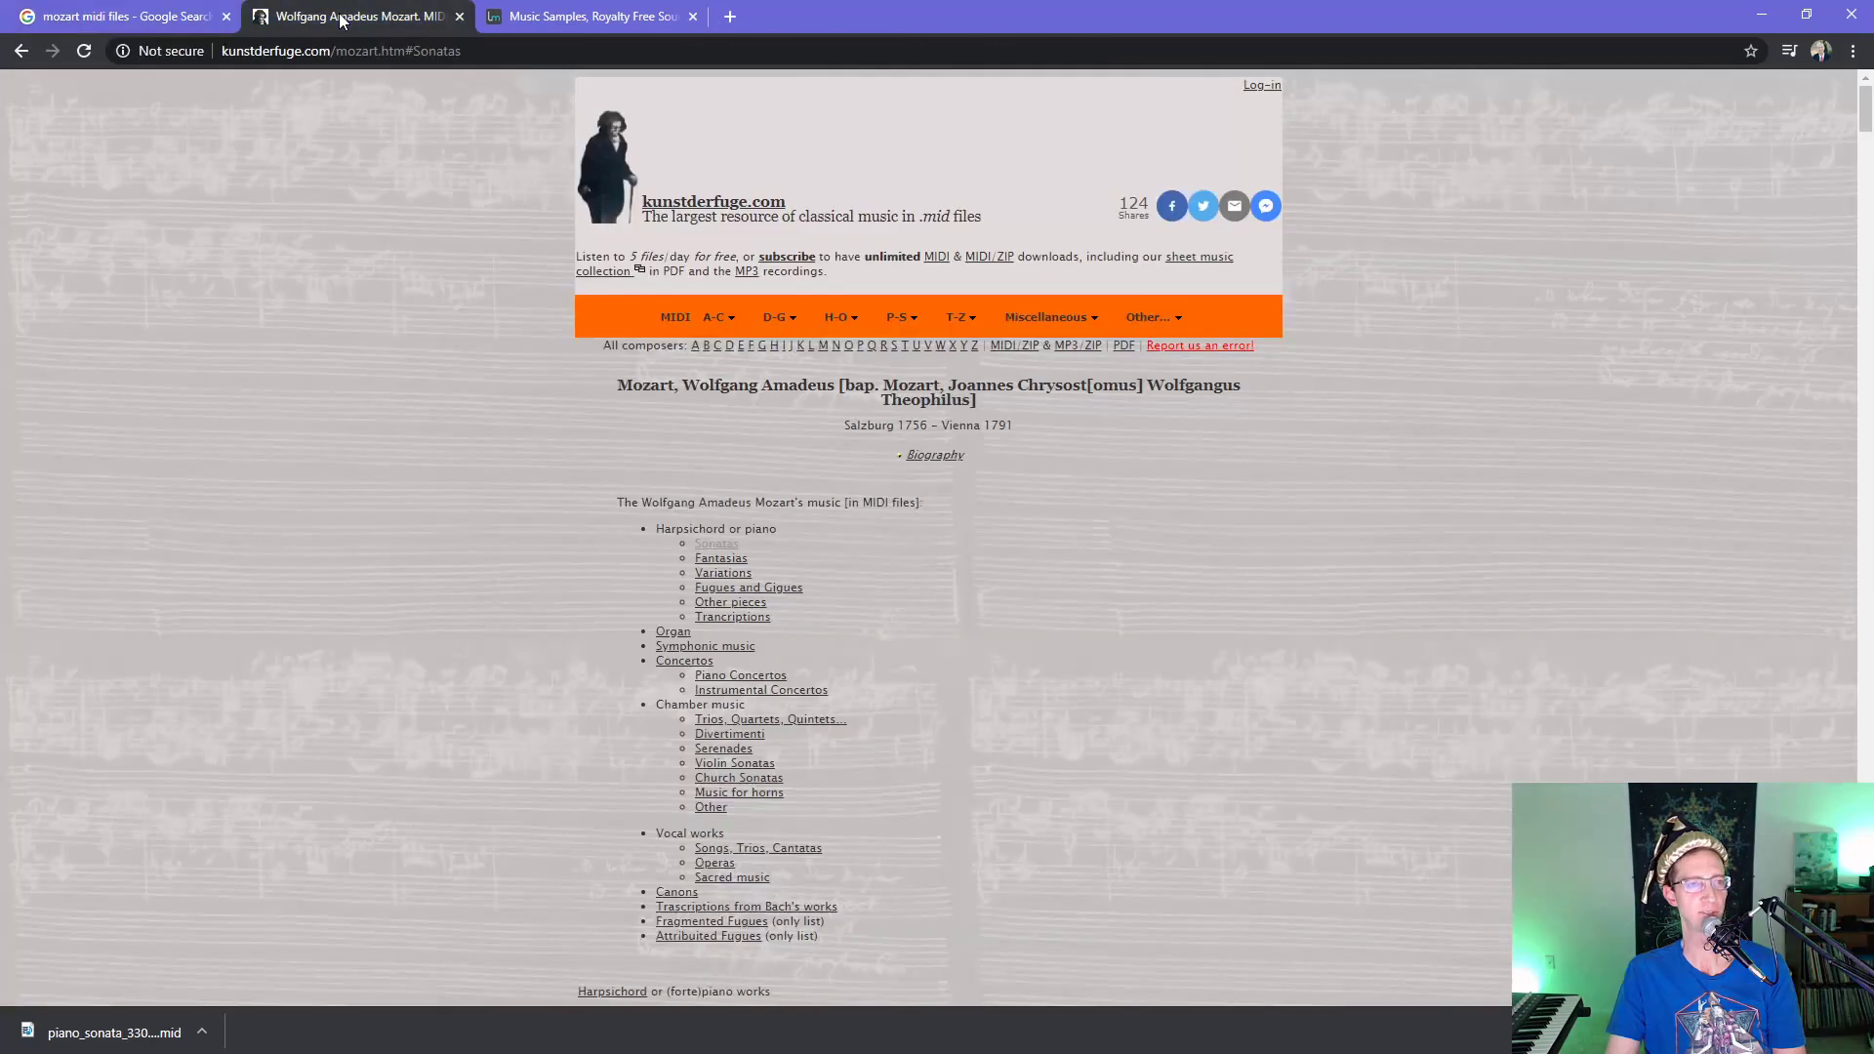
{"action": "scroll", "coordinate": [1378, 492], "scroll_direction": "down", "scroll_amount": 2}
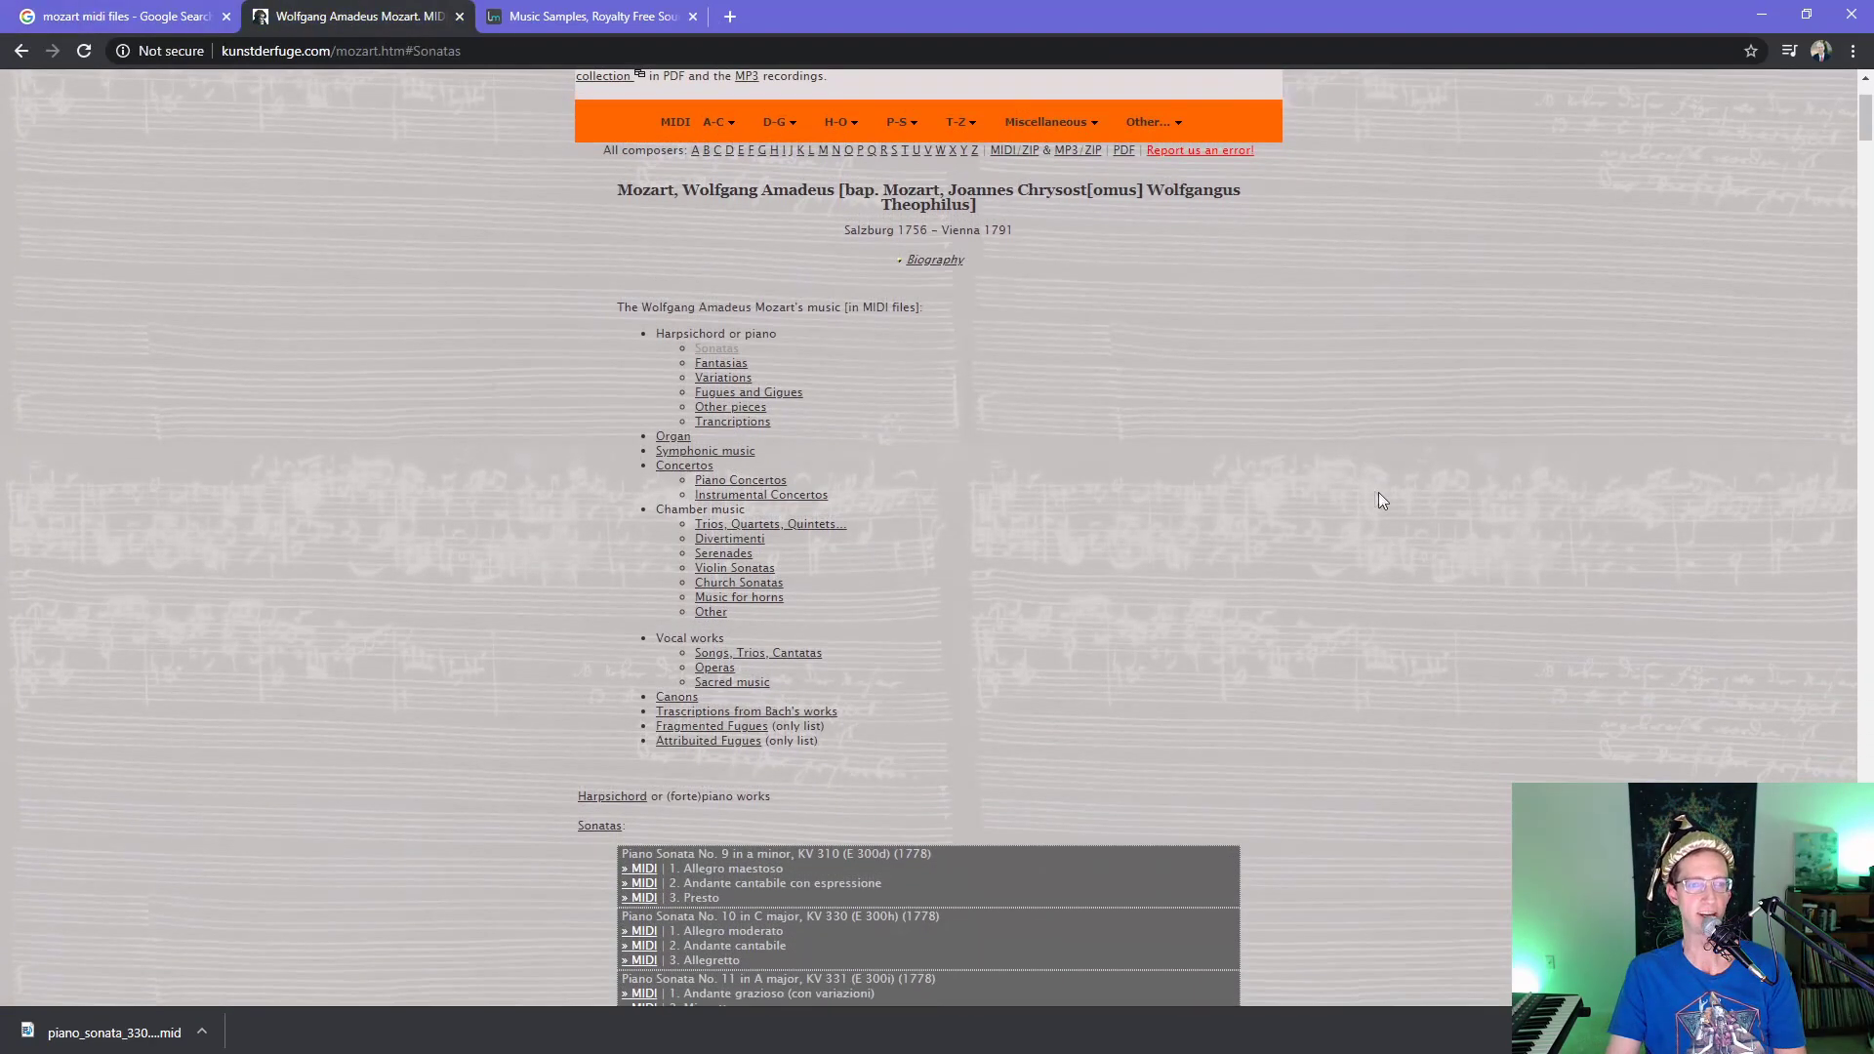
{"action": "left_click", "coordinate": [717, 349]}
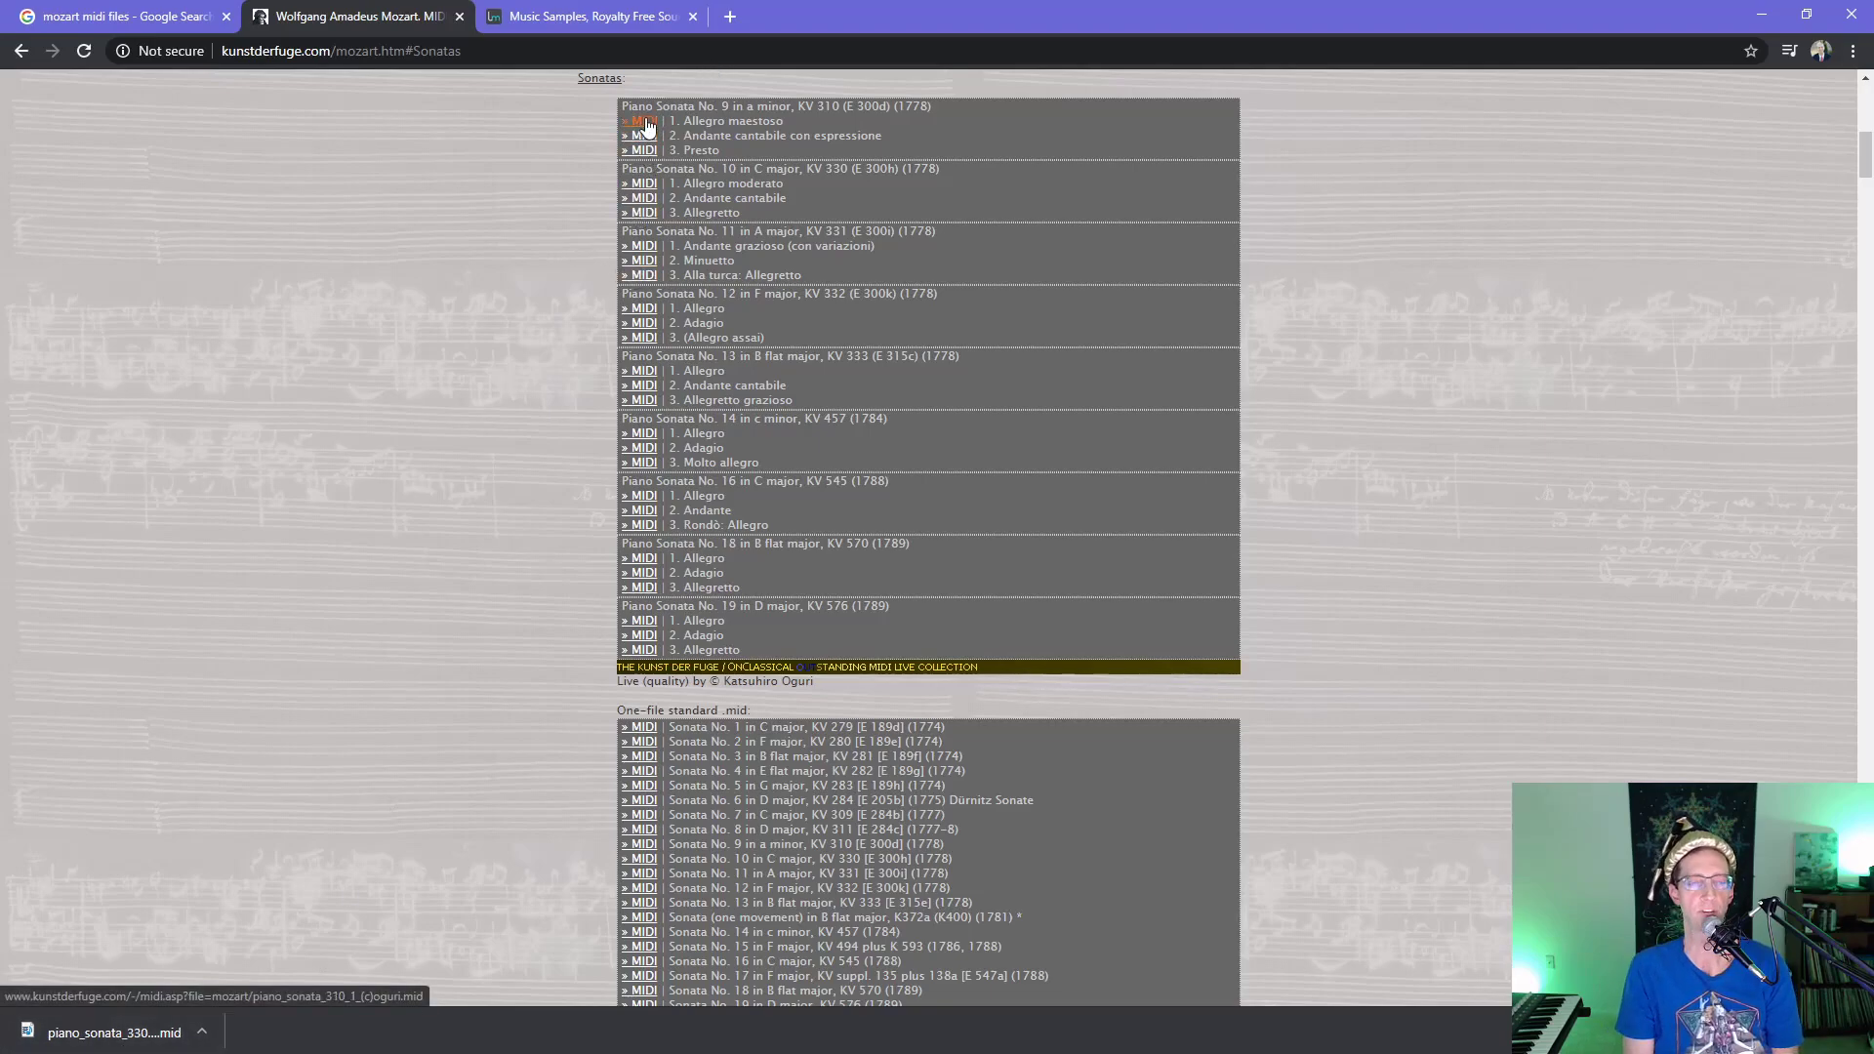
{"action": "key", "text": "alt+Tab"}
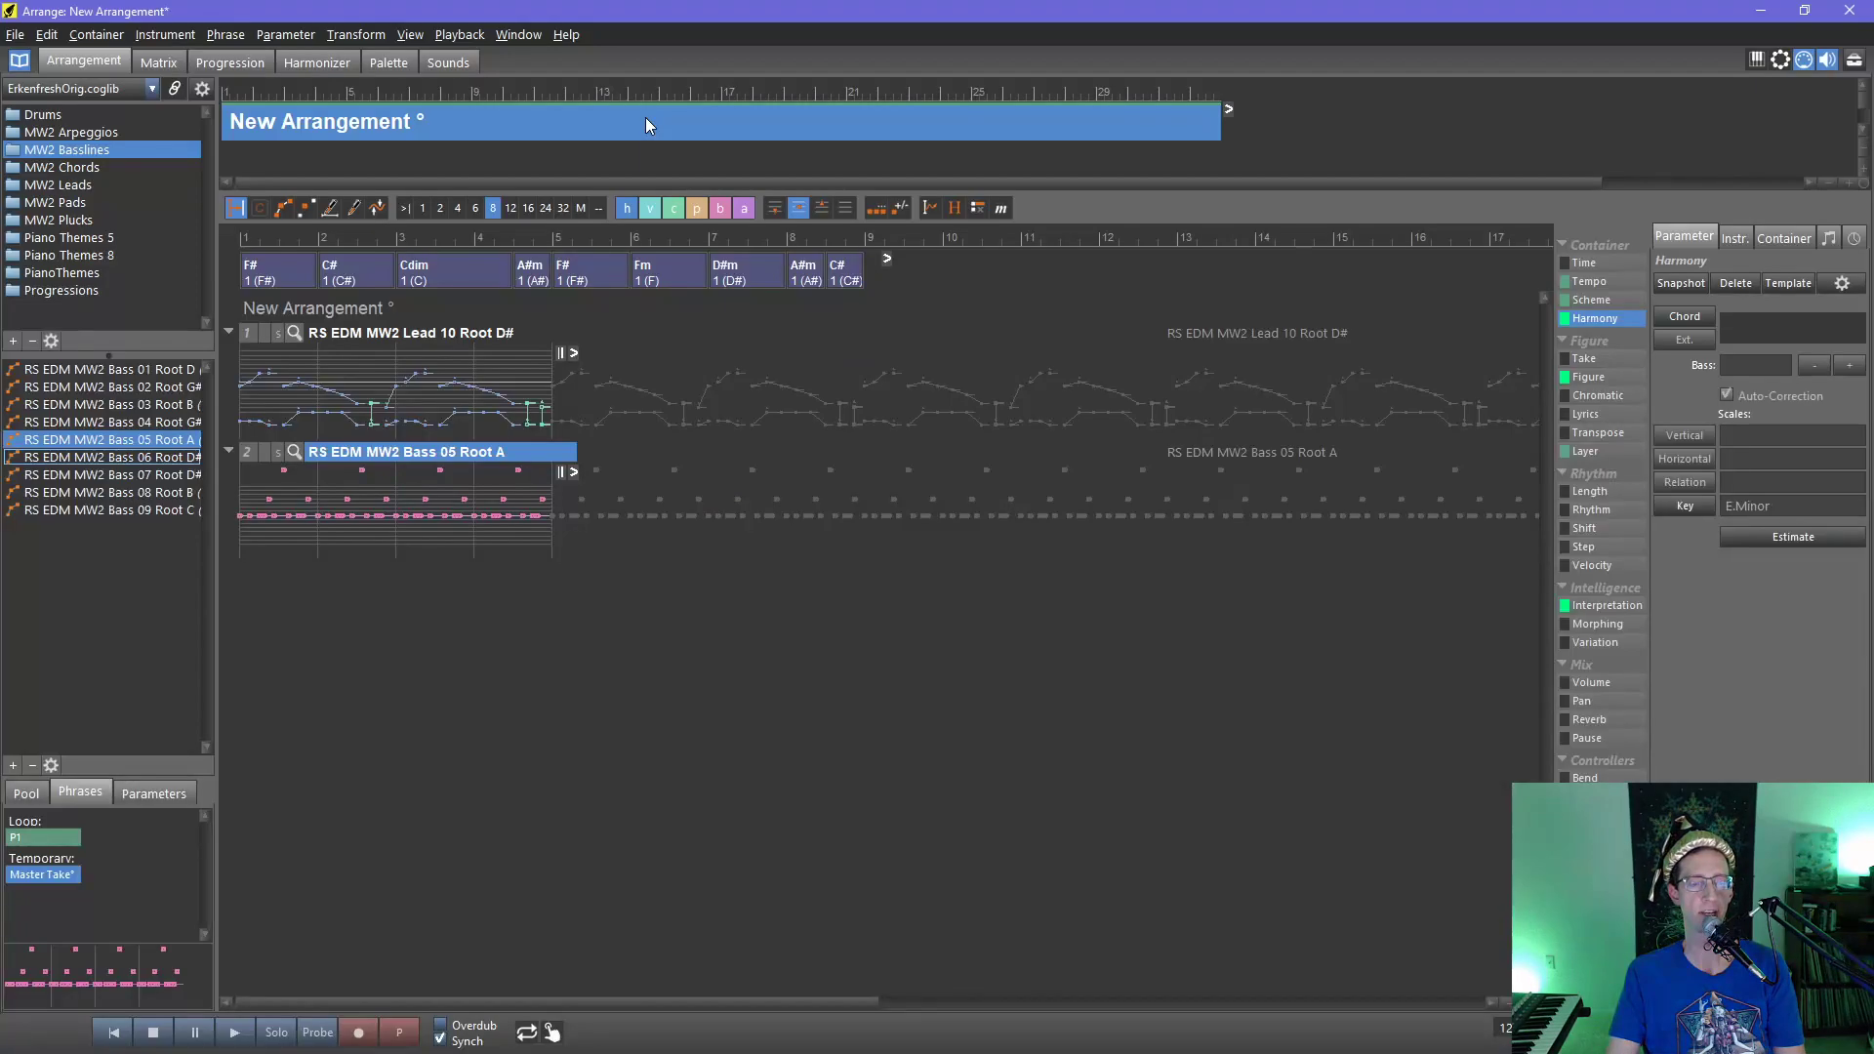
{"action": "key", "text": "alt+Tab"}
- Enlarge the arrangement to all five tracks and view the track 5 PIANO clip's notes at bars 60–78
{"action": "left_click", "coordinate": [805, 589]}
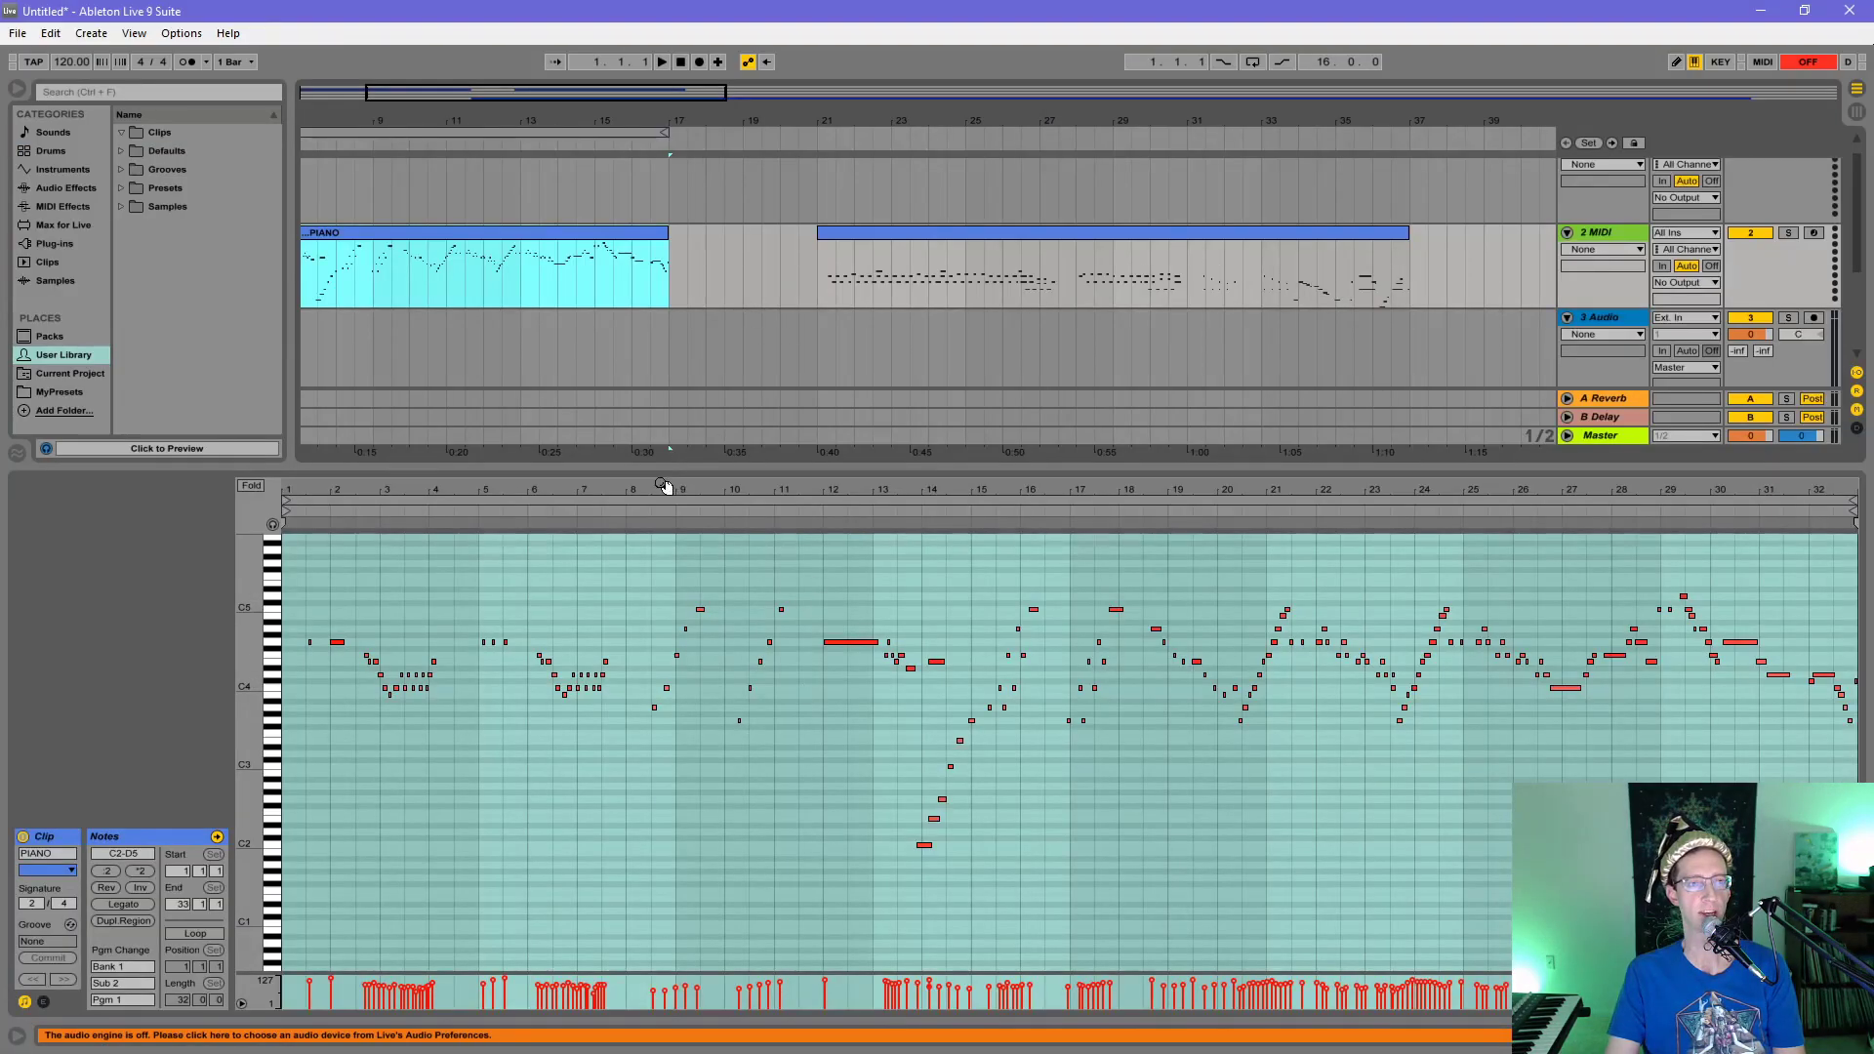
{"action": "left_click_drag", "start_coordinate": [660, 469], "coordinate": [640, 681]}
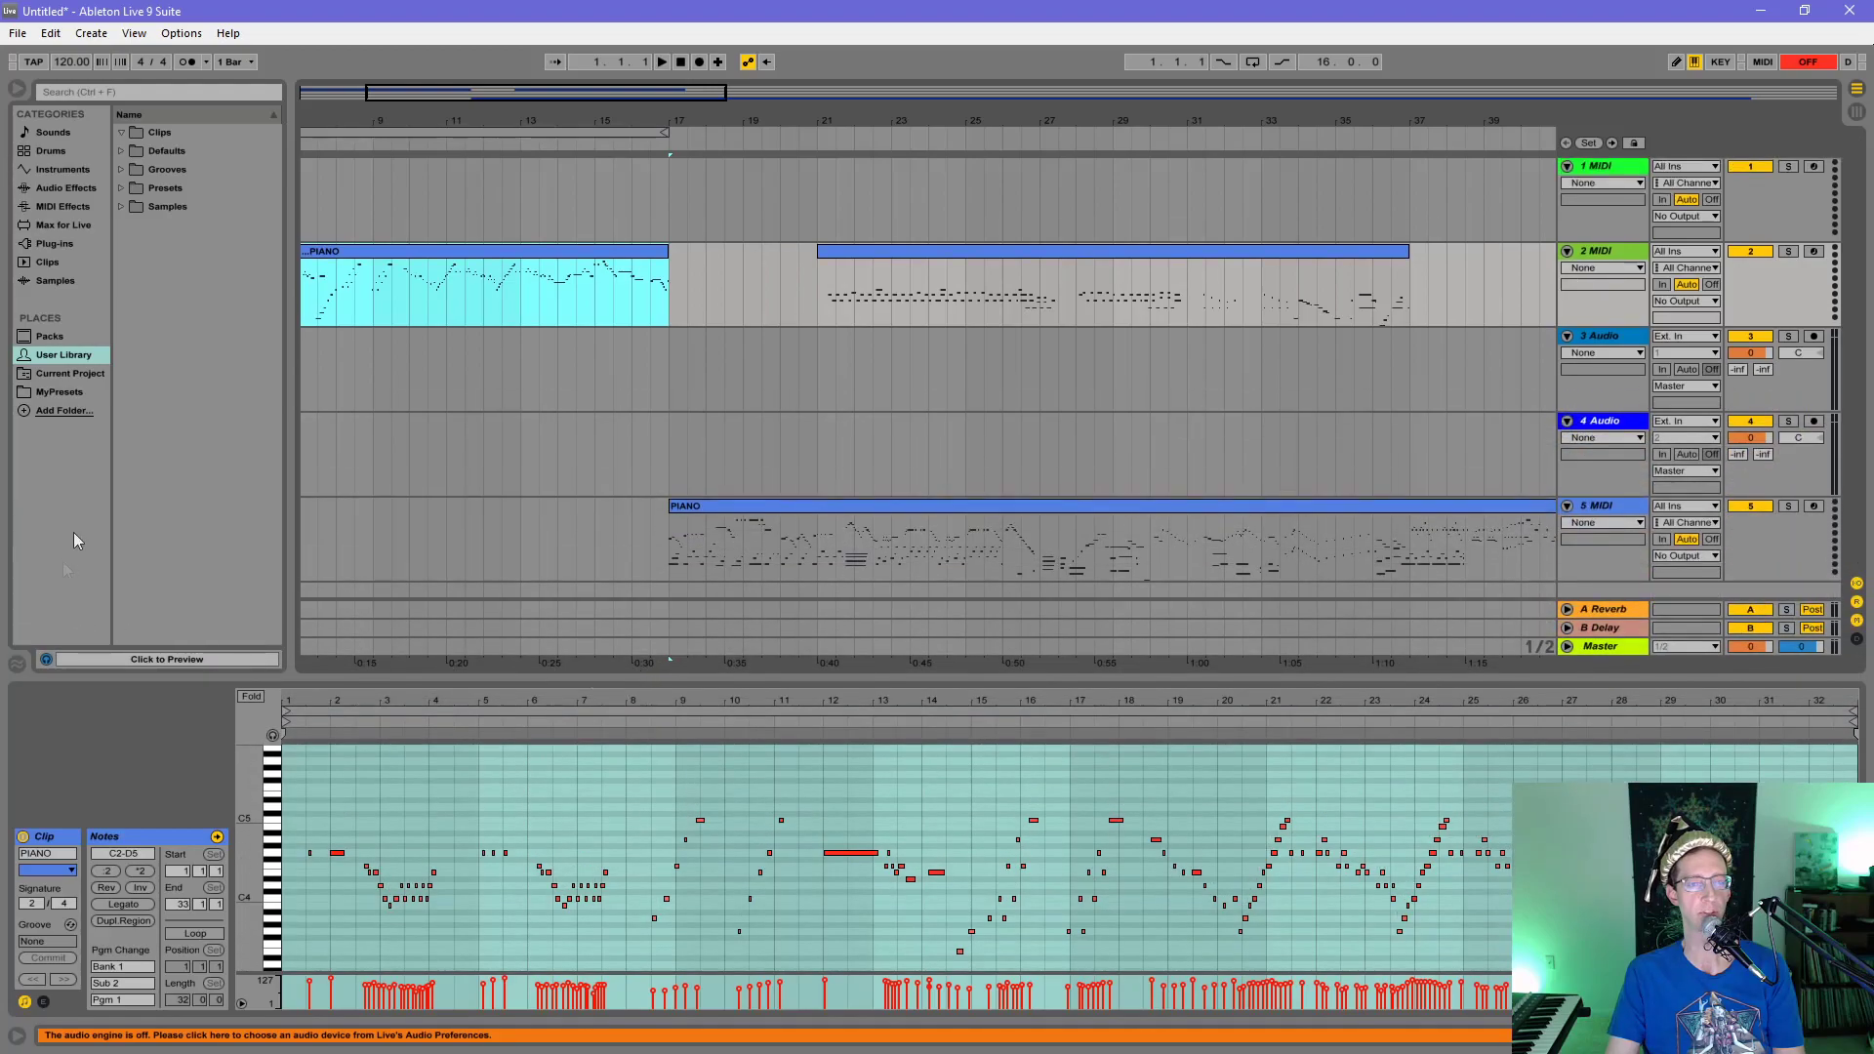
{"action": "left_click", "coordinate": [1079, 506]}
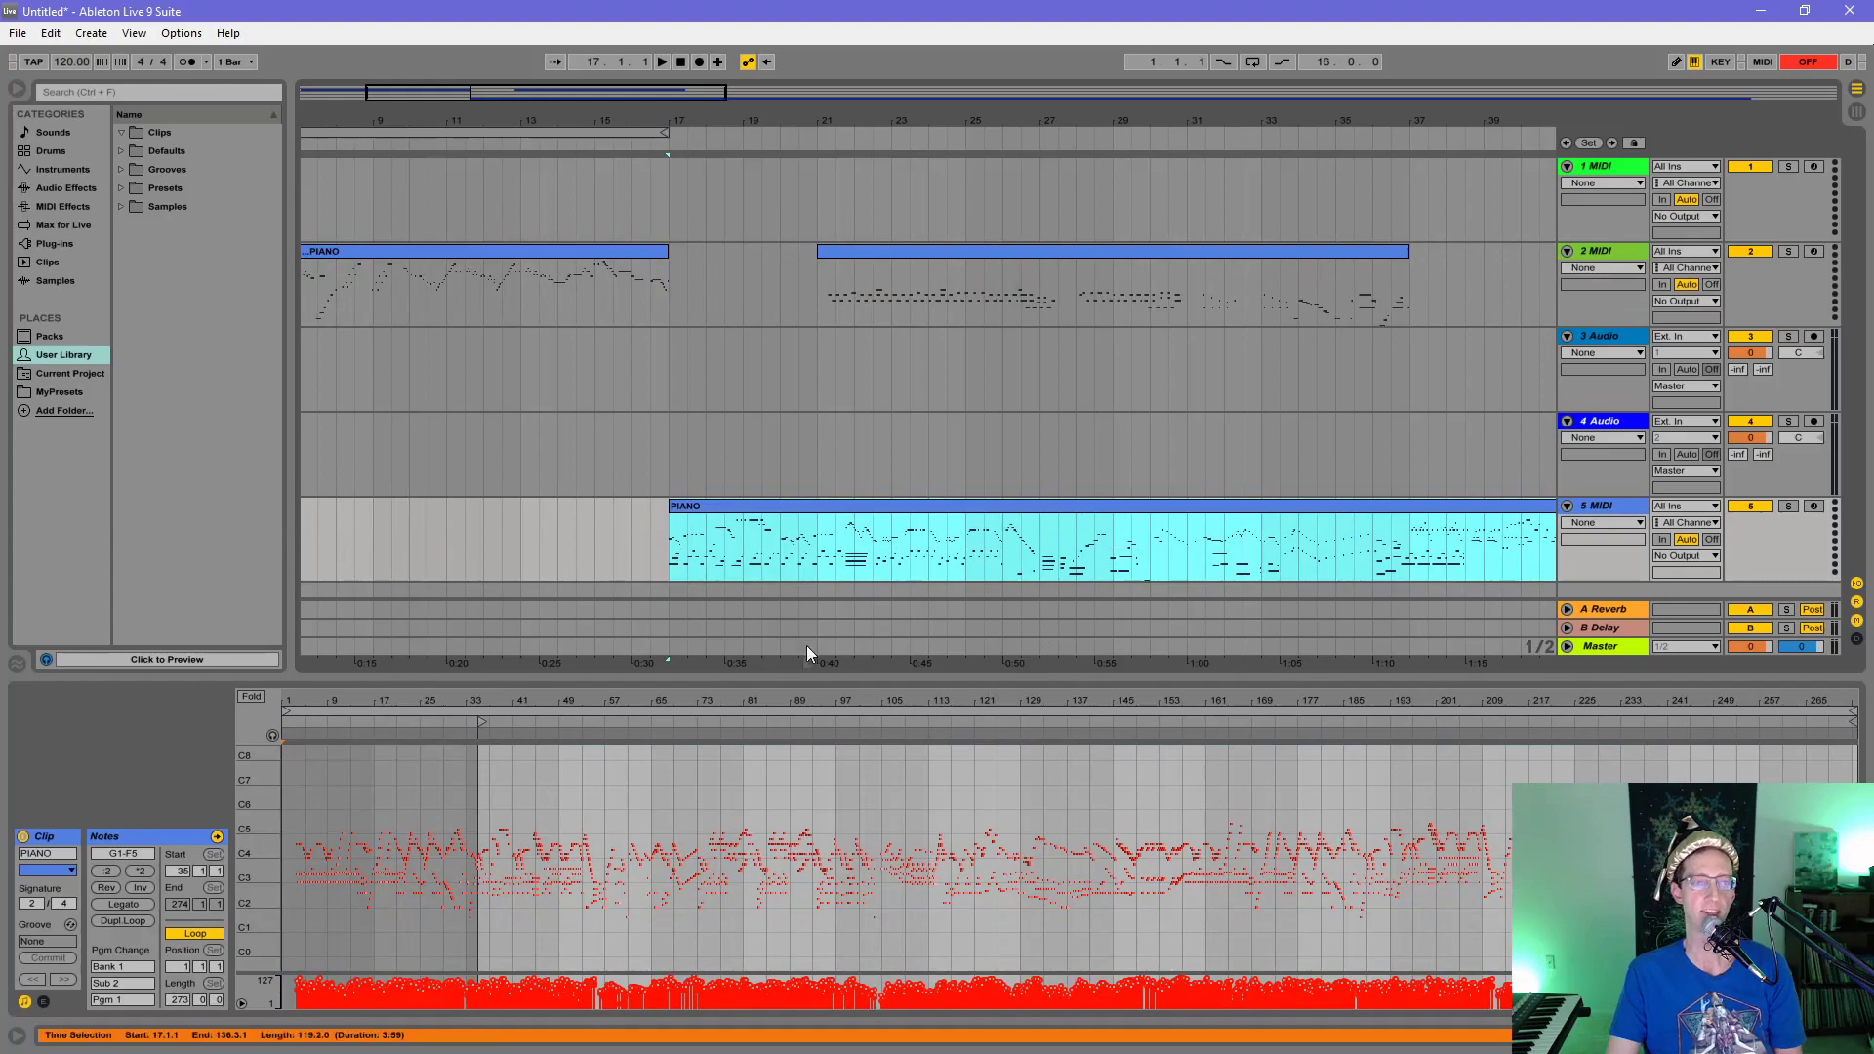
{"action": "left_click", "coordinate": [787, 771]}
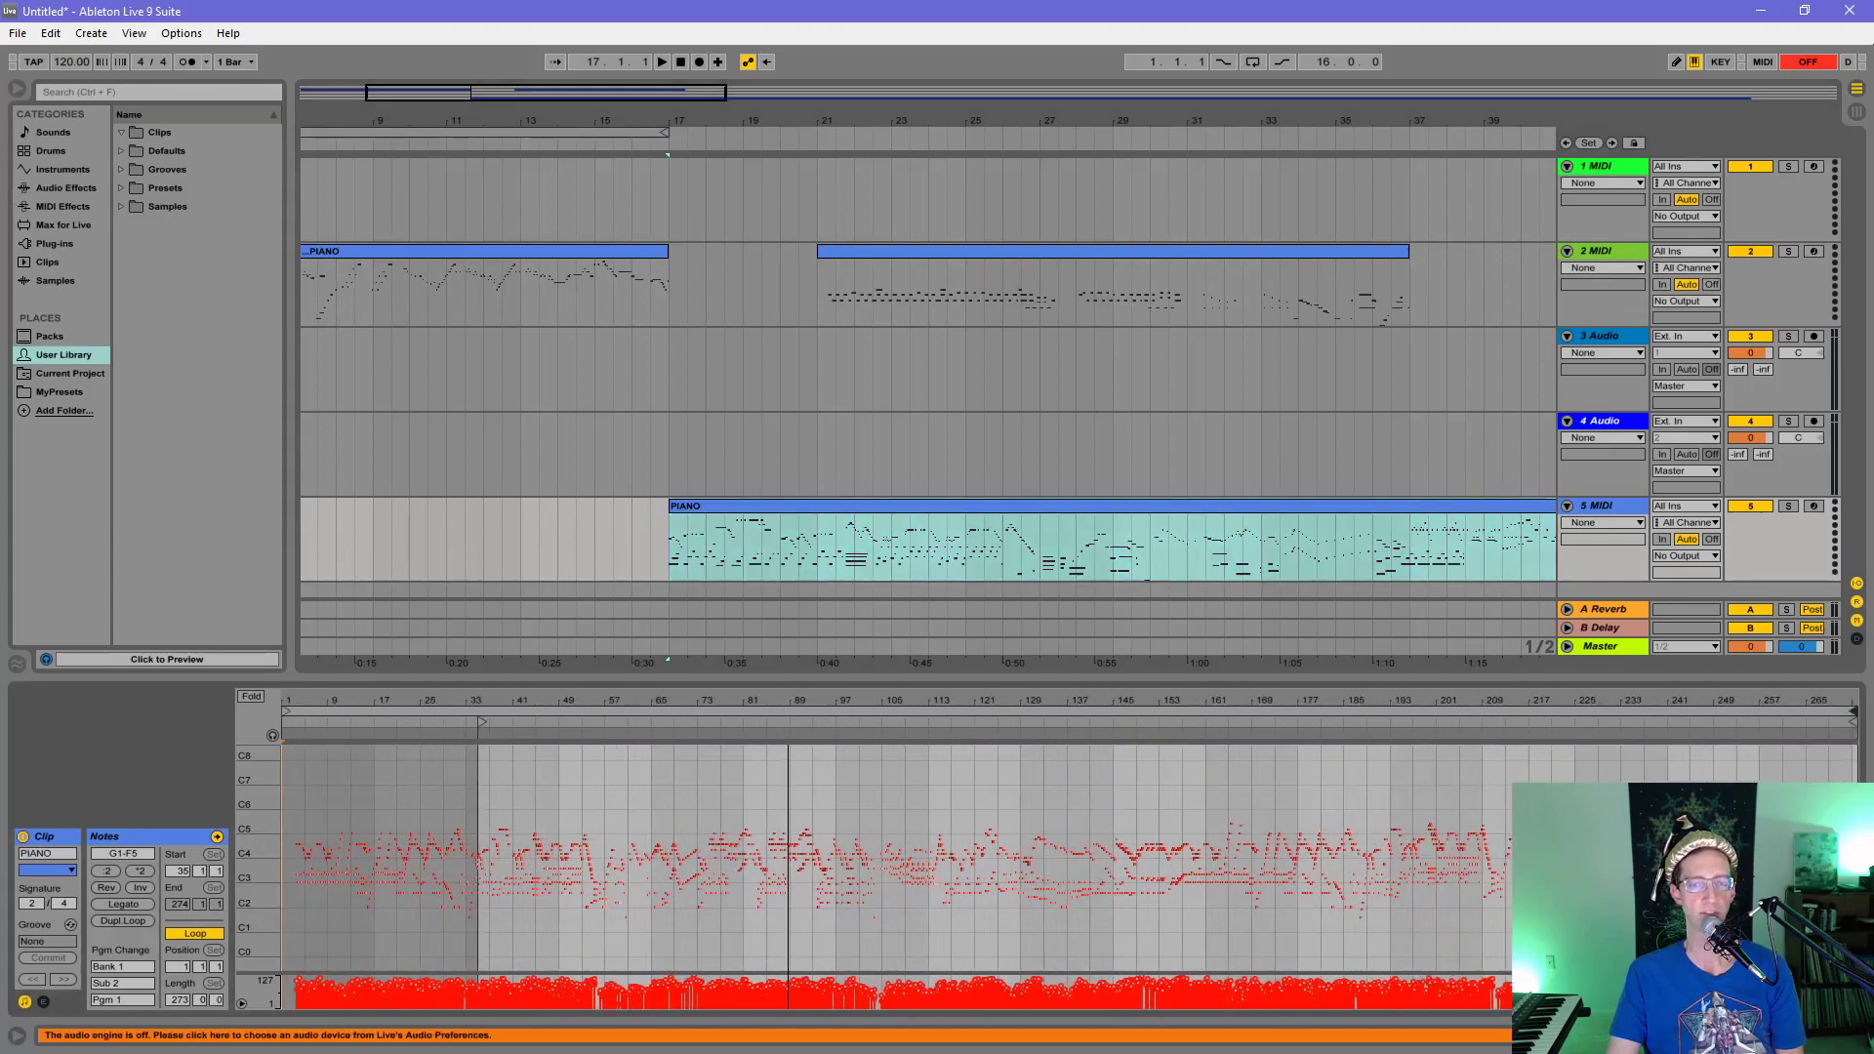
{"action": "key", "text": "Home"}
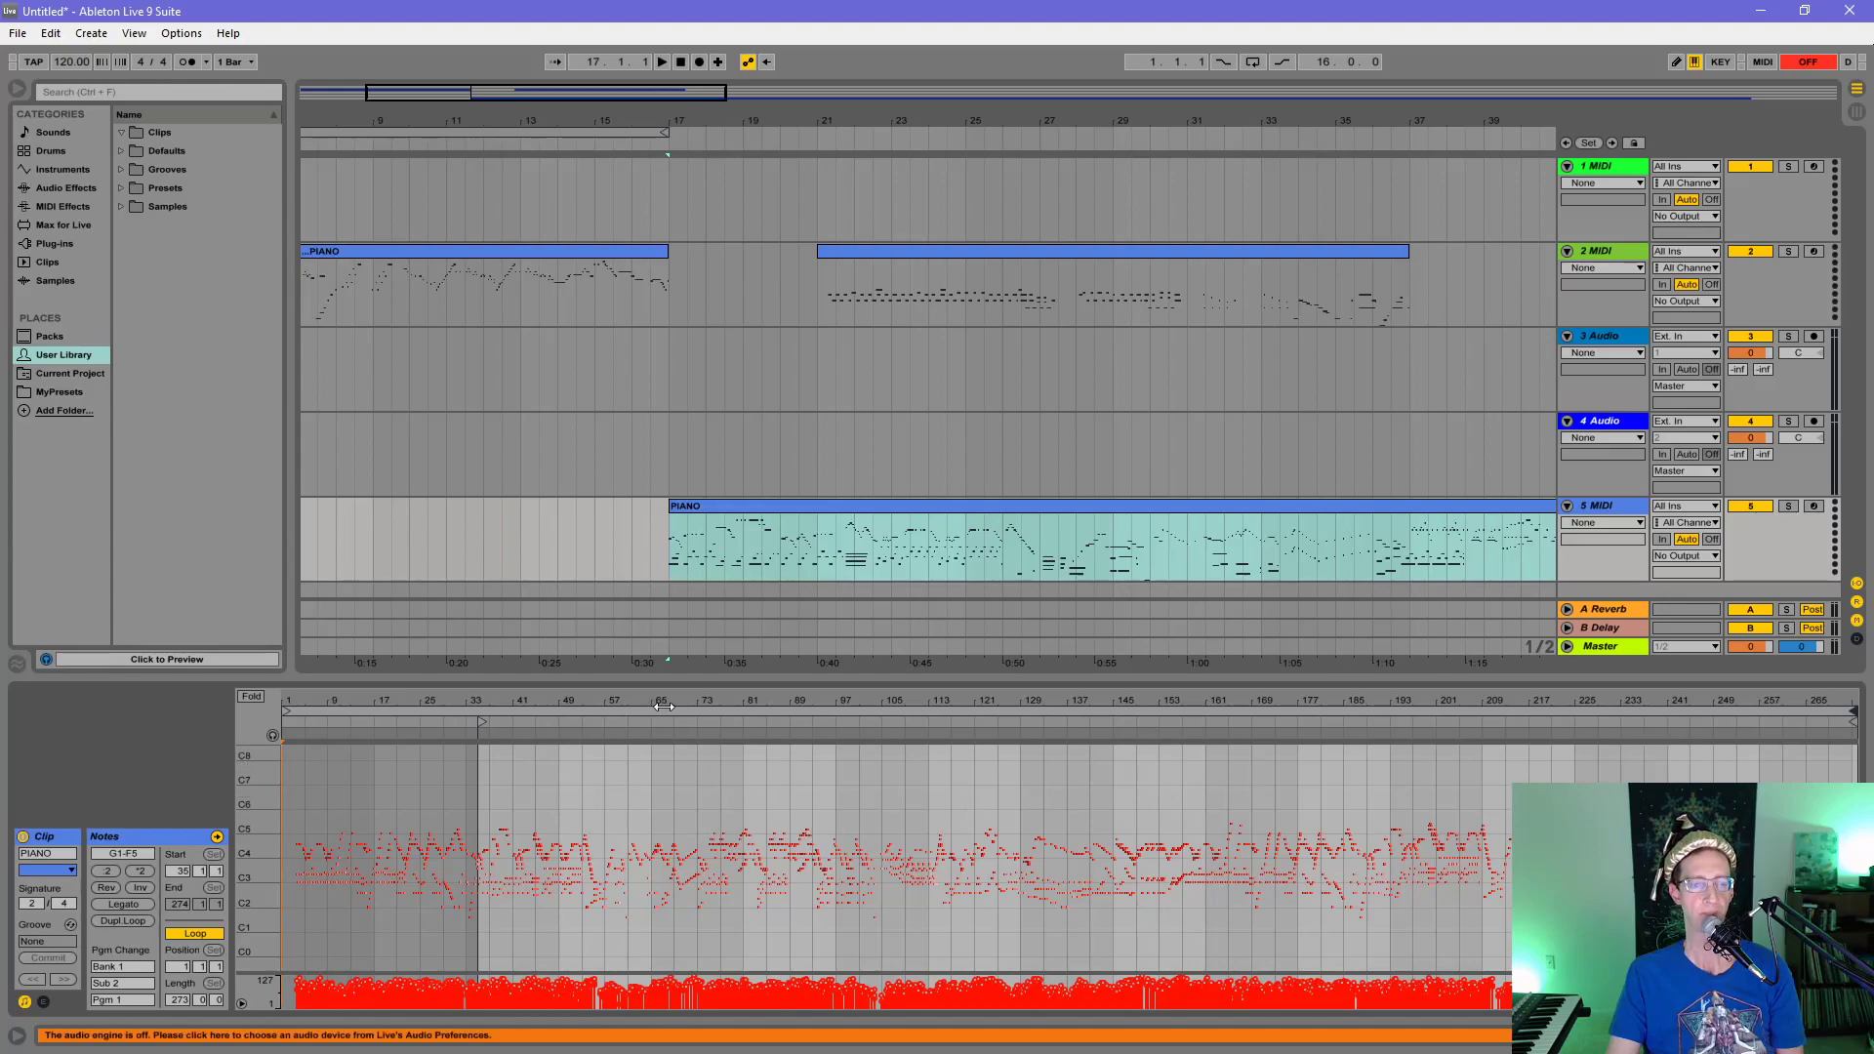
{"action": "mouse_move", "coordinate": [670, 701]}
{"action": "left_mouse_down"}
{"action": "mouse_move", "coordinate": [675, 820]}
{"action": "mouse_move", "coordinate": [676, 703]}
{"action": "left_mouse_up"}
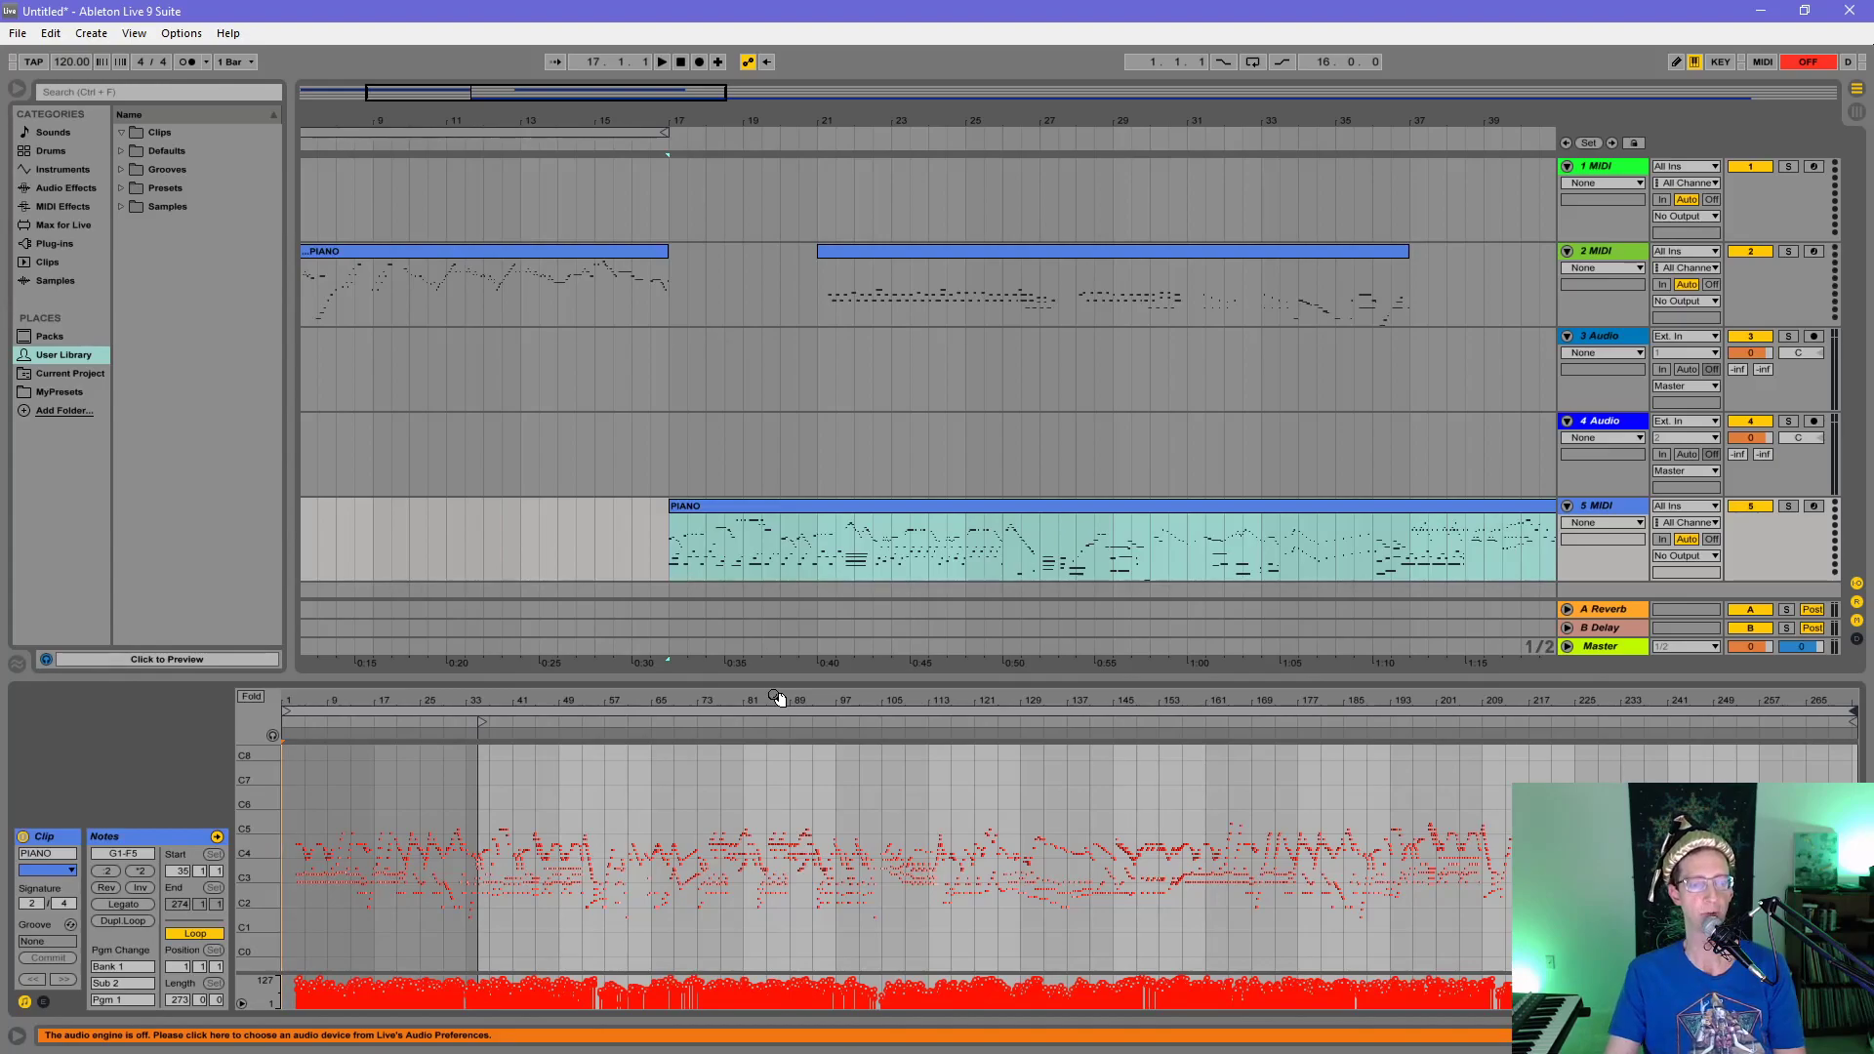
- Review the track 2 PIANO clips, scrolled to bar 1 with a wider note editor
{"action": "left_click", "coordinate": [884, 506]}
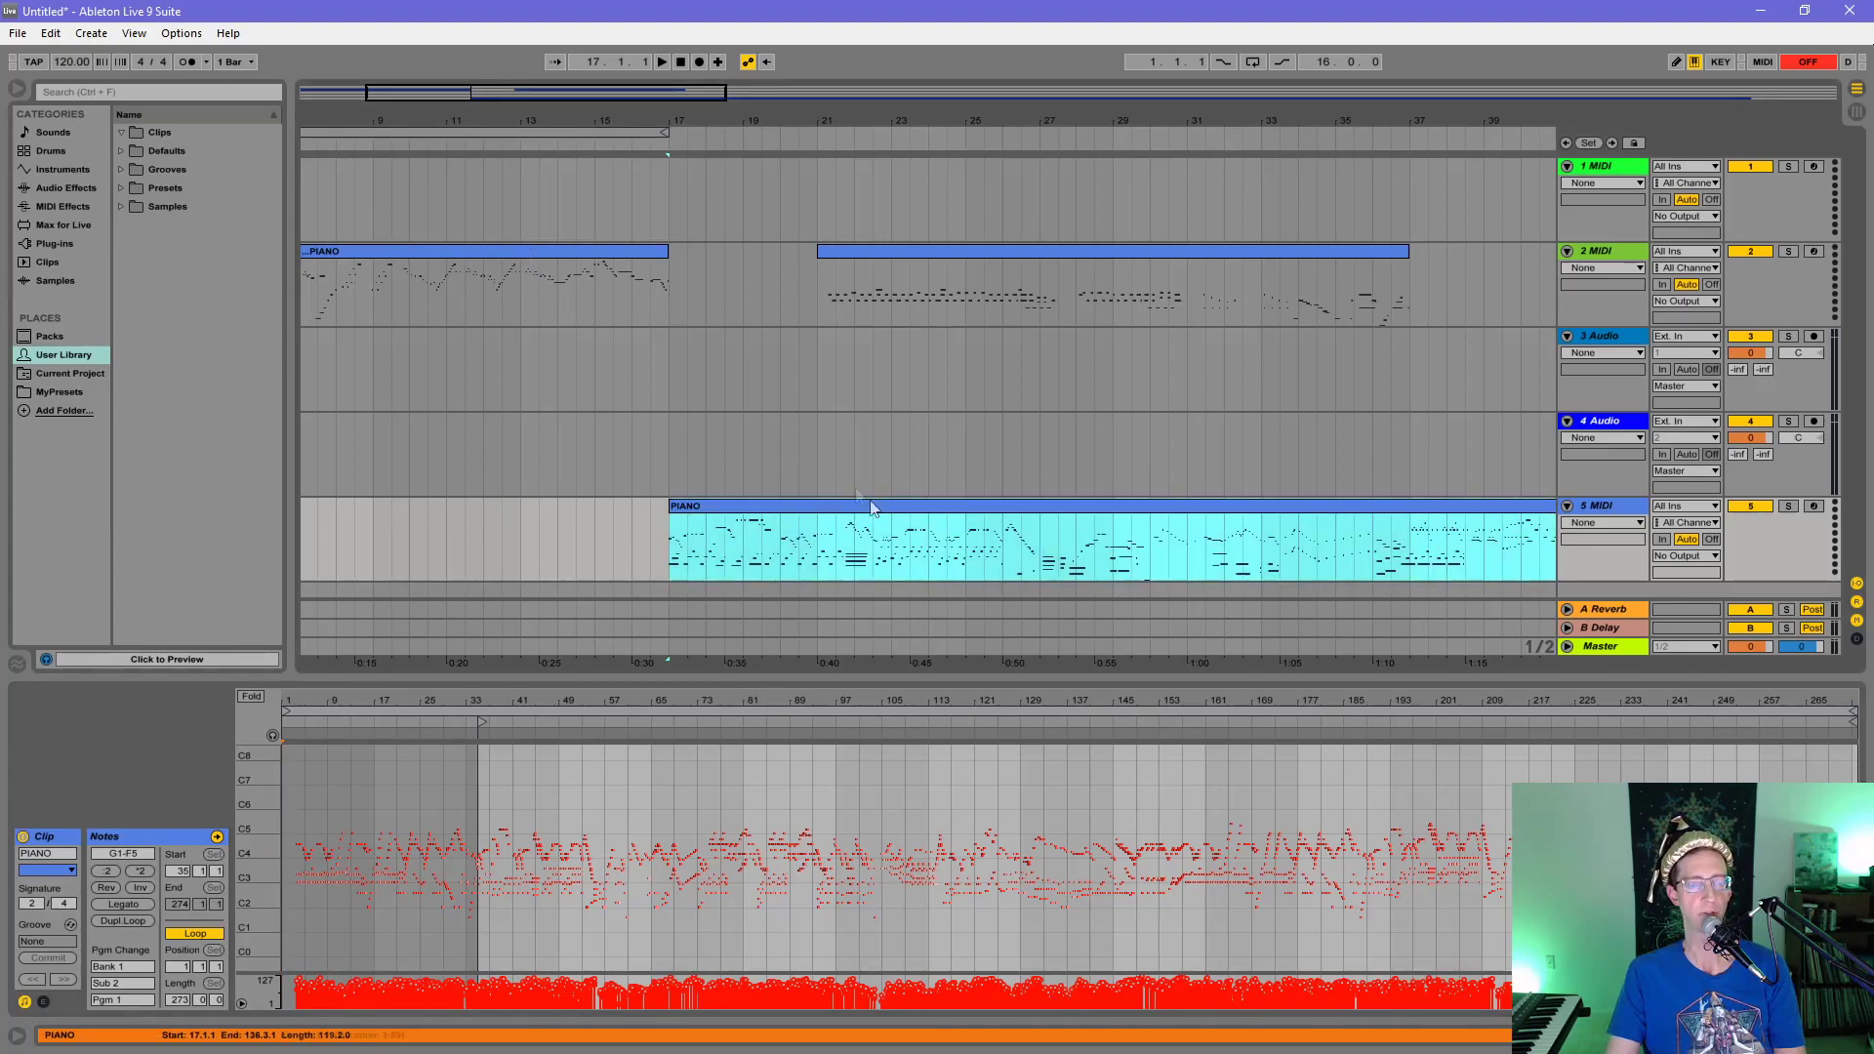
{"action": "left_click", "coordinate": [472, 261]}
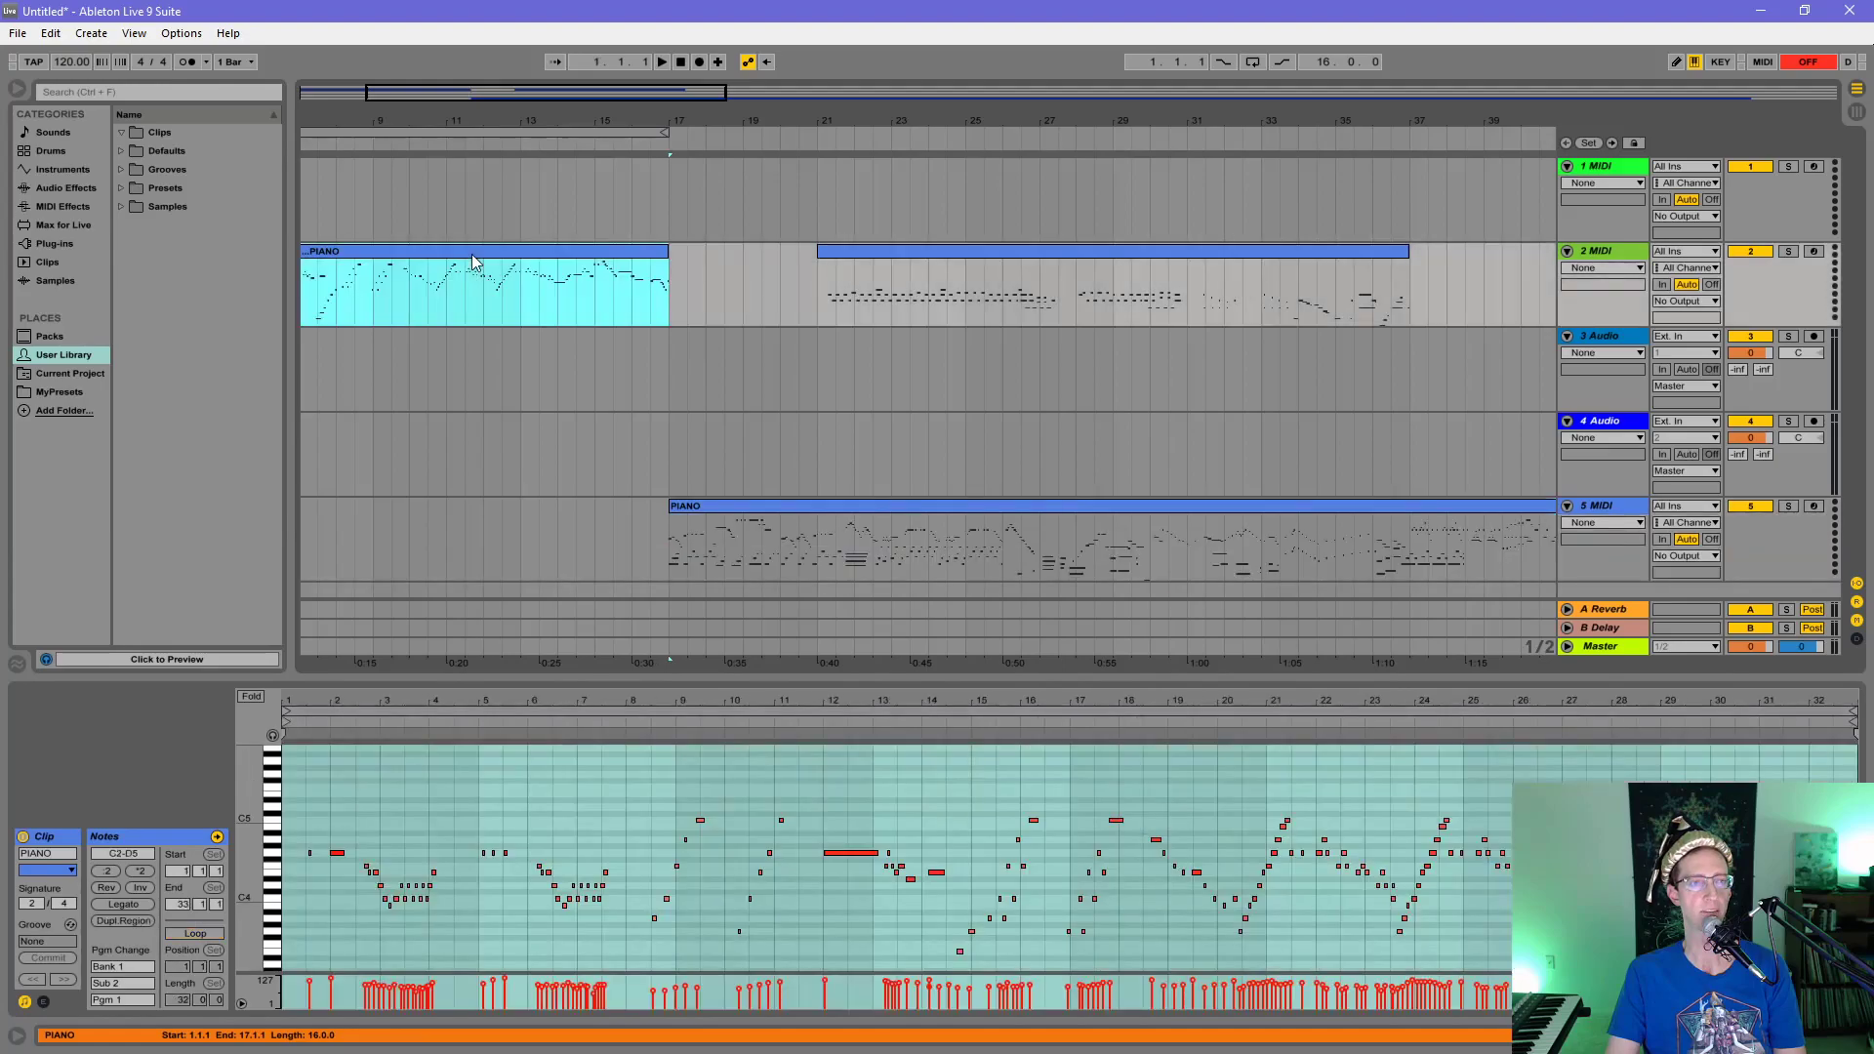
{"action": "left_click", "coordinate": [960, 254]}
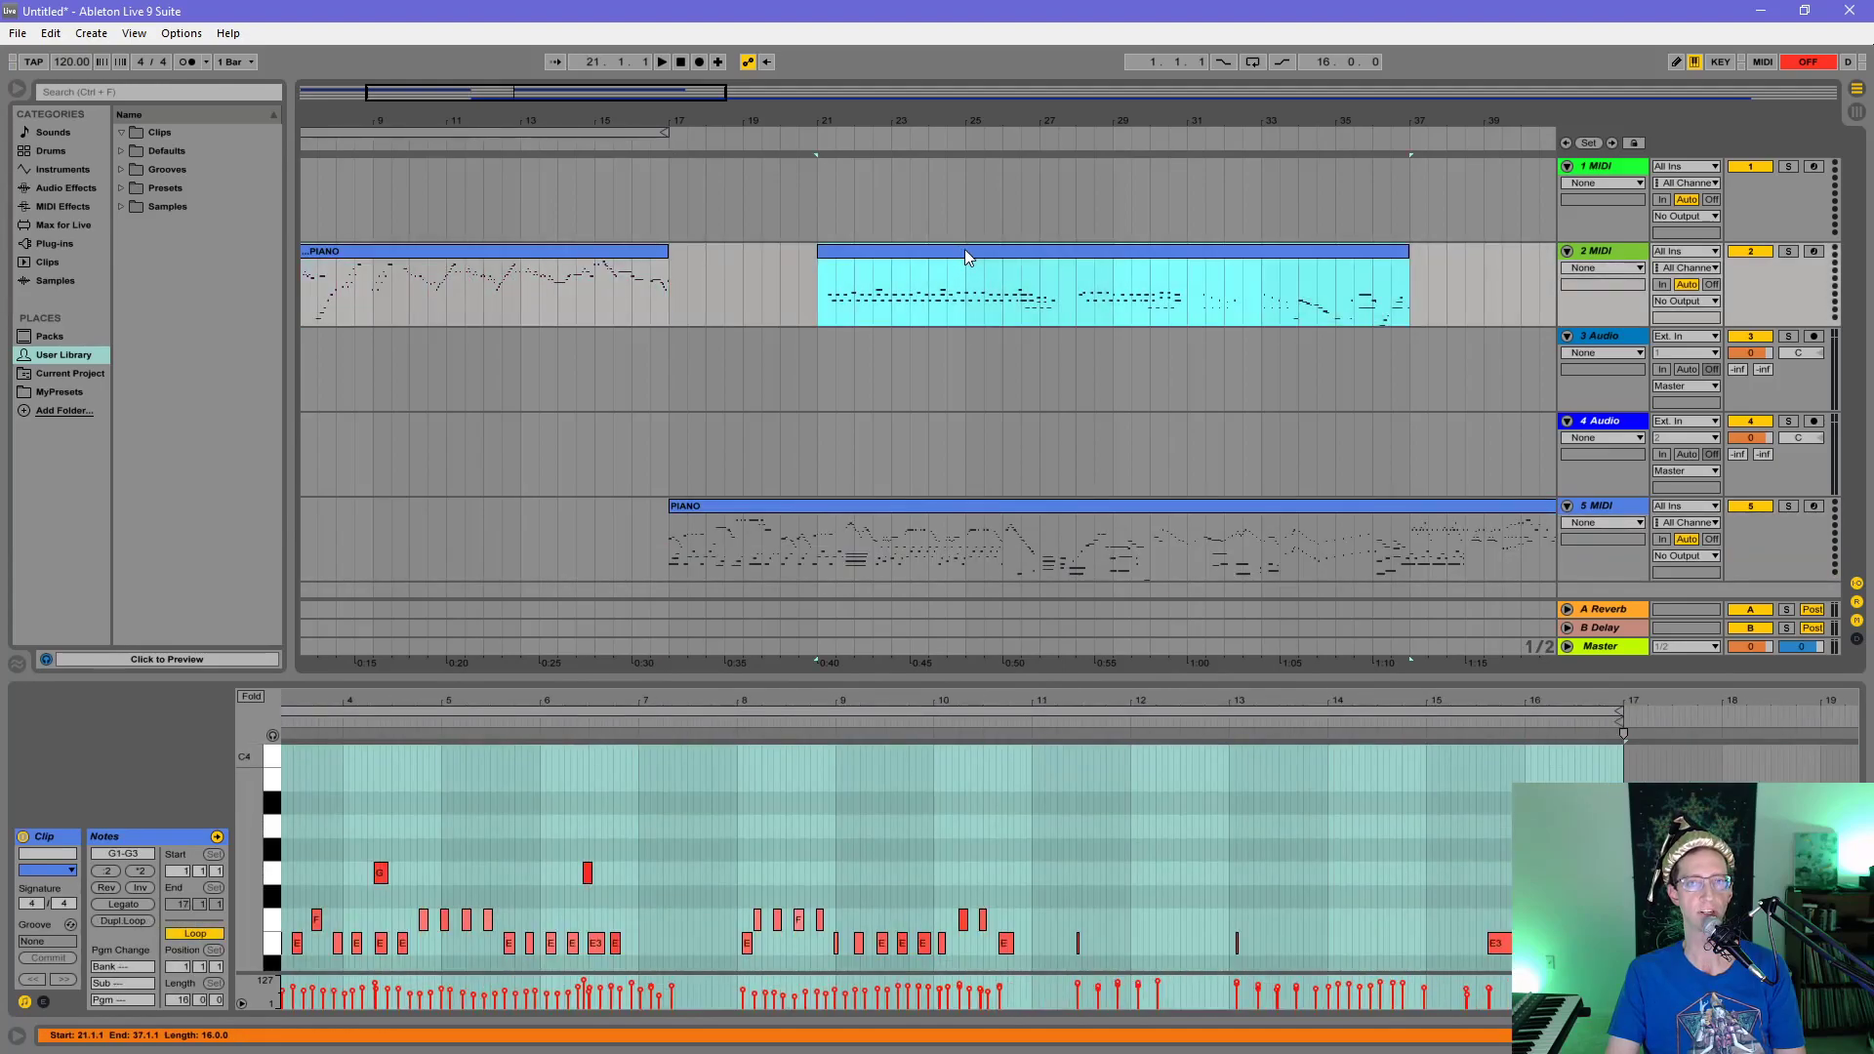
{"action": "mouse_move", "coordinate": [964, 249]}
{"action": "left_mouse_down"}
{"action": "mouse_move", "coordinate": [946, 244]}
{"action": "mouse_move", "coordinate": [964, 249]}
{"action": "left_mouse_up"}
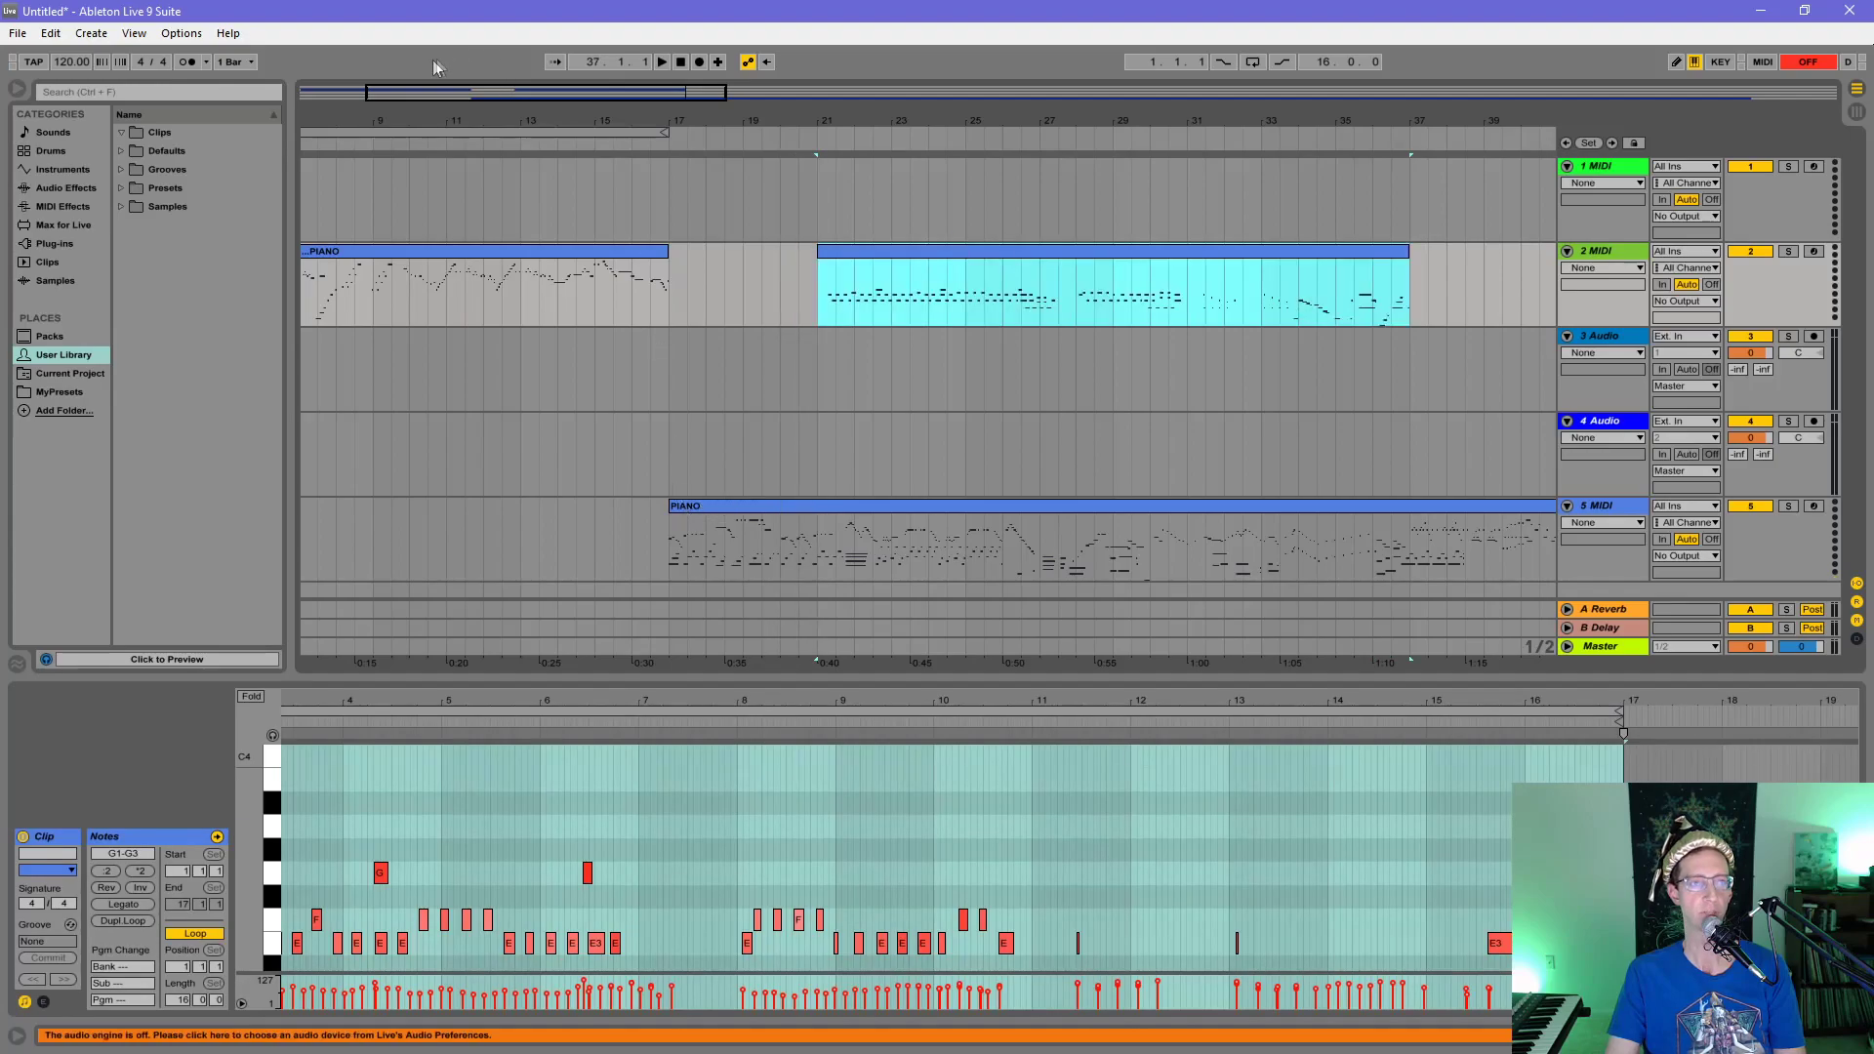
{"action": "left_click_drag", "start_coordinate": [427, 124], "coordinate": [648, 121]}
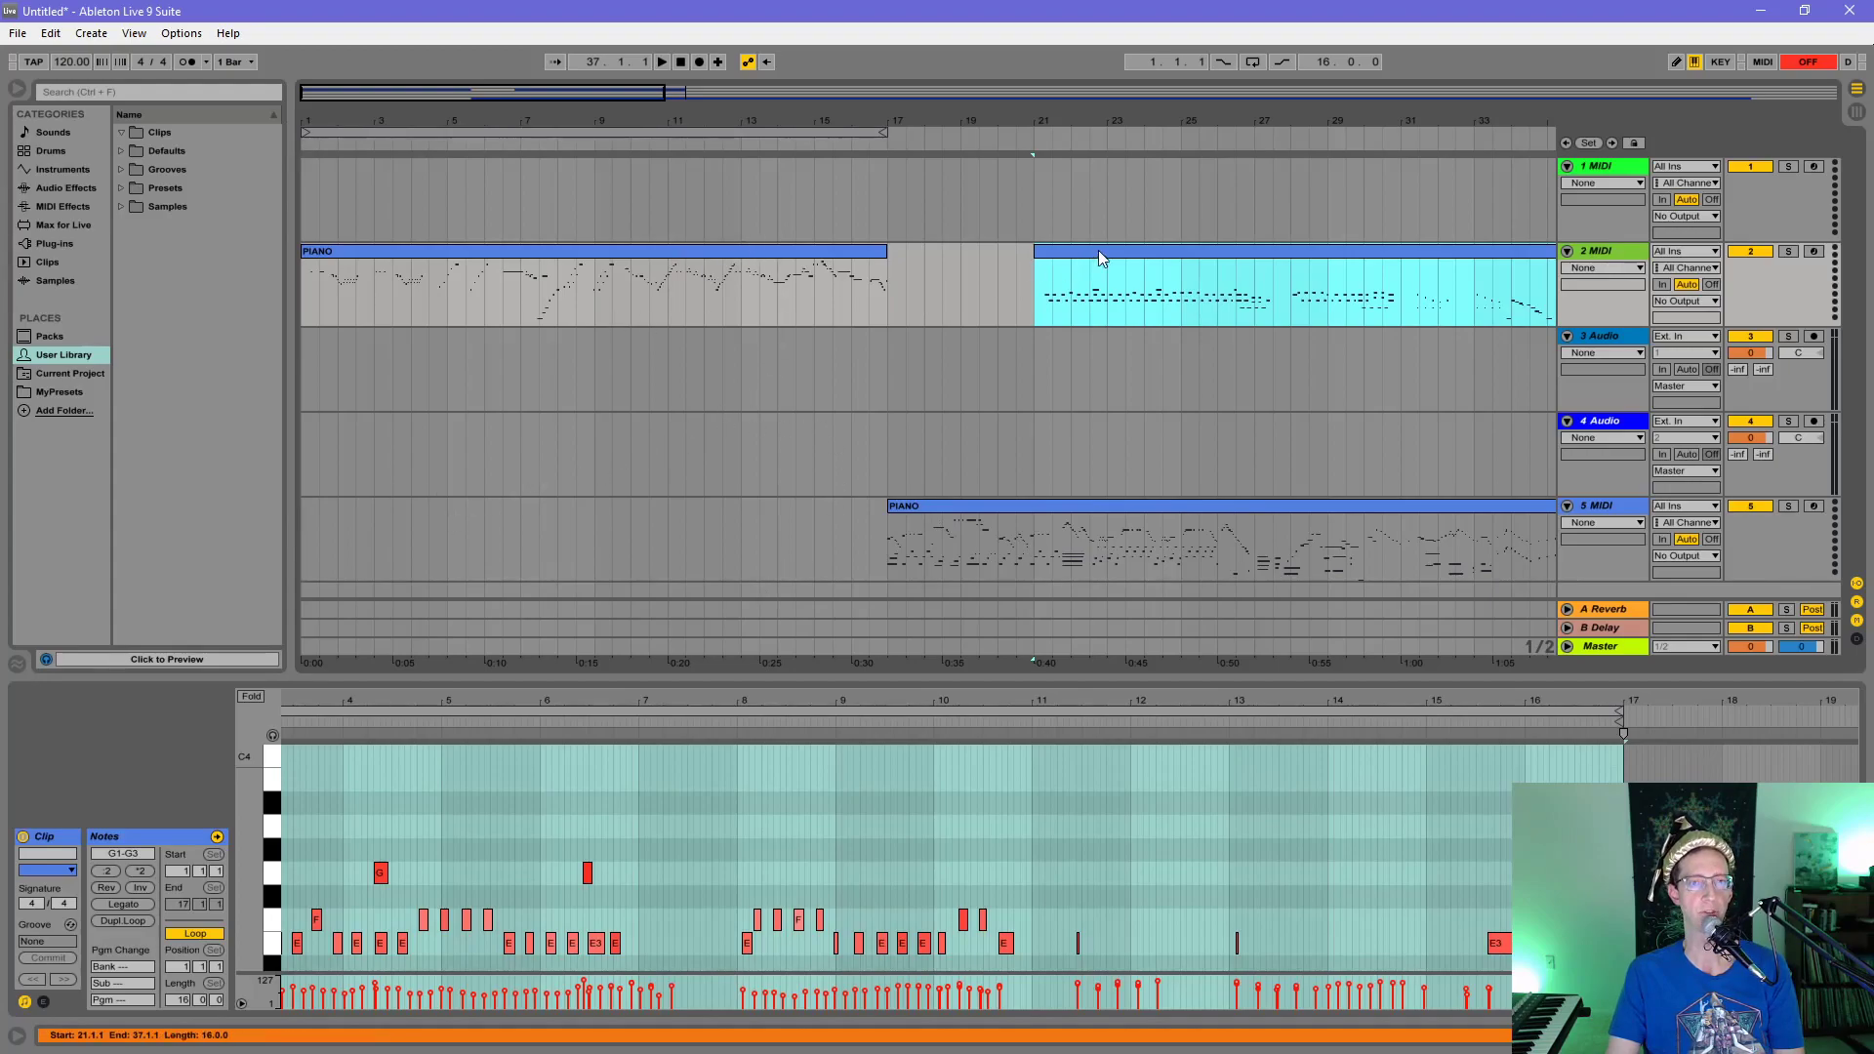
{"action": "left_click_drag", "start_coordinate": [905, 680], "coordinate": [1039, 698]}
{"action": "left_click", "coordinate": [547, 283]}
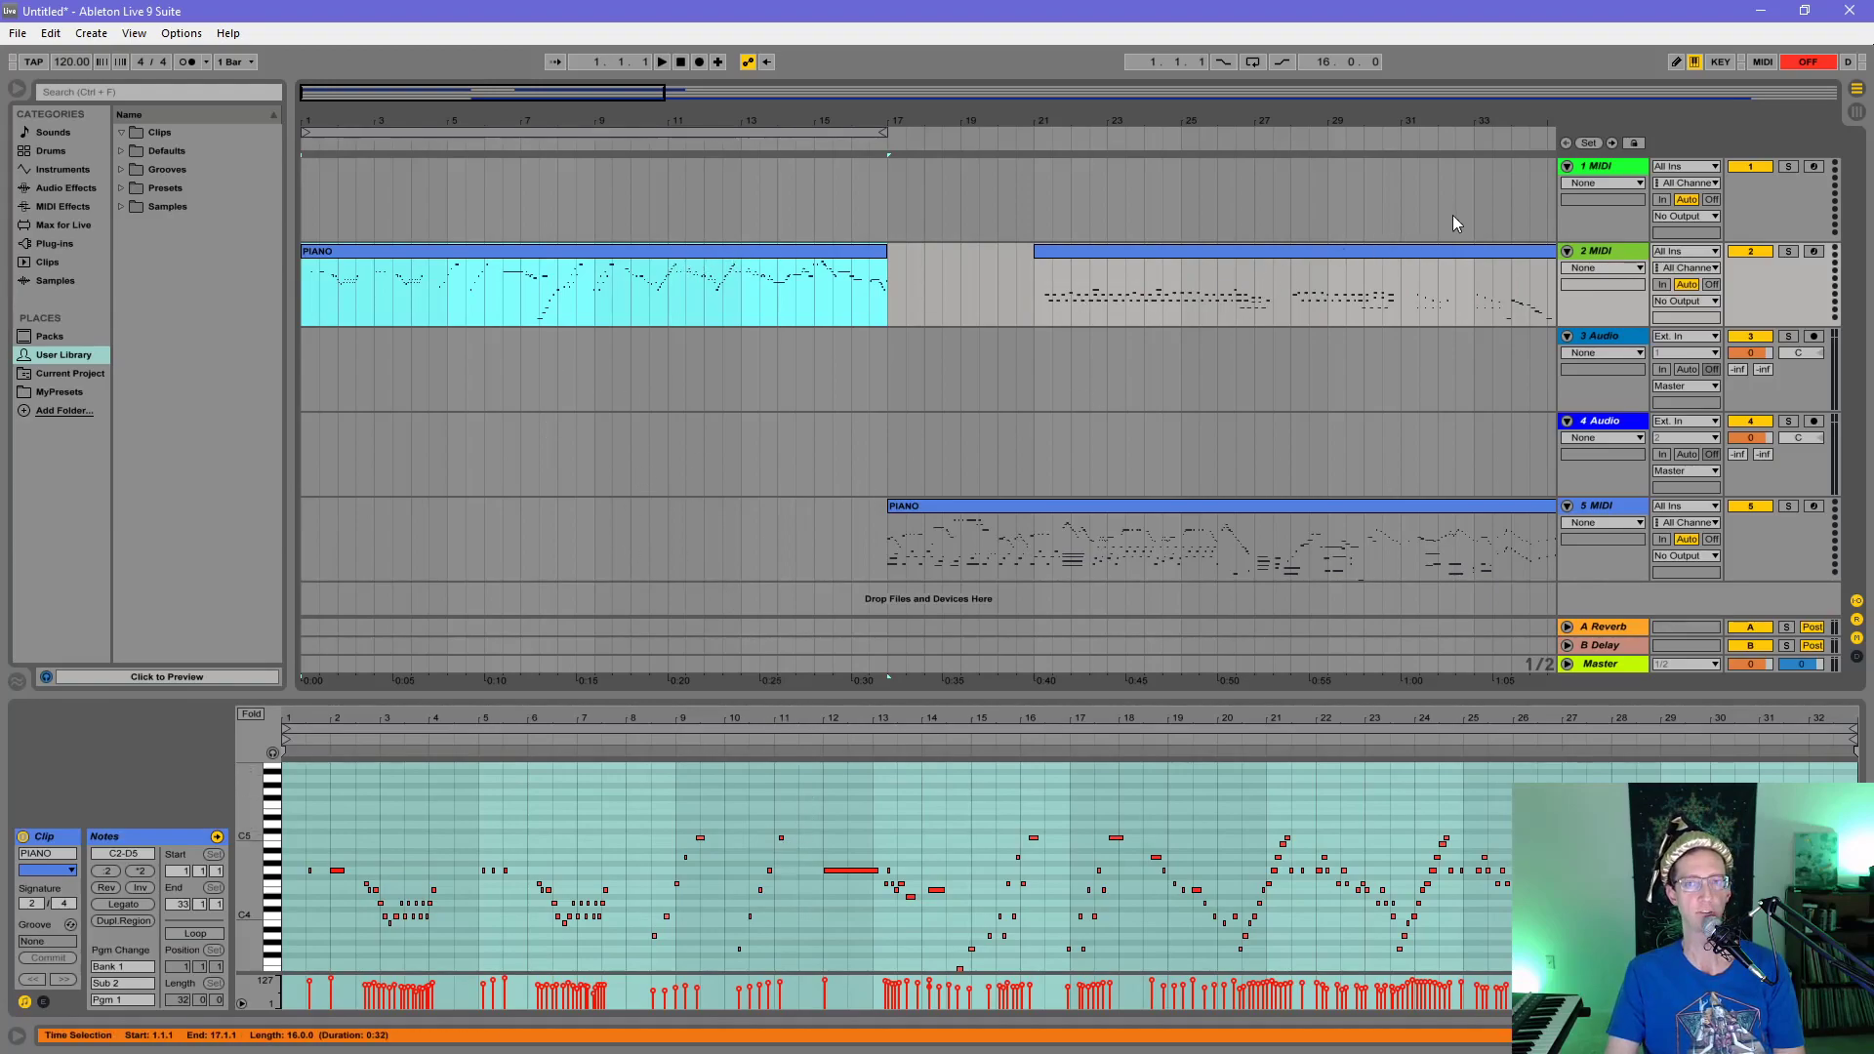
- Open the track 2 PIANO clip's context menu and dismiss it without choosing anything
{"action": "right_click", "coordinate": [700, 263]}
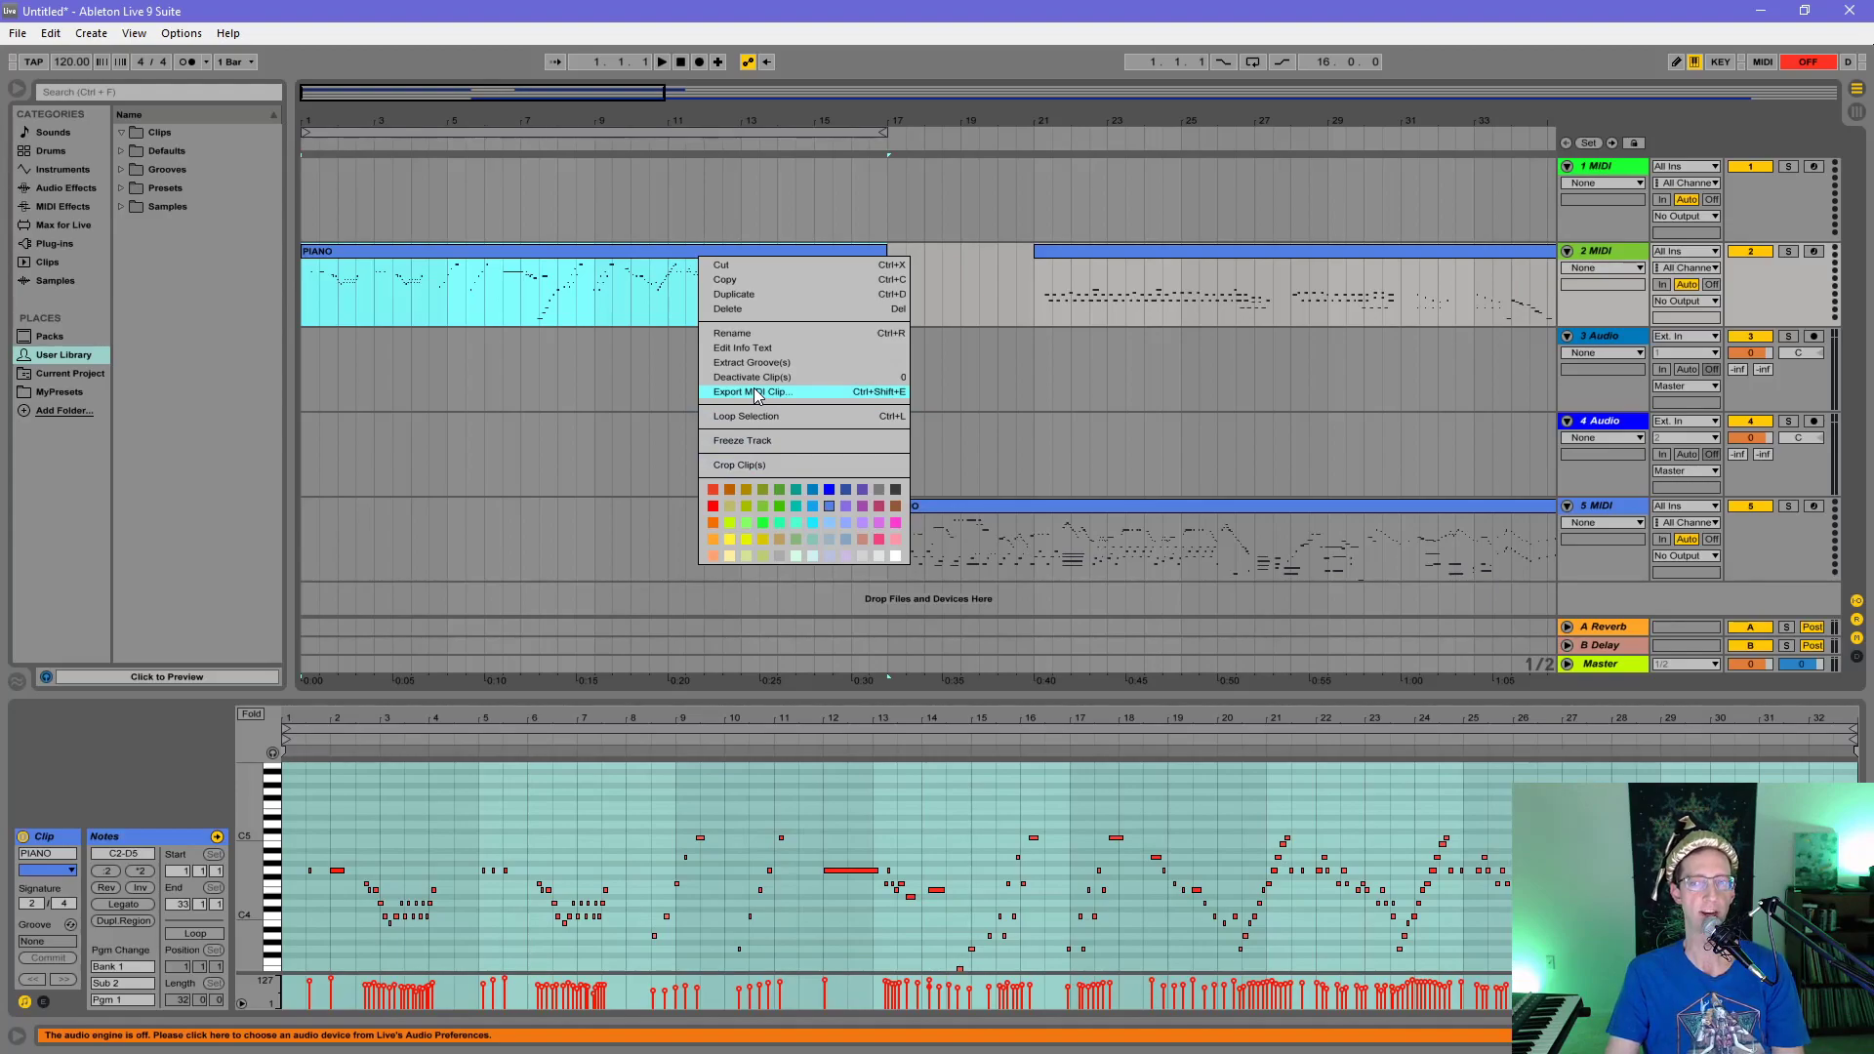
{"action": "left_click", "coordinate": [972, 23]}
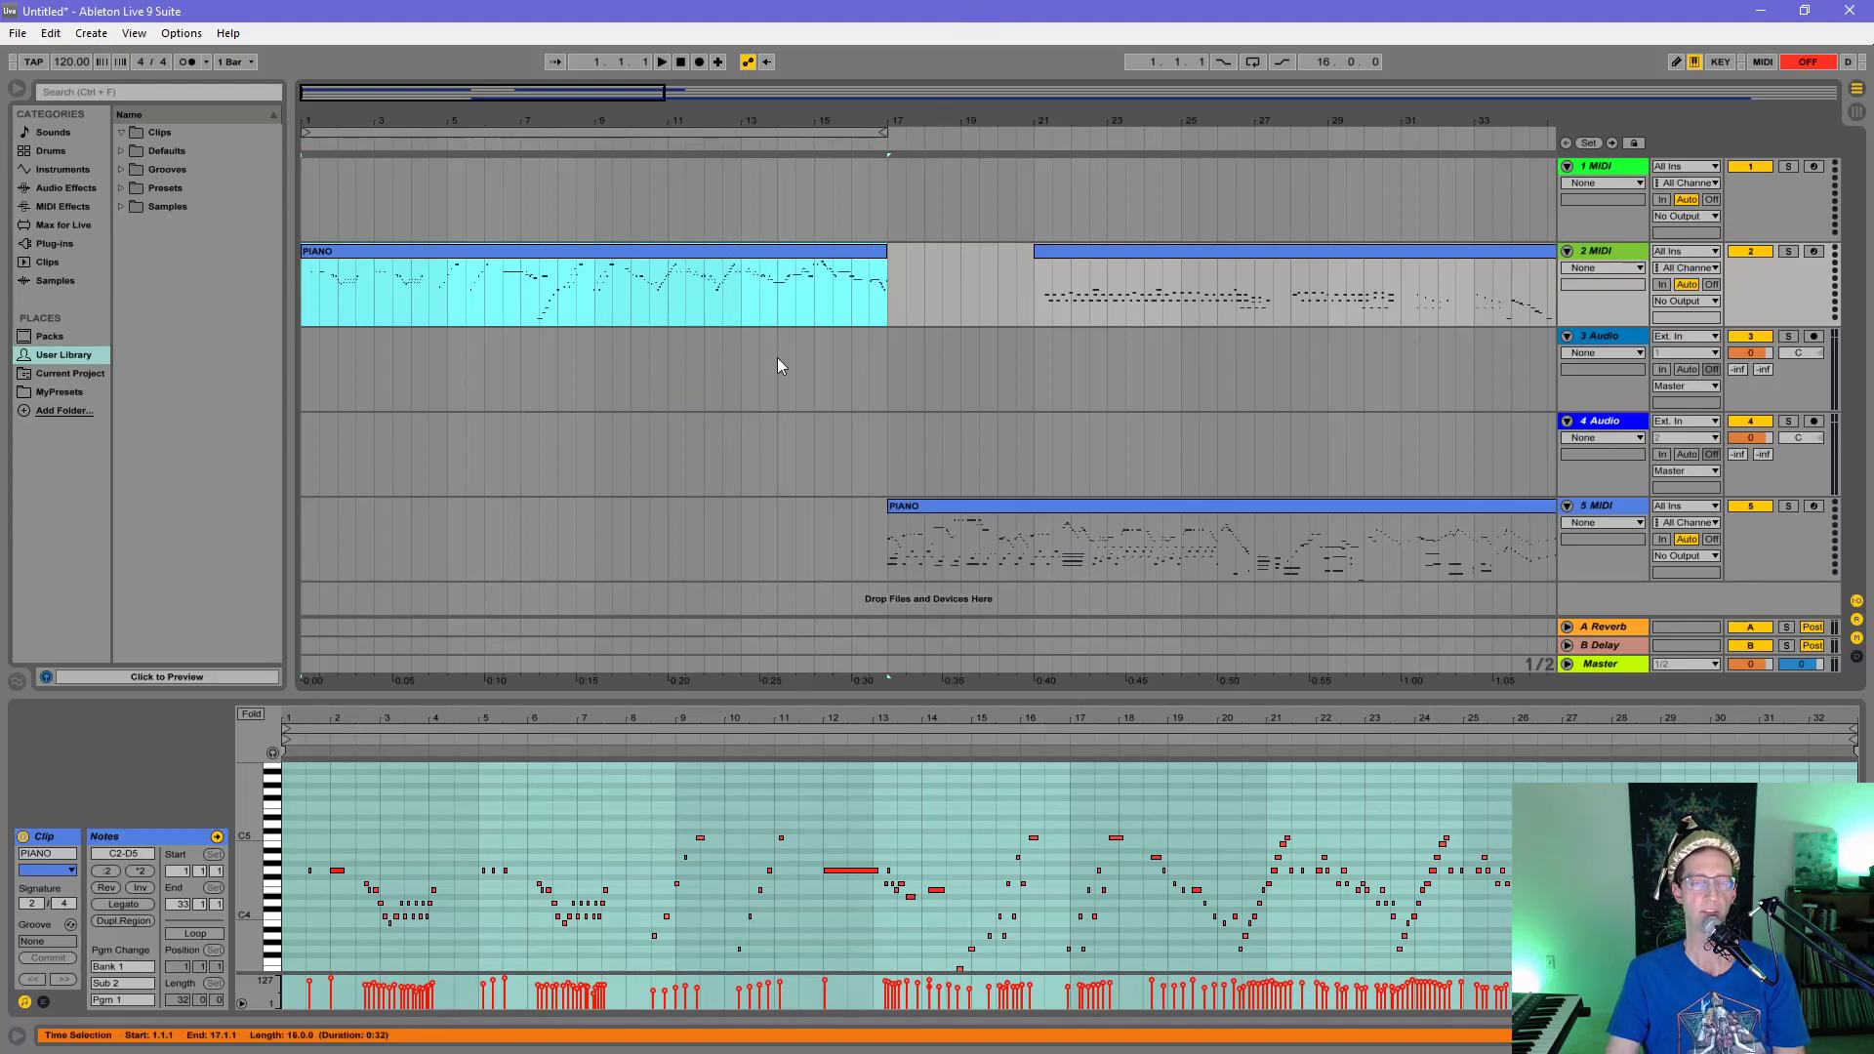
- Open a new File Explorer window at C:\Studio\MIDI\Mozart
{"action": "key", "text": "alt+Tab"}
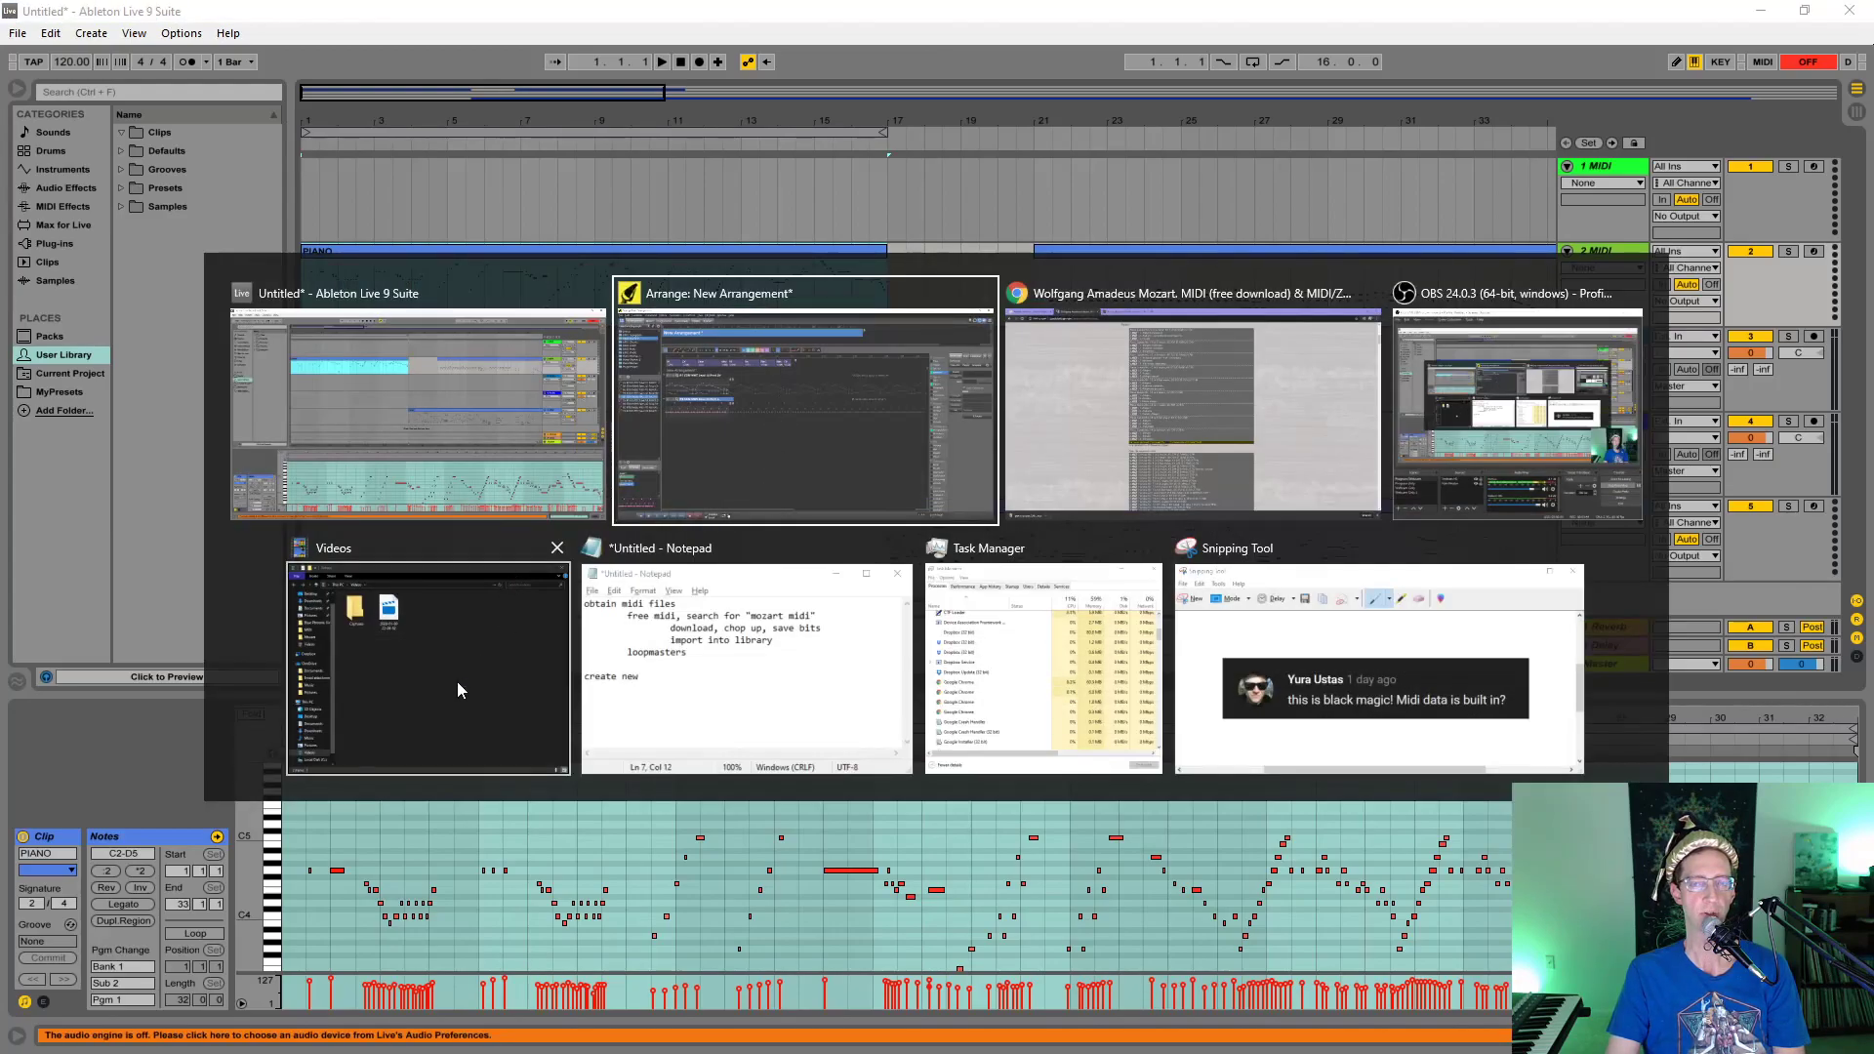
{"action": "left_click", "coordinate": [724, 508]}
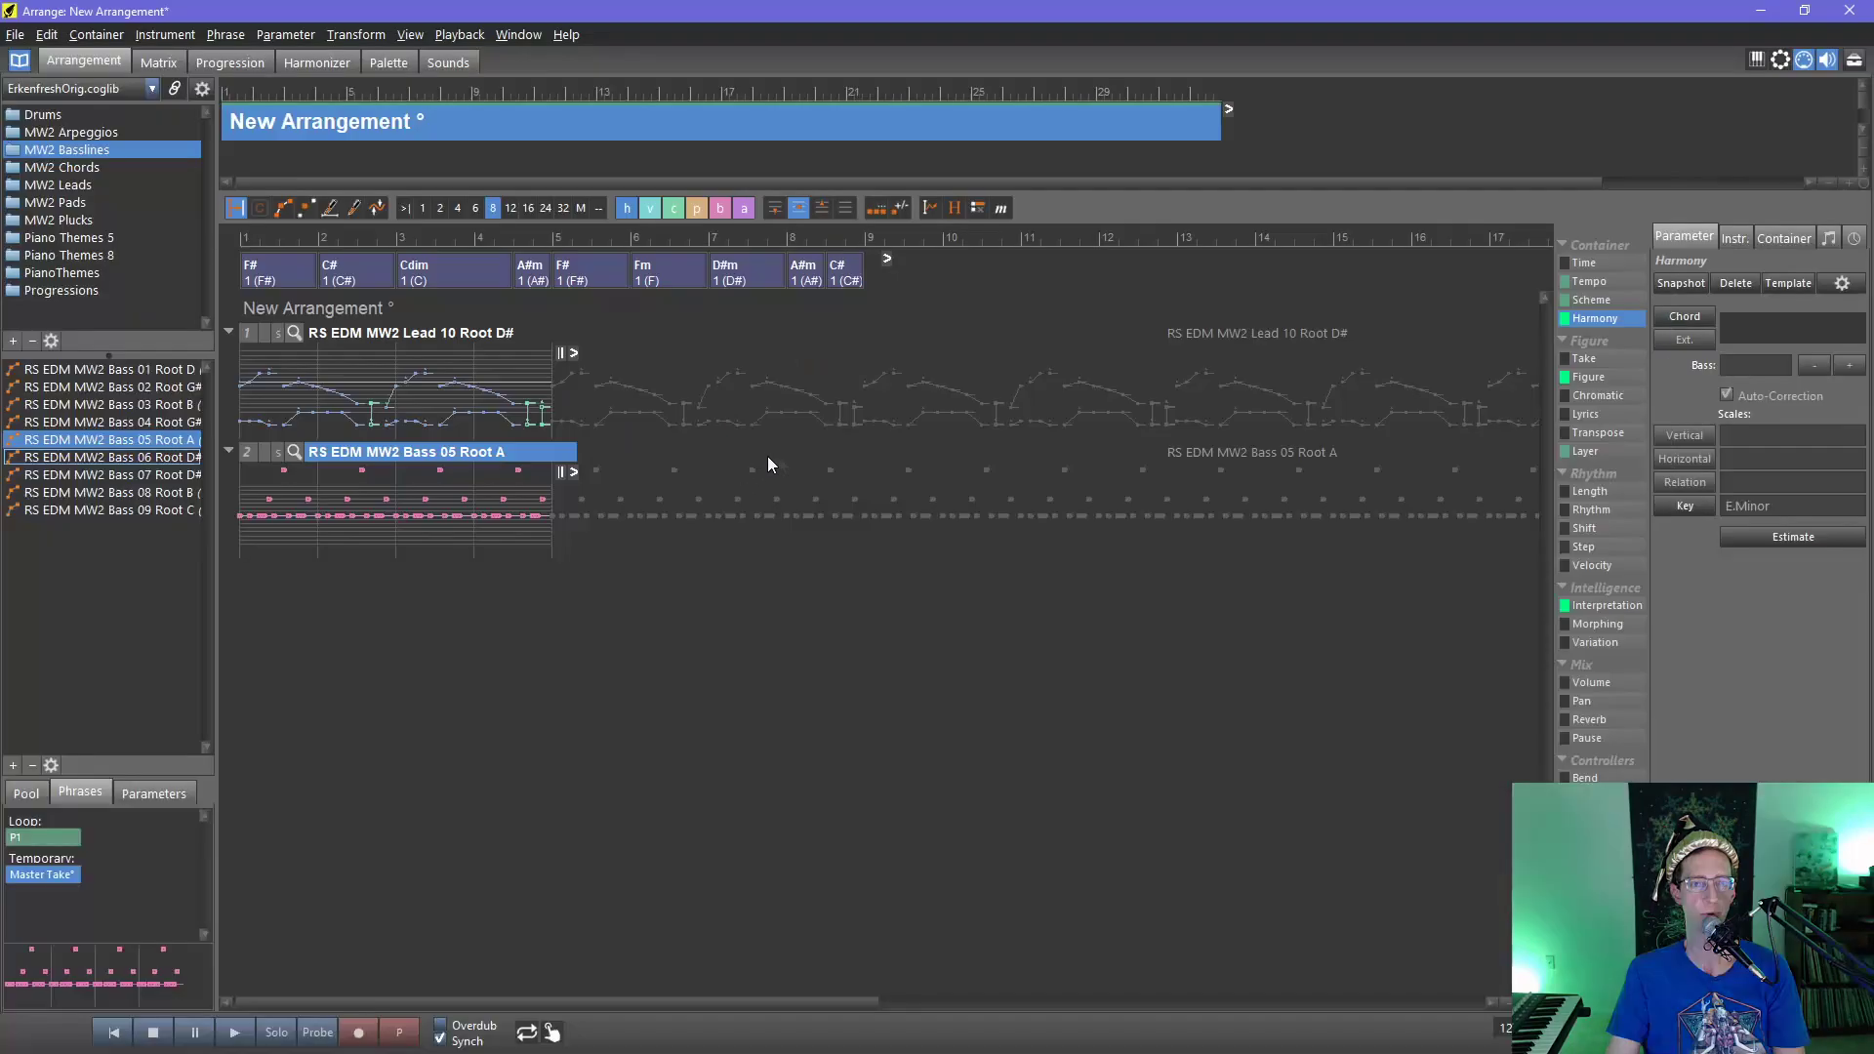
{"action": "key", "text": "super+e"}
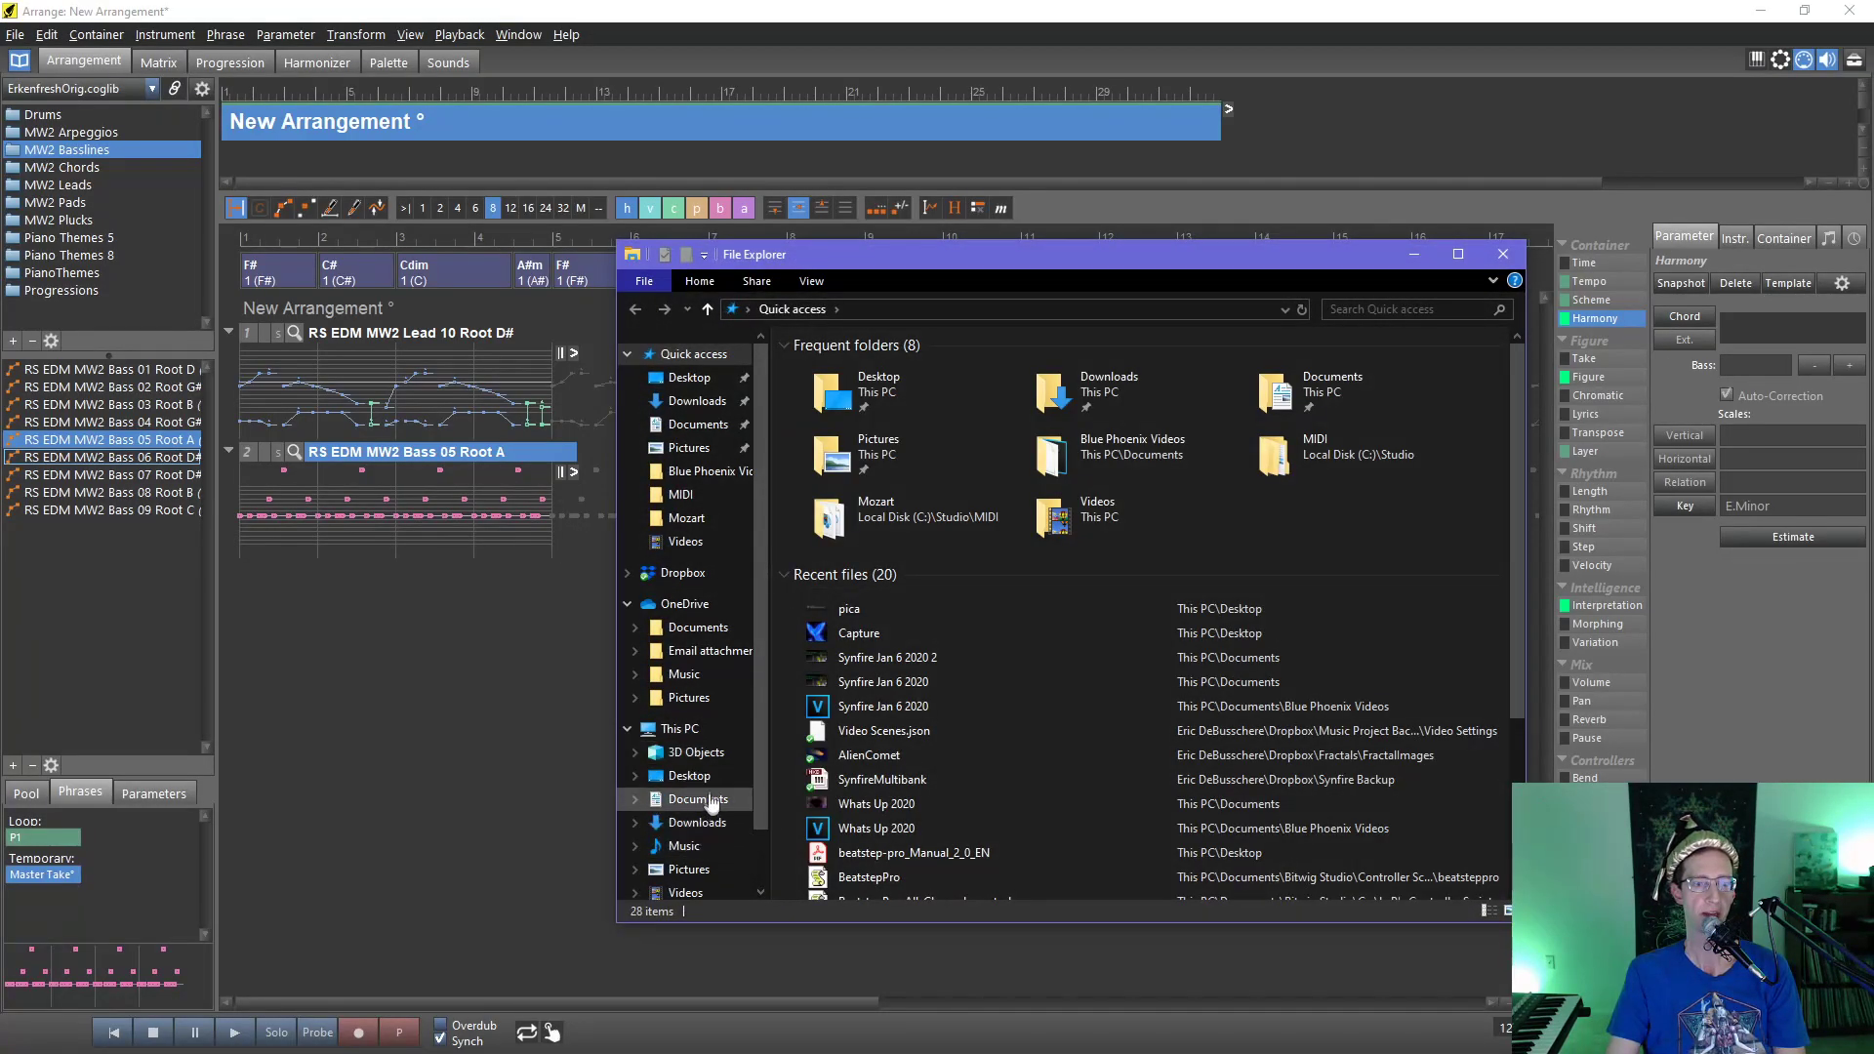
{"action": "left_click", "coordinate": [680, 729]}
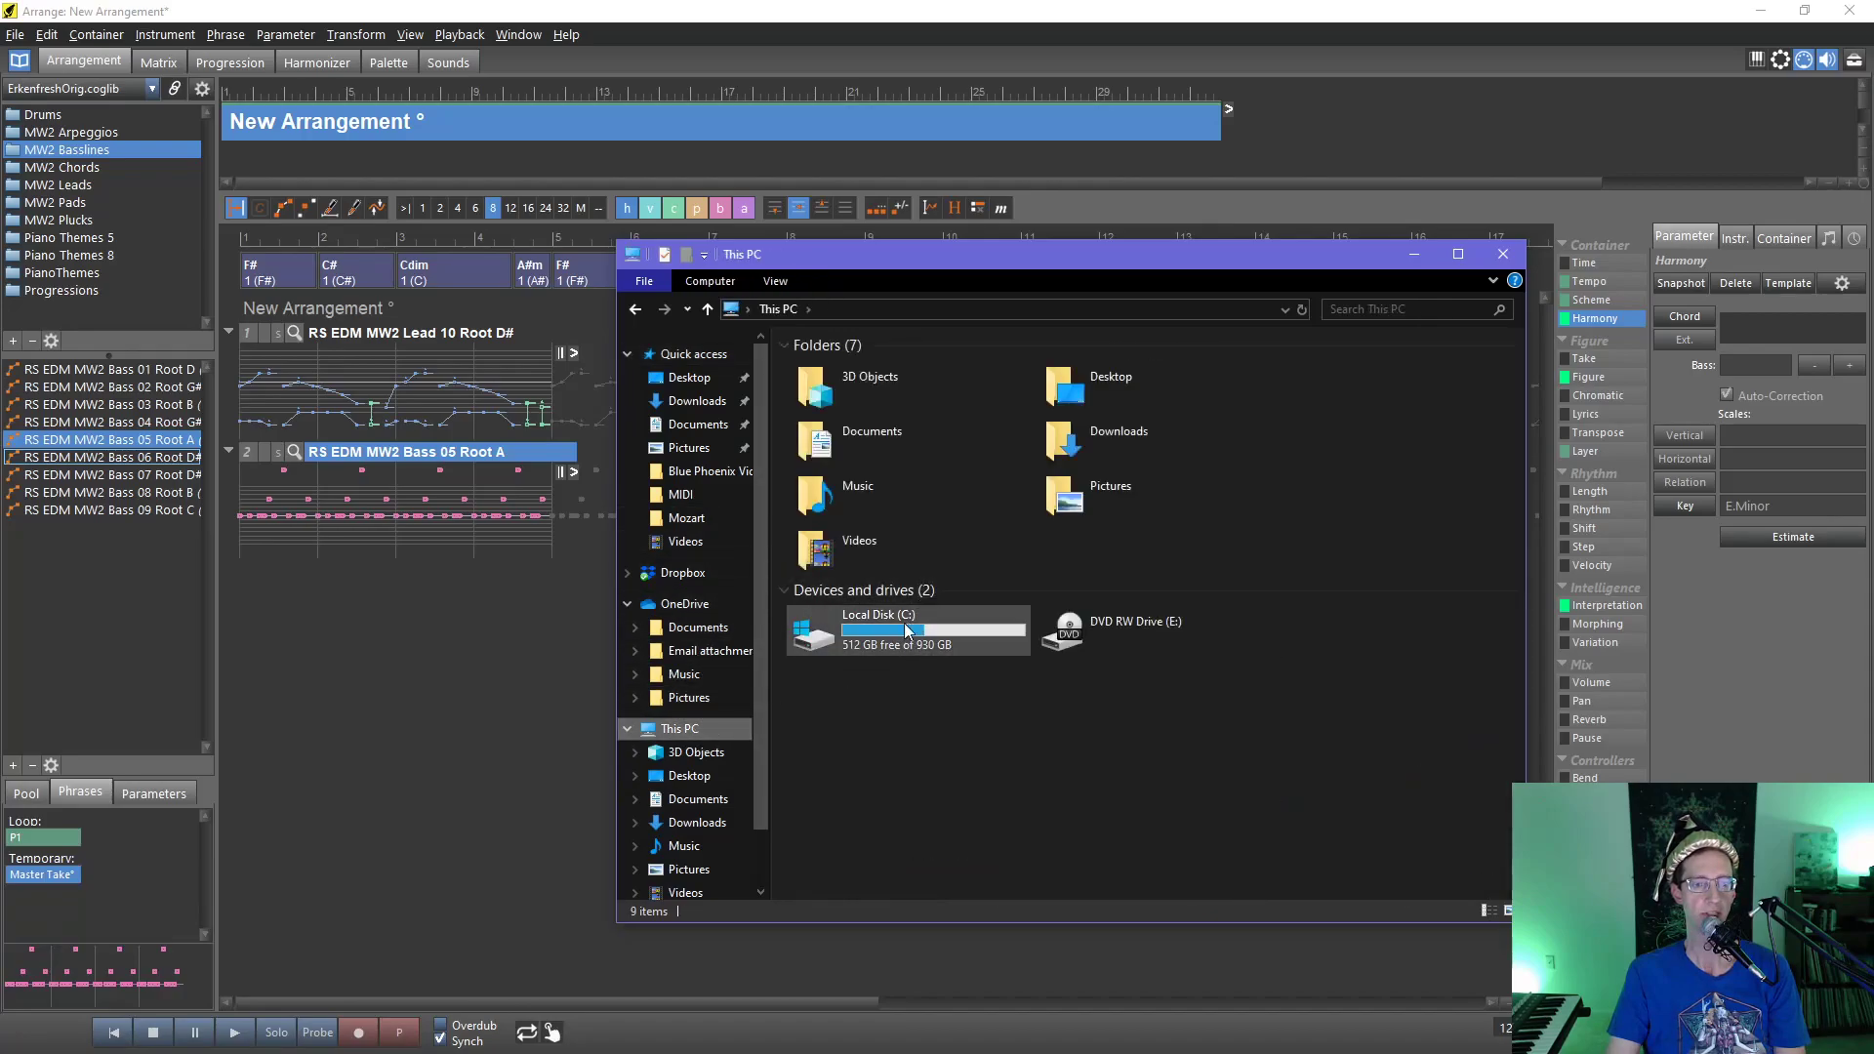
{"action": "double_click", "coordinate": [888, 630]}
{"action": "left_click", "coordinate": [835, 472]}
{"action": "double_click", "coordinate": [836, 472]}
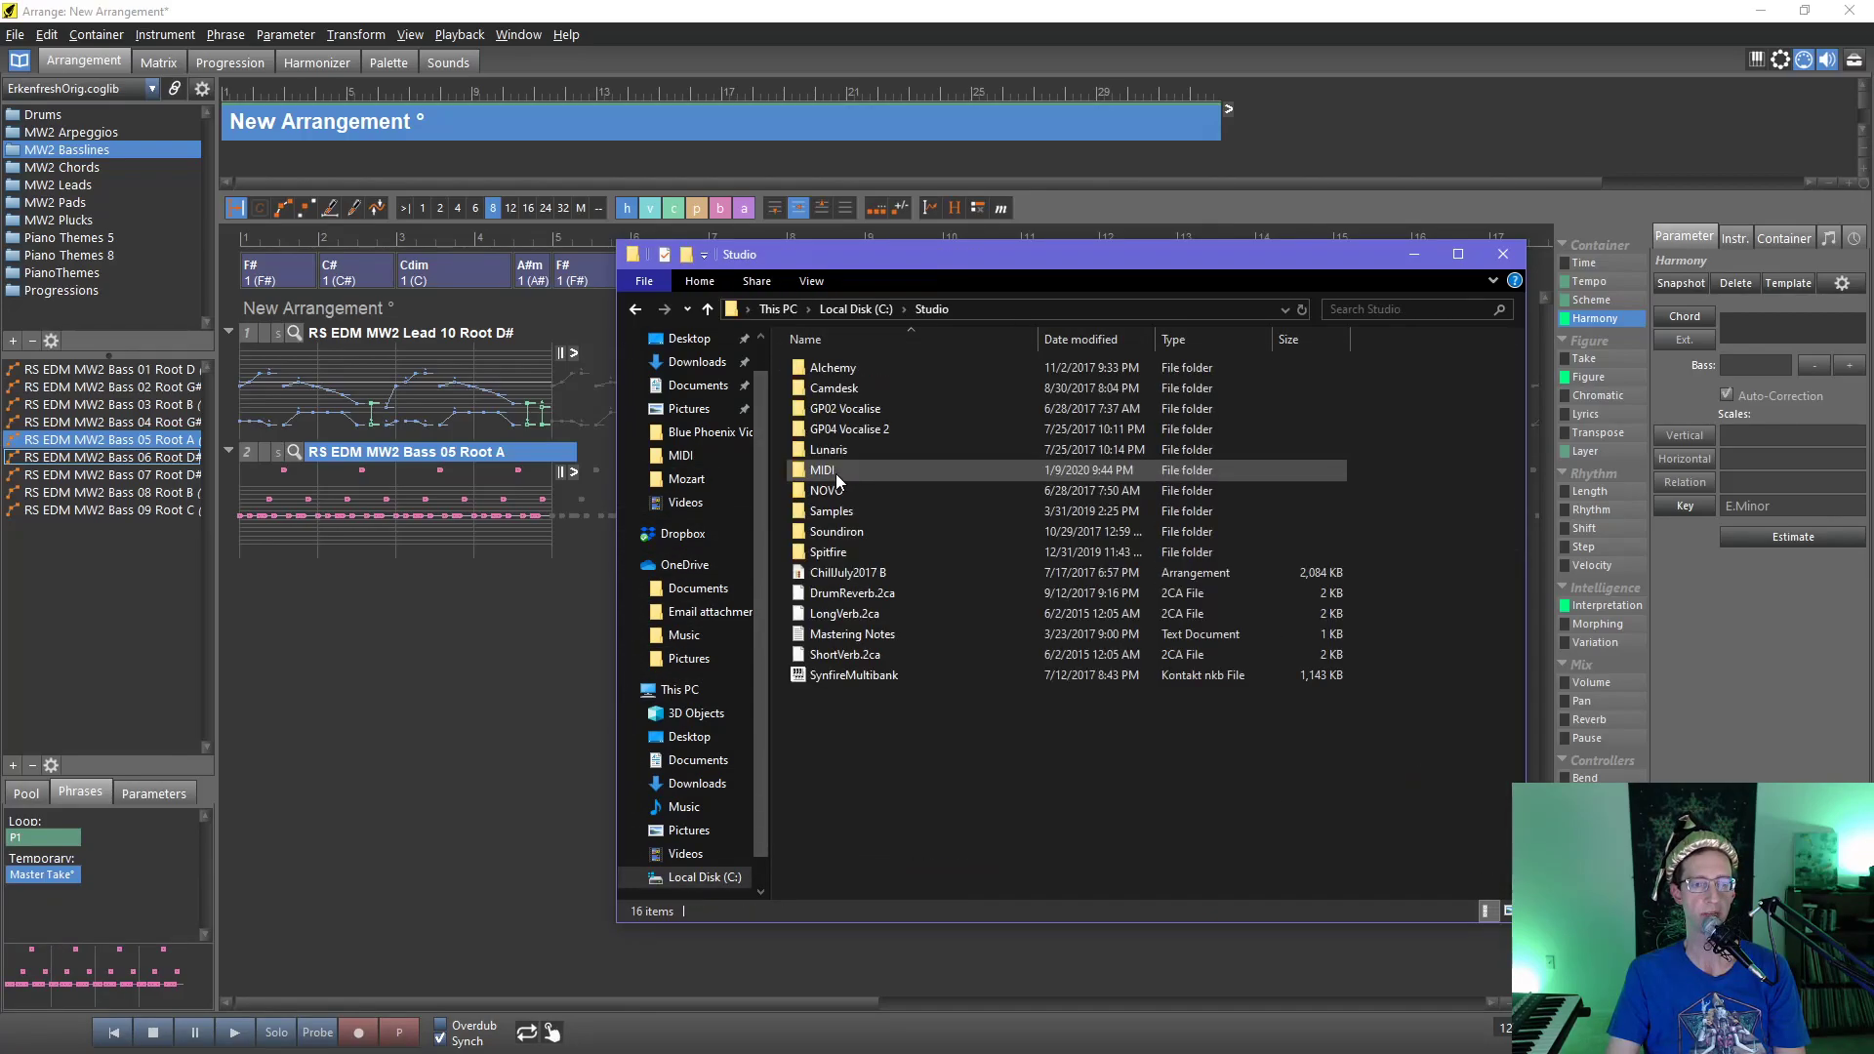
{"action": "double_click", "coordinate": [835, 472]}
{"action": "double_click", "coordinate": [864, 406]}
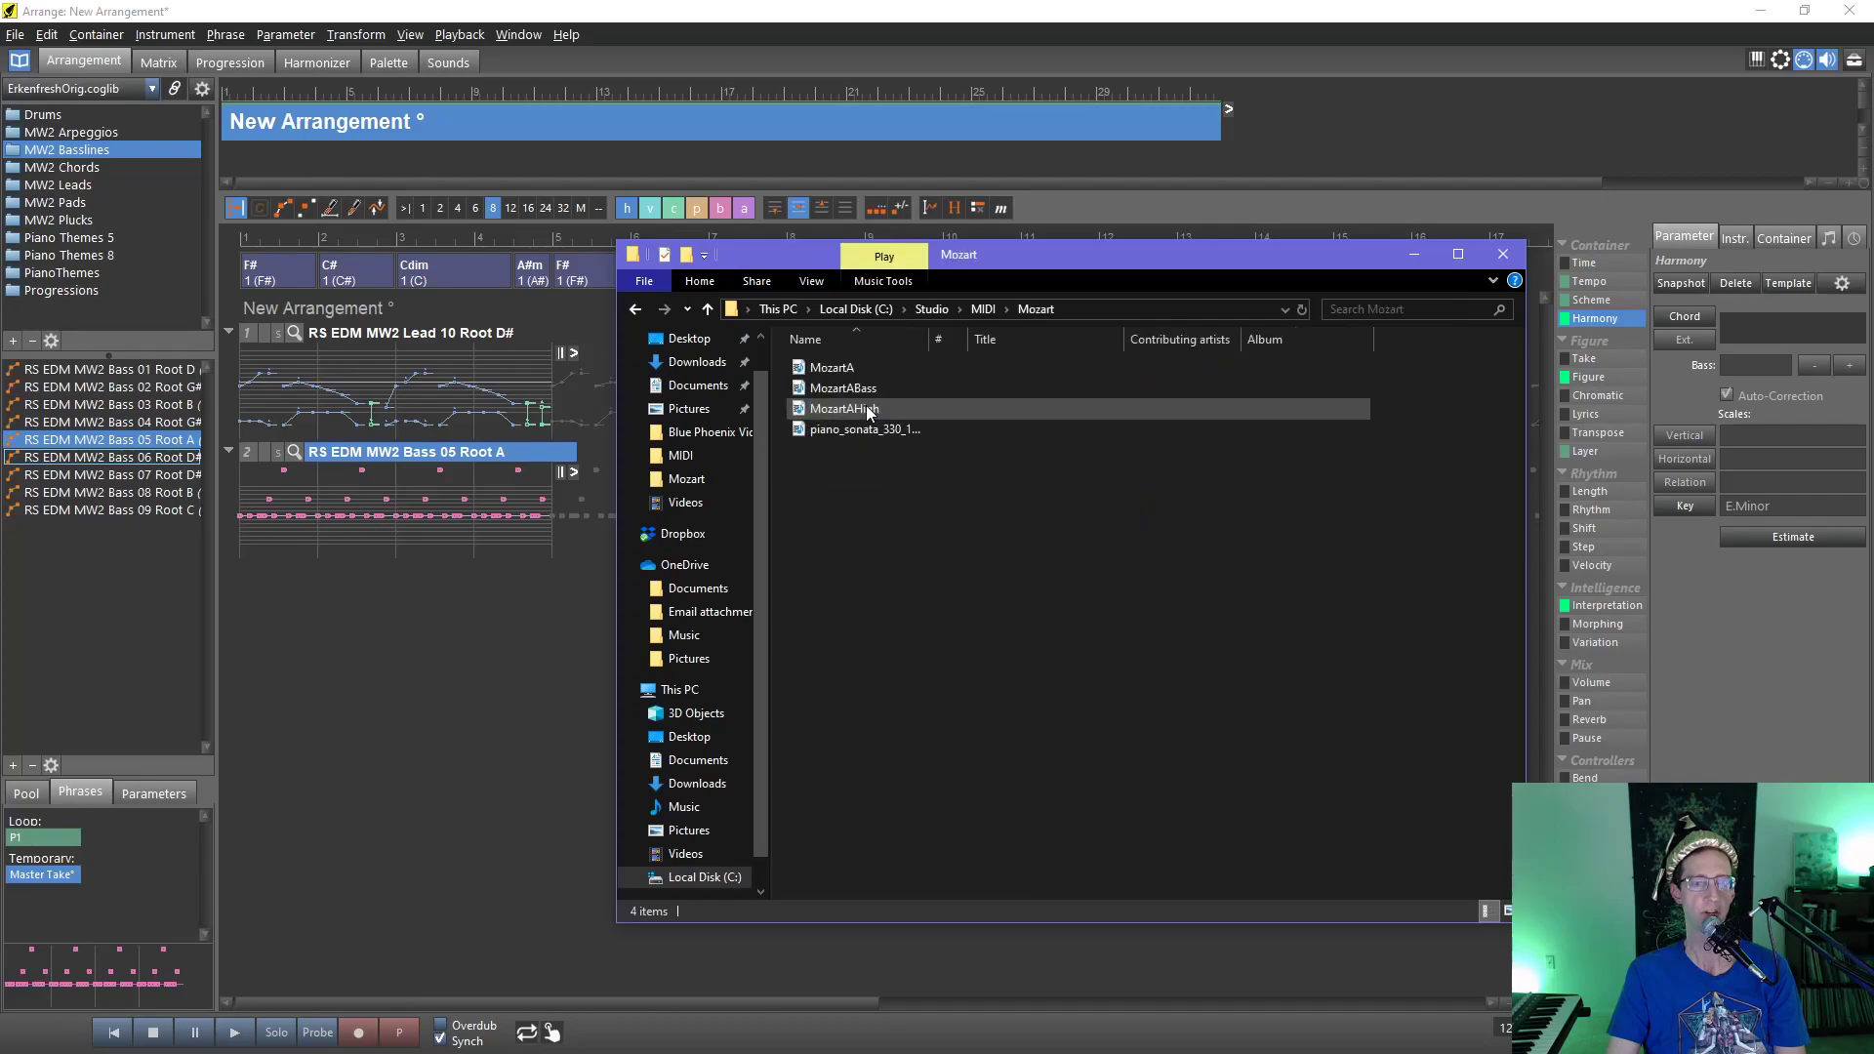
- Delete the piano sonata MIDI file and MozartA, then return to Synfire's File menu
{"action": "left_click", "coordinate": [842, 434]}
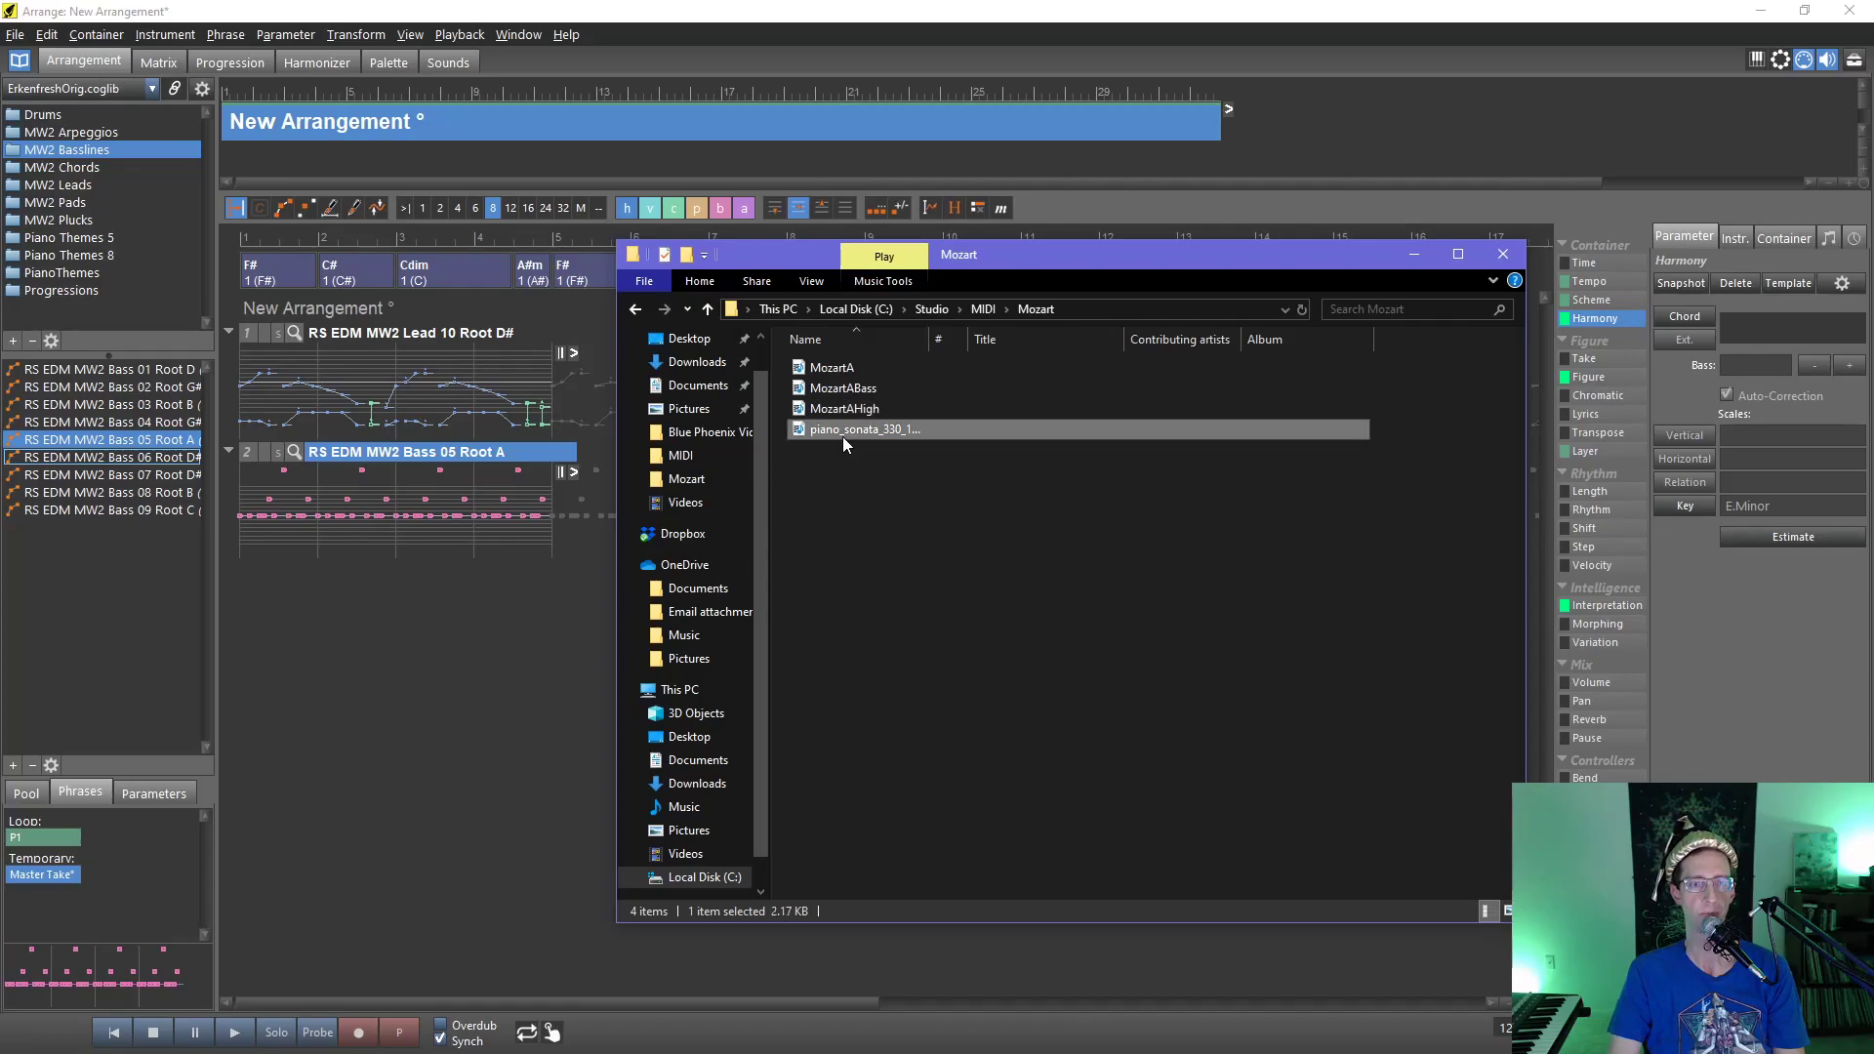
{"action": "key", "text": "Delete"}
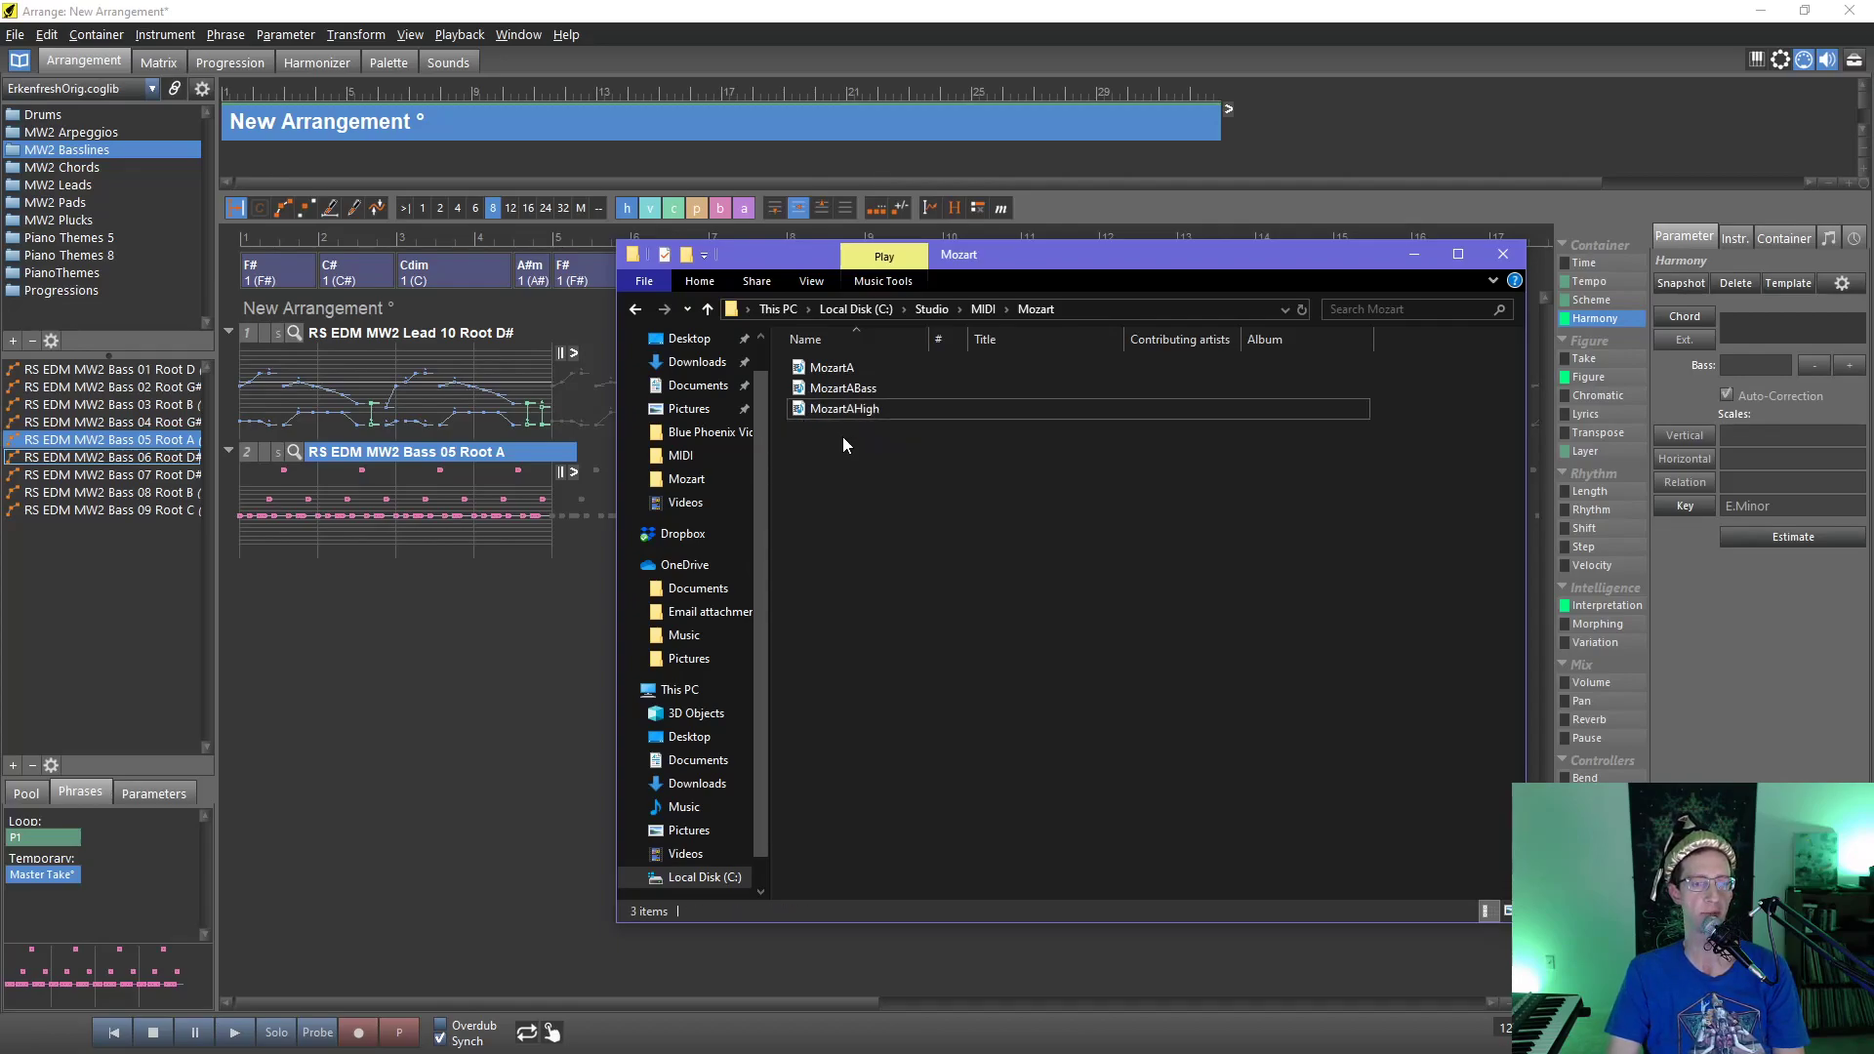
{"action": "key", "text": "Up"}
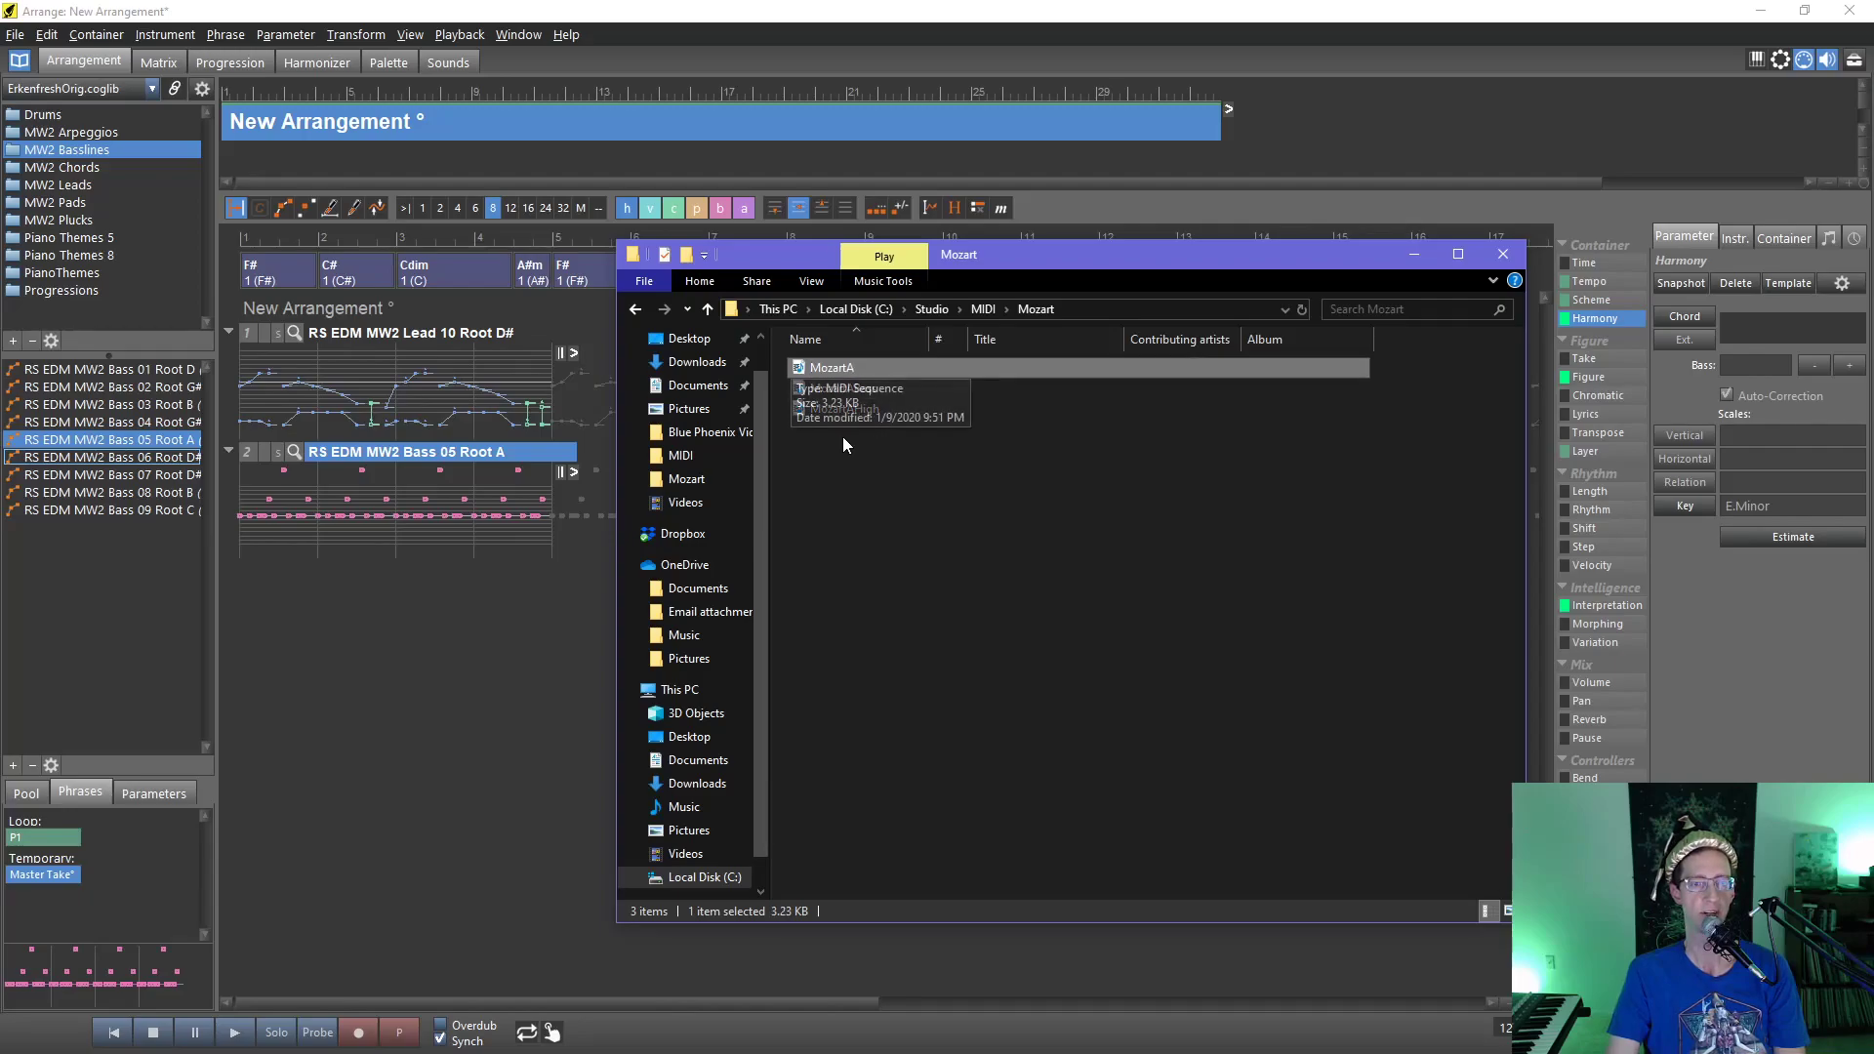
{"action": "key", "text": "Delete"}
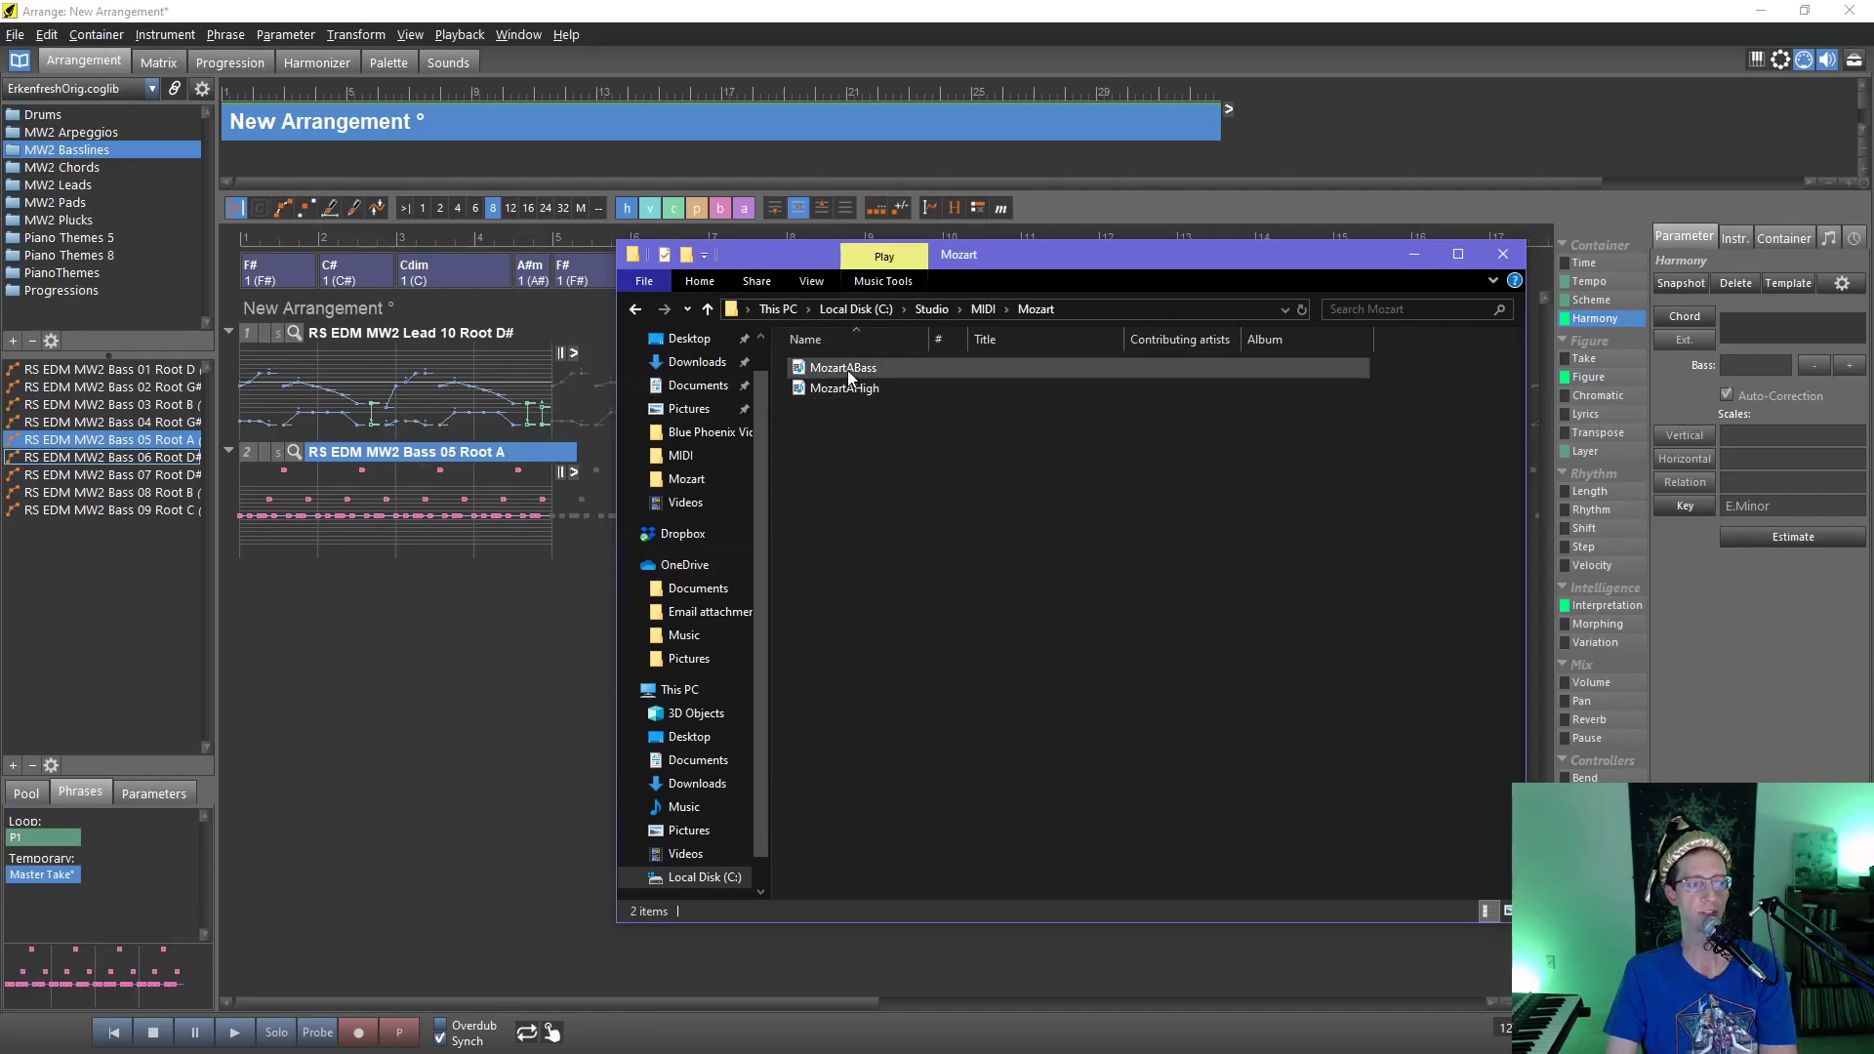
{"action": "left_click", "coordinate": [161, 9]}
{"action": "left_click", "coordinate": [16, 35]}
{"action": "mouse_move", "coordinate": [18, 58]}
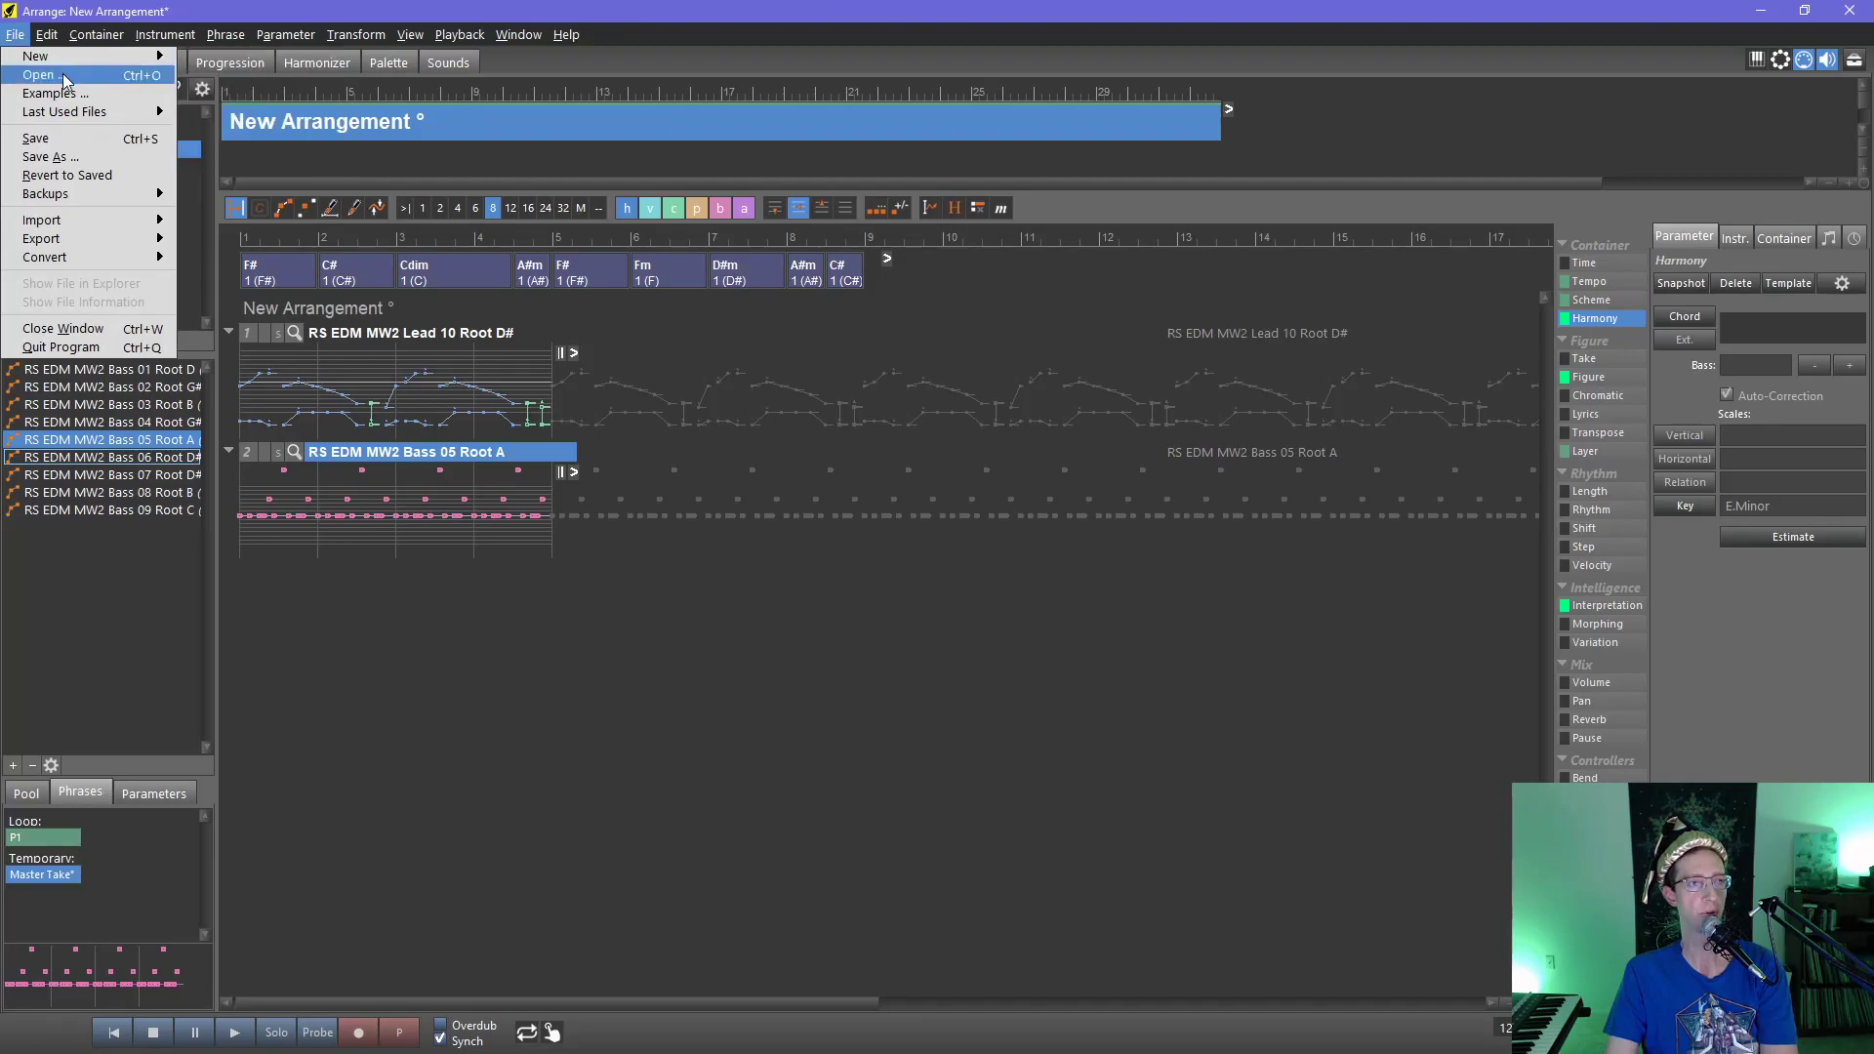
- Open ErkenfreshOrig.coglib via File > Open and position its window over the arrangement
{"action": "key", "text": "Escape"}
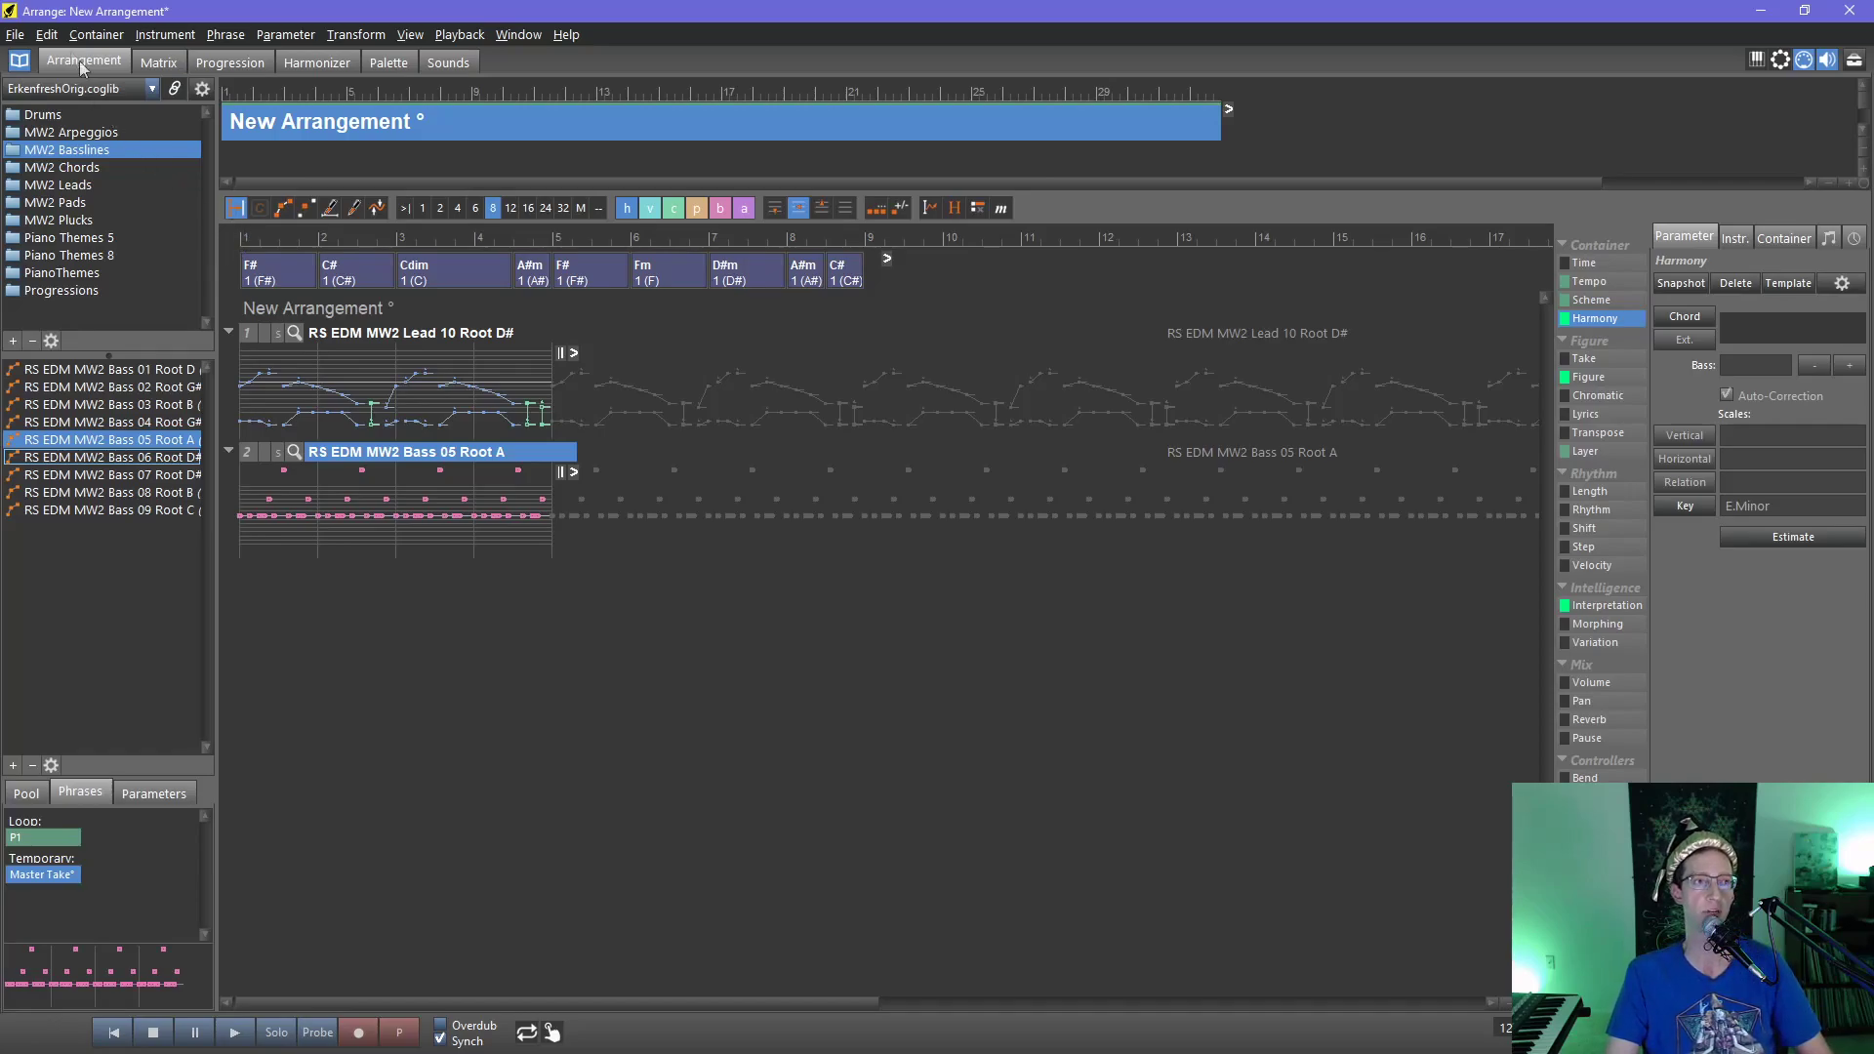
{"action": "left_click", "coordinate": [16, 35]}
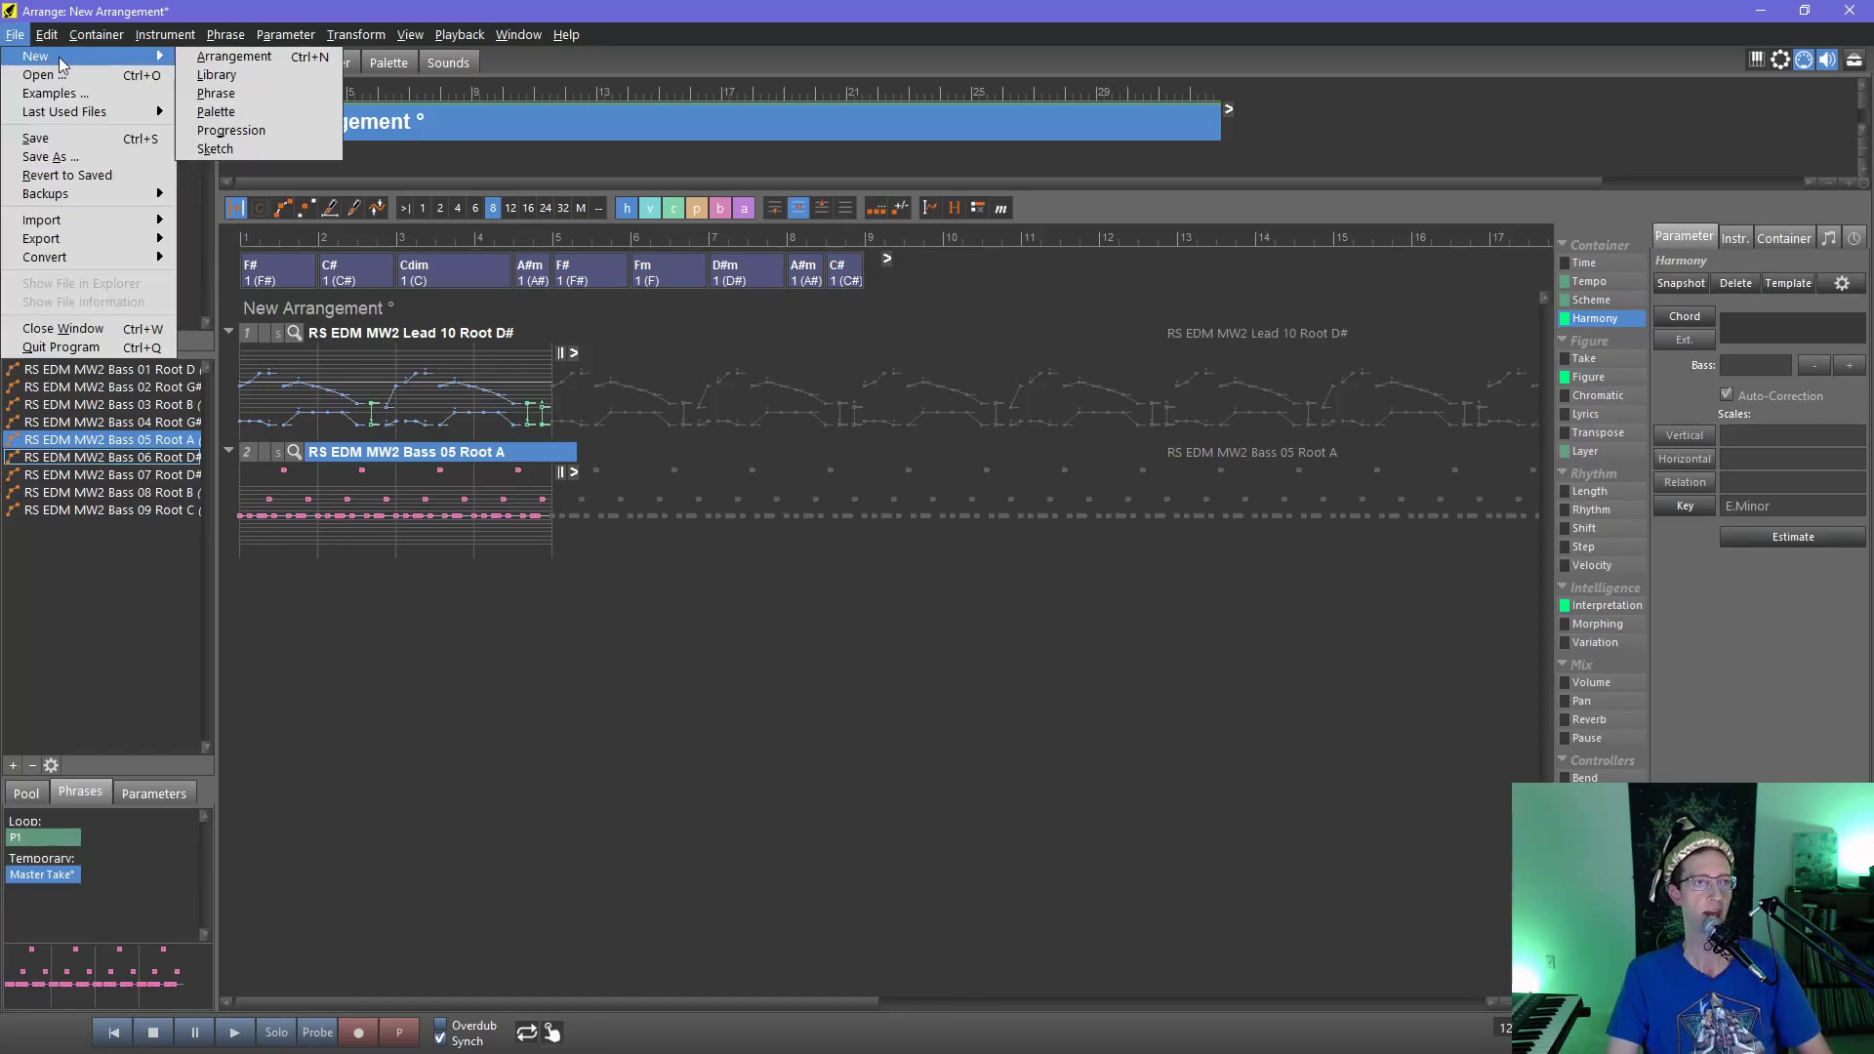
{"action": "mouse_move", "coordinate": [55, 112]}
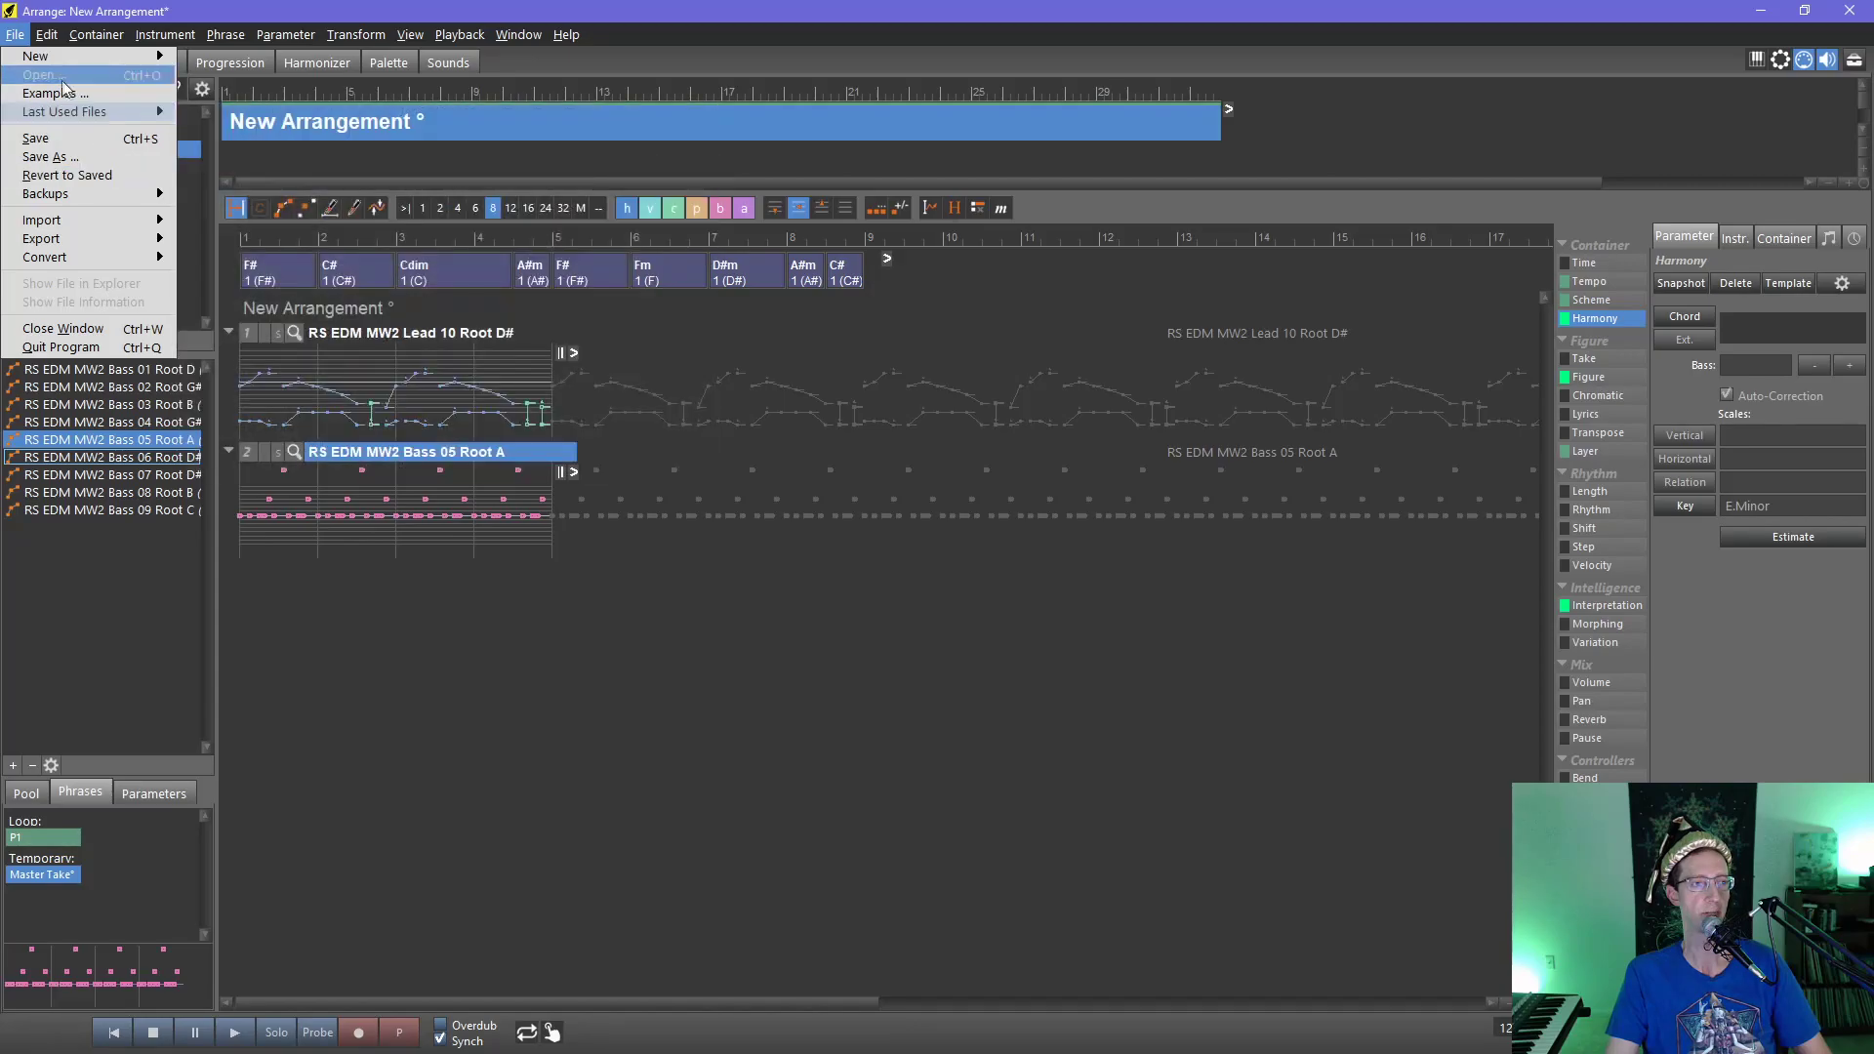
{"action": "left_click", "coordinate": [50, 74]}
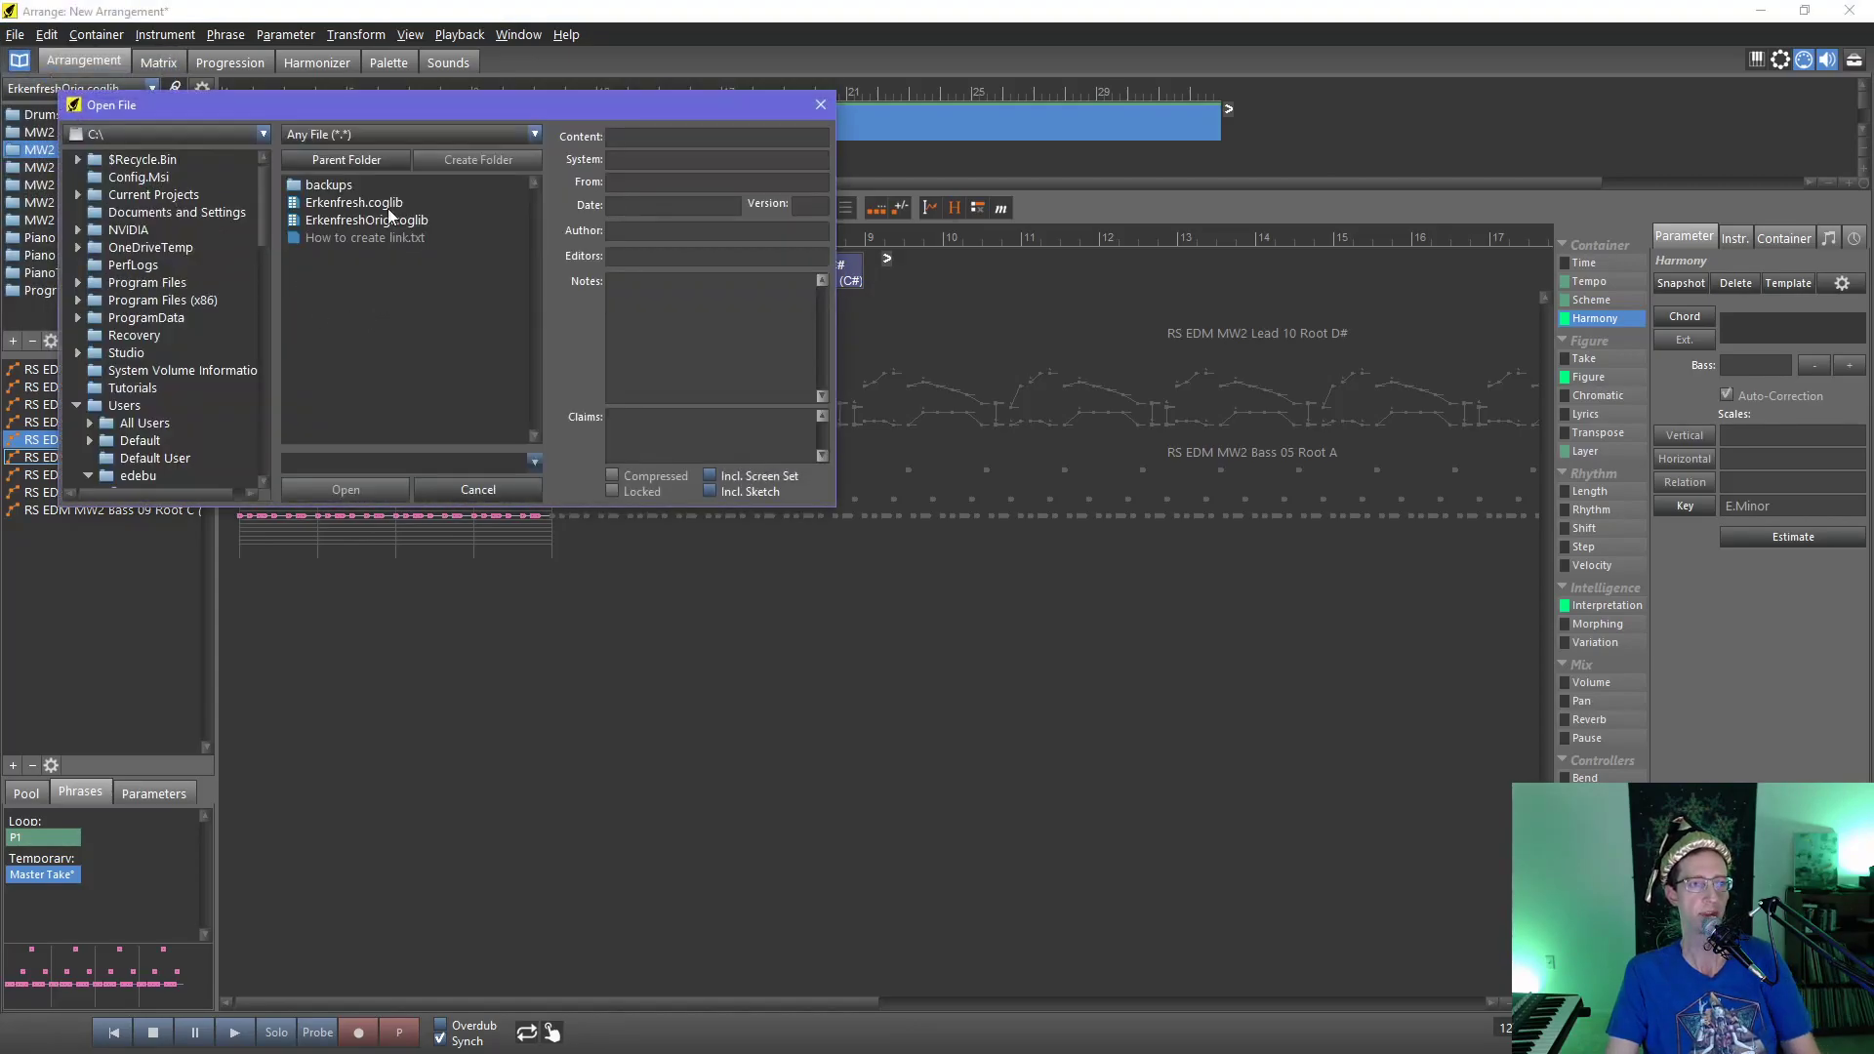
{"action": "double_click", "coordinate": [365, 220]}
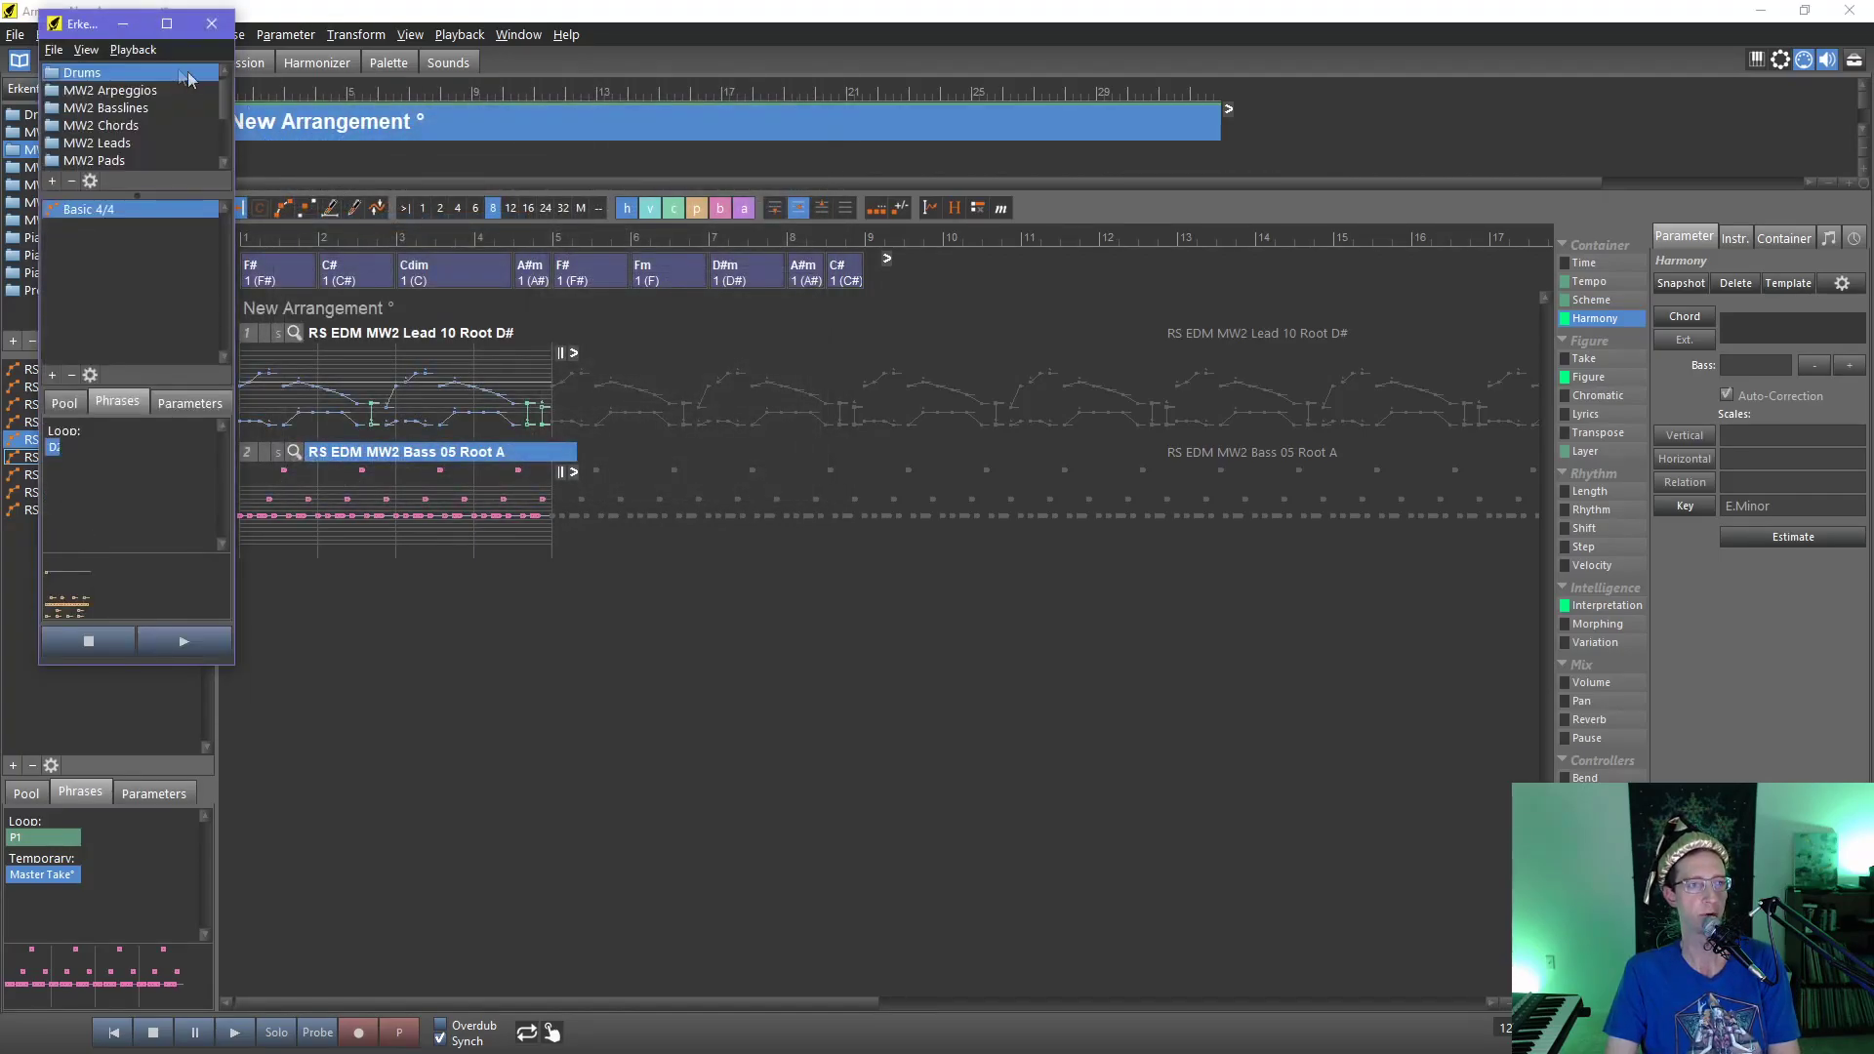
{"action": "left_click_drag", "start_coordinate": [90, 39], "coordinate": [642, 201]}
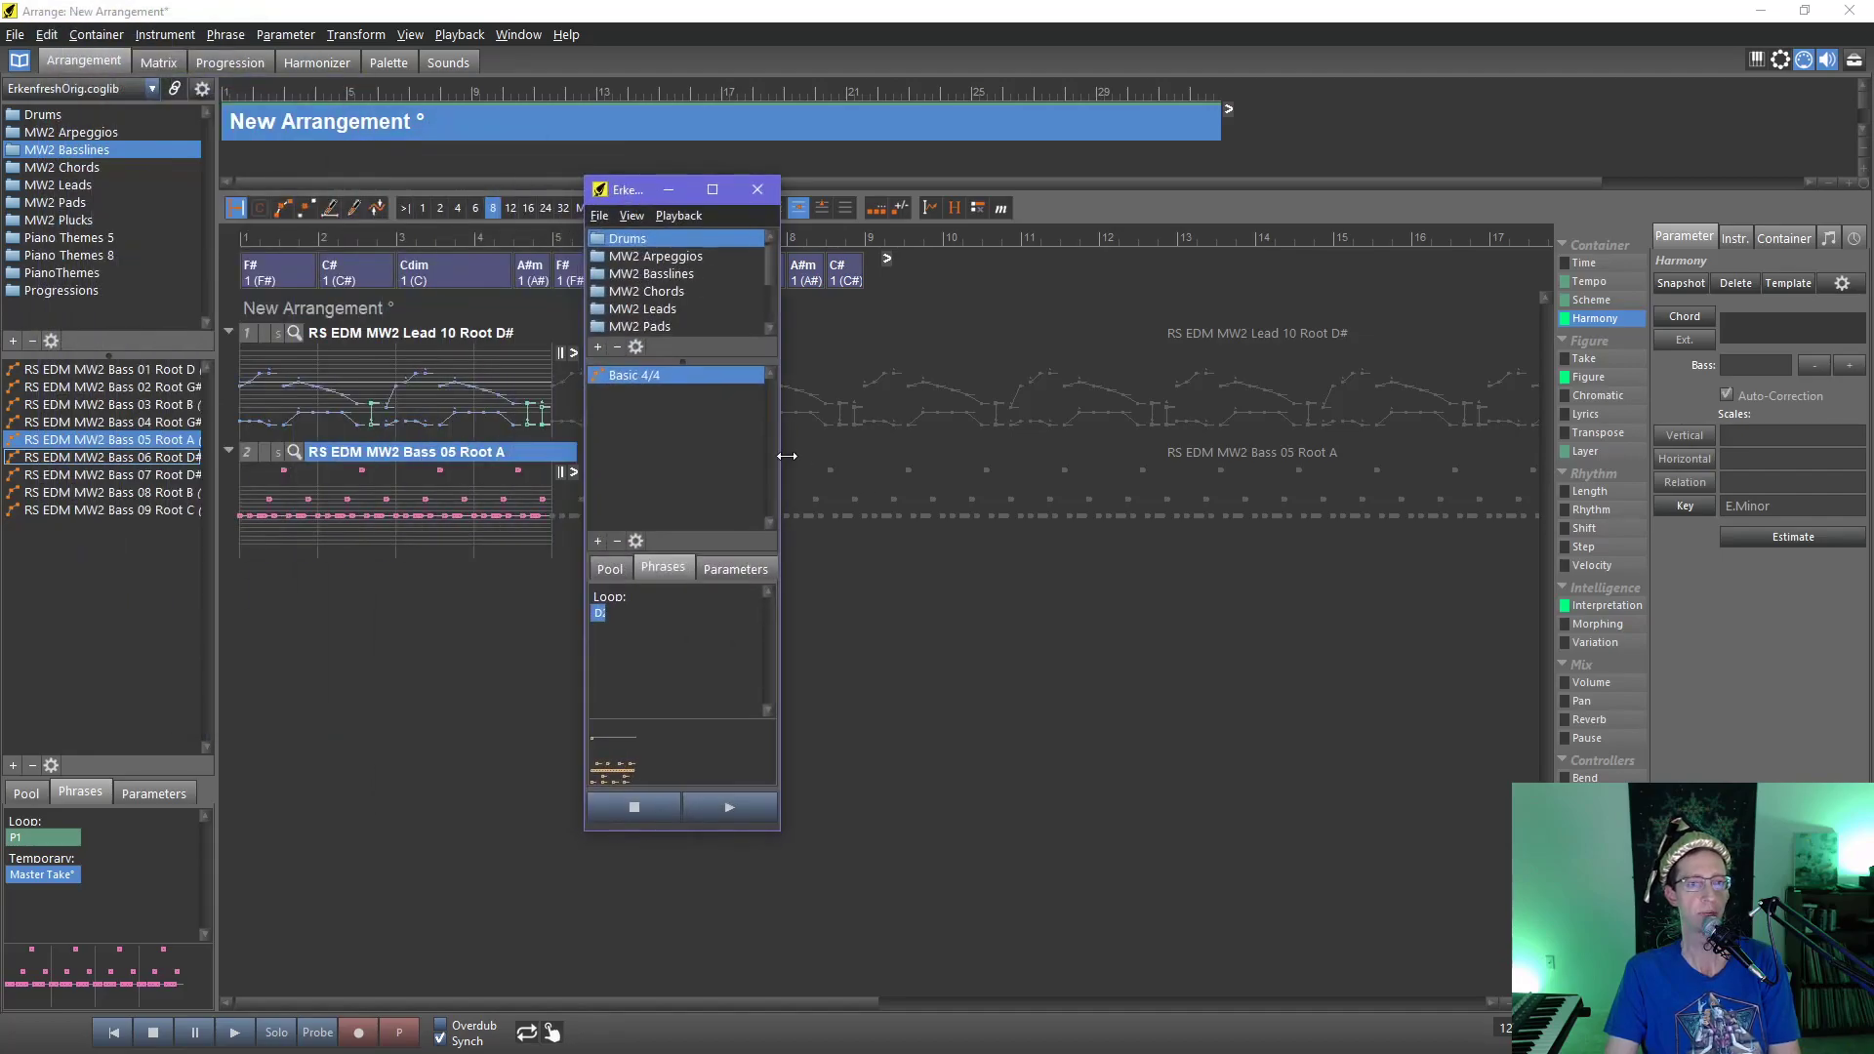
- Adjust the library window and choose MozartABass.mid from the Mozart folder via Import > Standard MIDI File
{"action": "left_click_drag", "start_coordinate": [786, 456], "coordinate": [796, 456]}
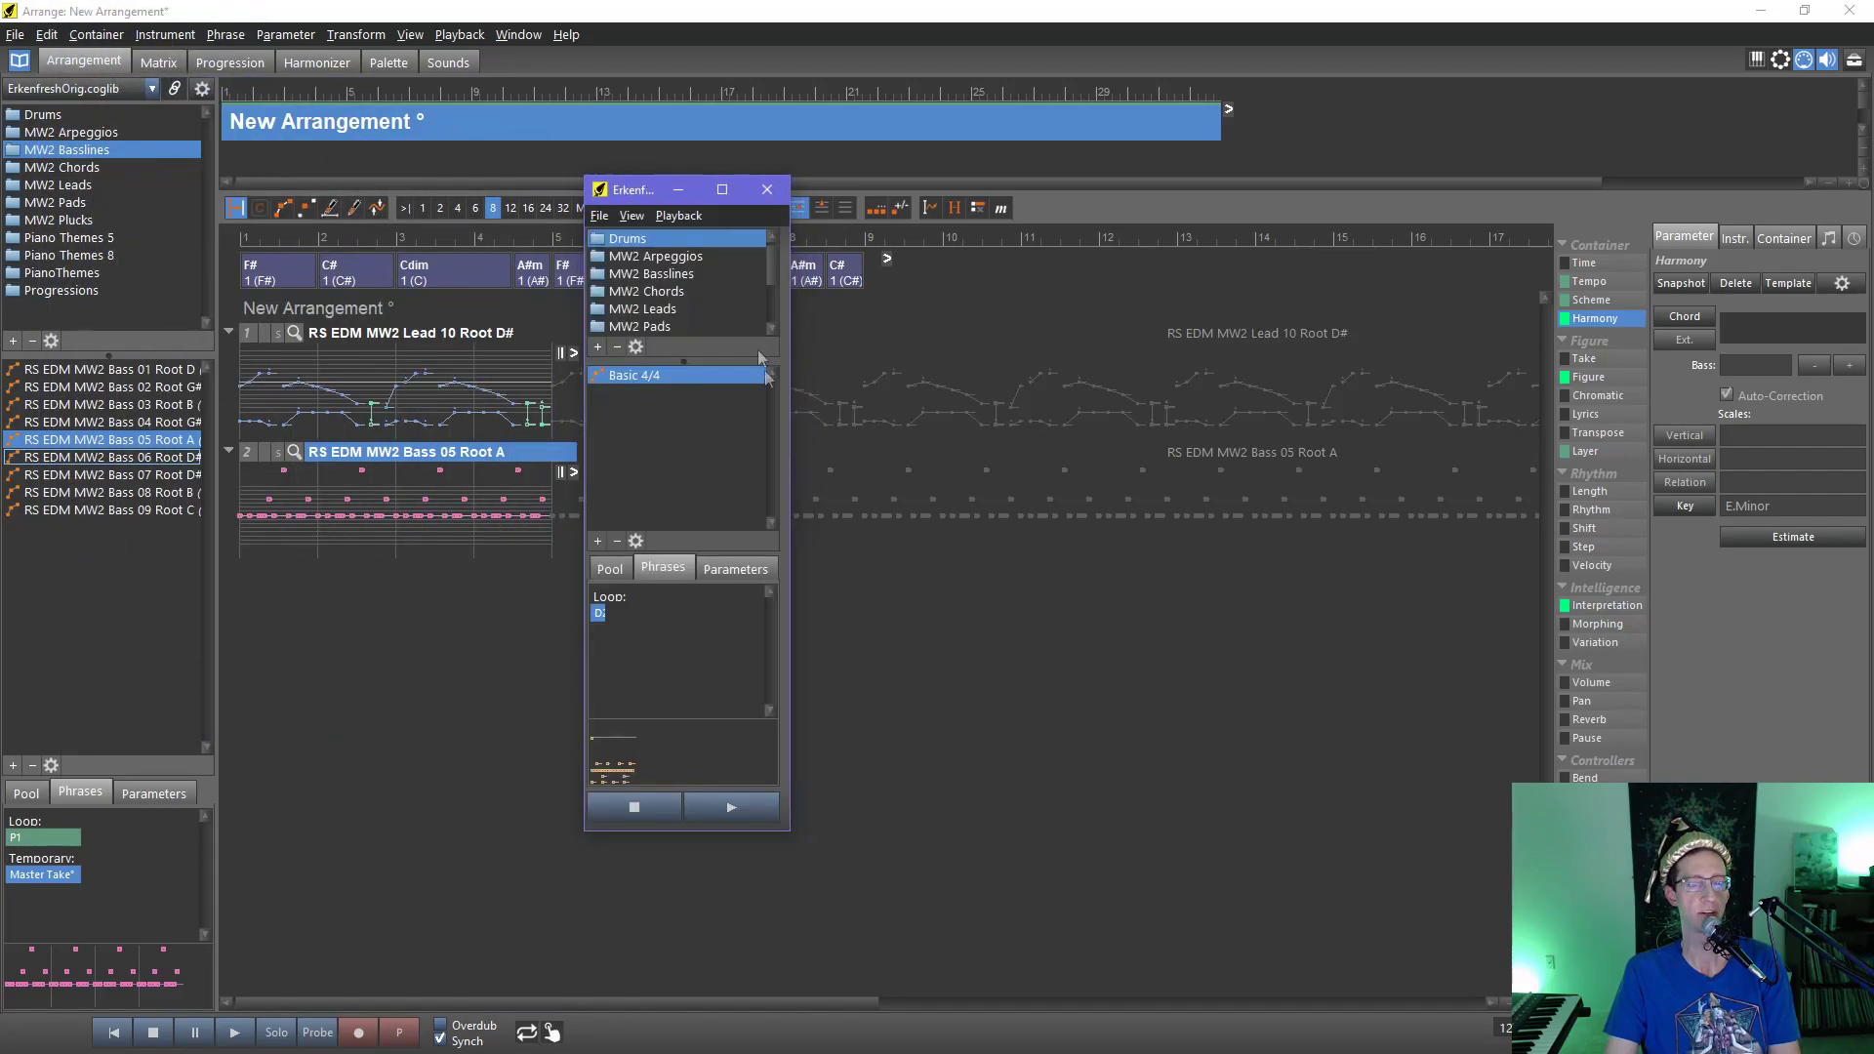
{"action": "left_click_drag", "start_coordinate": [634, 195], "coordinate": [603, 192]}
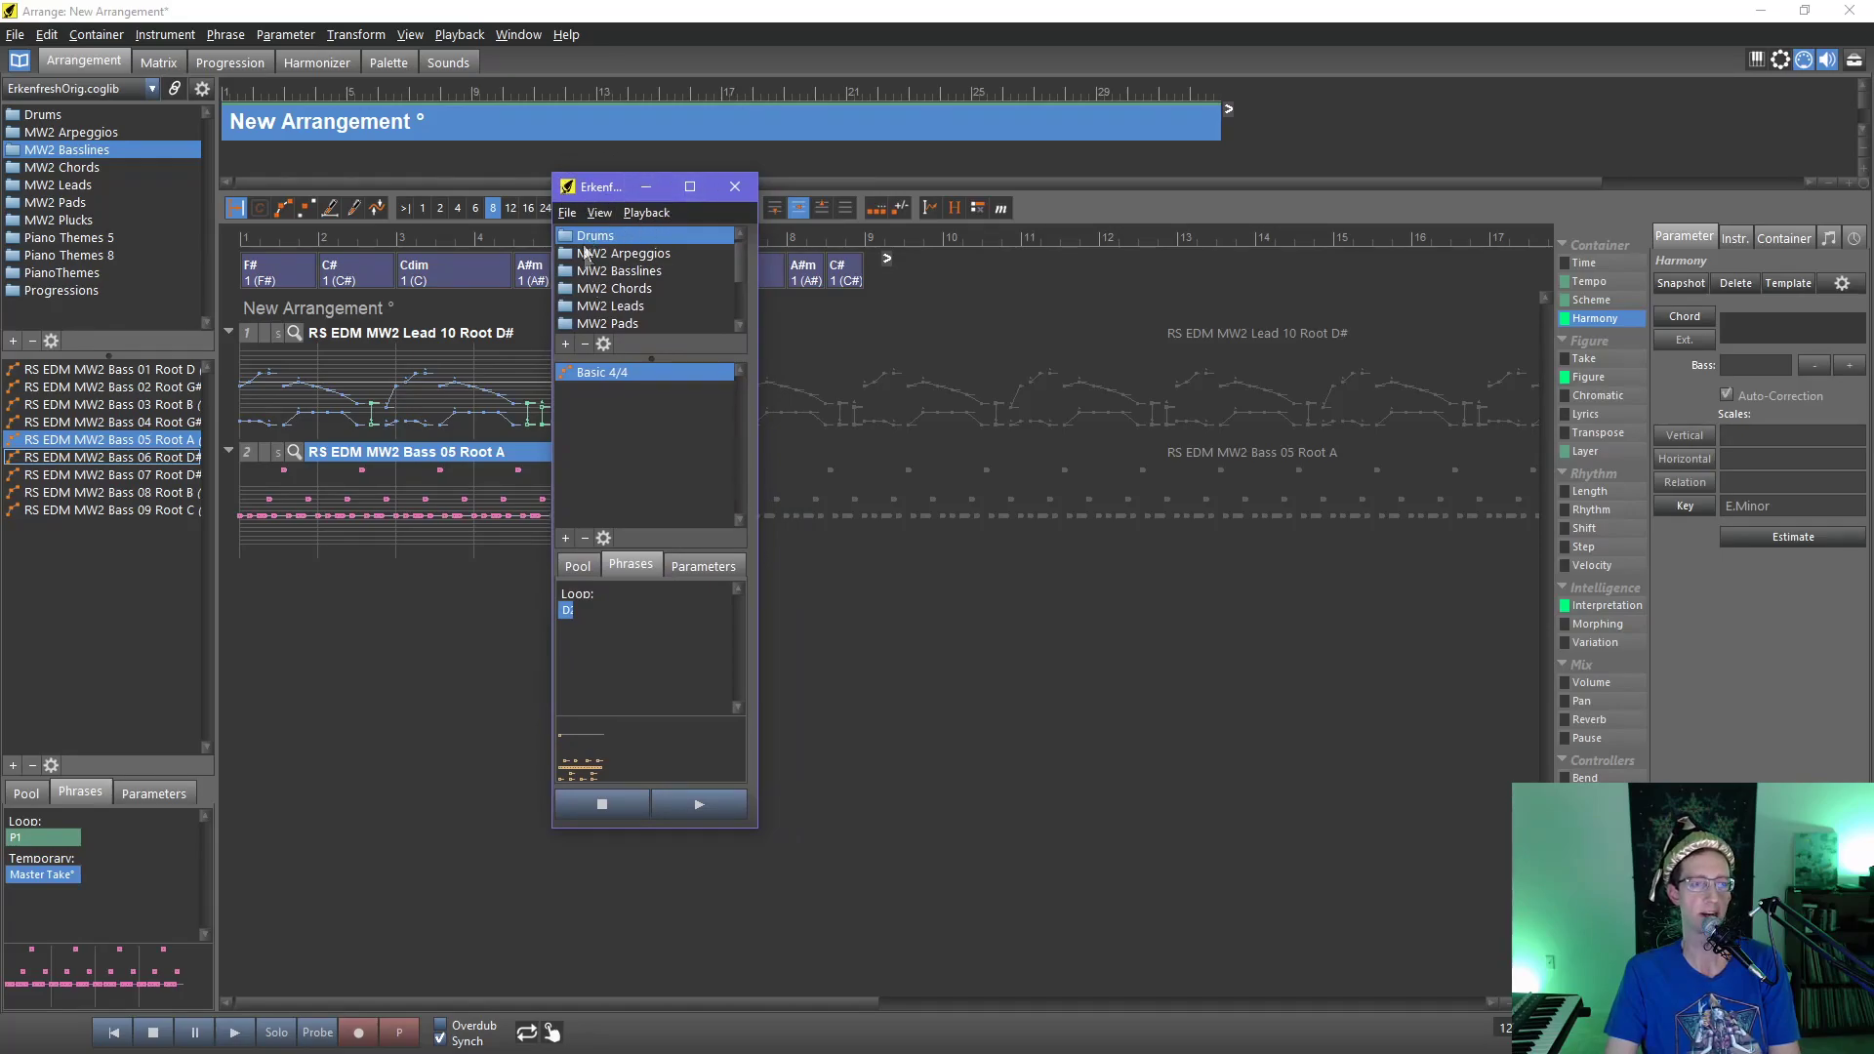
{"action": "left_click", "coordinate": [568, 214]}
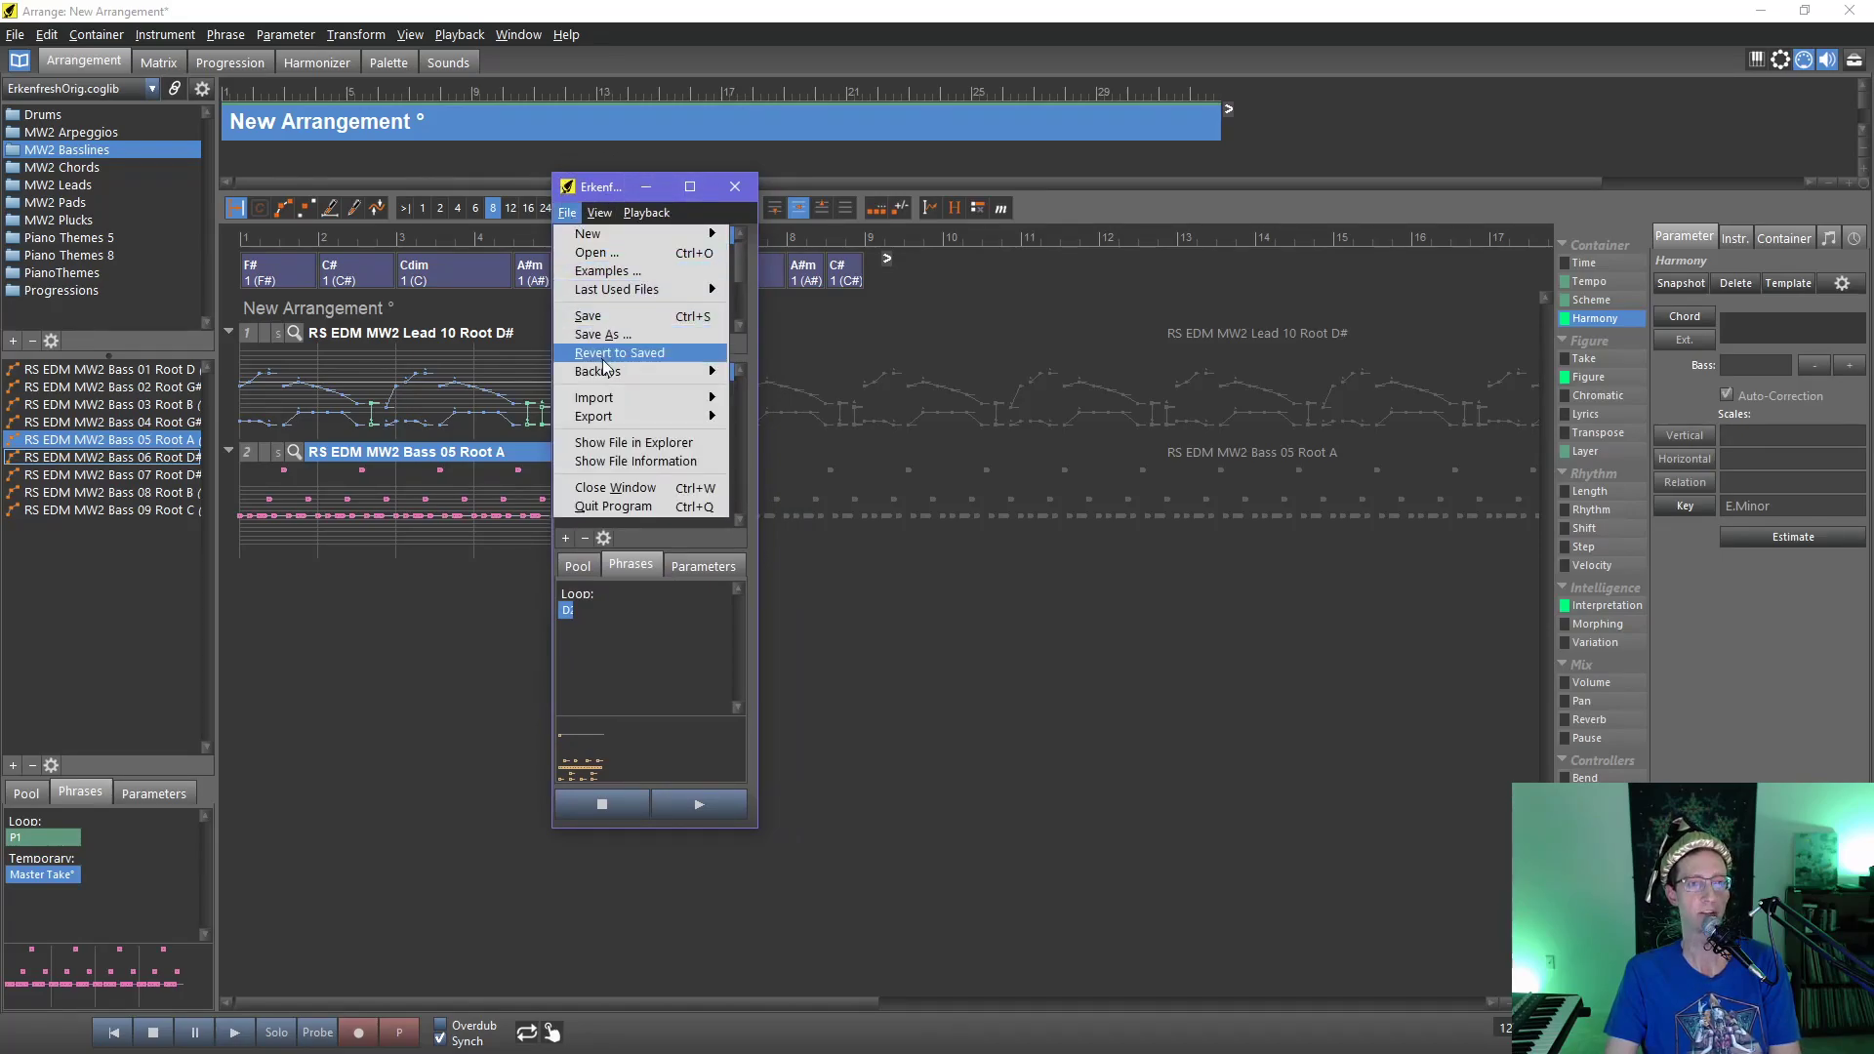
{"action": "mouse_move", "coordinate": [613, 400]}
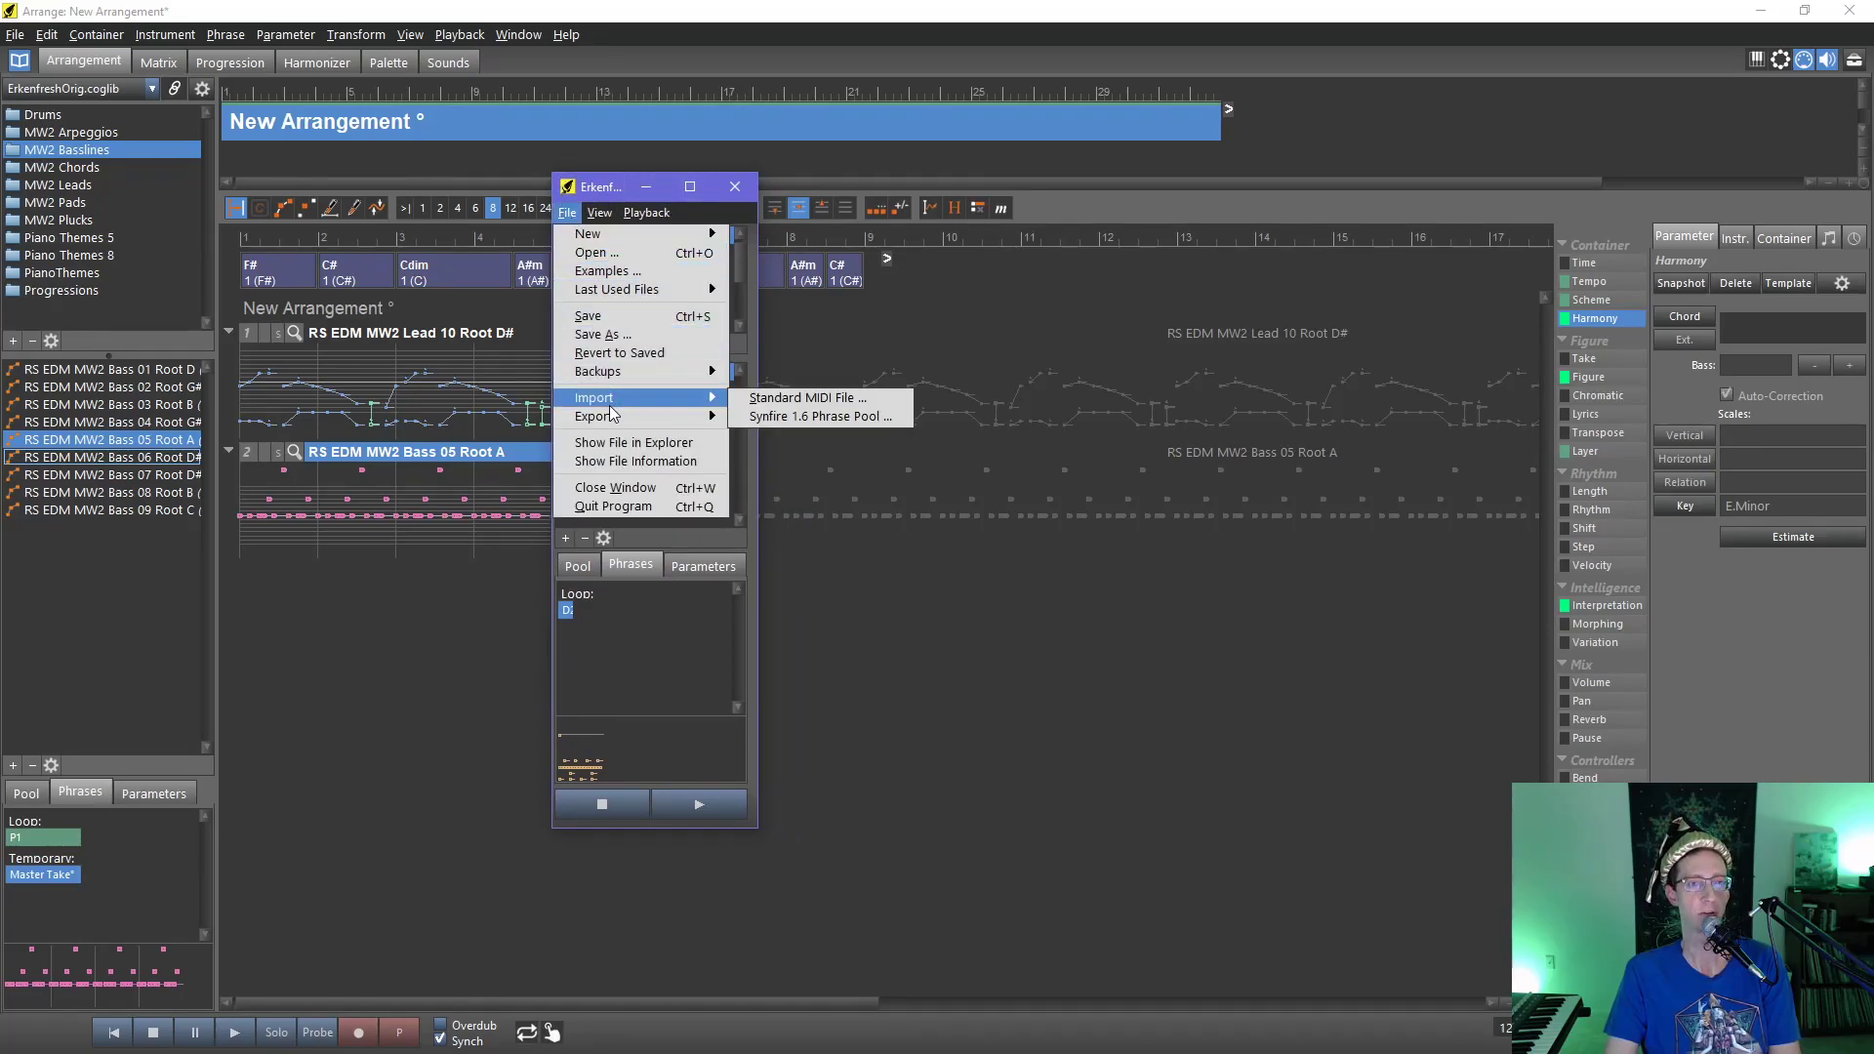
{"action": "left_click", "coordinate": [761, 399]}
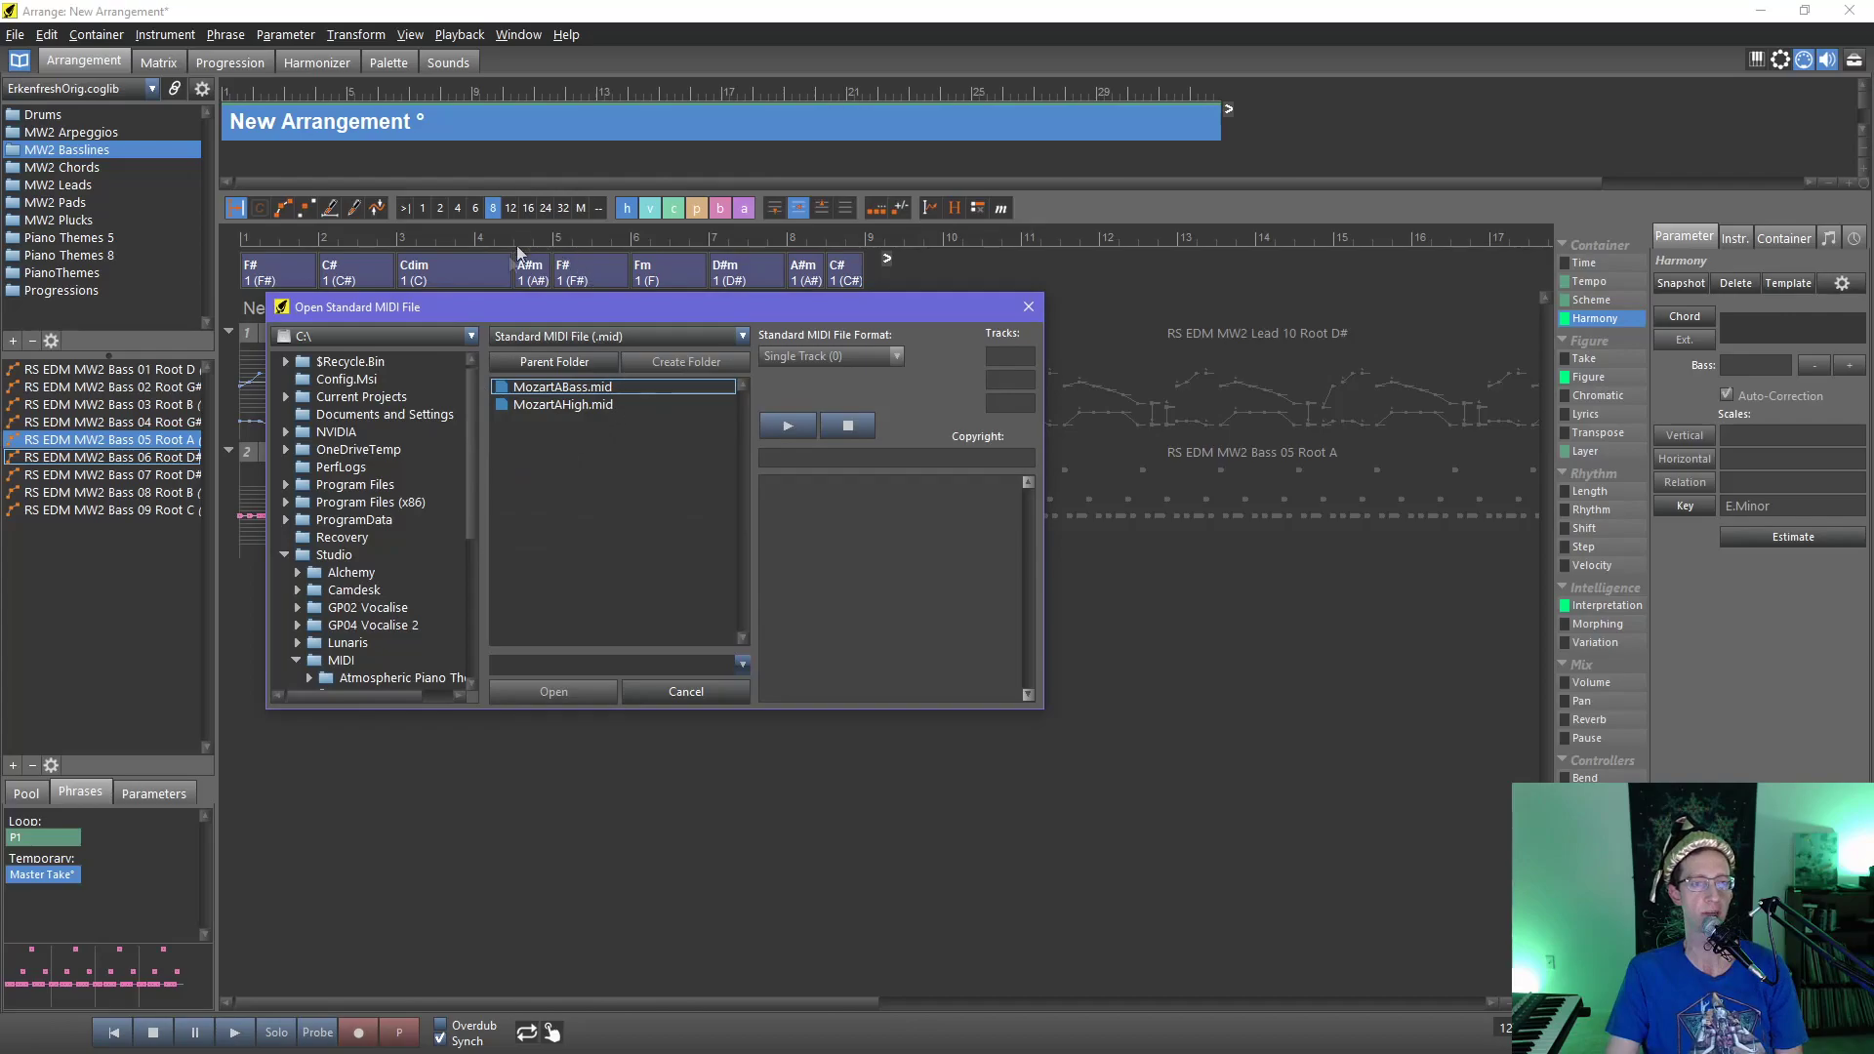
{"action": "left_click", "coordinate": [335, 680]}
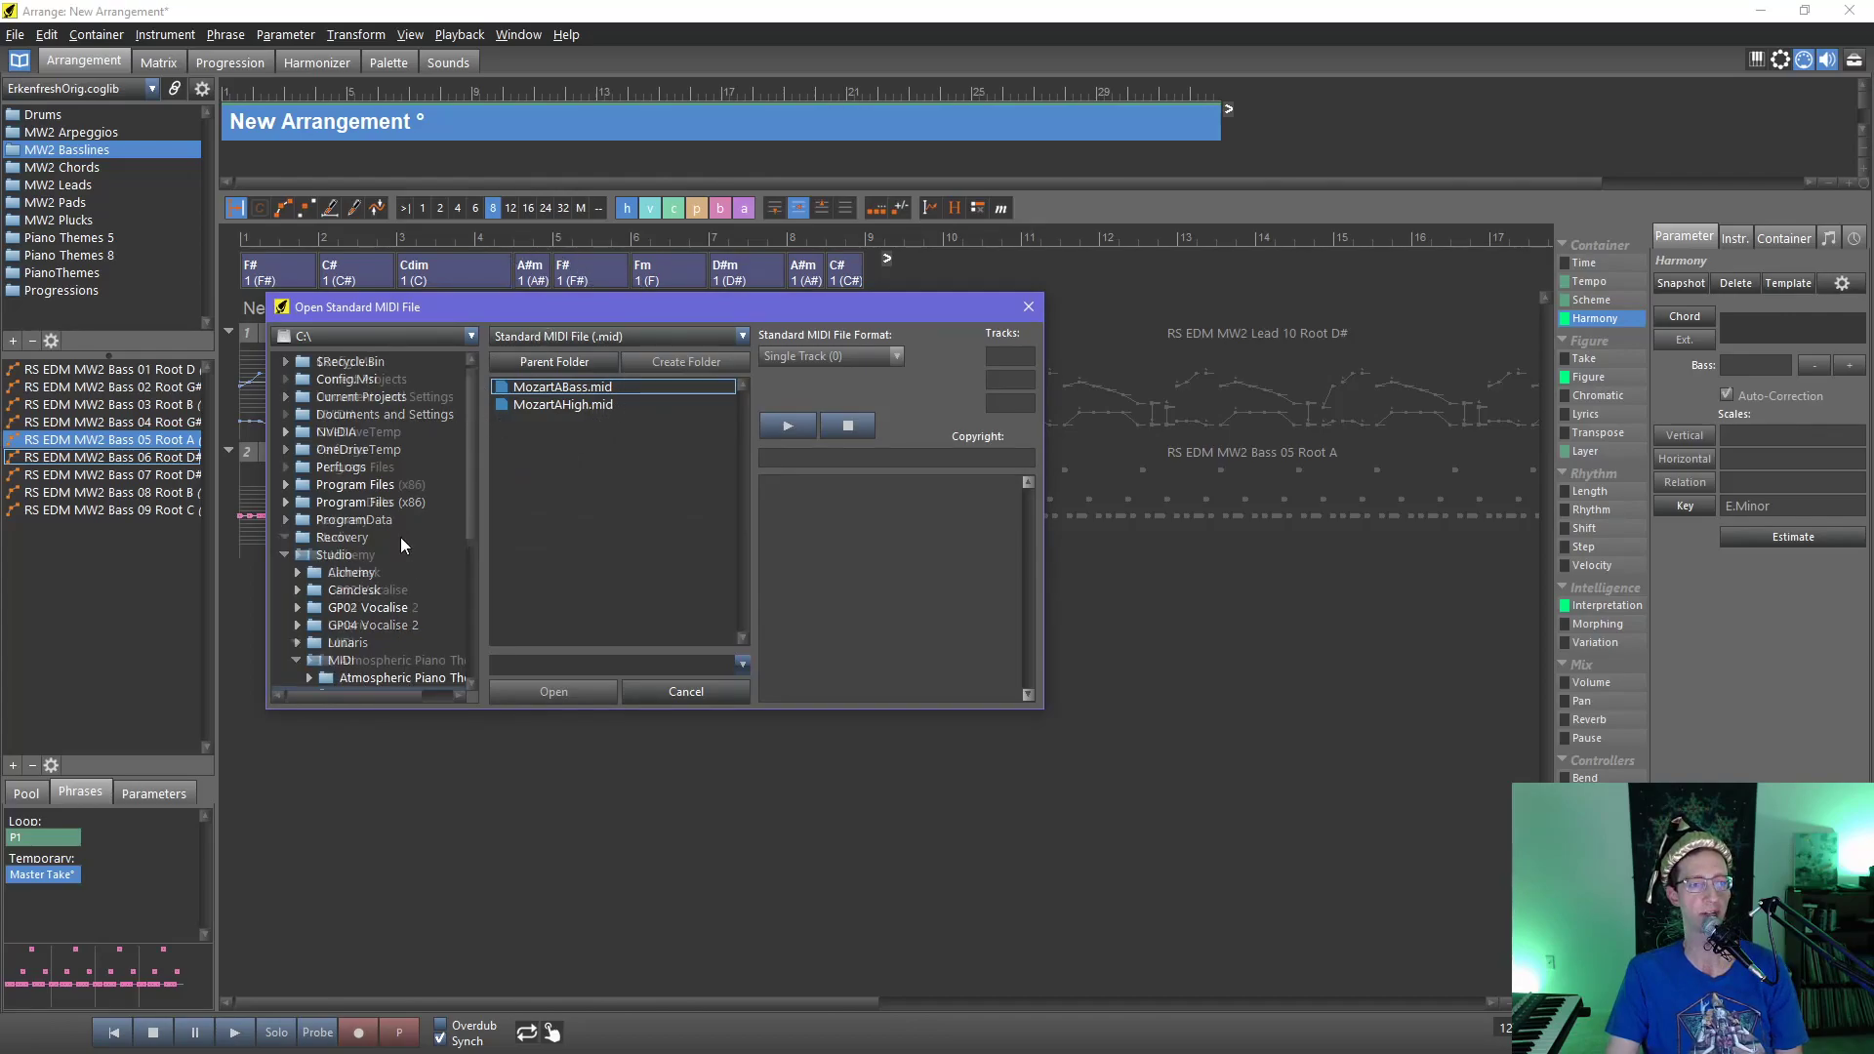
{"action": "key", "text": "Down"}
{"action": "key", "text": "Down"}
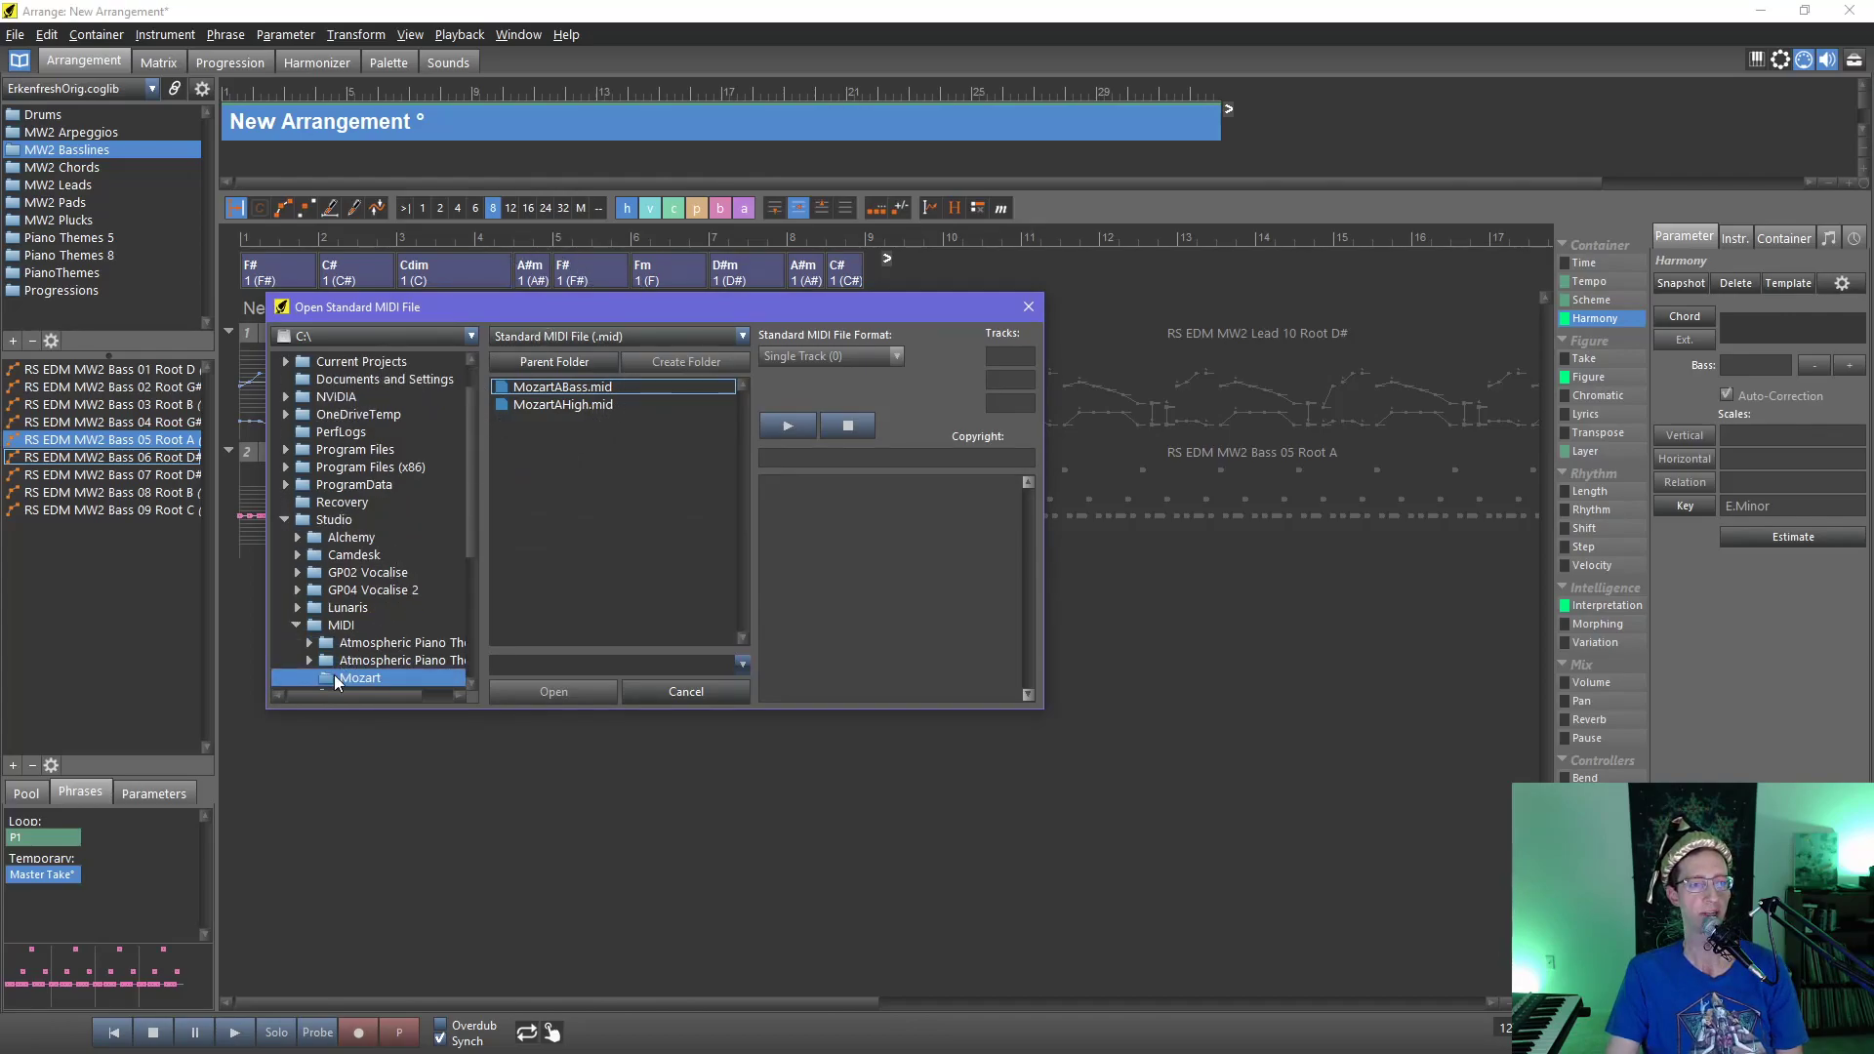
{"action": "double_click", "coordinate": [583, 394]}
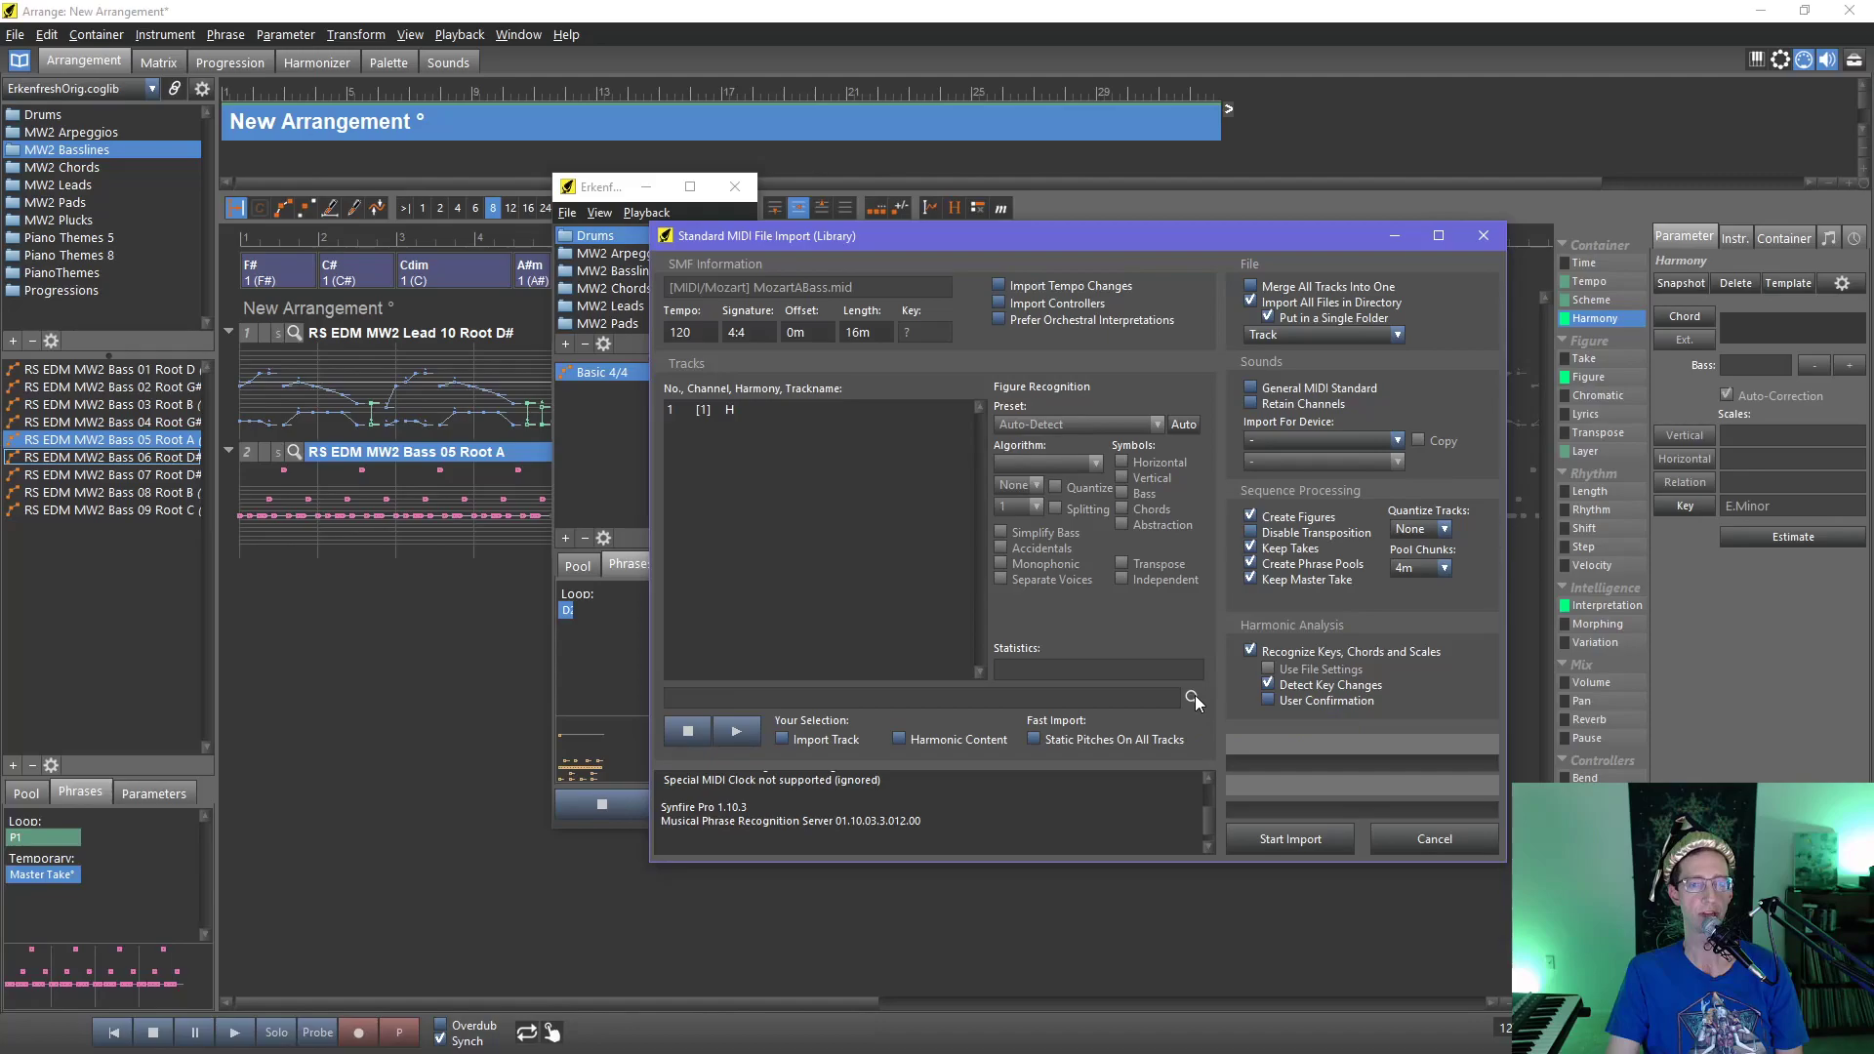
- Select track 1, assign the Concert Grand instrument sound, and start the import
{"action": "left_click", "coordinate": [727, 410]}
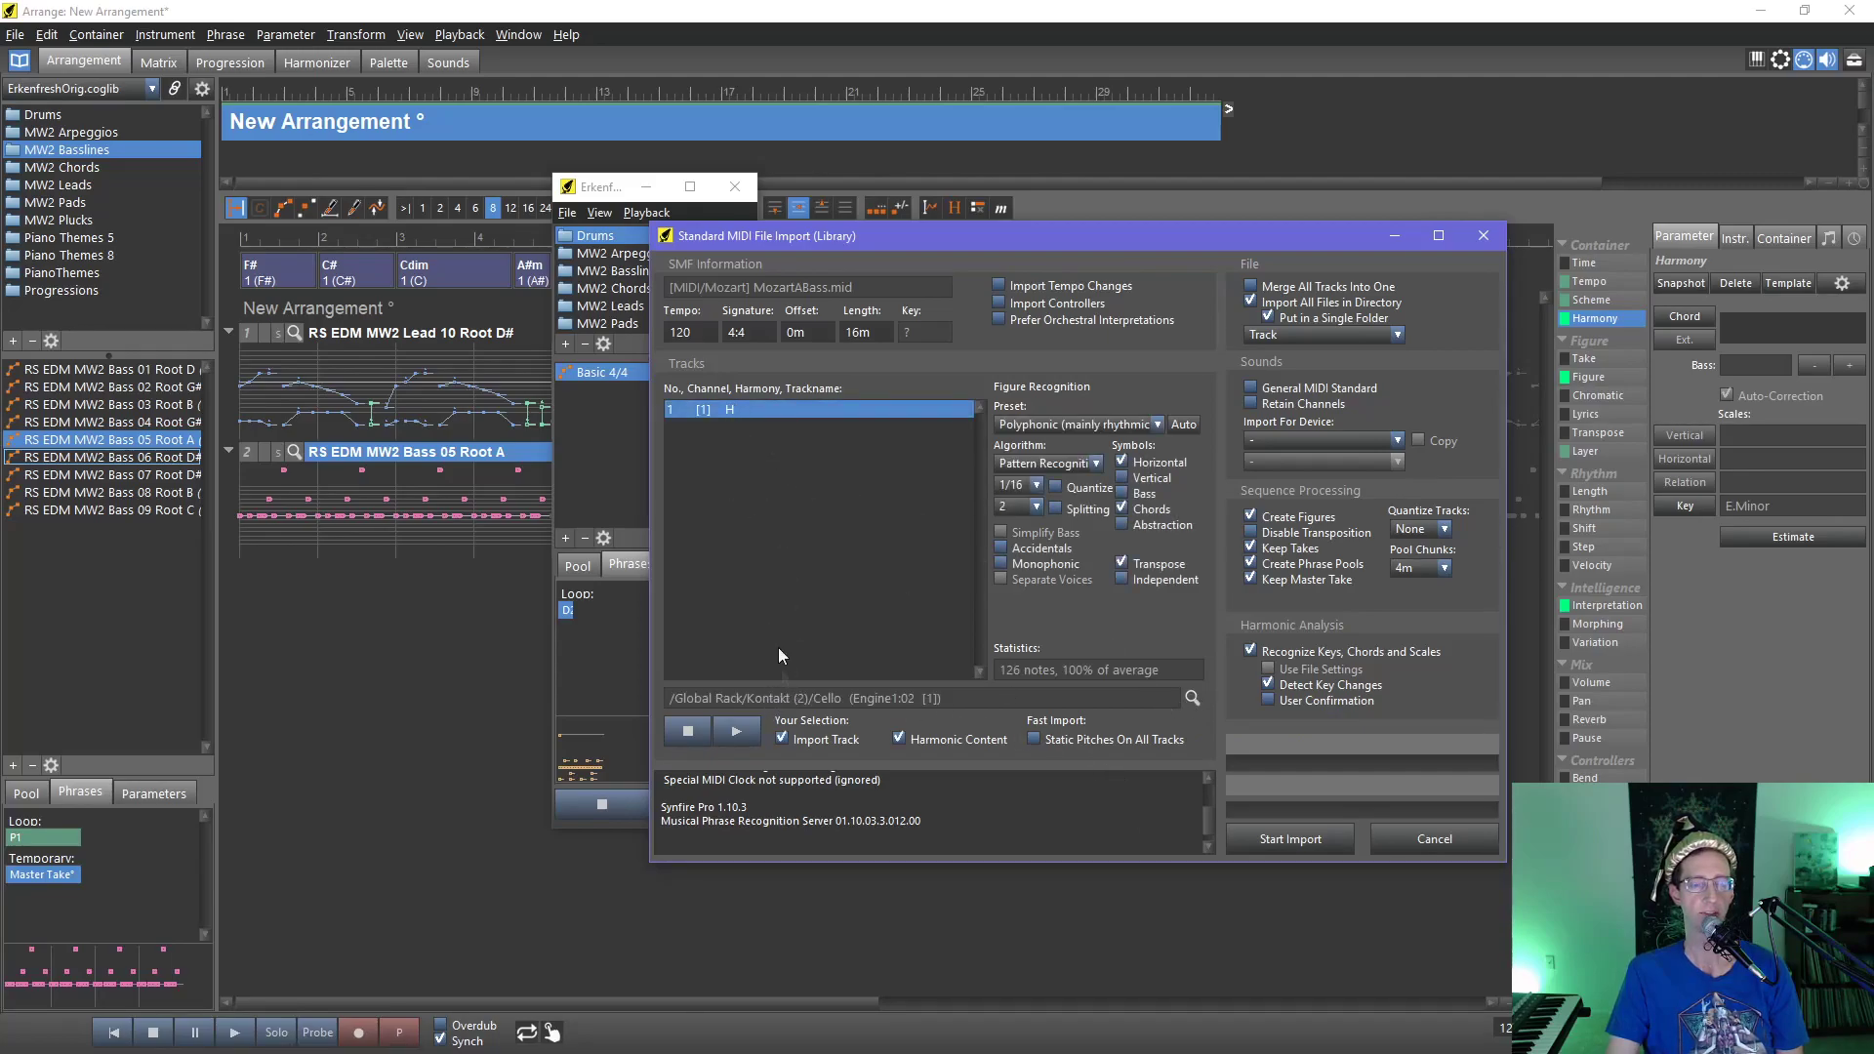
{"action": "left_click", "coordinate": [1189, 704]}
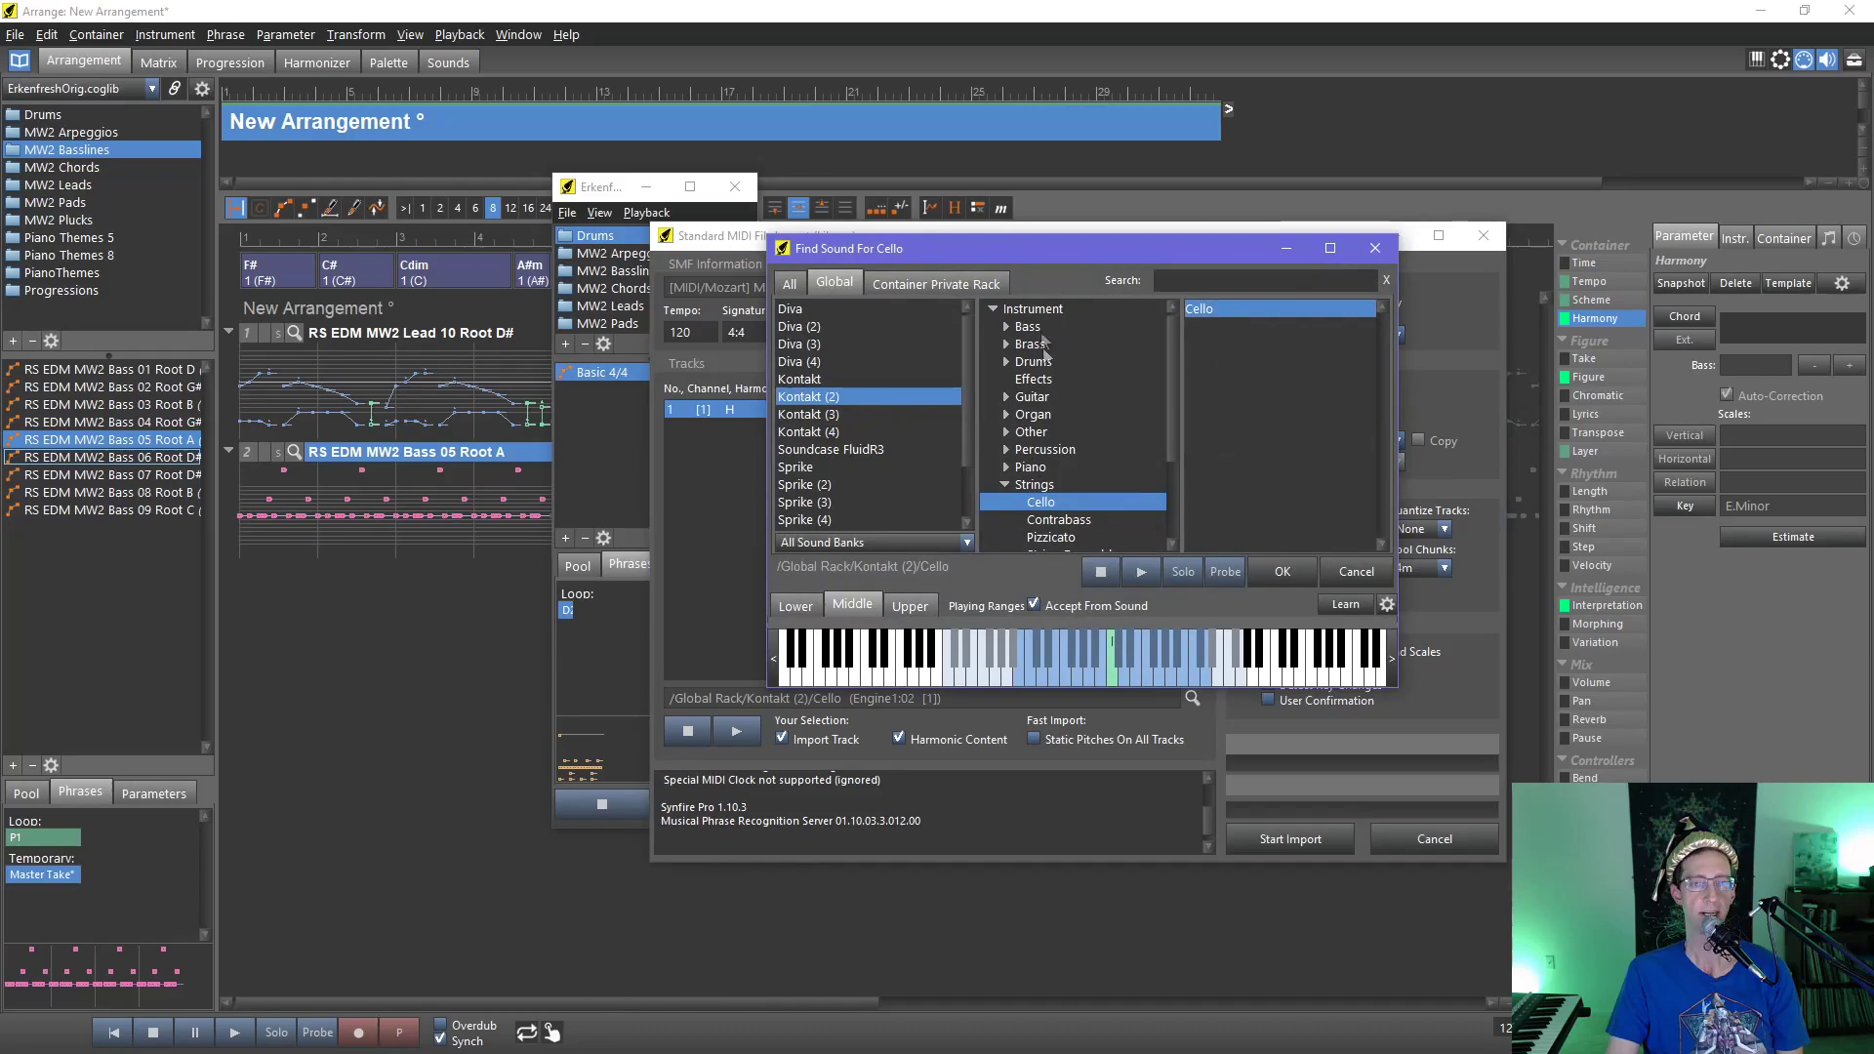
{"action": "left_click", "coordinate": [1036, 312]}
{"action": "double_click", "coordinate": [1211, 380]}
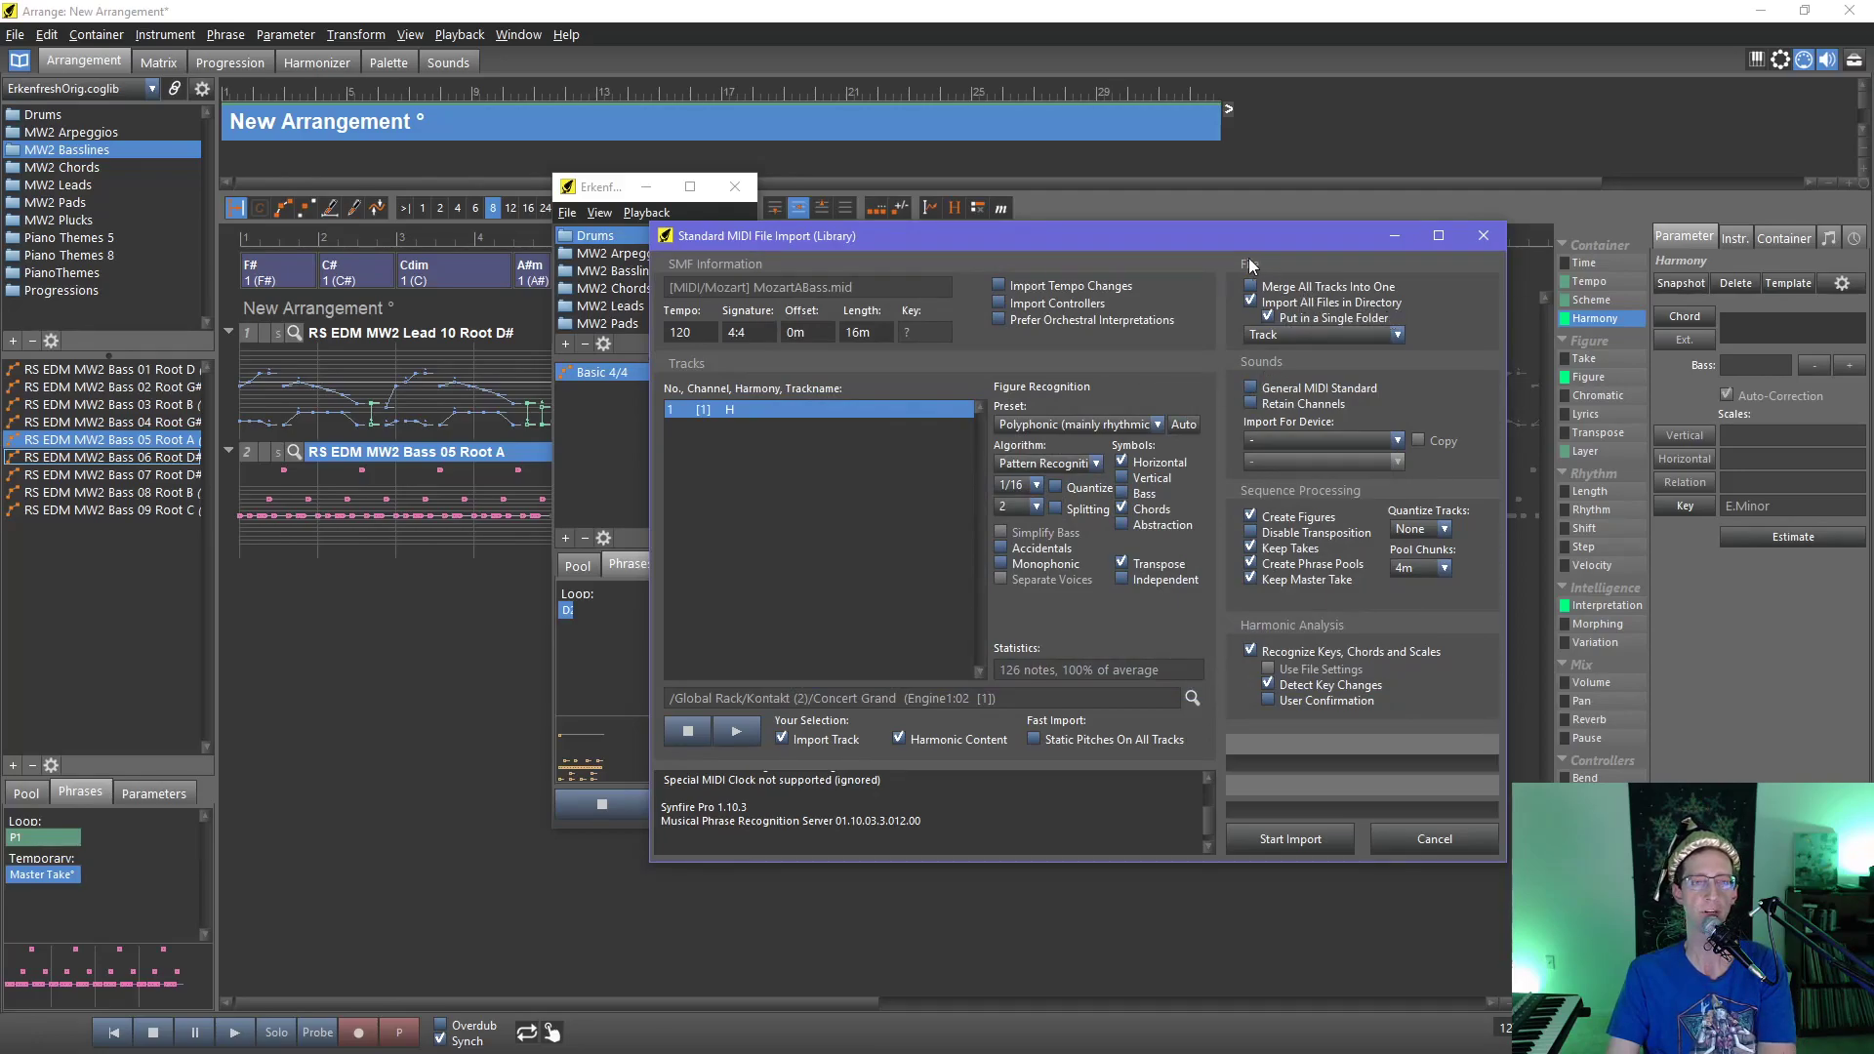
{"action": "left_click", "coordinate": [1271, 841]}
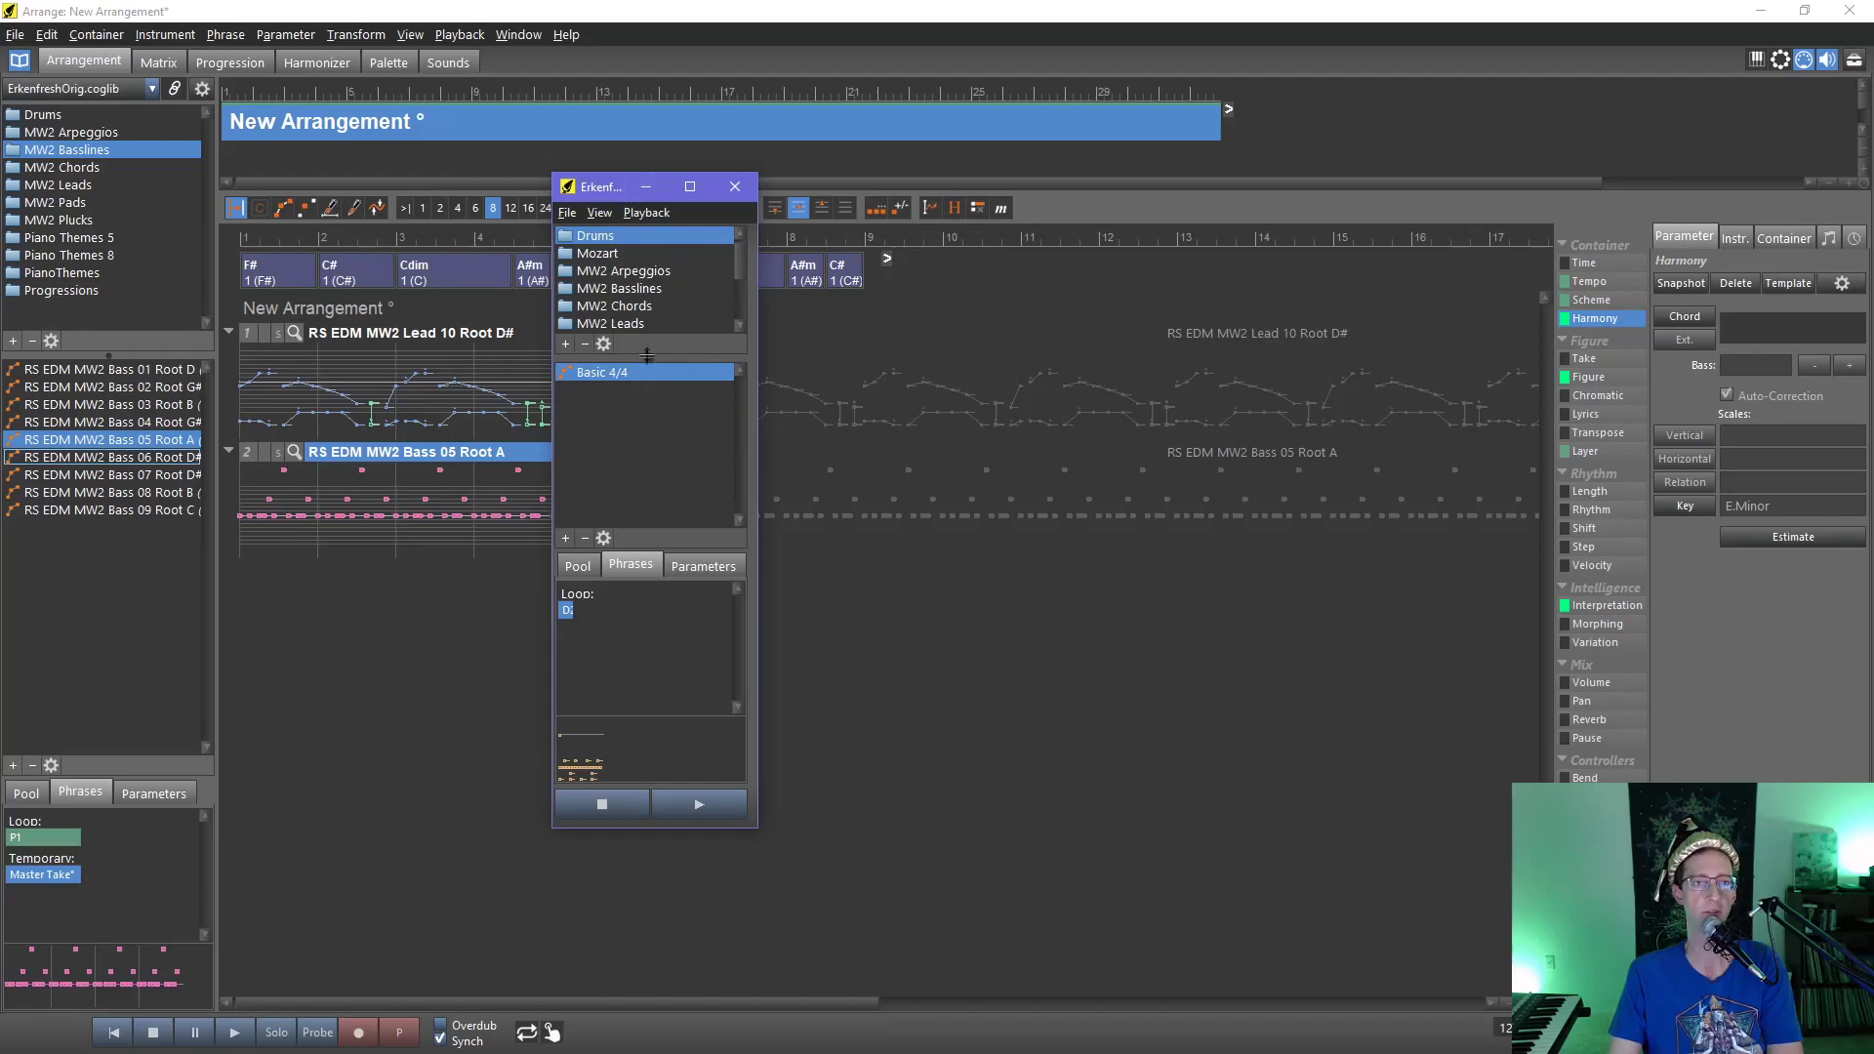
- Rename the Mozart folder's PIANO phrase to 'PianoTreble'
{"action": "left_click_drag", "start_coordinate": [646, 361], "coordinate": [646, 439]}
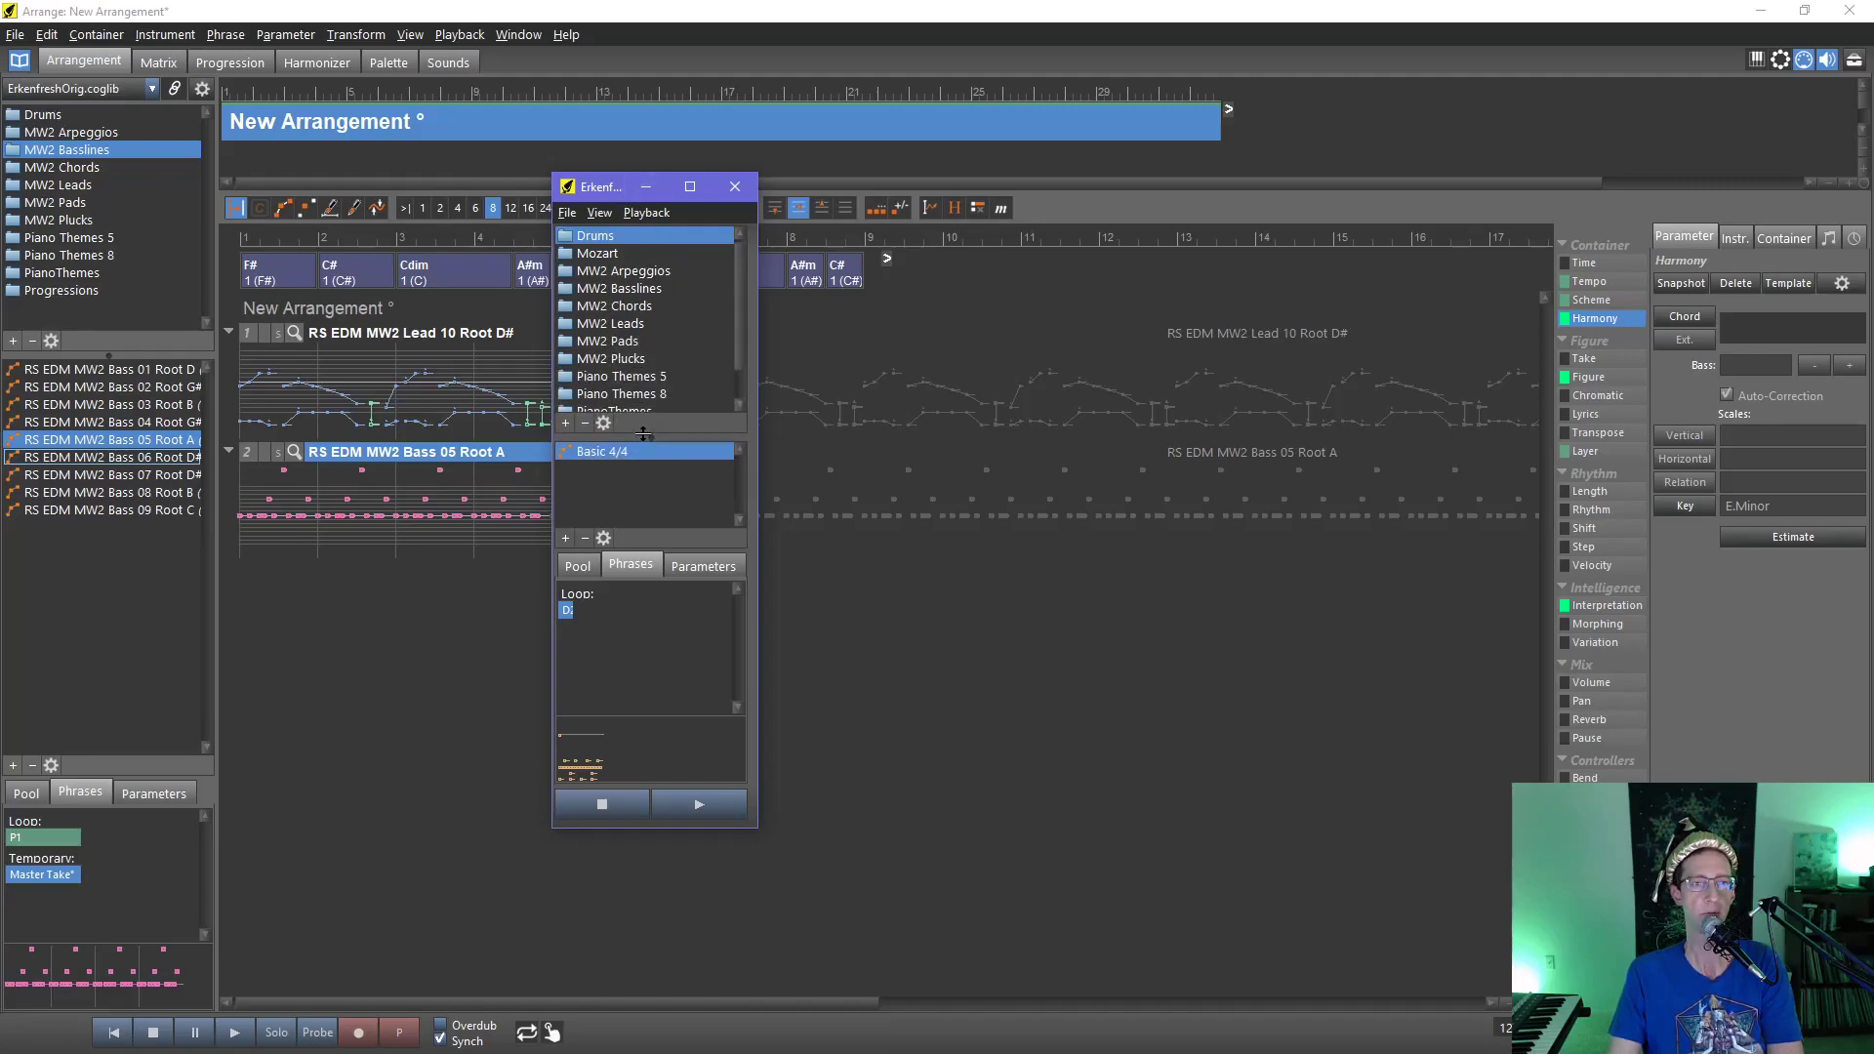
{"action": "left_click", "coordinate": [604, 256]}
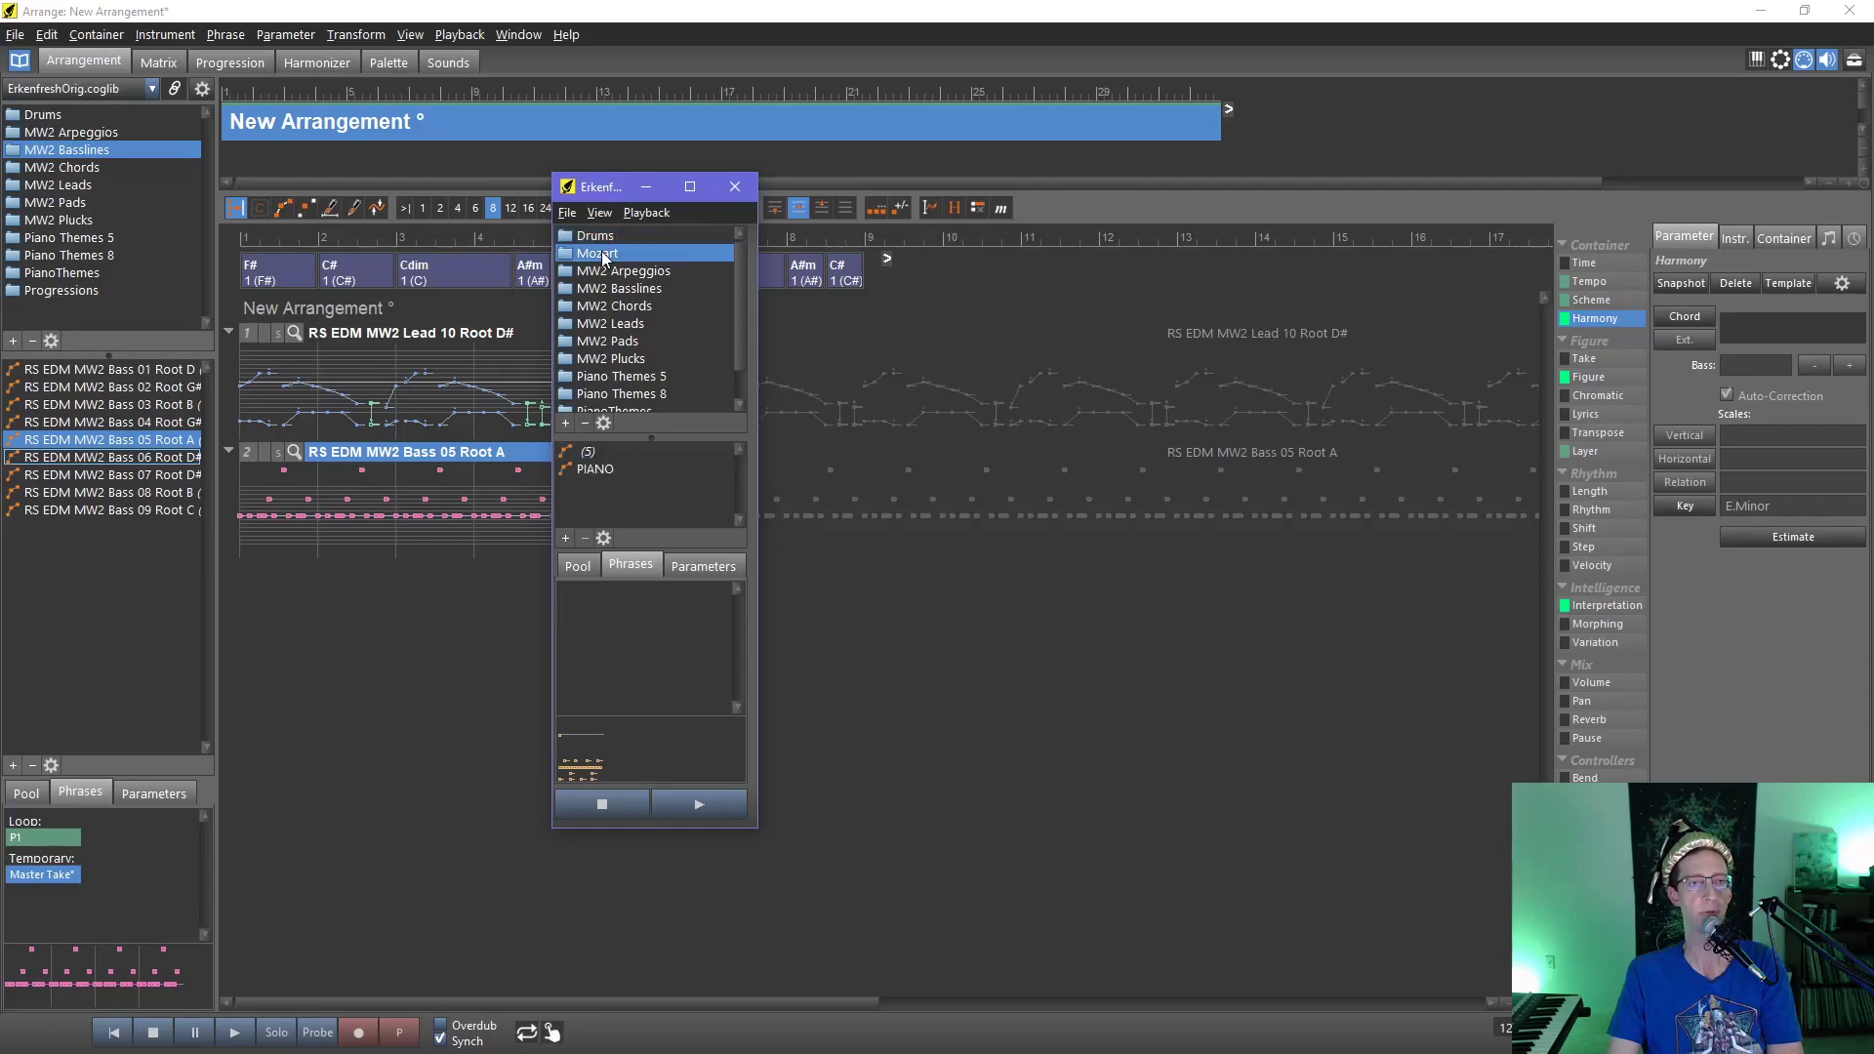
{"action": "left_click", "coordinate": [593, 470]}
{"action": "right_click", "coordinate": [593, 472]}
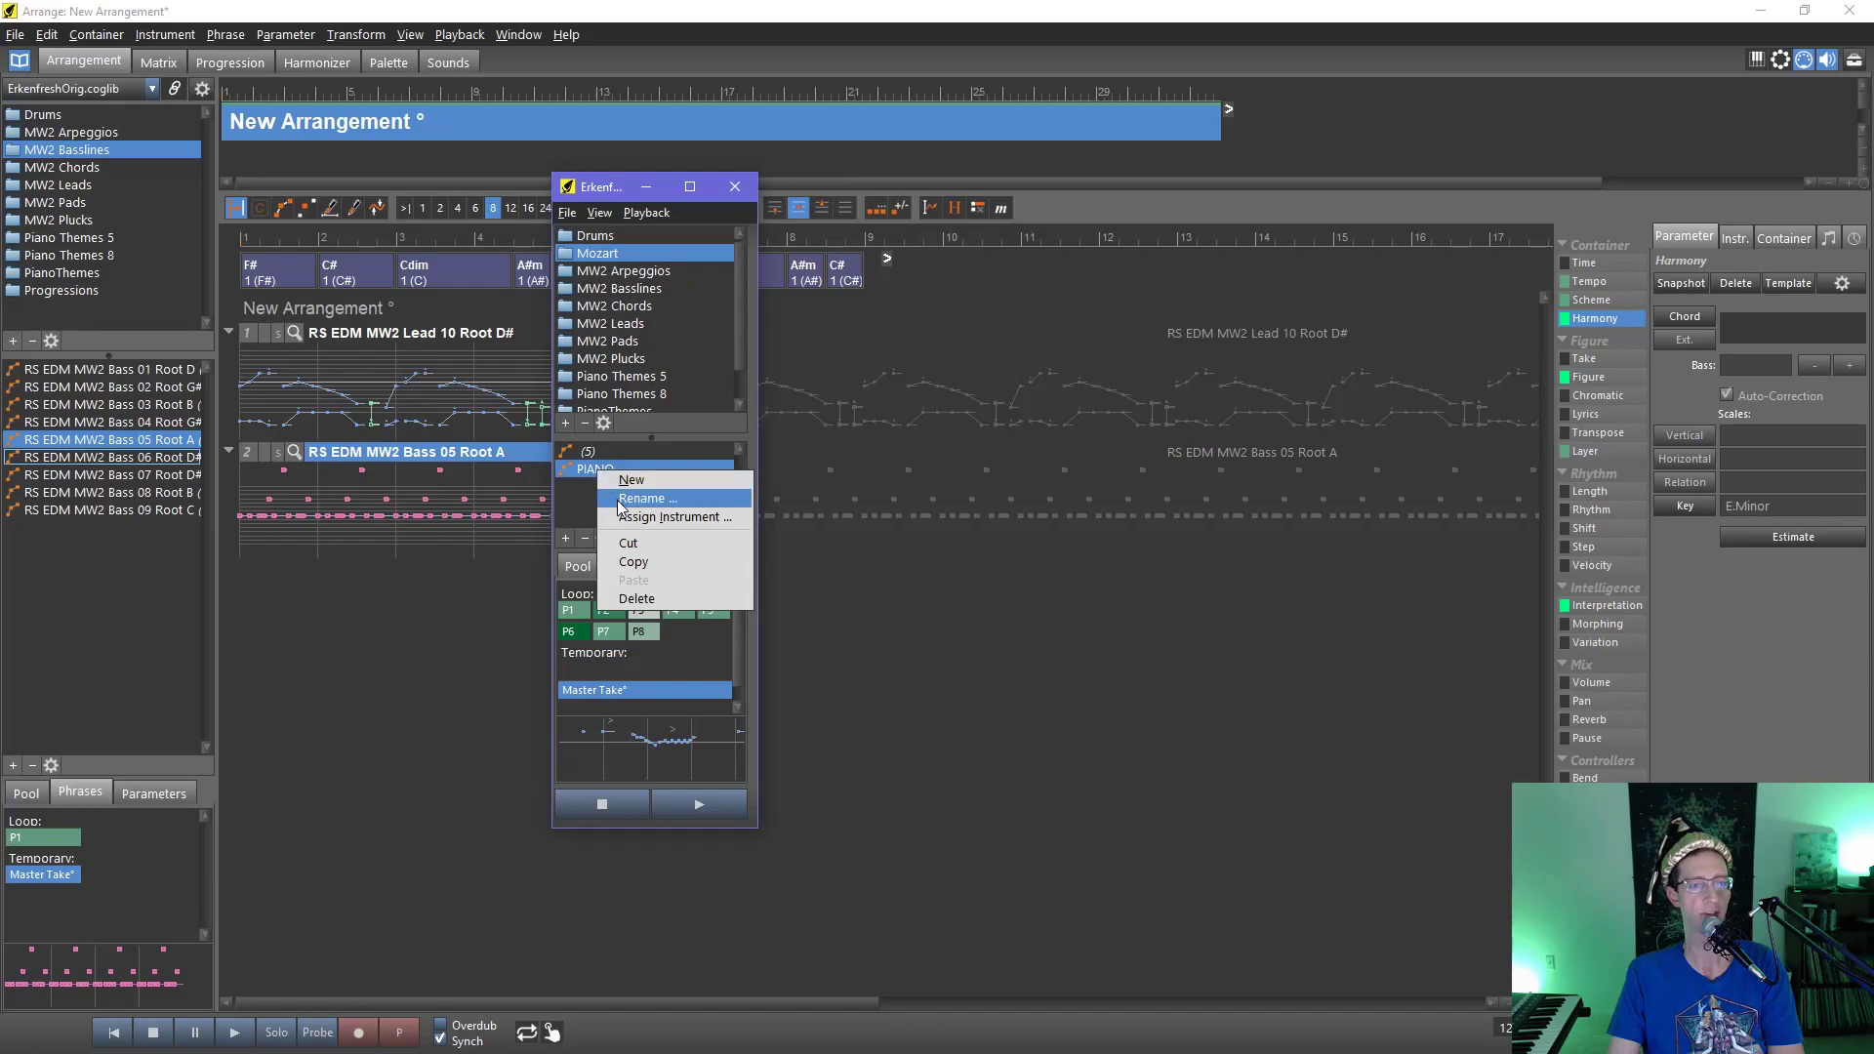
{"action": "left_click", "coordinate": [617, 498]}
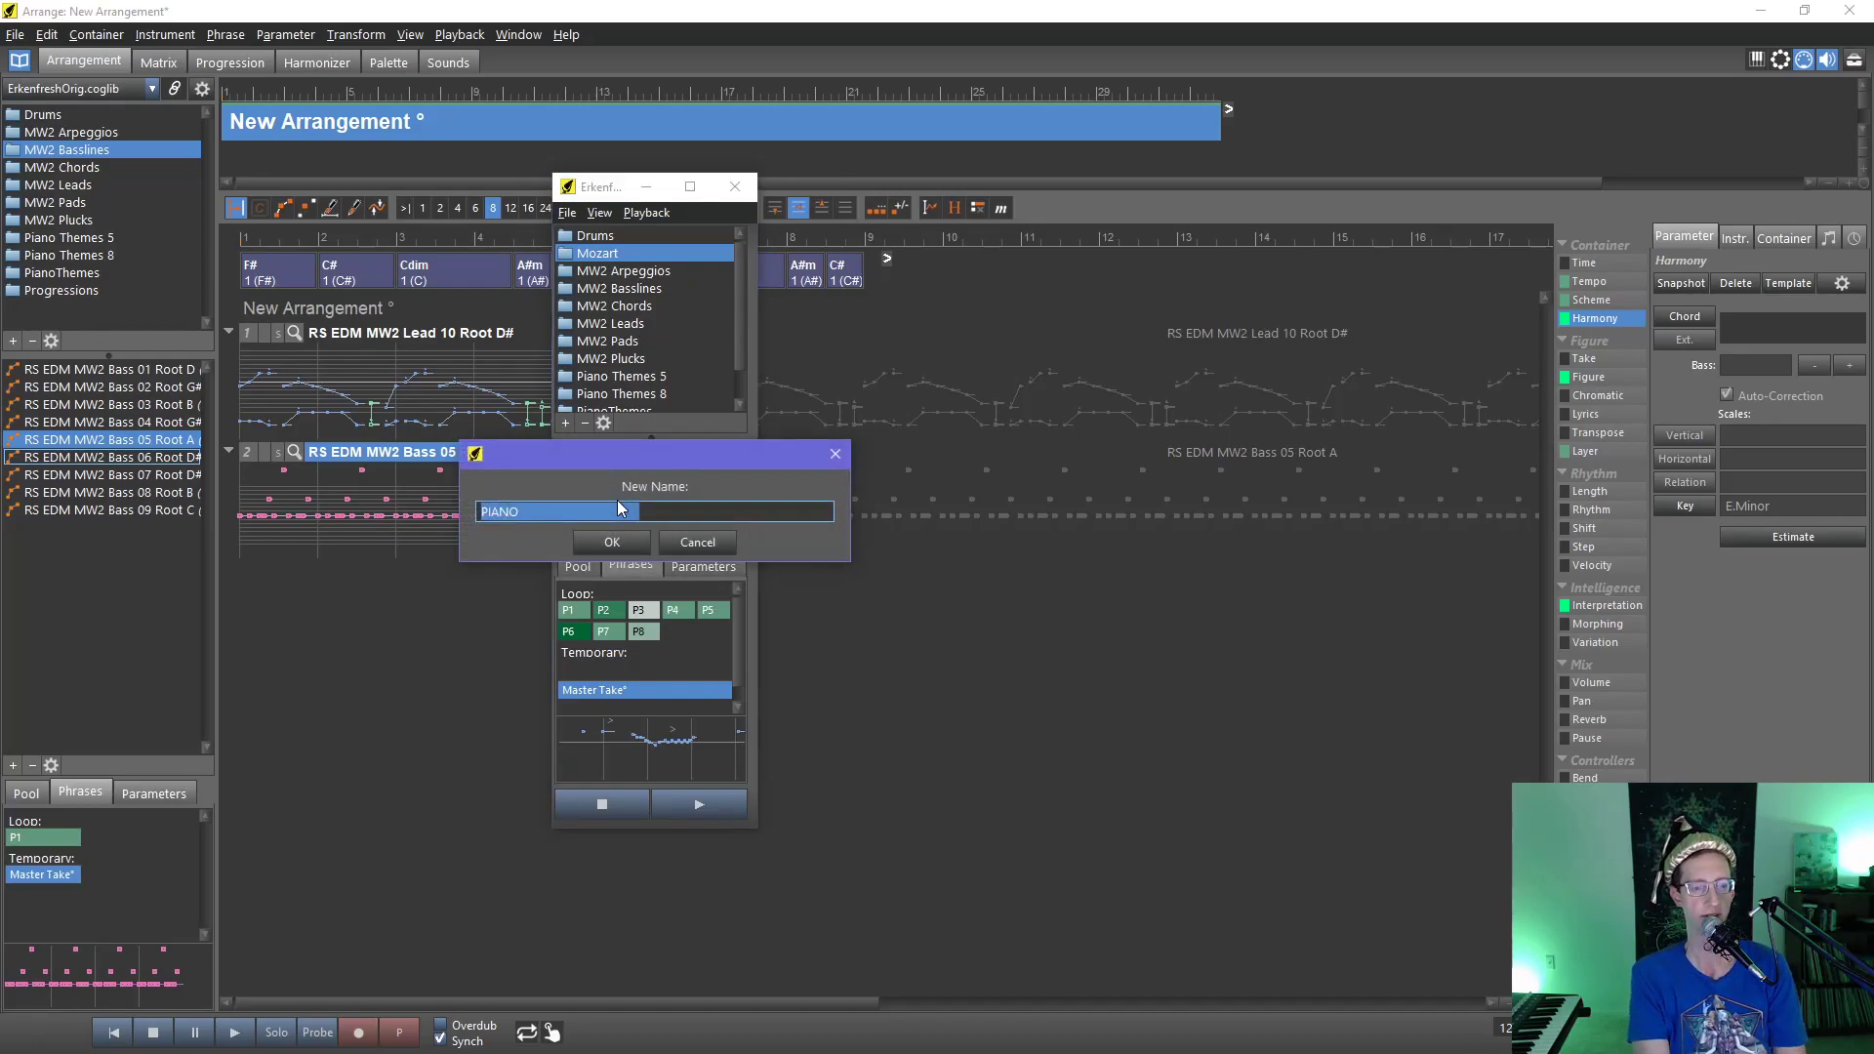
{"action": "type", "text": "PianoTreble"}
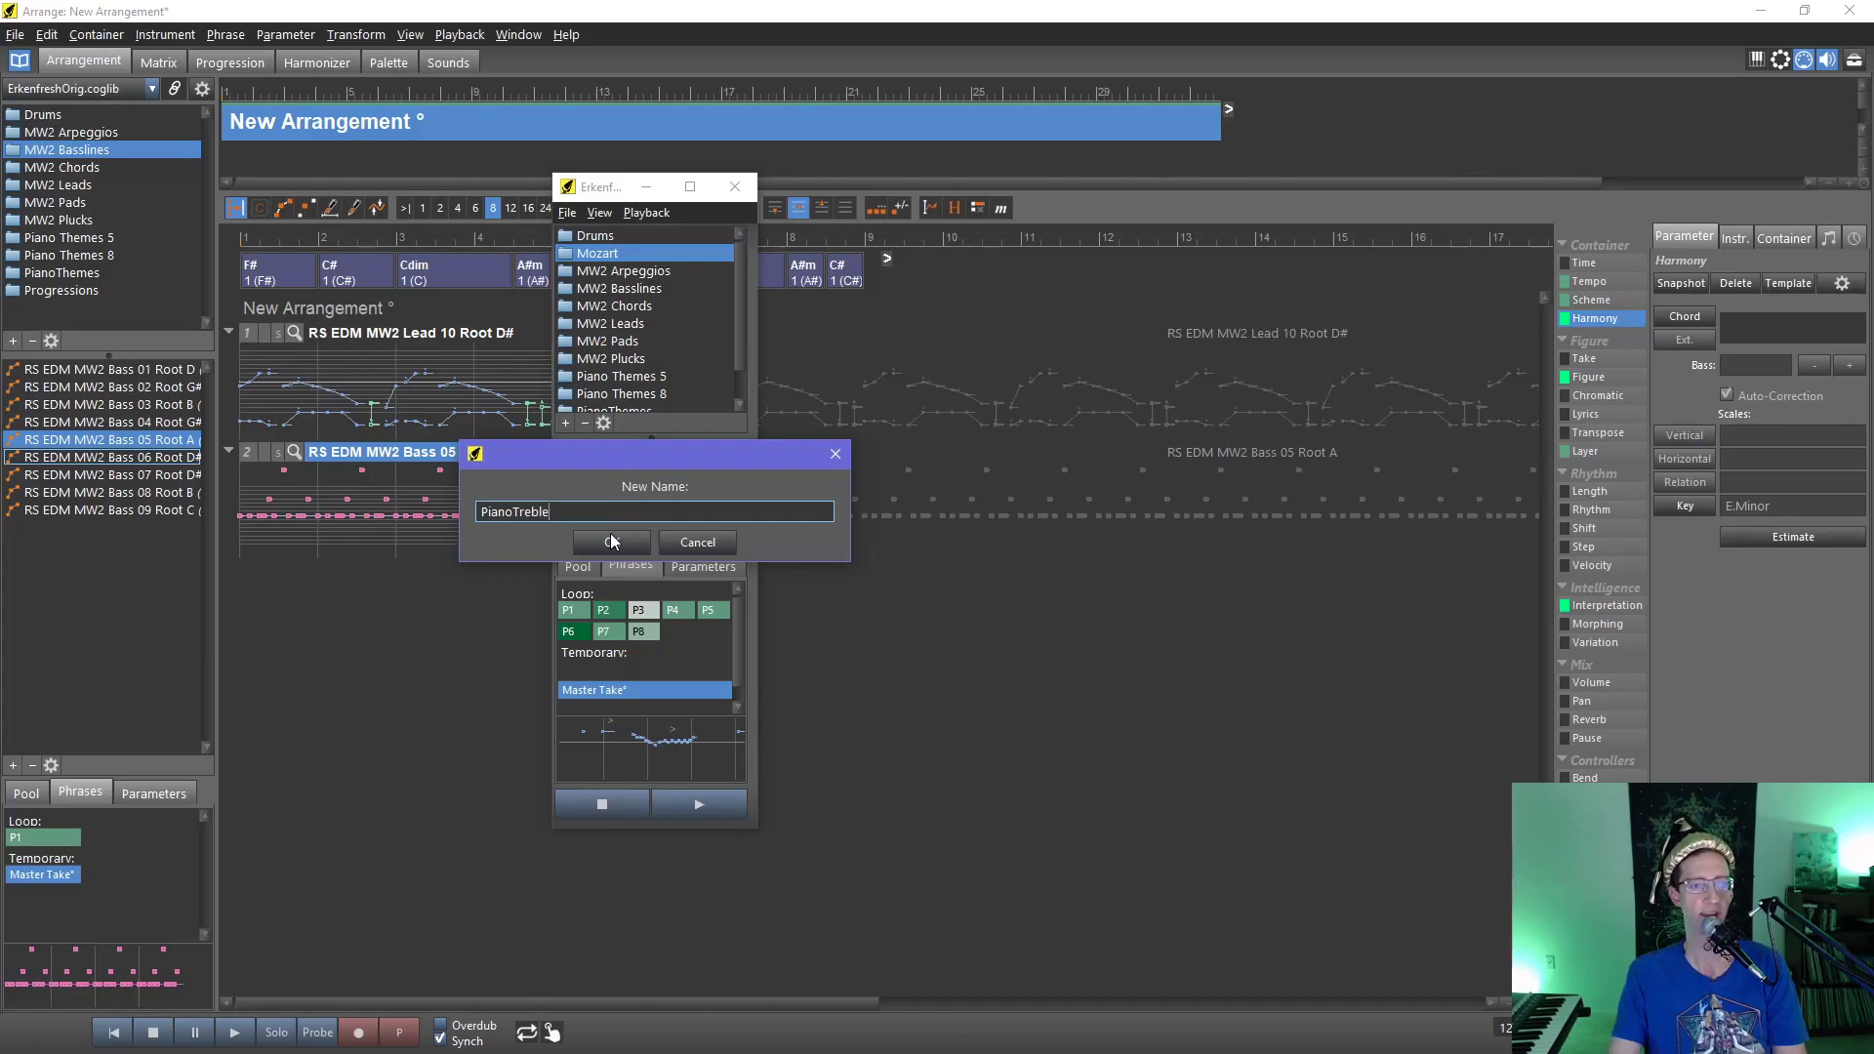
{"action": "left_click", "coordinate": [613, 542]}
- Rename the (5) phrase to 'Bass' and close the library window
{"action": "left_click", "coordinate": [595, 453]}
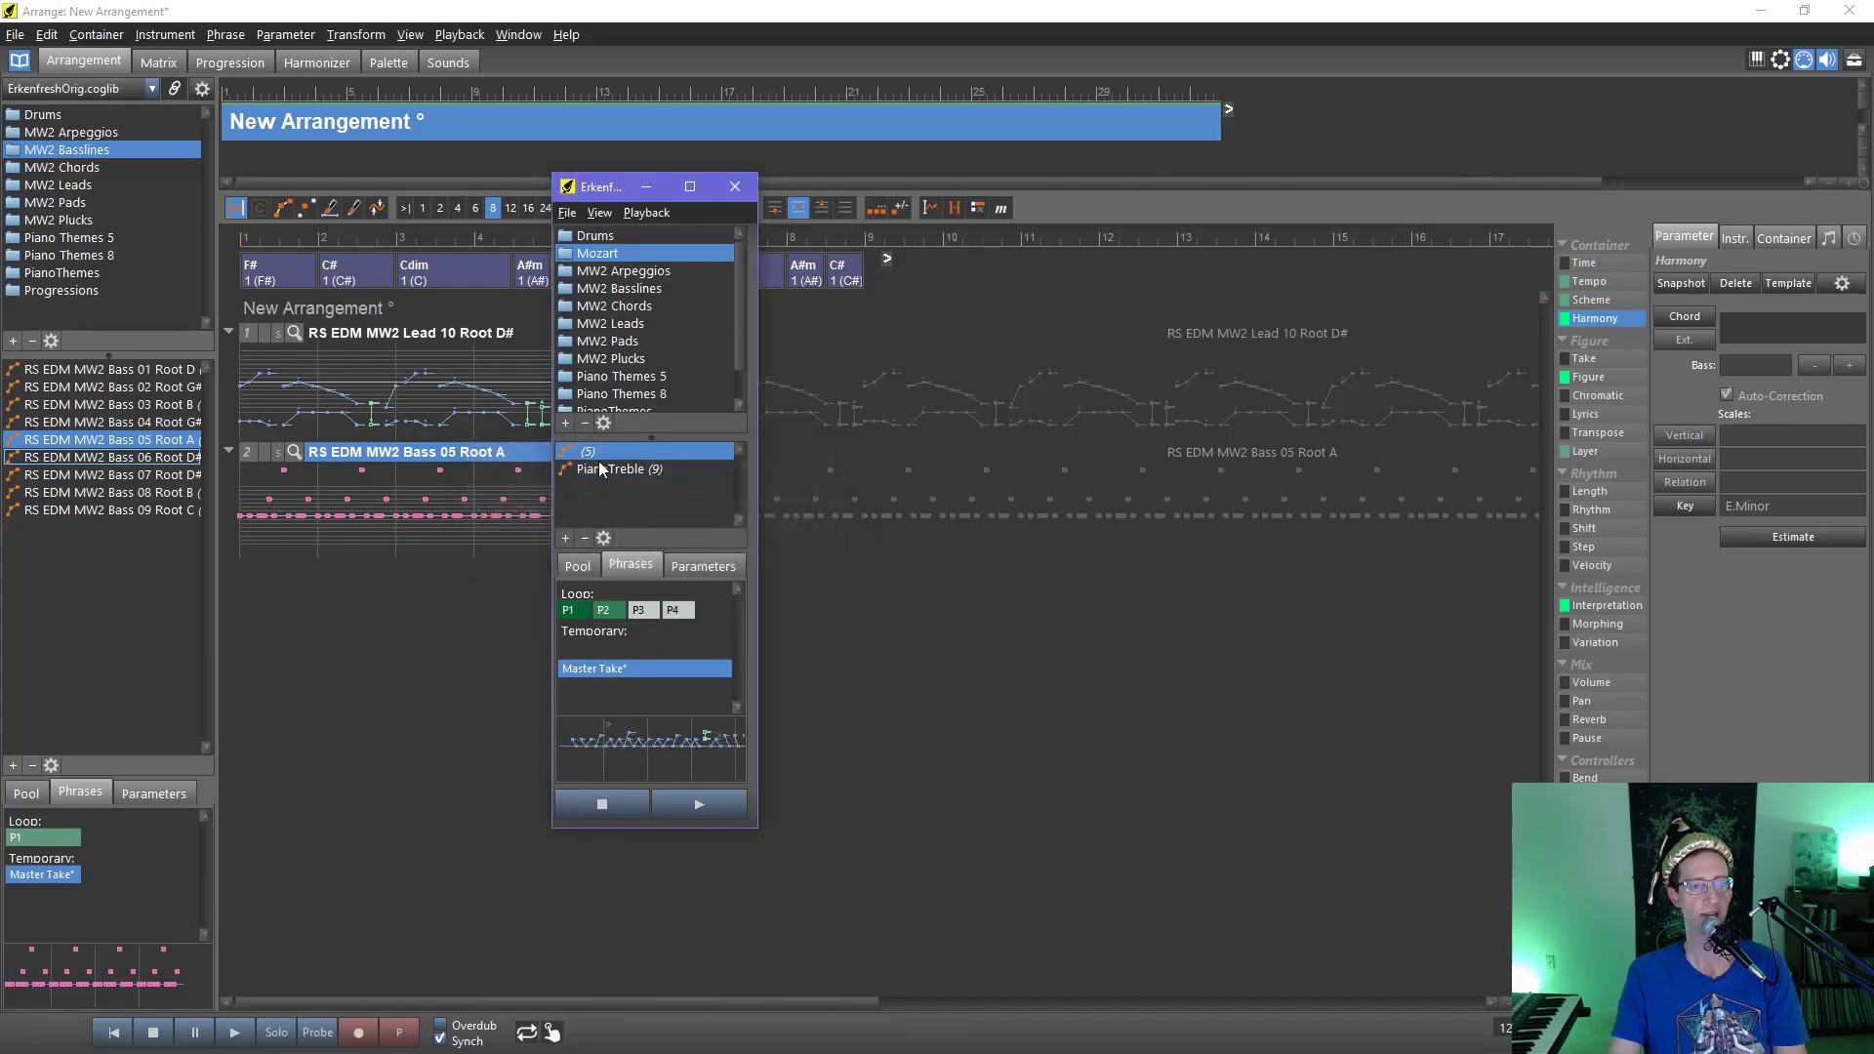
{"action": "right_click", "coordinate": [601, 467]}
{"action": "left_click", "coordinate": [647, 478]}
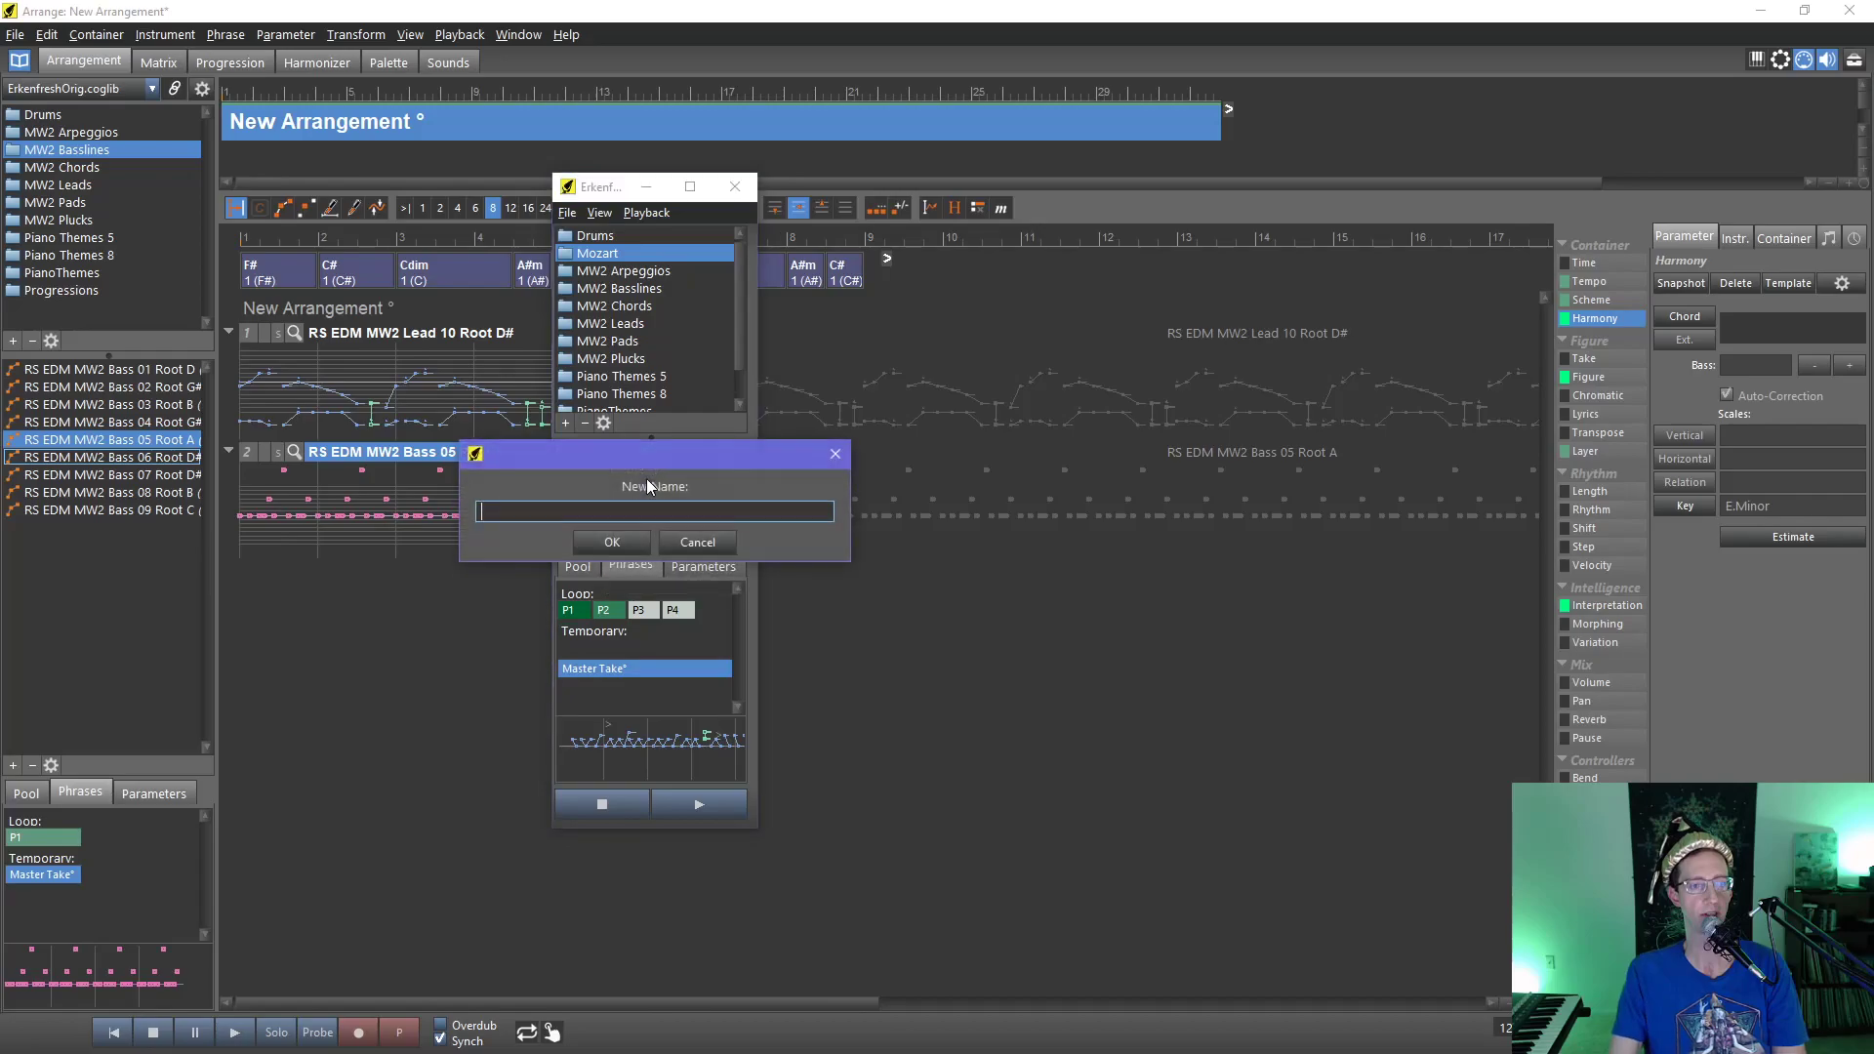
{"action": "type", "text": "Bass"}
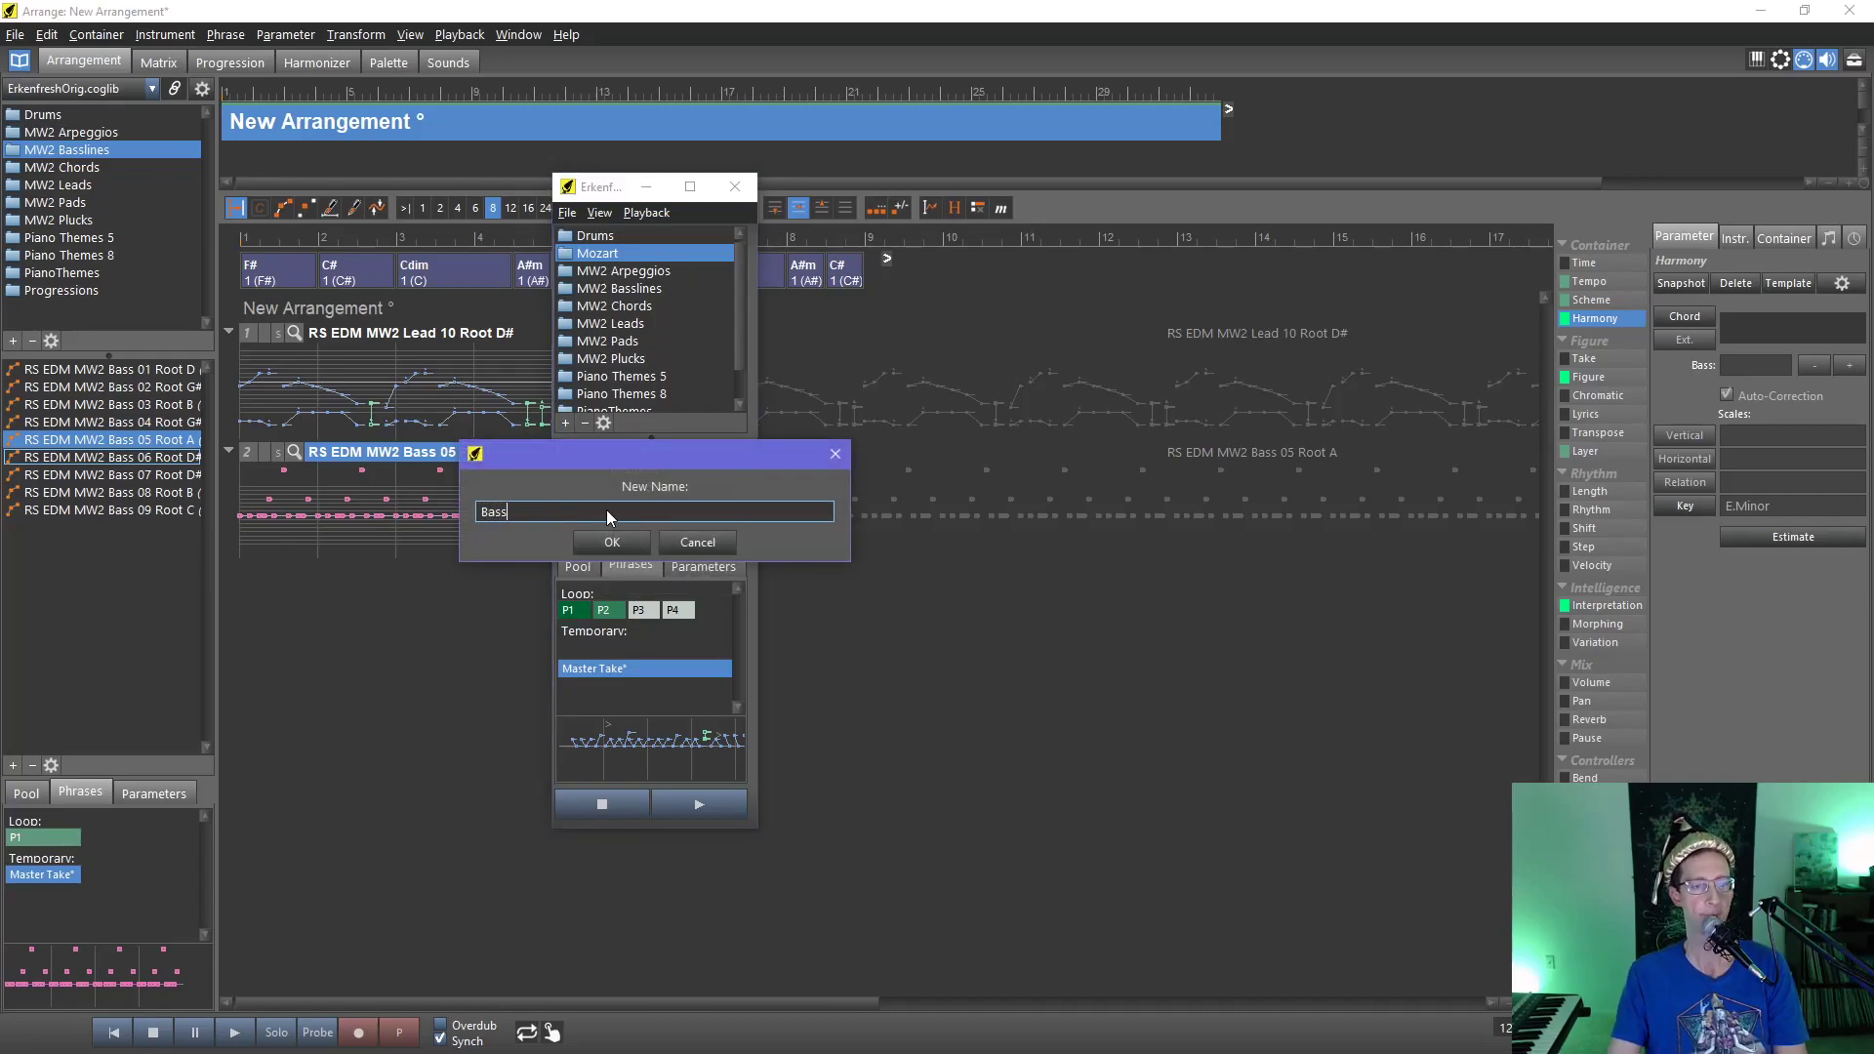
{"action": "left_click", "coordinate": [600, 543]}
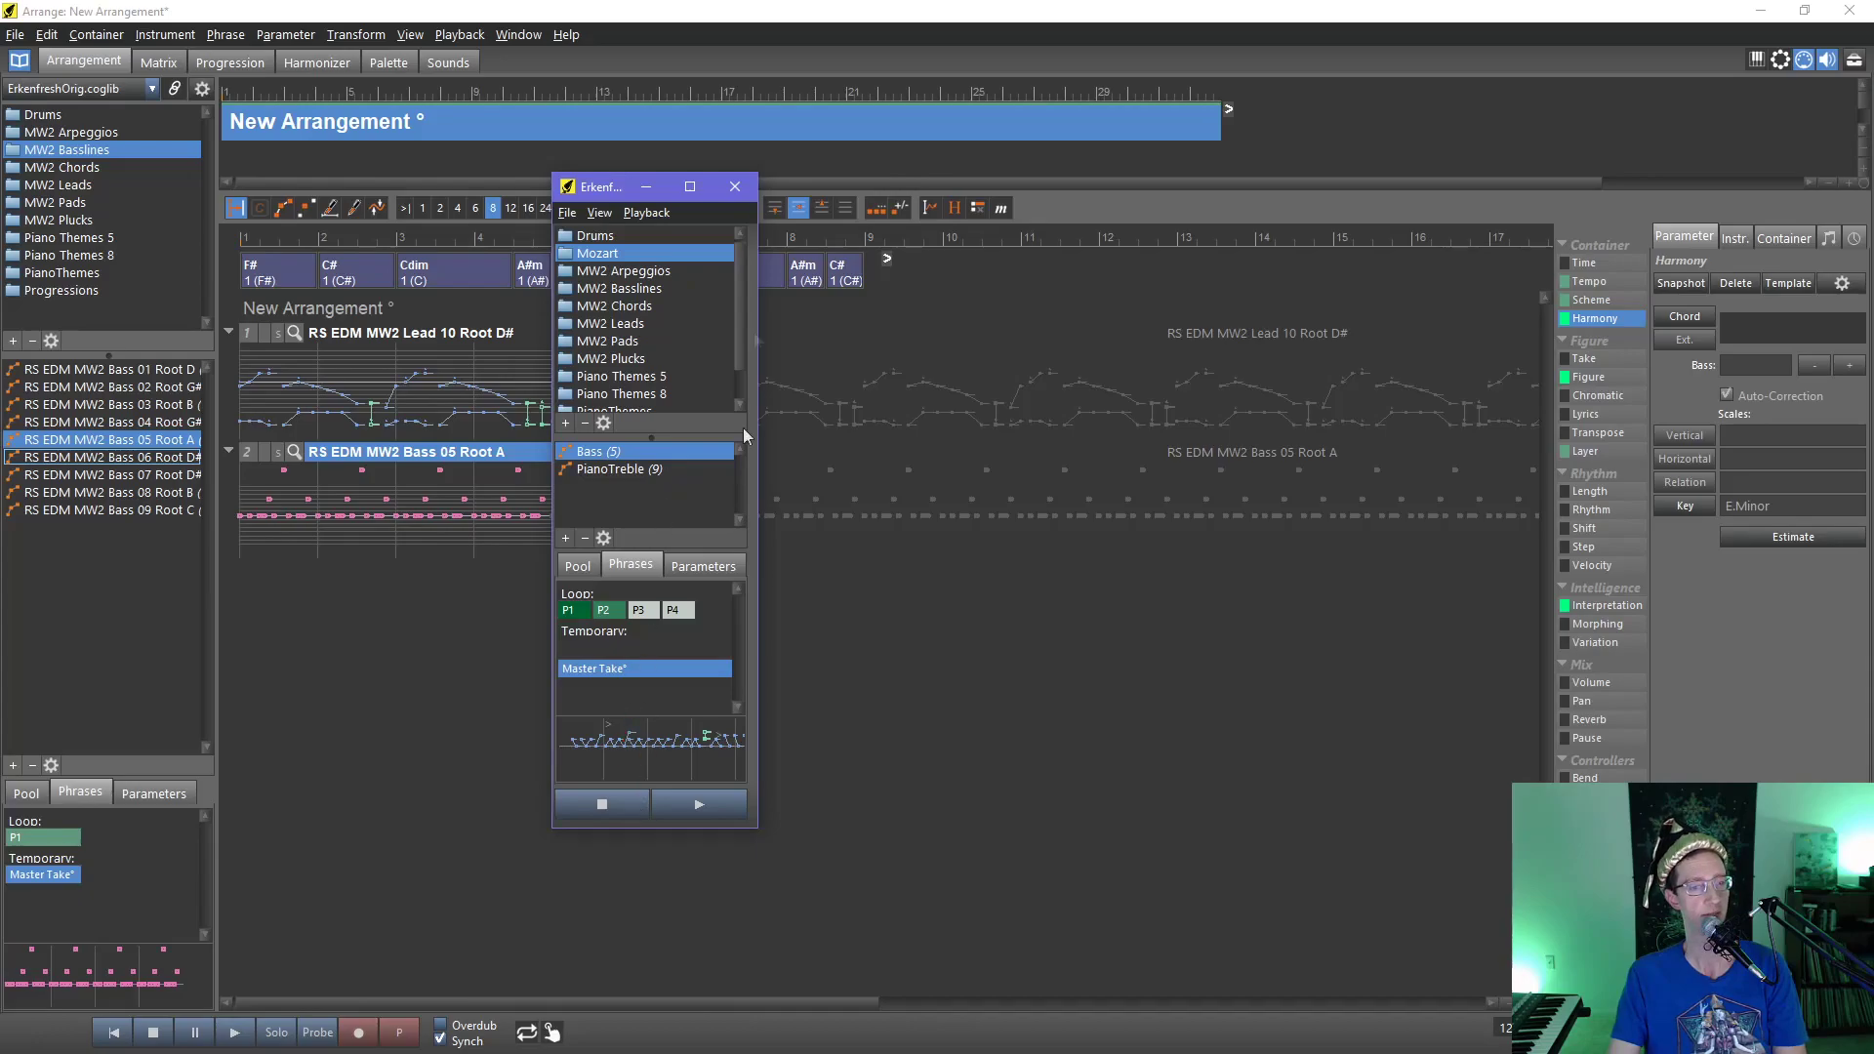
{"action": "left_click", "coordinate": [733, 186]}
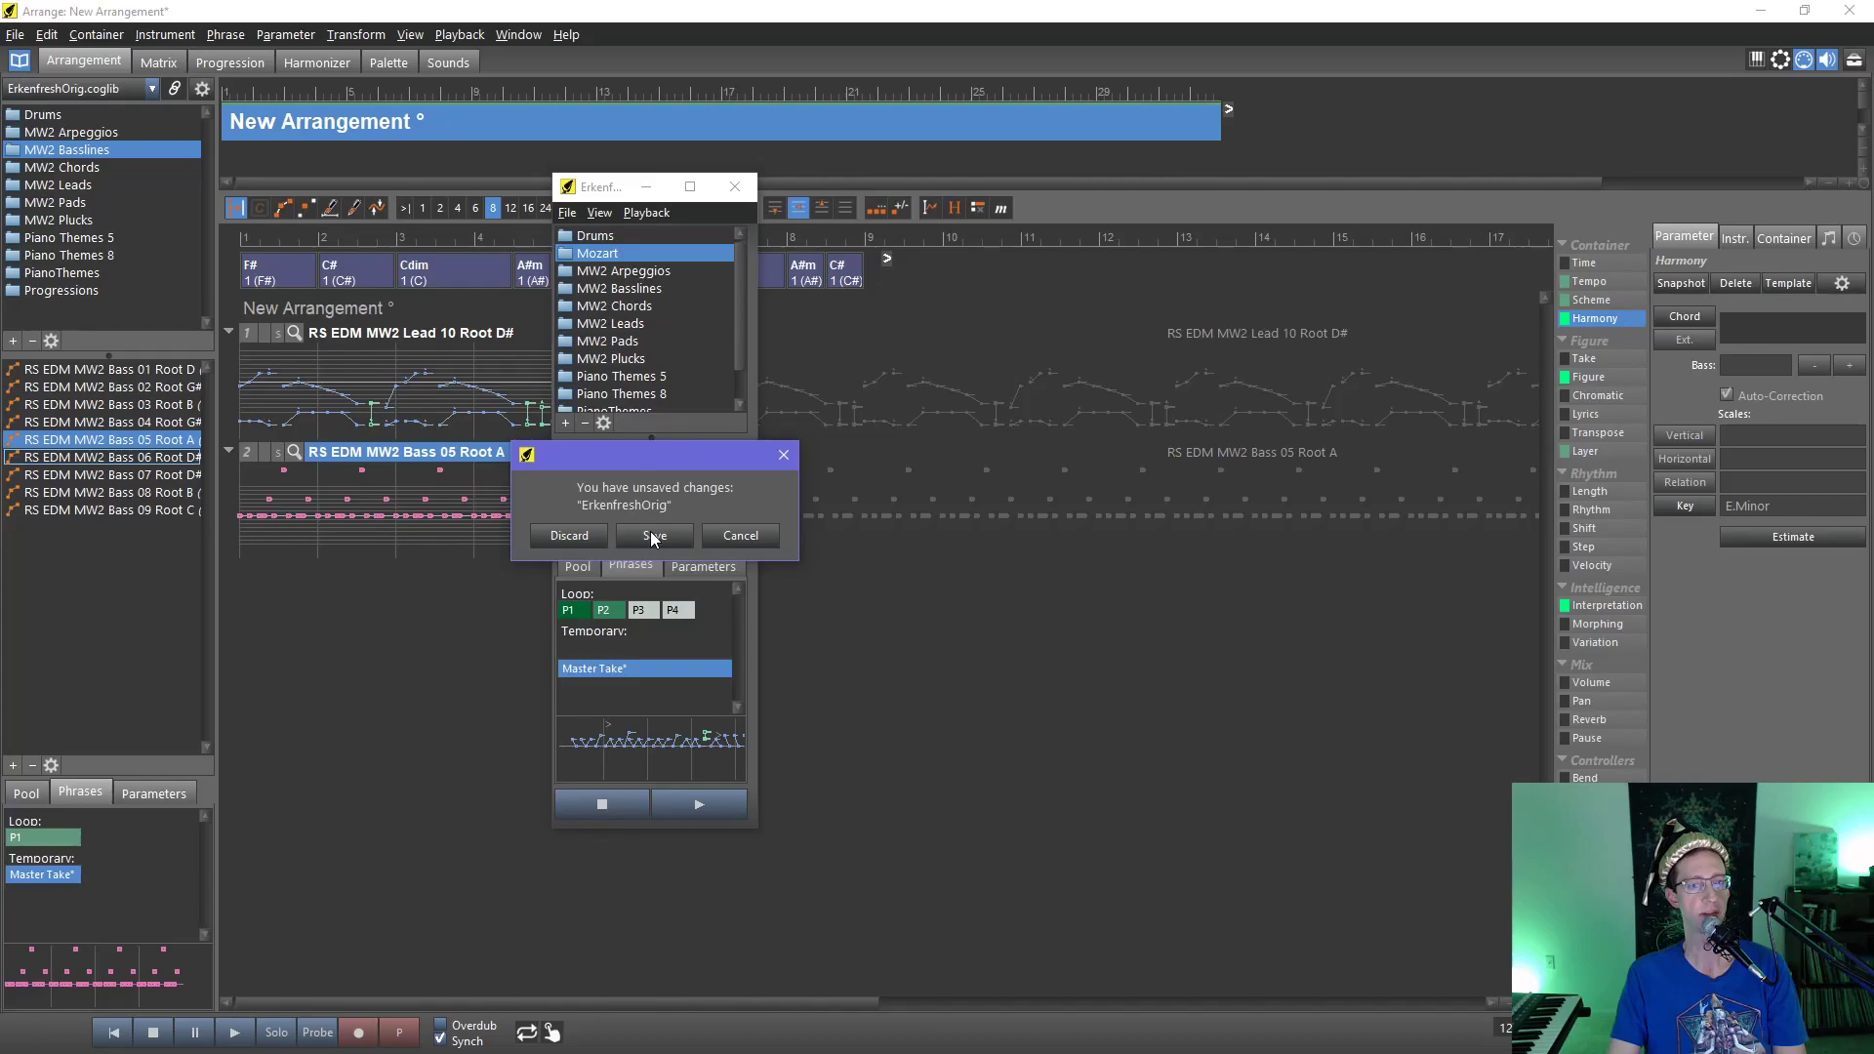
- Save ErkenfreshOrig, reload it via Erkenfresh.coglib and back, and select the Mozart folder's Bass phrase
{"action": "left_click", "coordinate": [650, 531]}
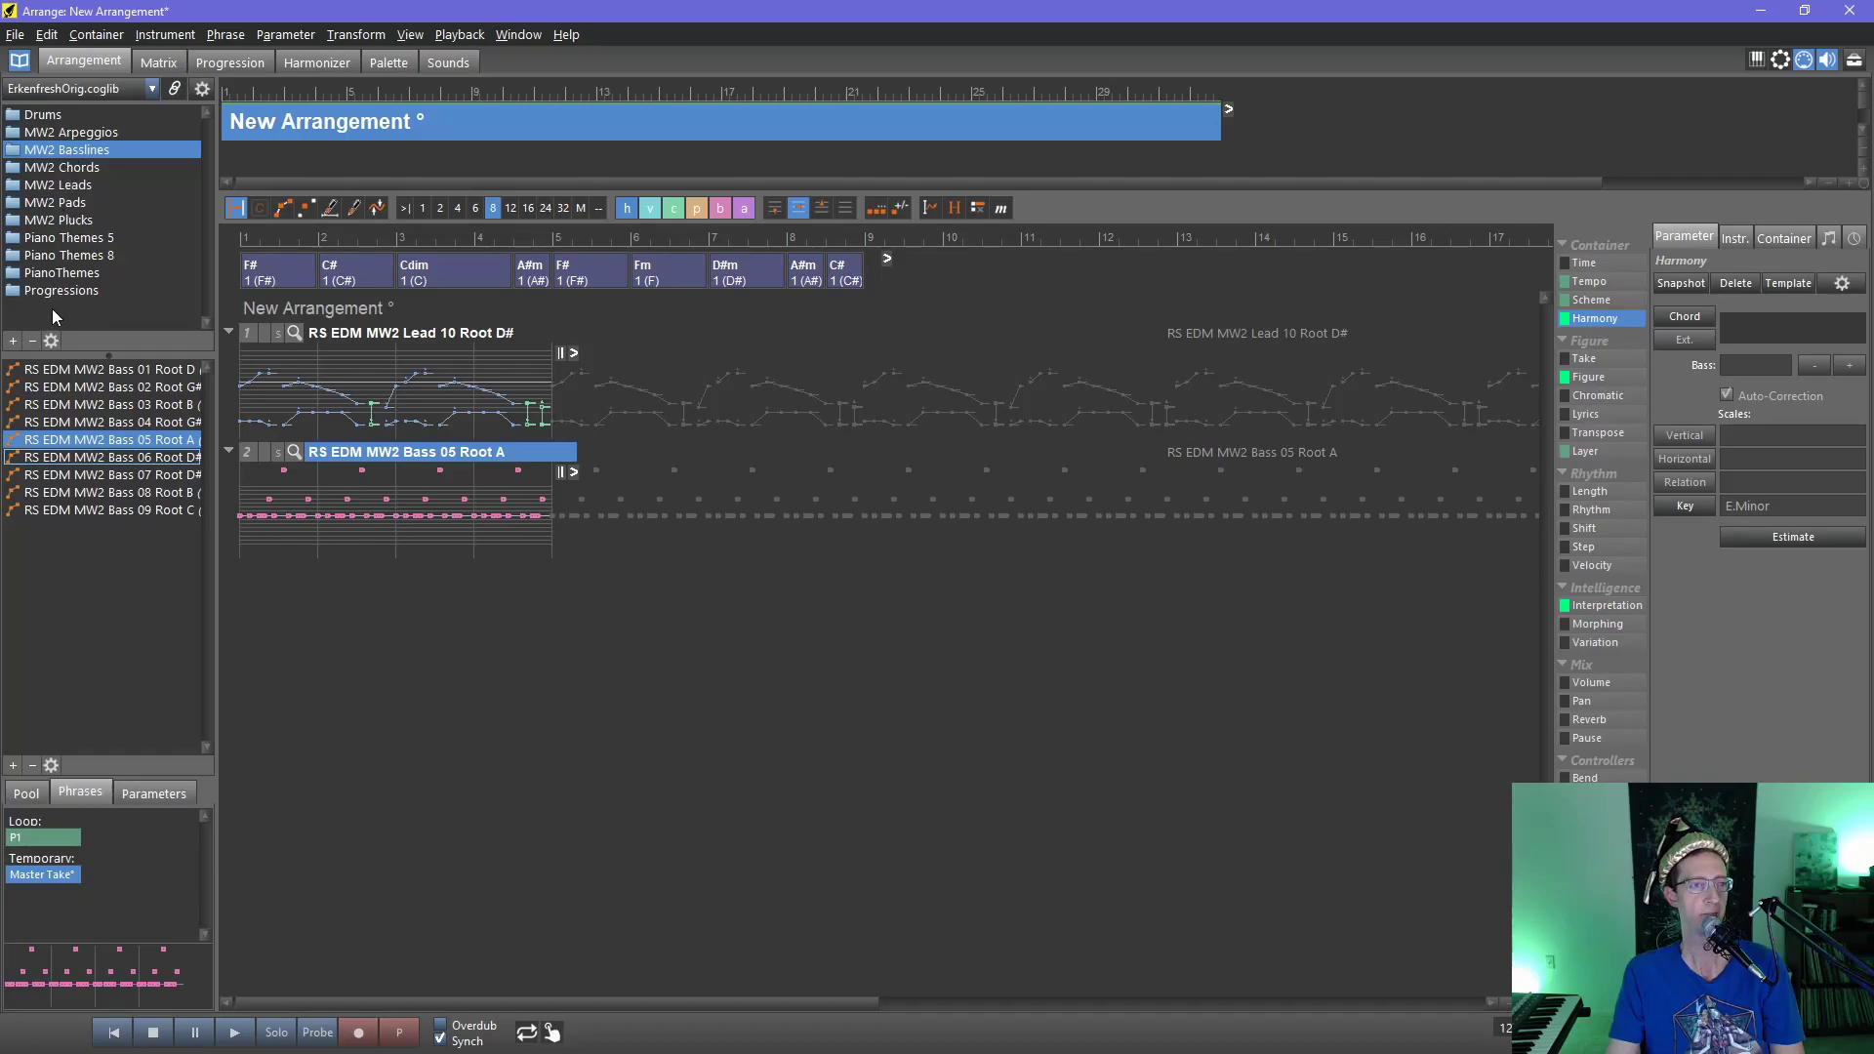
{"action": "left_click", "coordinate": [121, 89]}
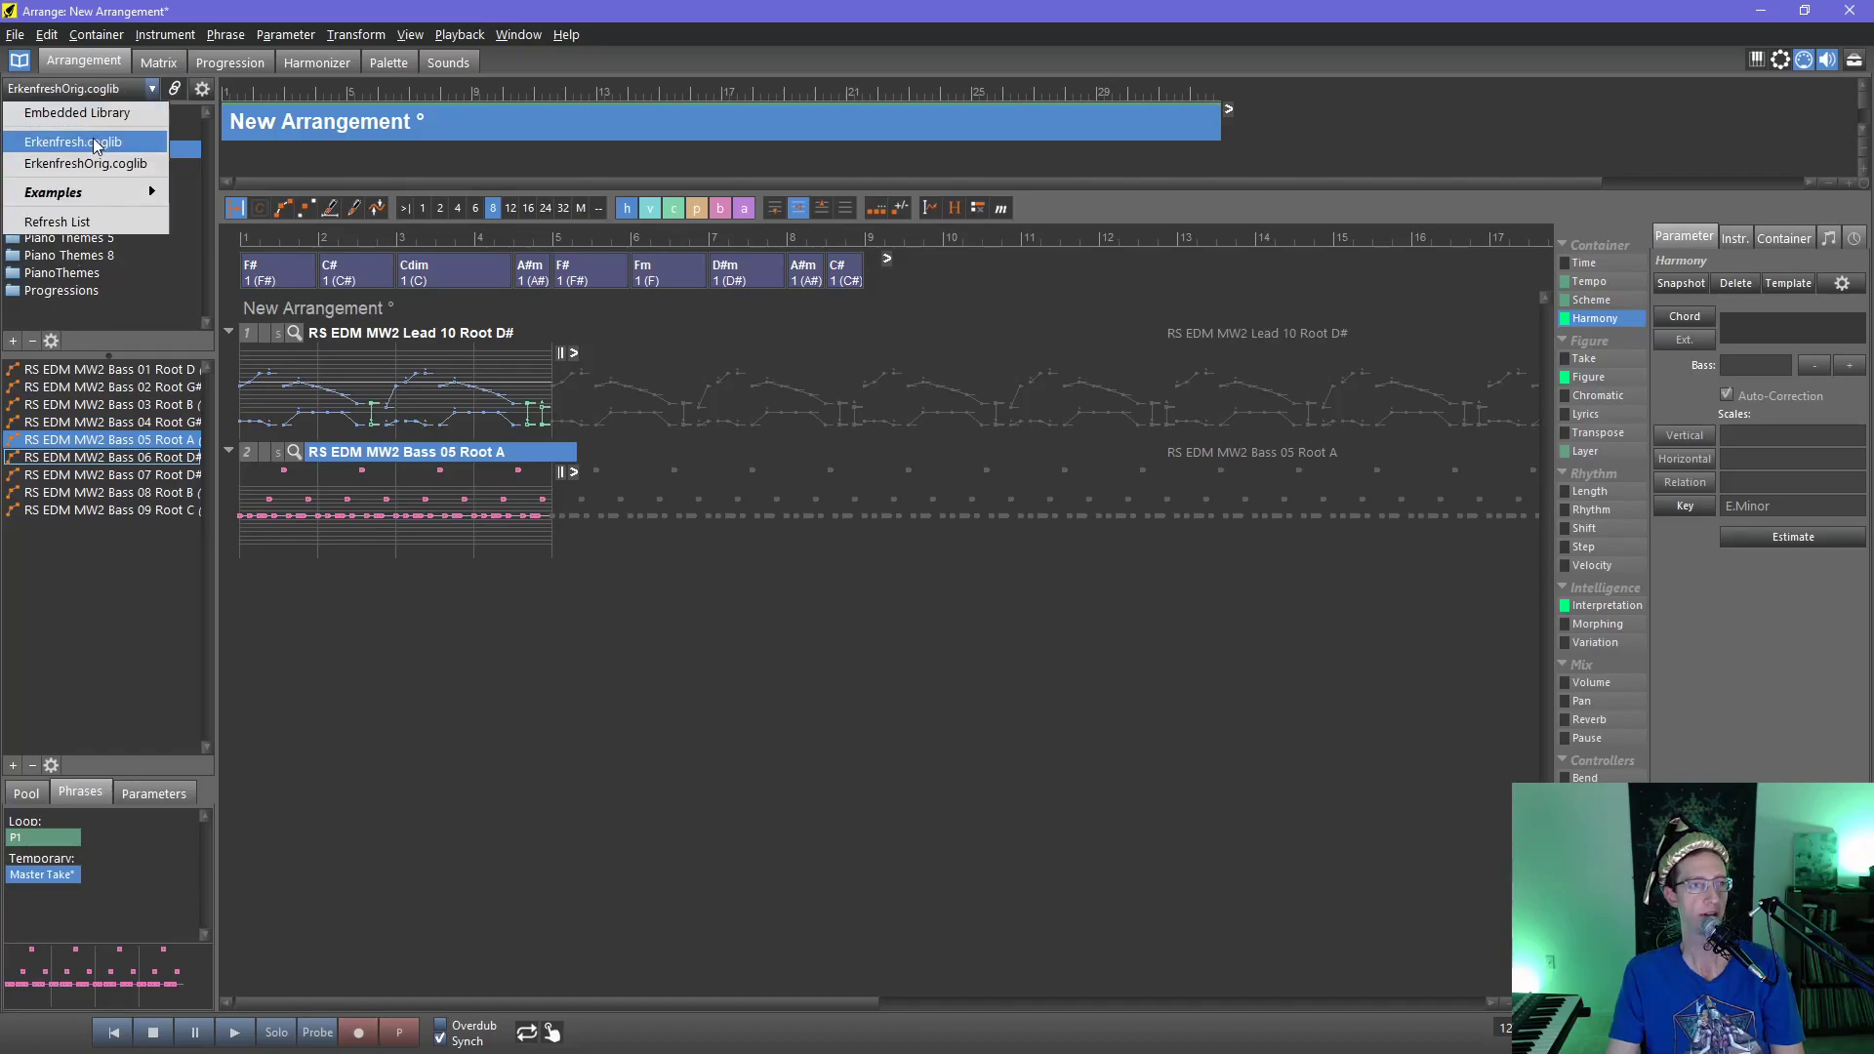
{"action": "left_click", "coordinate": [92, 140]}
{"action": "left_click", "coordinate": [91, 90]}
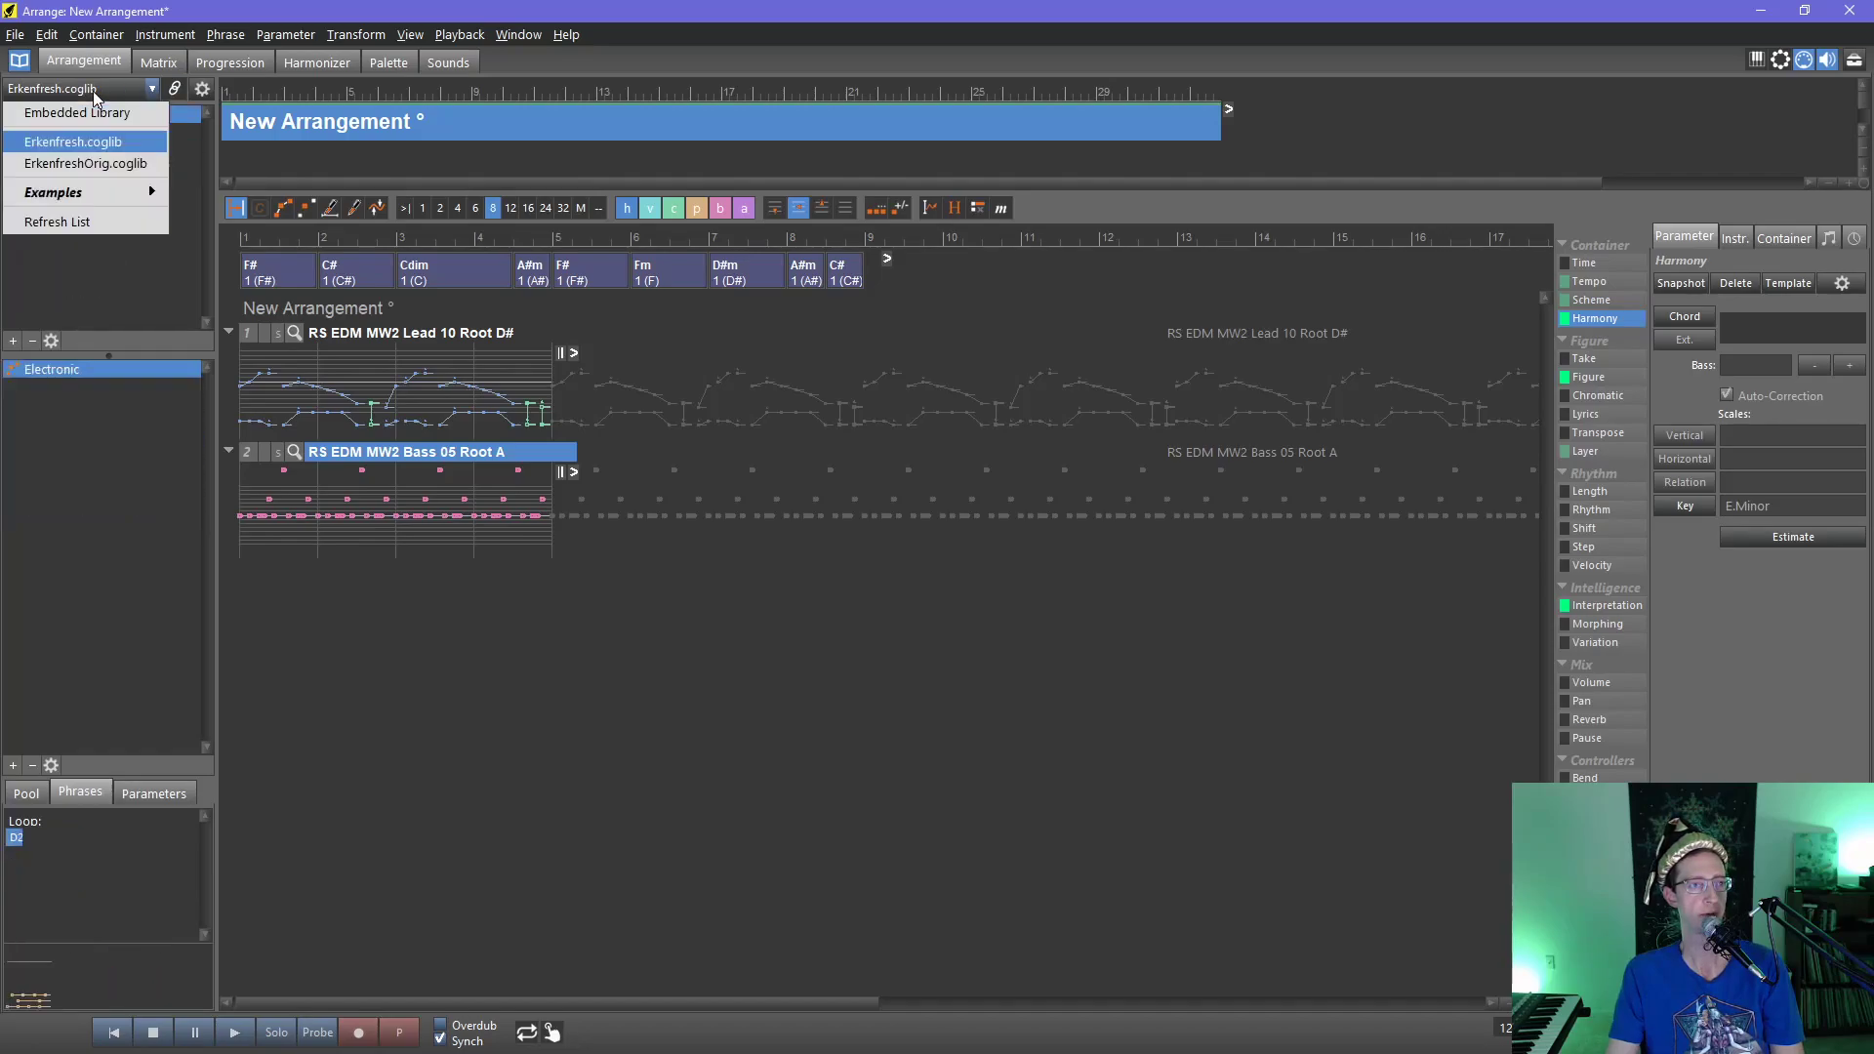
{"action": "left_click", "coordinate": [66, 160]}
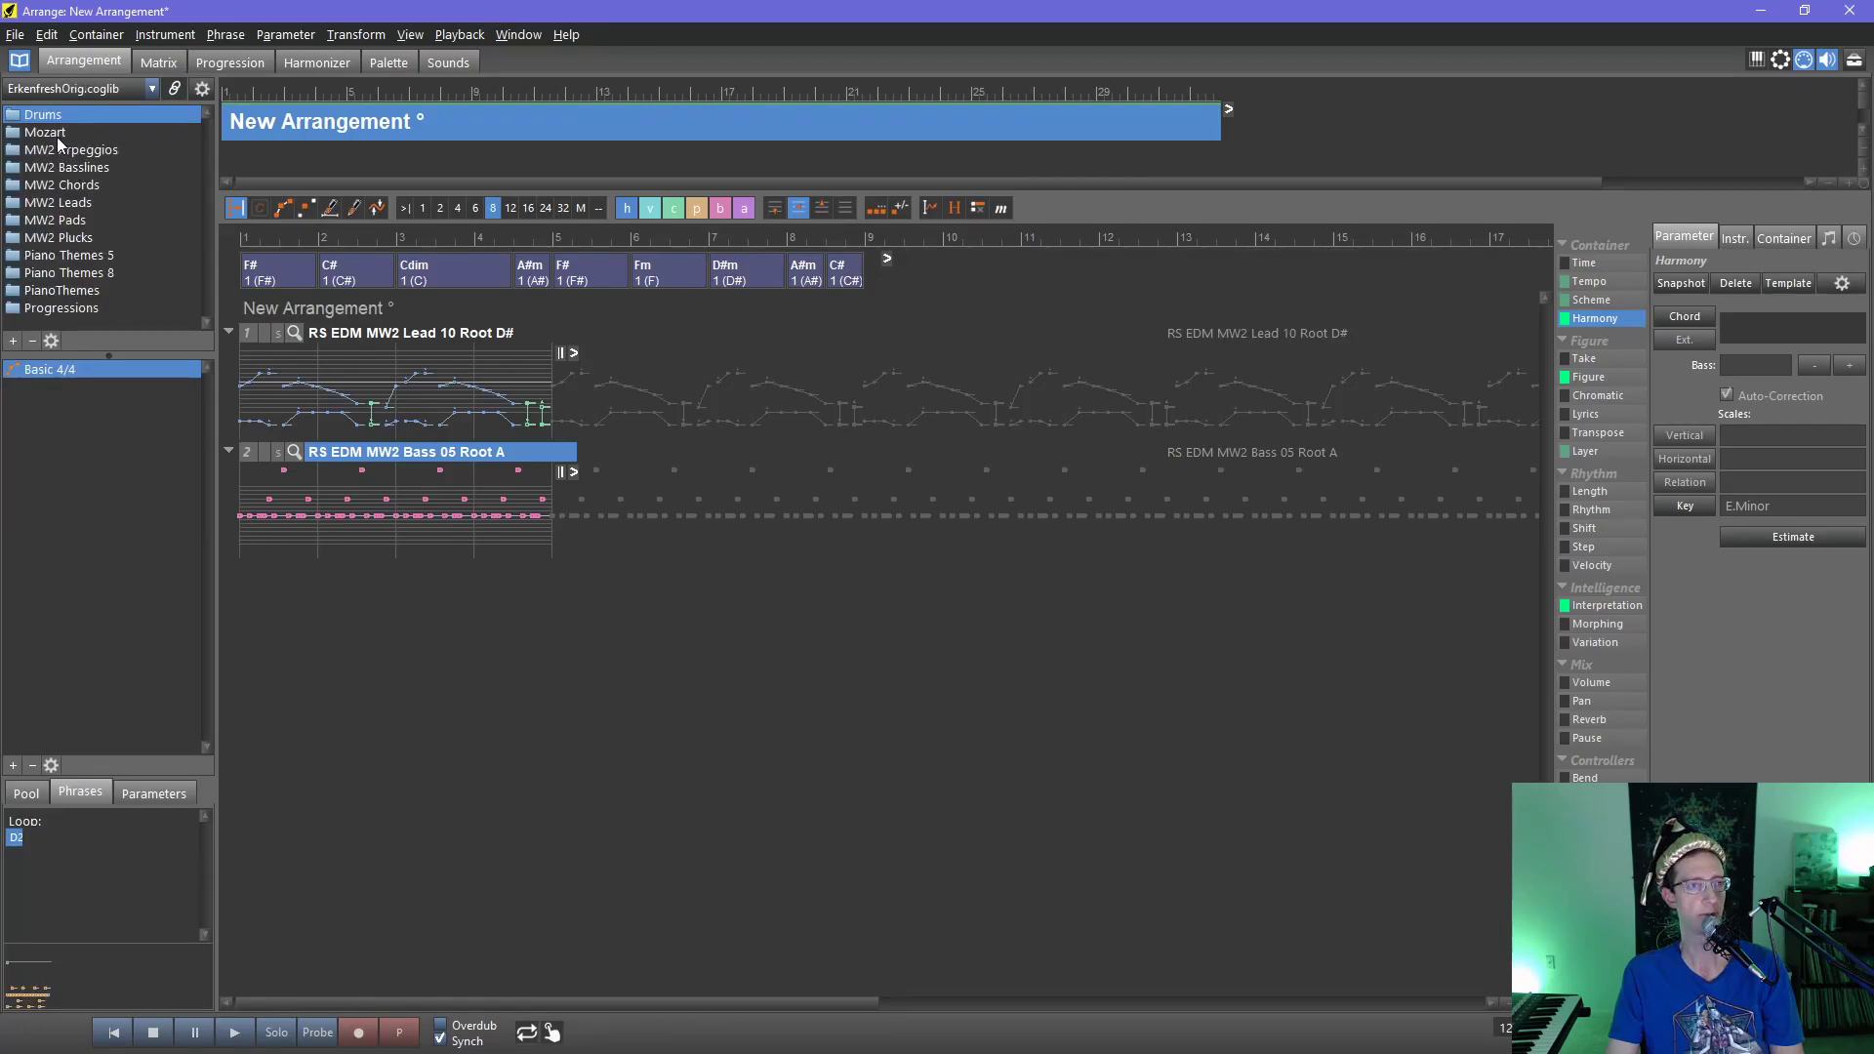
{"action": "left_click", "coordinate": [57, 135]}
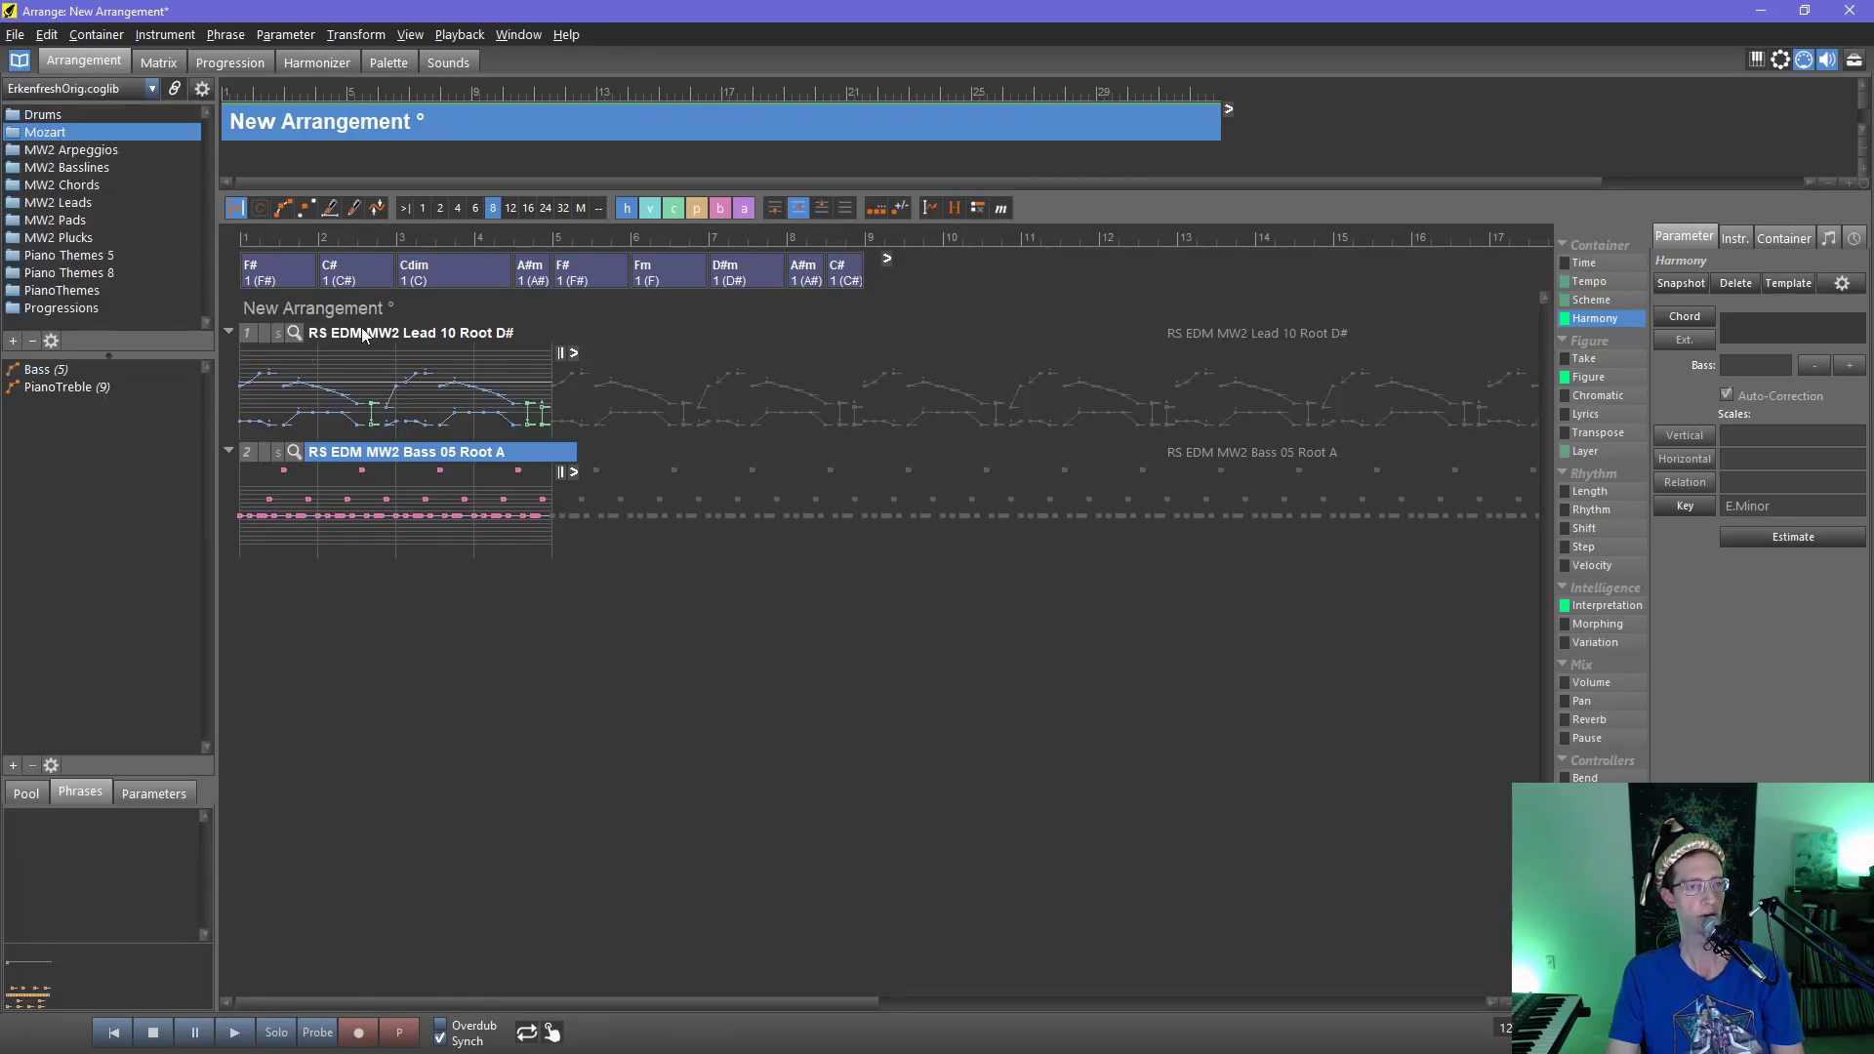
{"action": "left_click", "coordinate": [44, 372]}
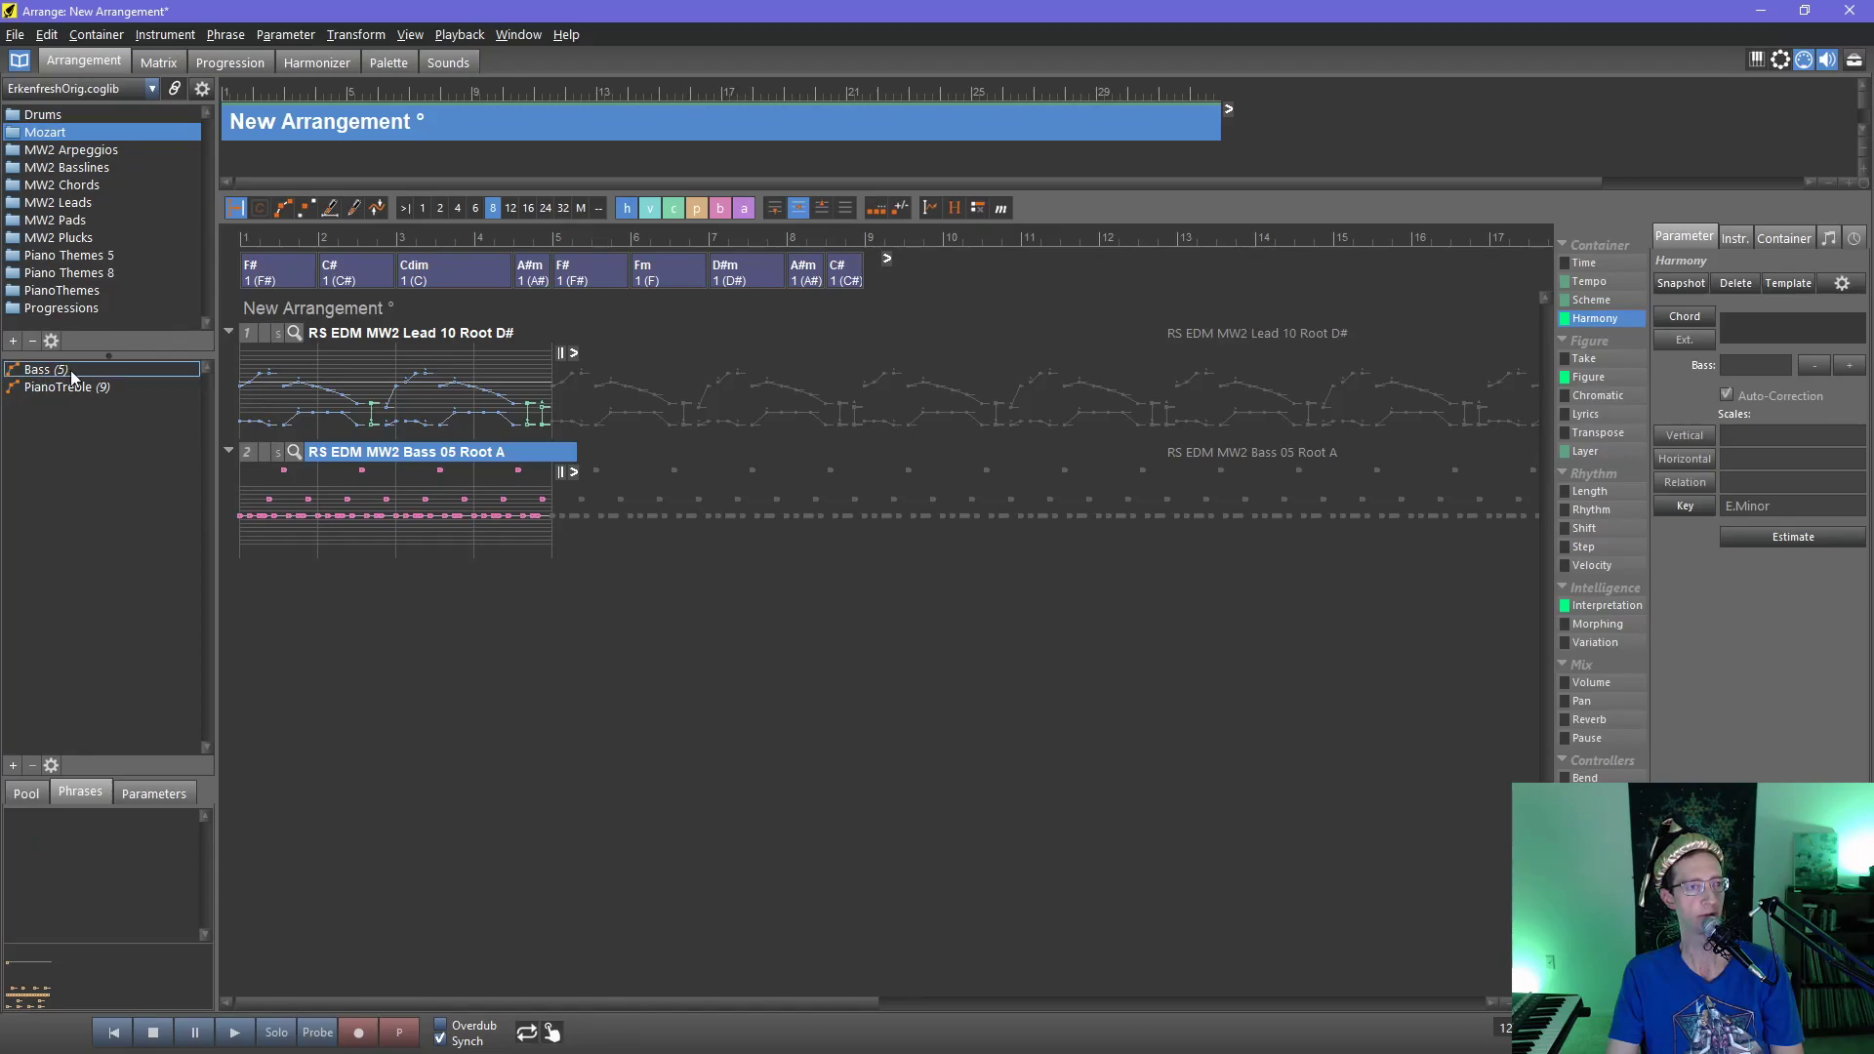
- Add the Bass phrase as a new track and assign it the Kontakt 01 Concert Grand sound
{"action": "left_click", "coordinate": [71, 371]}
{"action": "left_click_drag", "start_coordinate": [47, 377], "coordinate": [304, 625]}
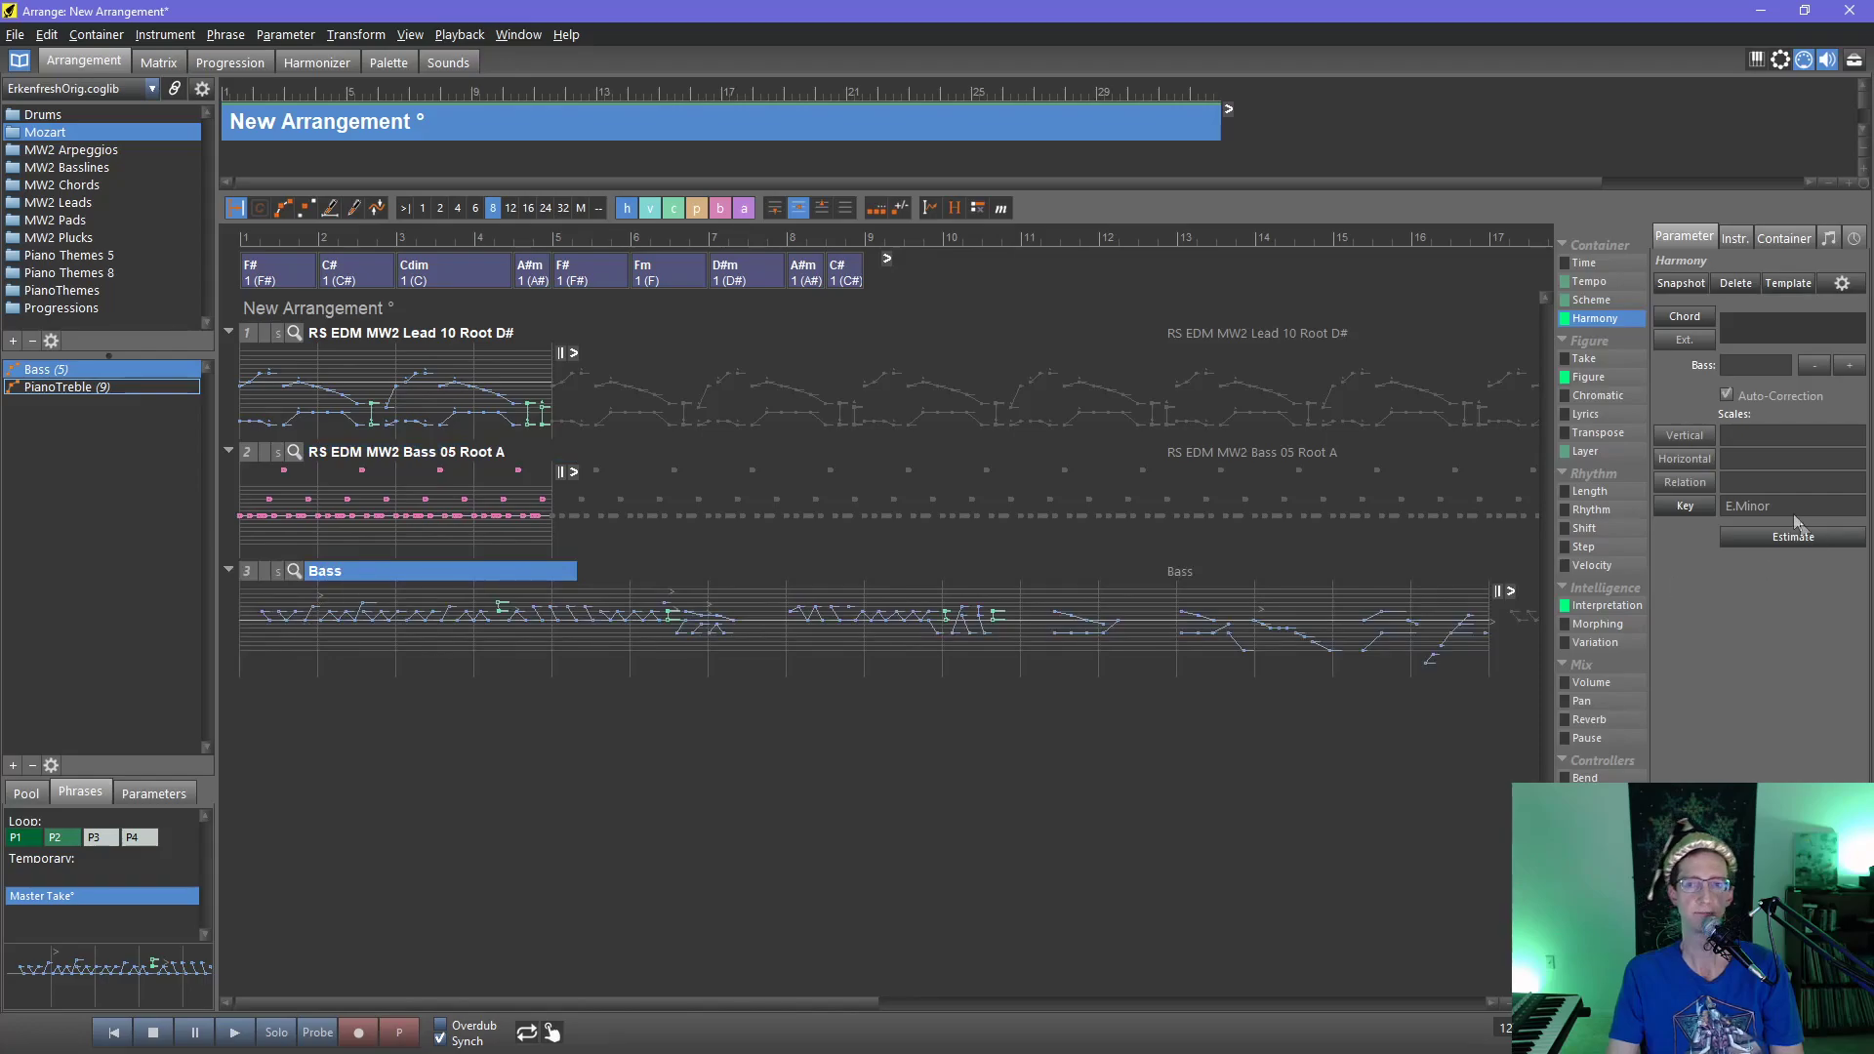
{"action": "left_click", "coordinate": [1734, 237]}
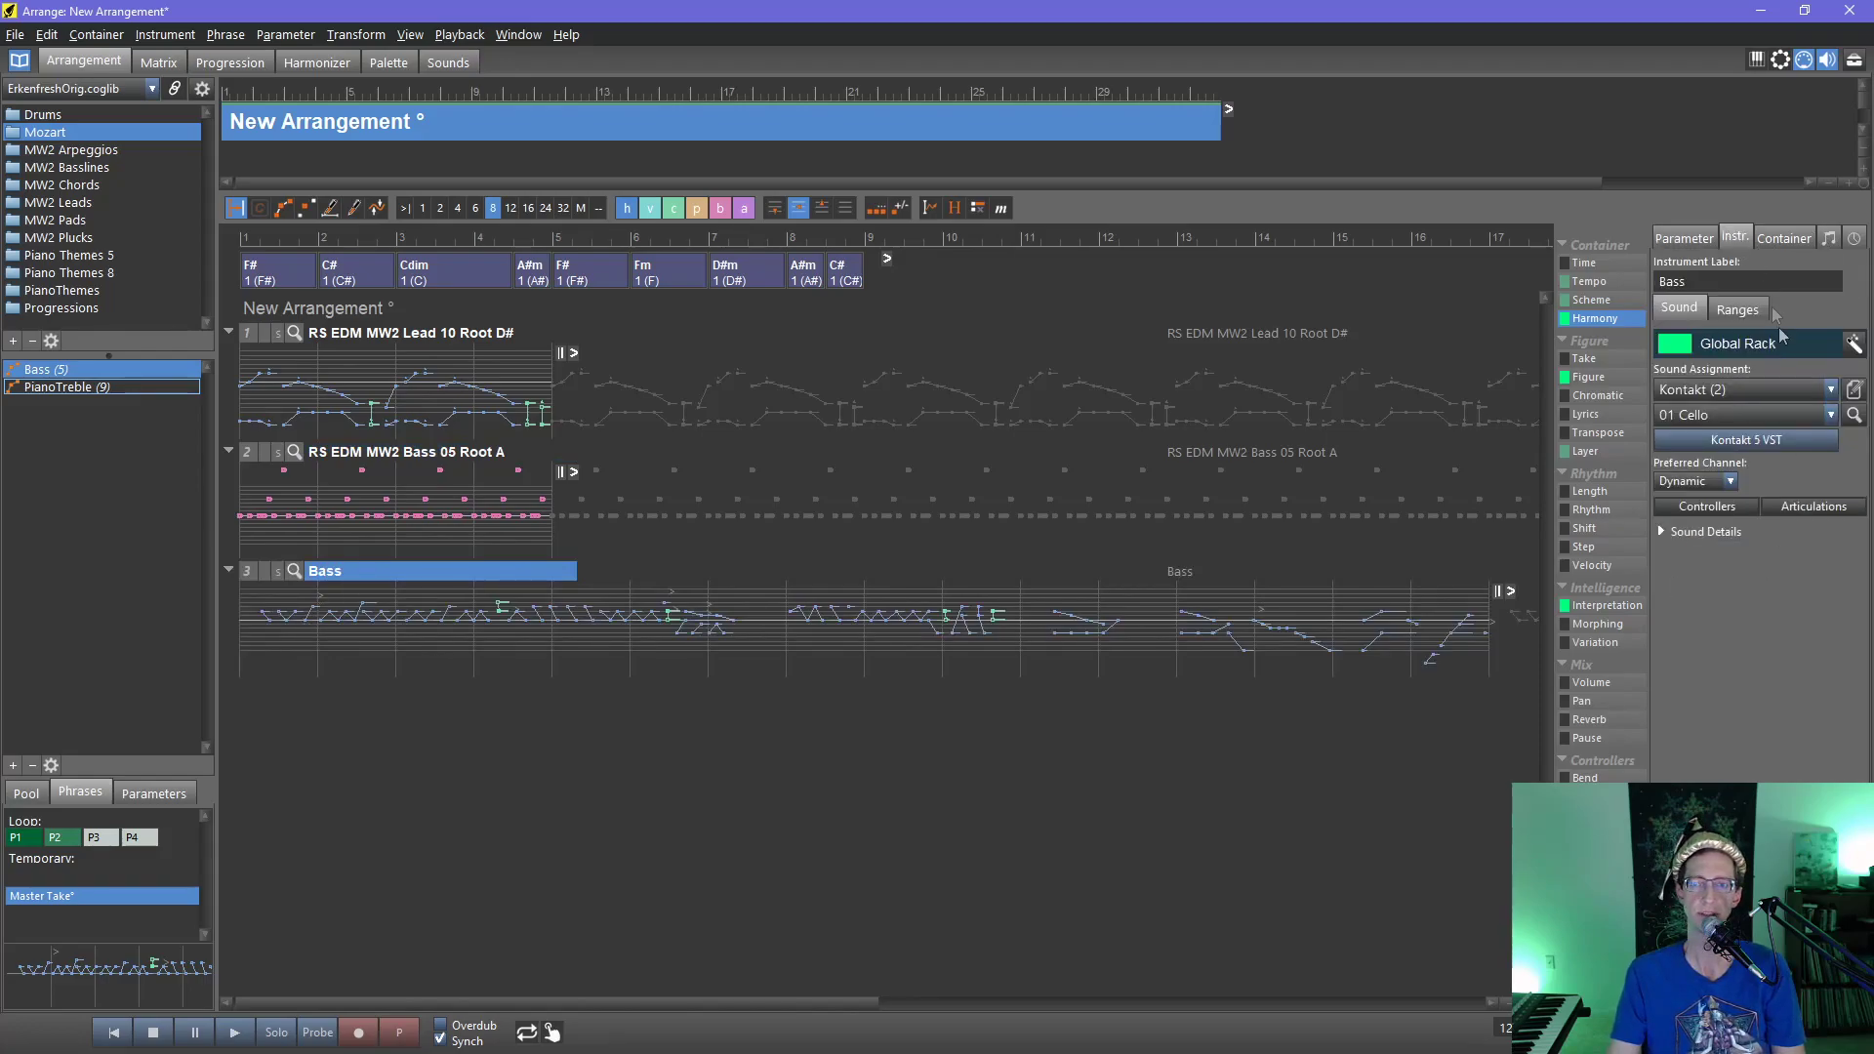
{"action": "left_click", "coordinate": [1854, 415]}
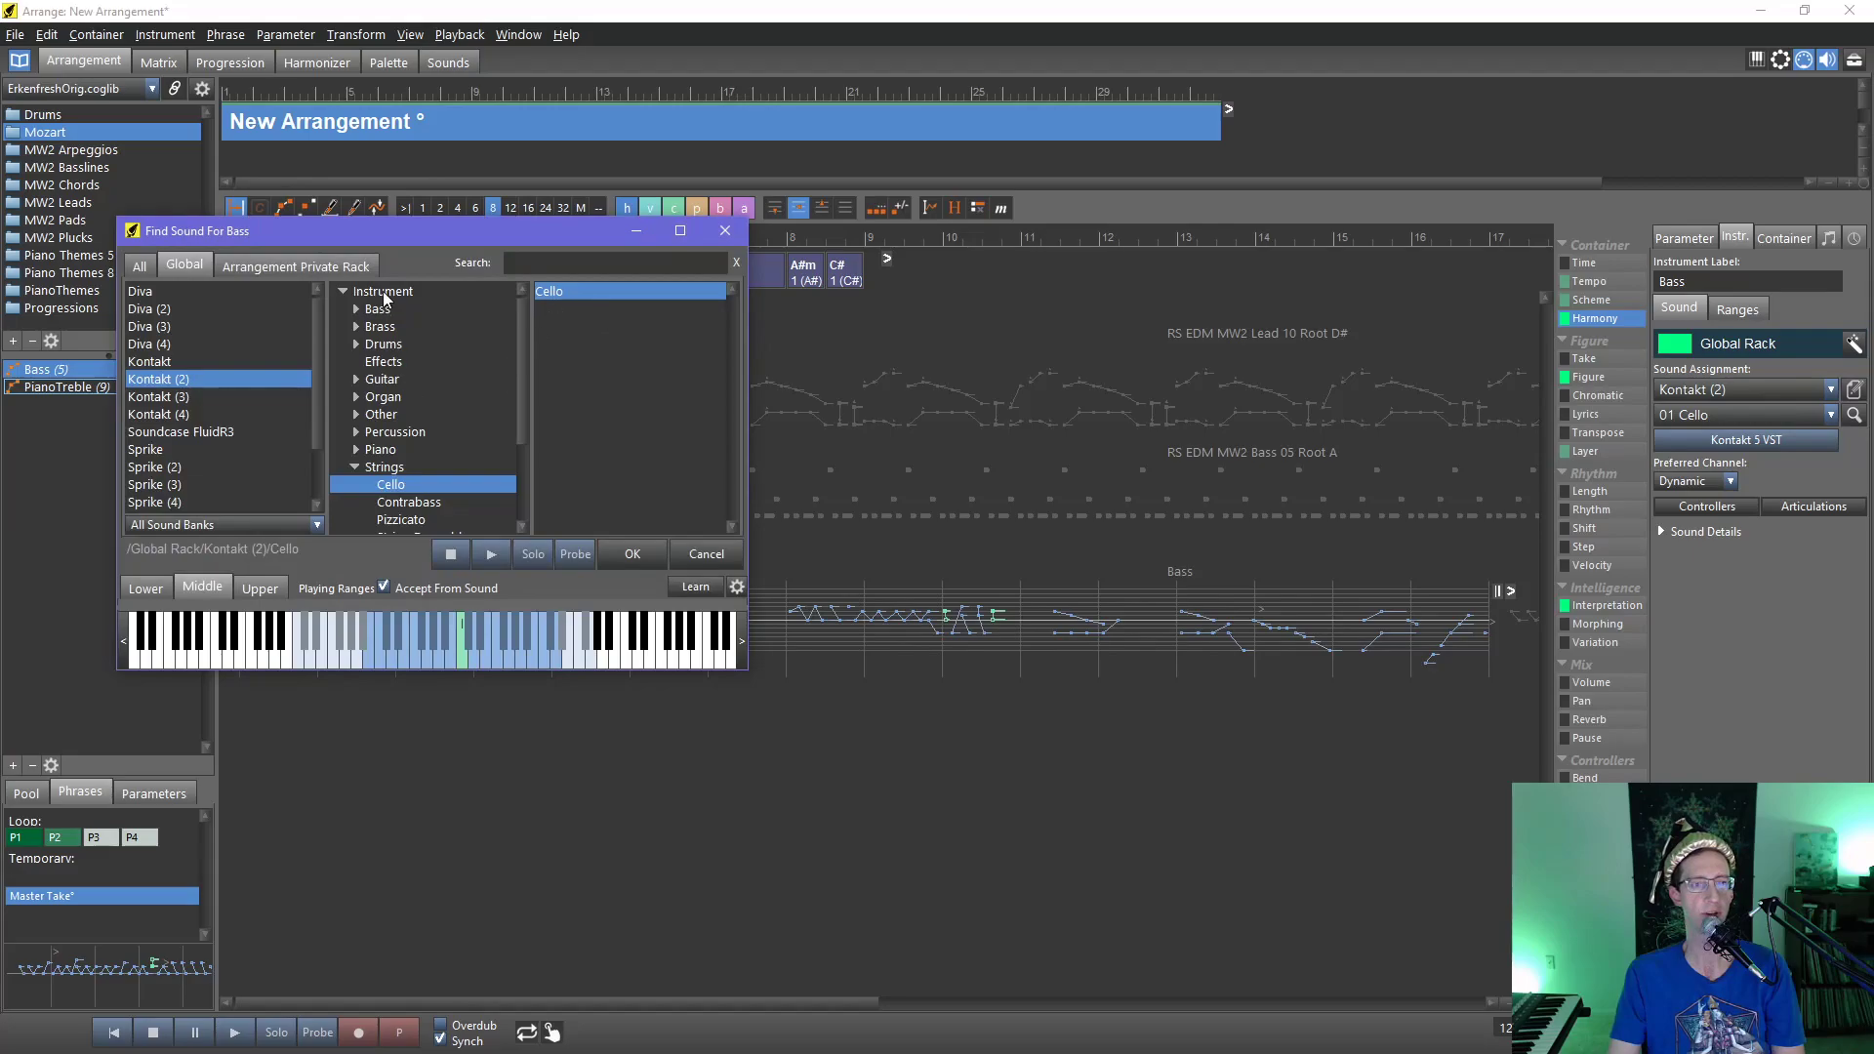
{"action": "left_click", "coordinate": [383, 291]}
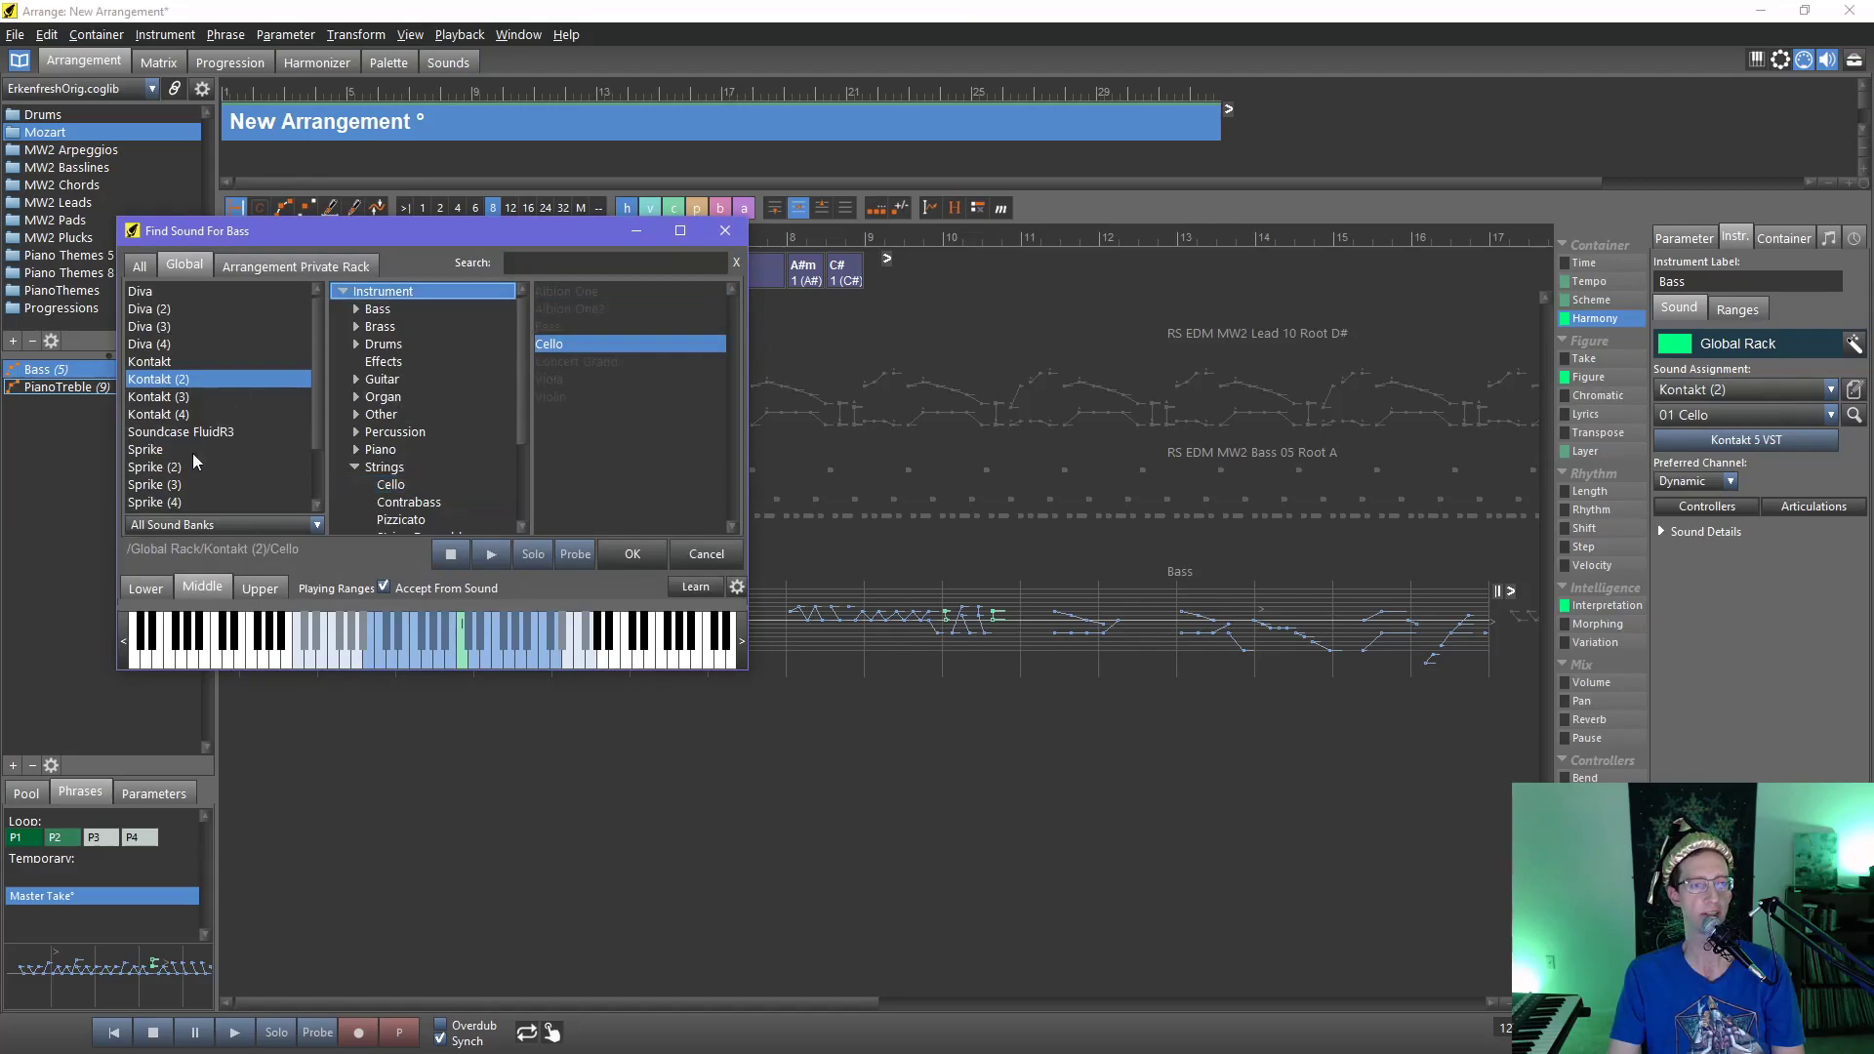
{"action": "left_click", "coordinate": [157, 359]}
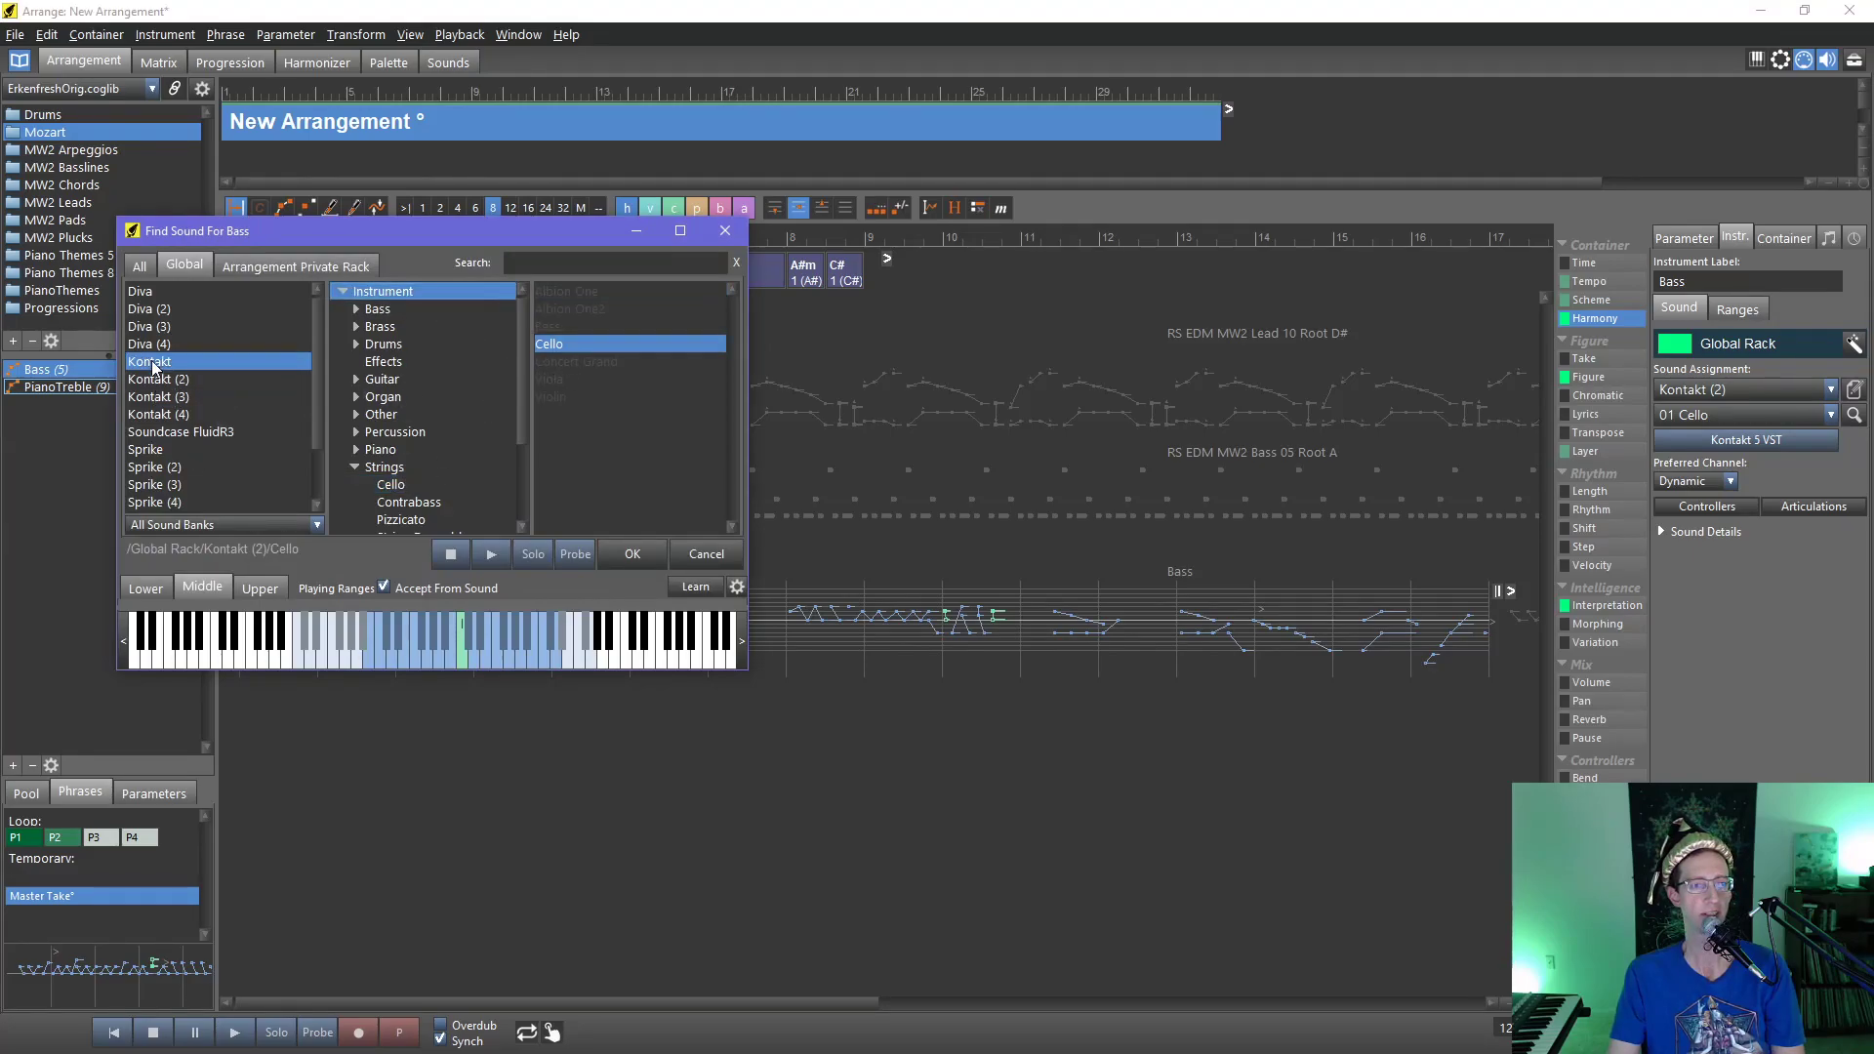
{"action": "double_click", "coordinate": [571, 361]}
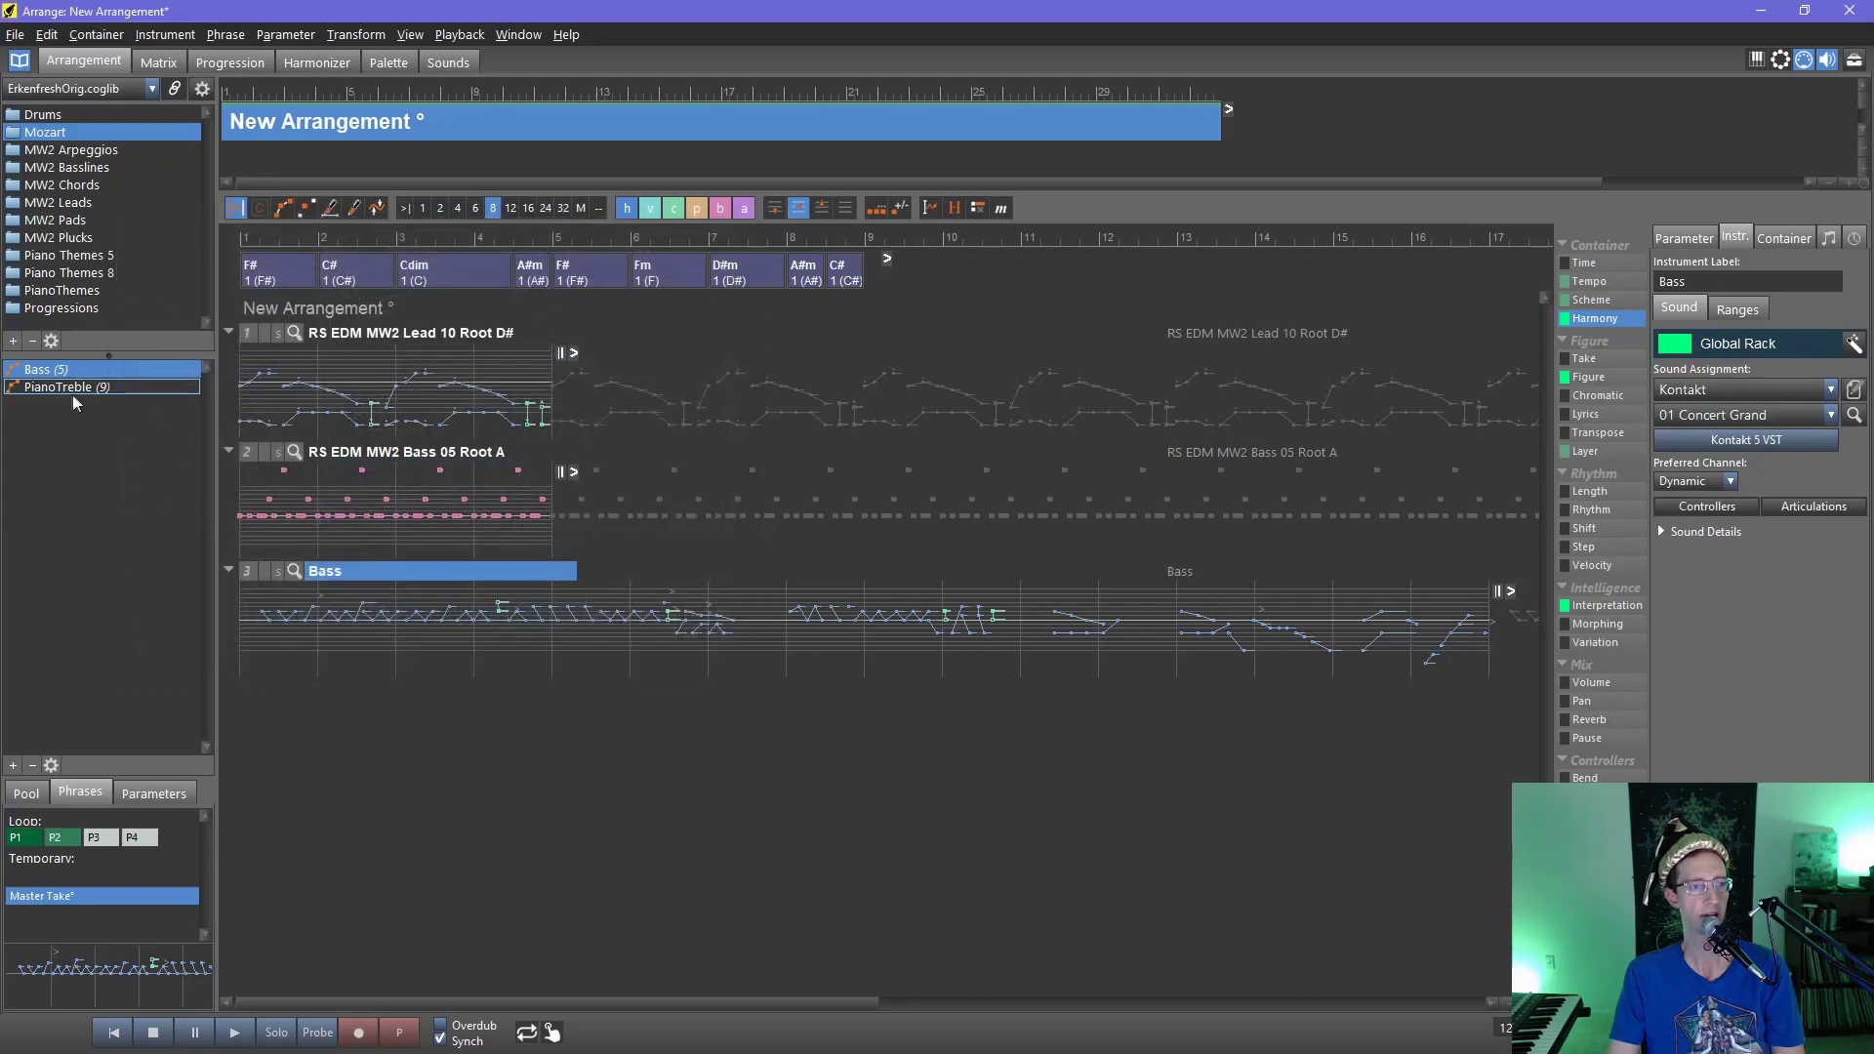
- Add PianoTreble as a new track voiced by 01 Concert Grand
{"action": "left_click", "coordinate": [56, 386]}
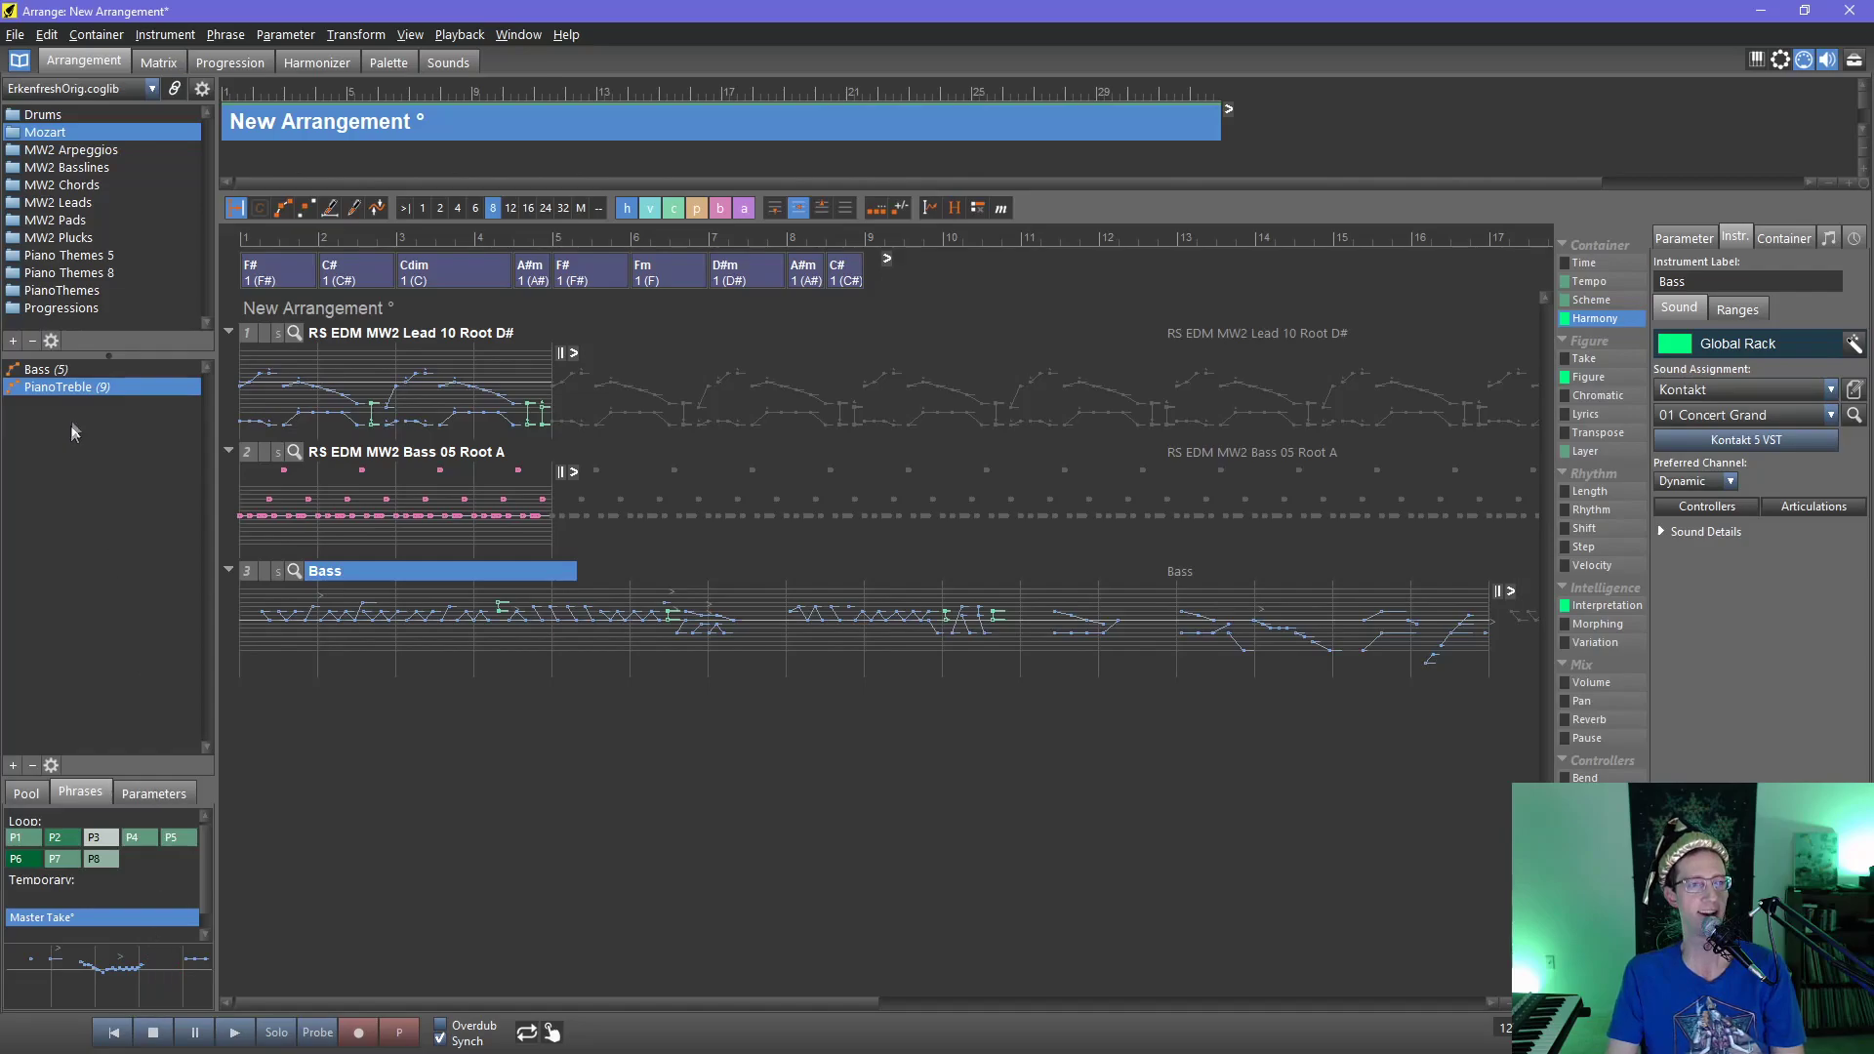
{"action": "left_click_drag", "start_coordinate": [70, 389], "coordinate": [294, 752]}
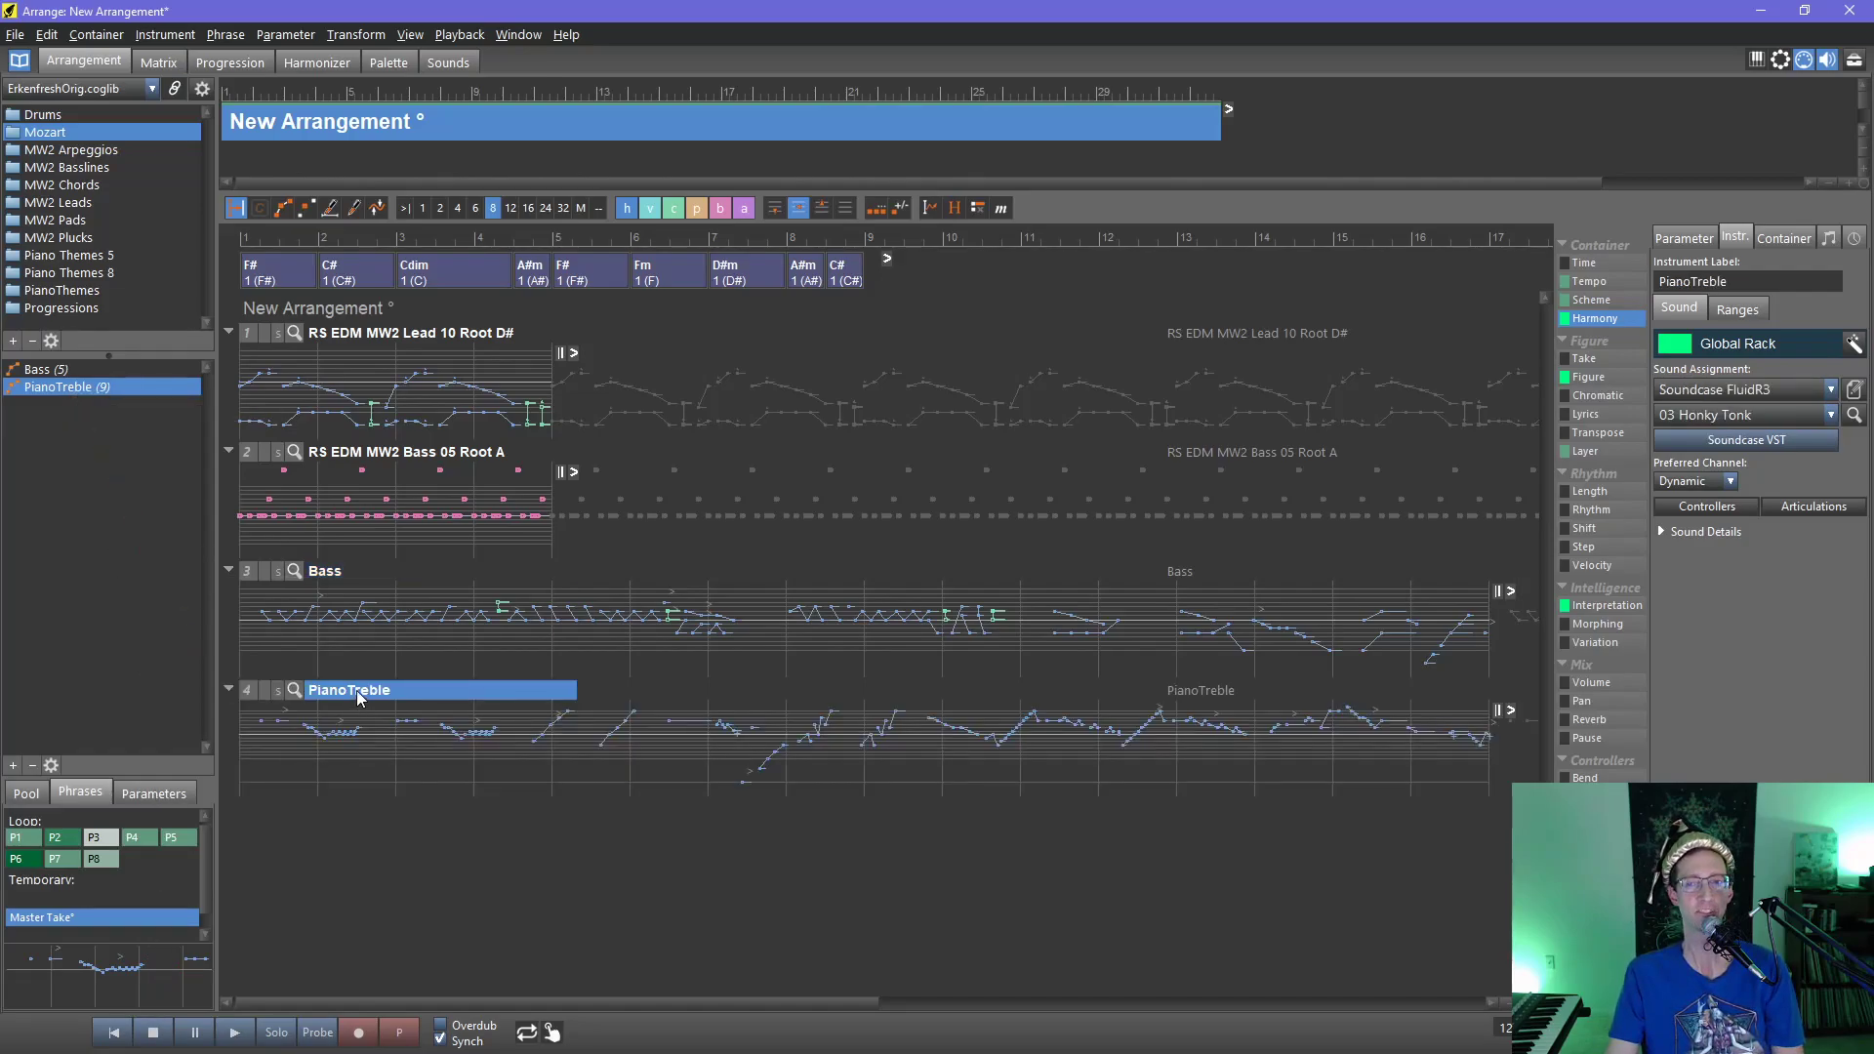
{"action": "left_click", "coordinate": [1853, 415]}
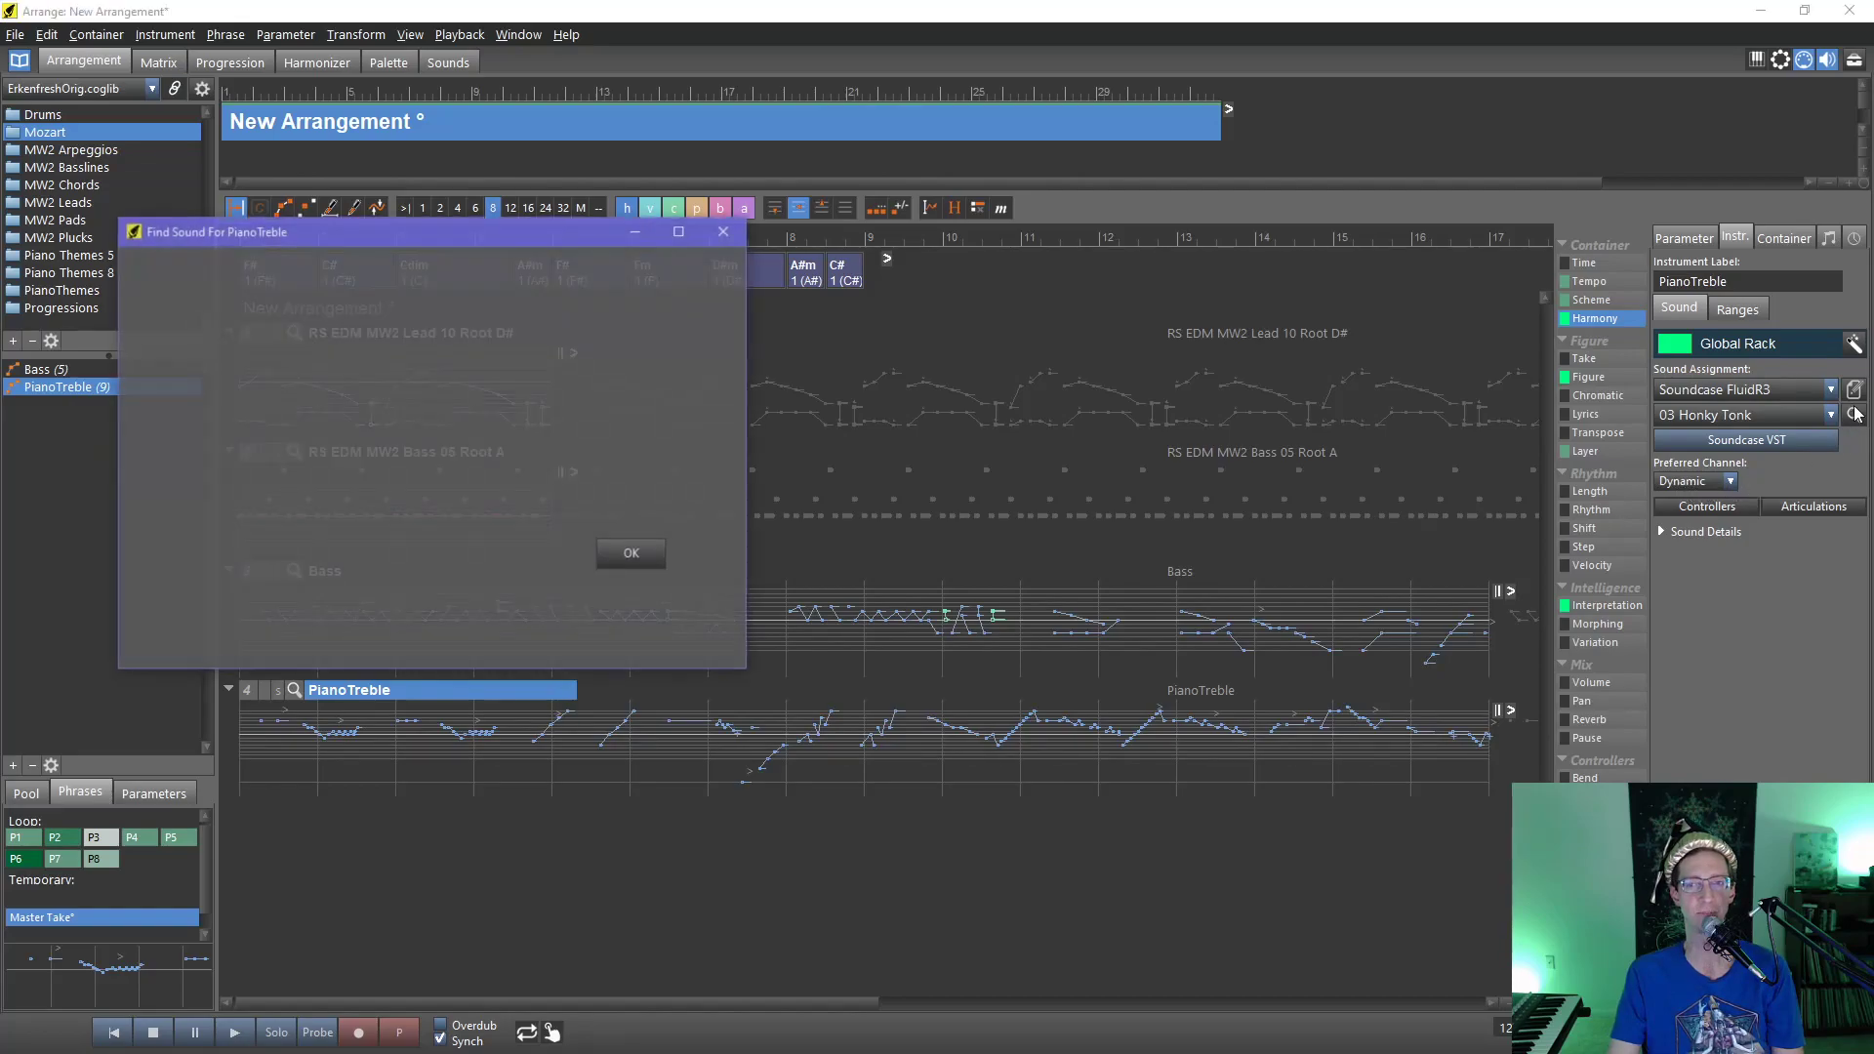
{"action": "left_click", "coordinate": [387, 292]}
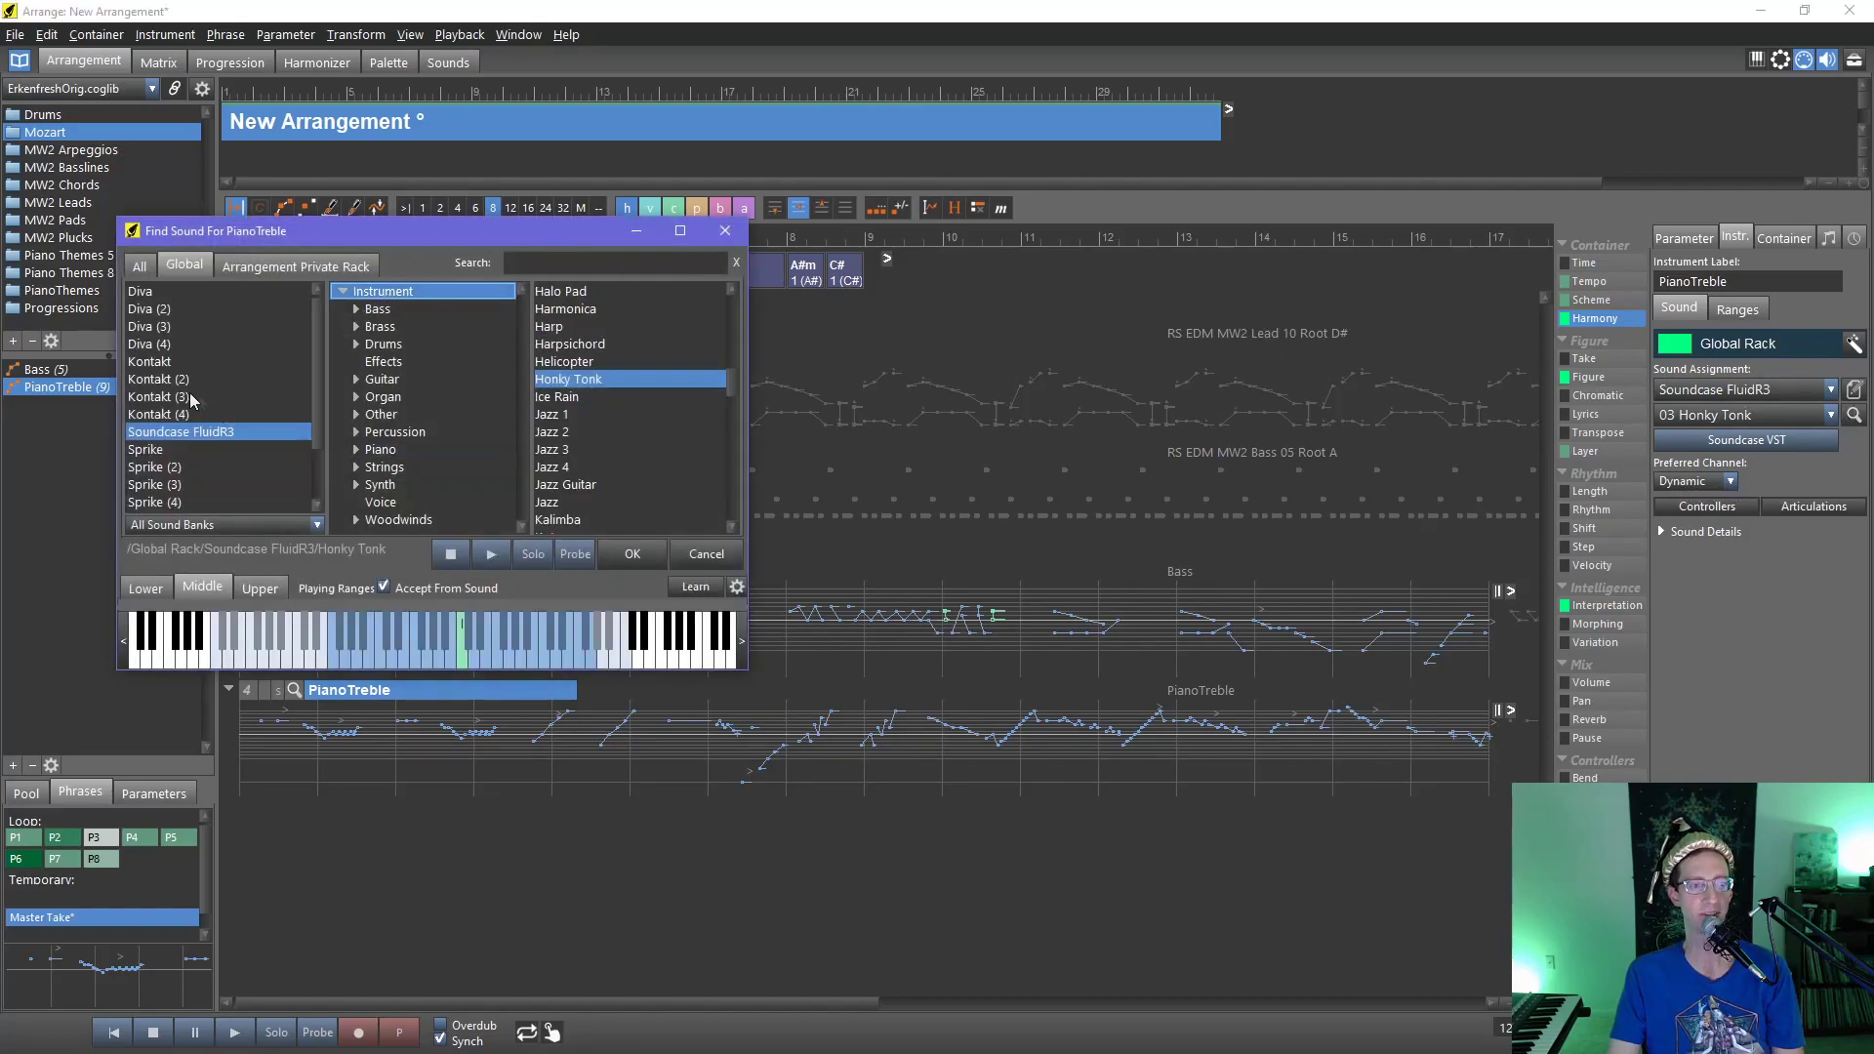
{"action": "double_click", "coordinate": [571, 363]}
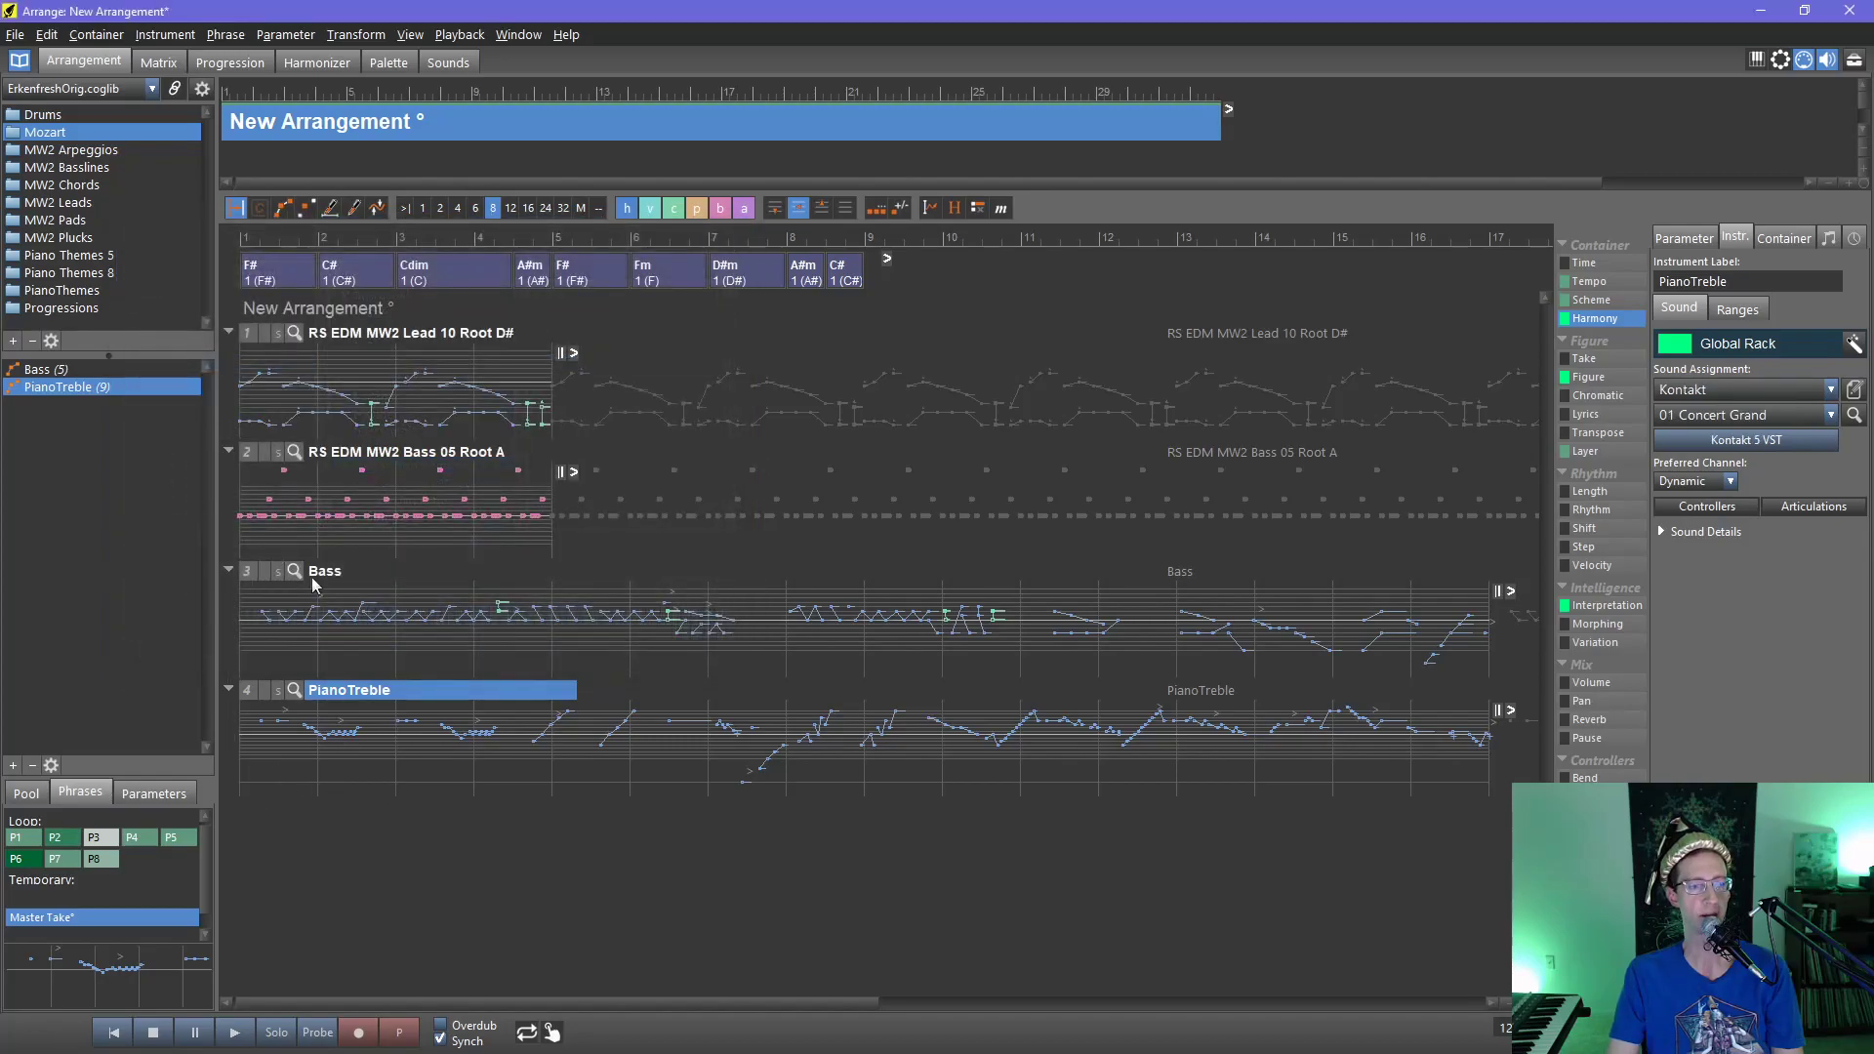
{"action": "left_click", "coordinate": [331, 574]}
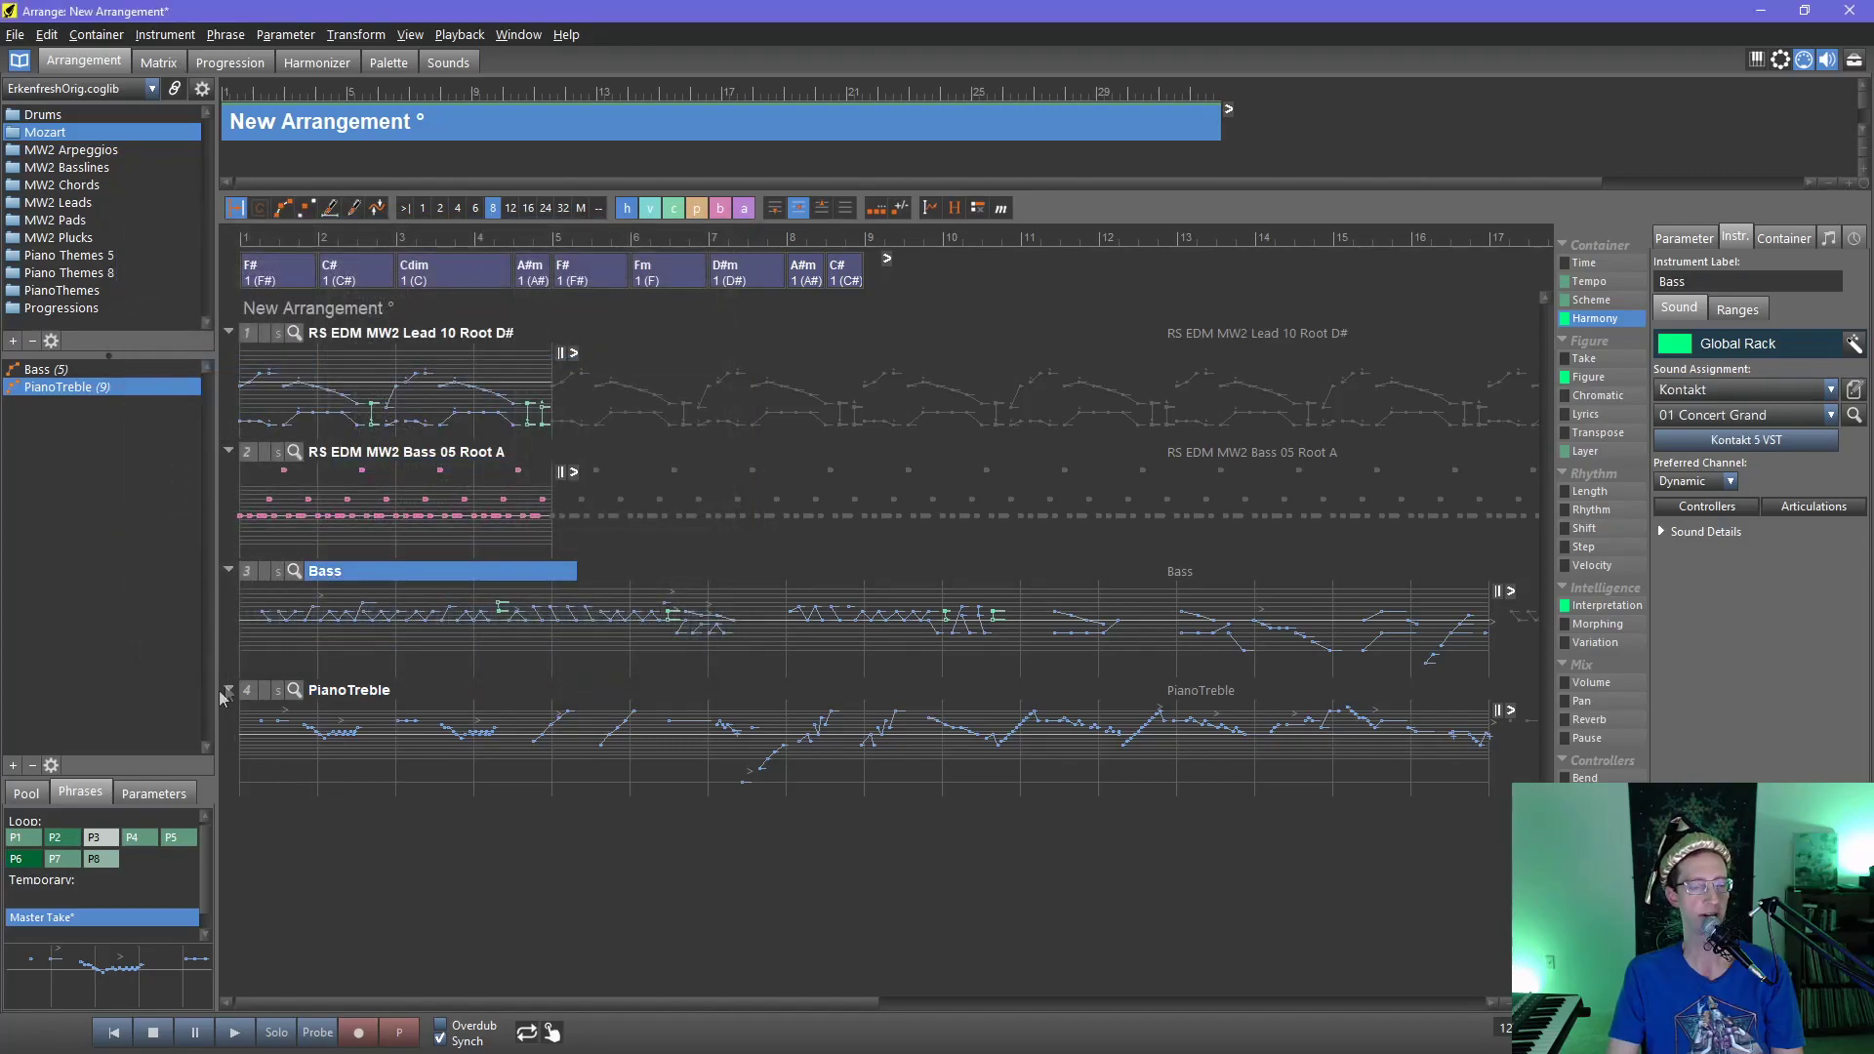
- Show the Bass phrase's Figure parameters and play the arrangement from the start
{"action": "left_click", "coordinate": [257, 641]}
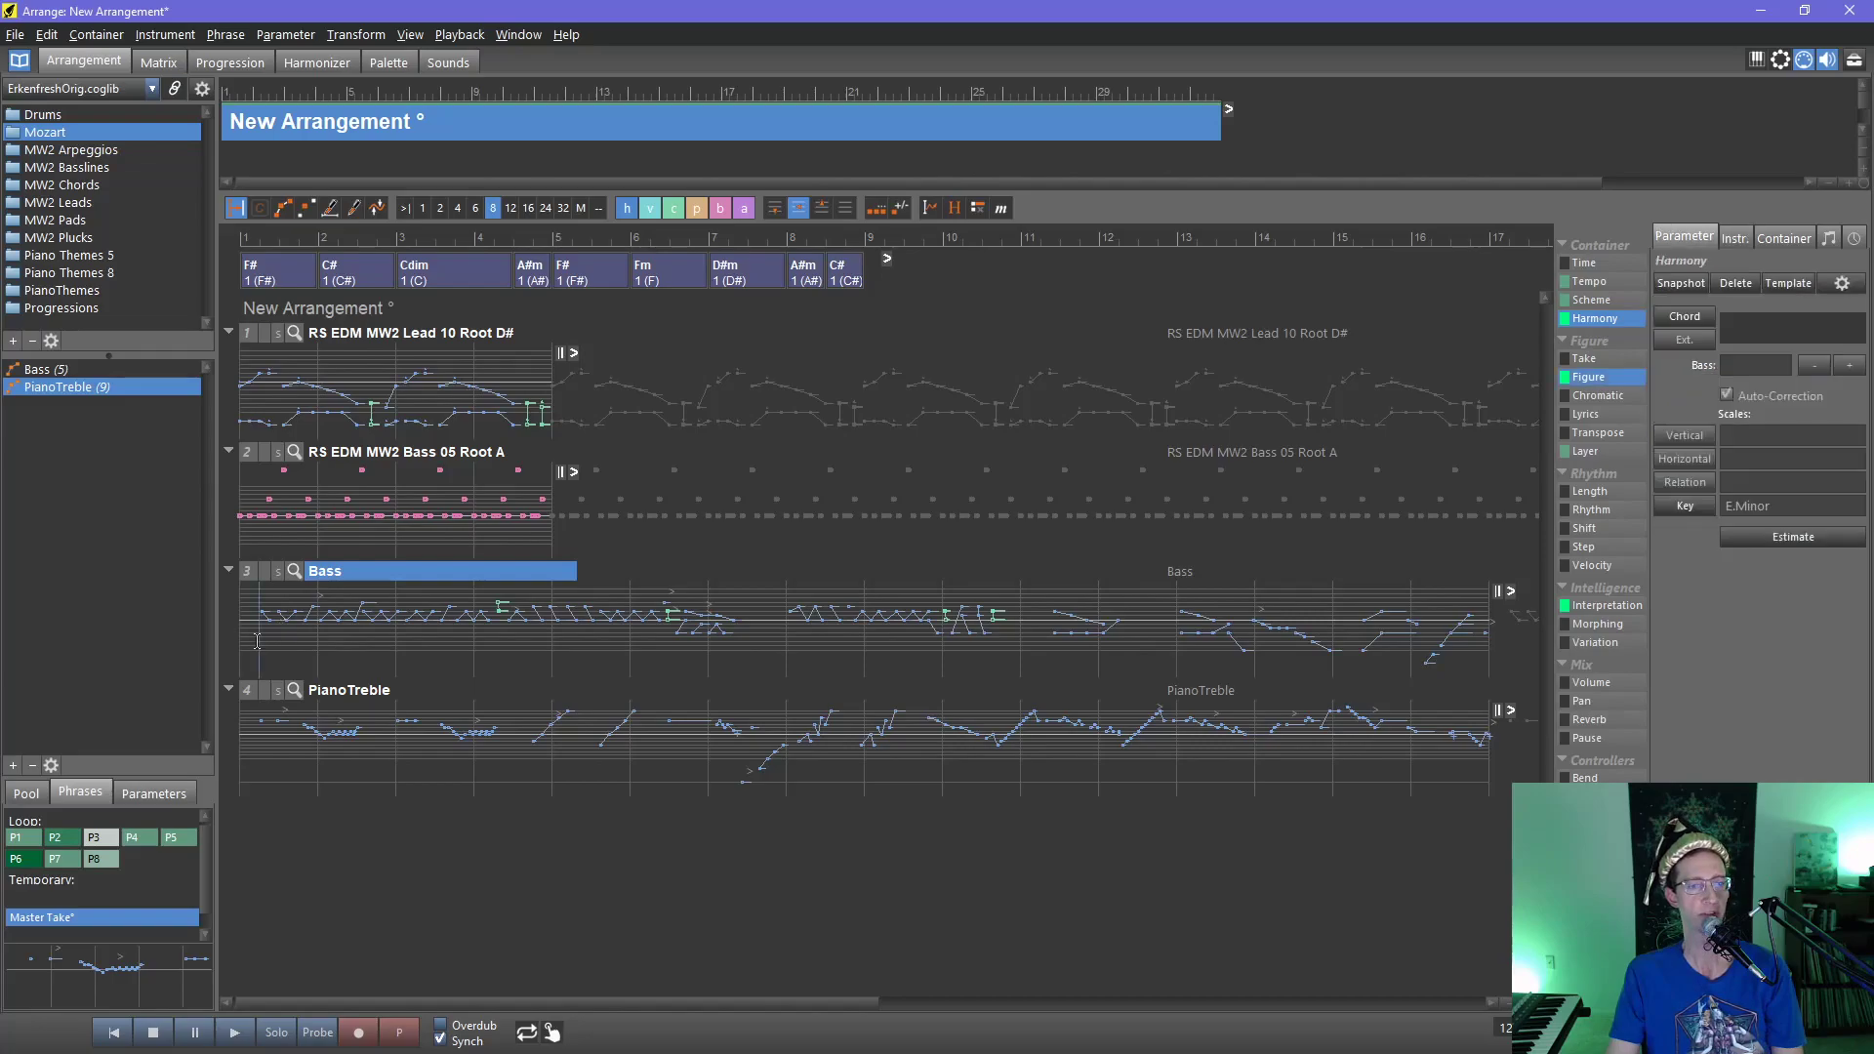
{"action": "left_click", "coordinate": [721, 209]}
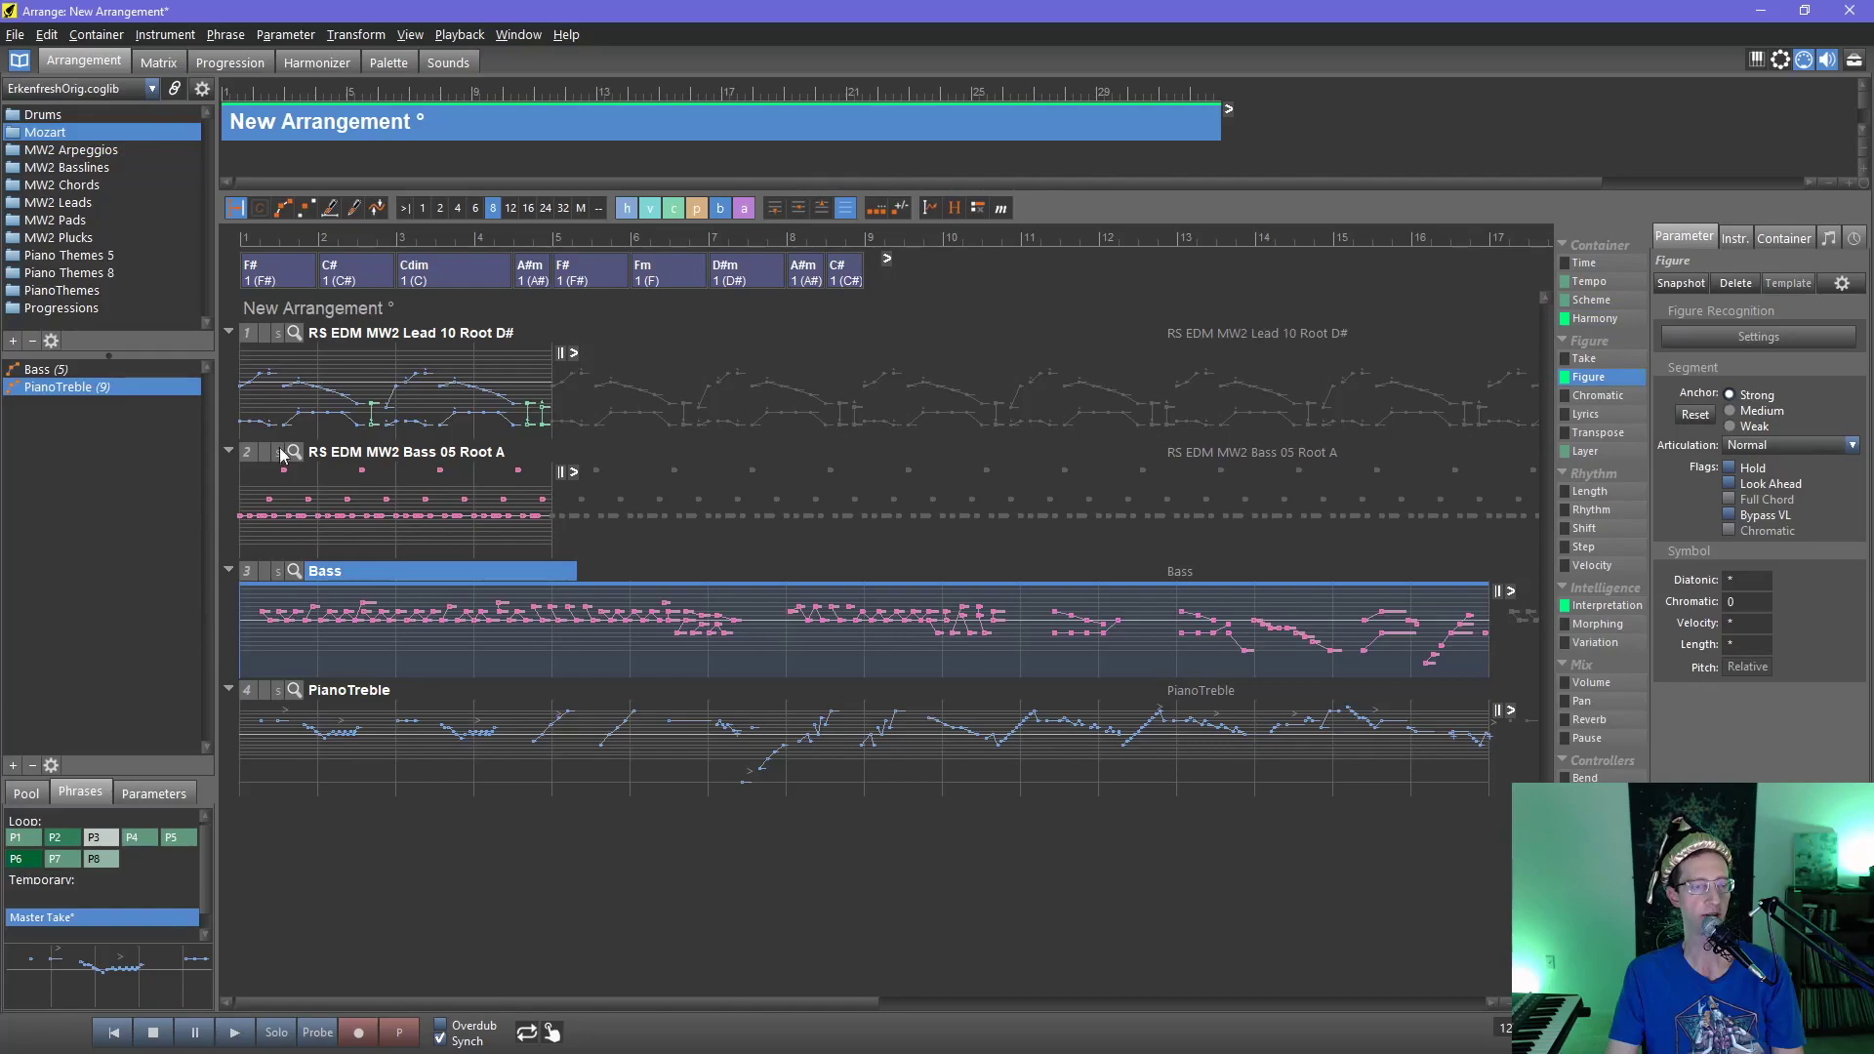
{"action": "left_click", "coordinate": [109, 1028]}
{"action": "left_click", "coordinate": [236, 1032]}
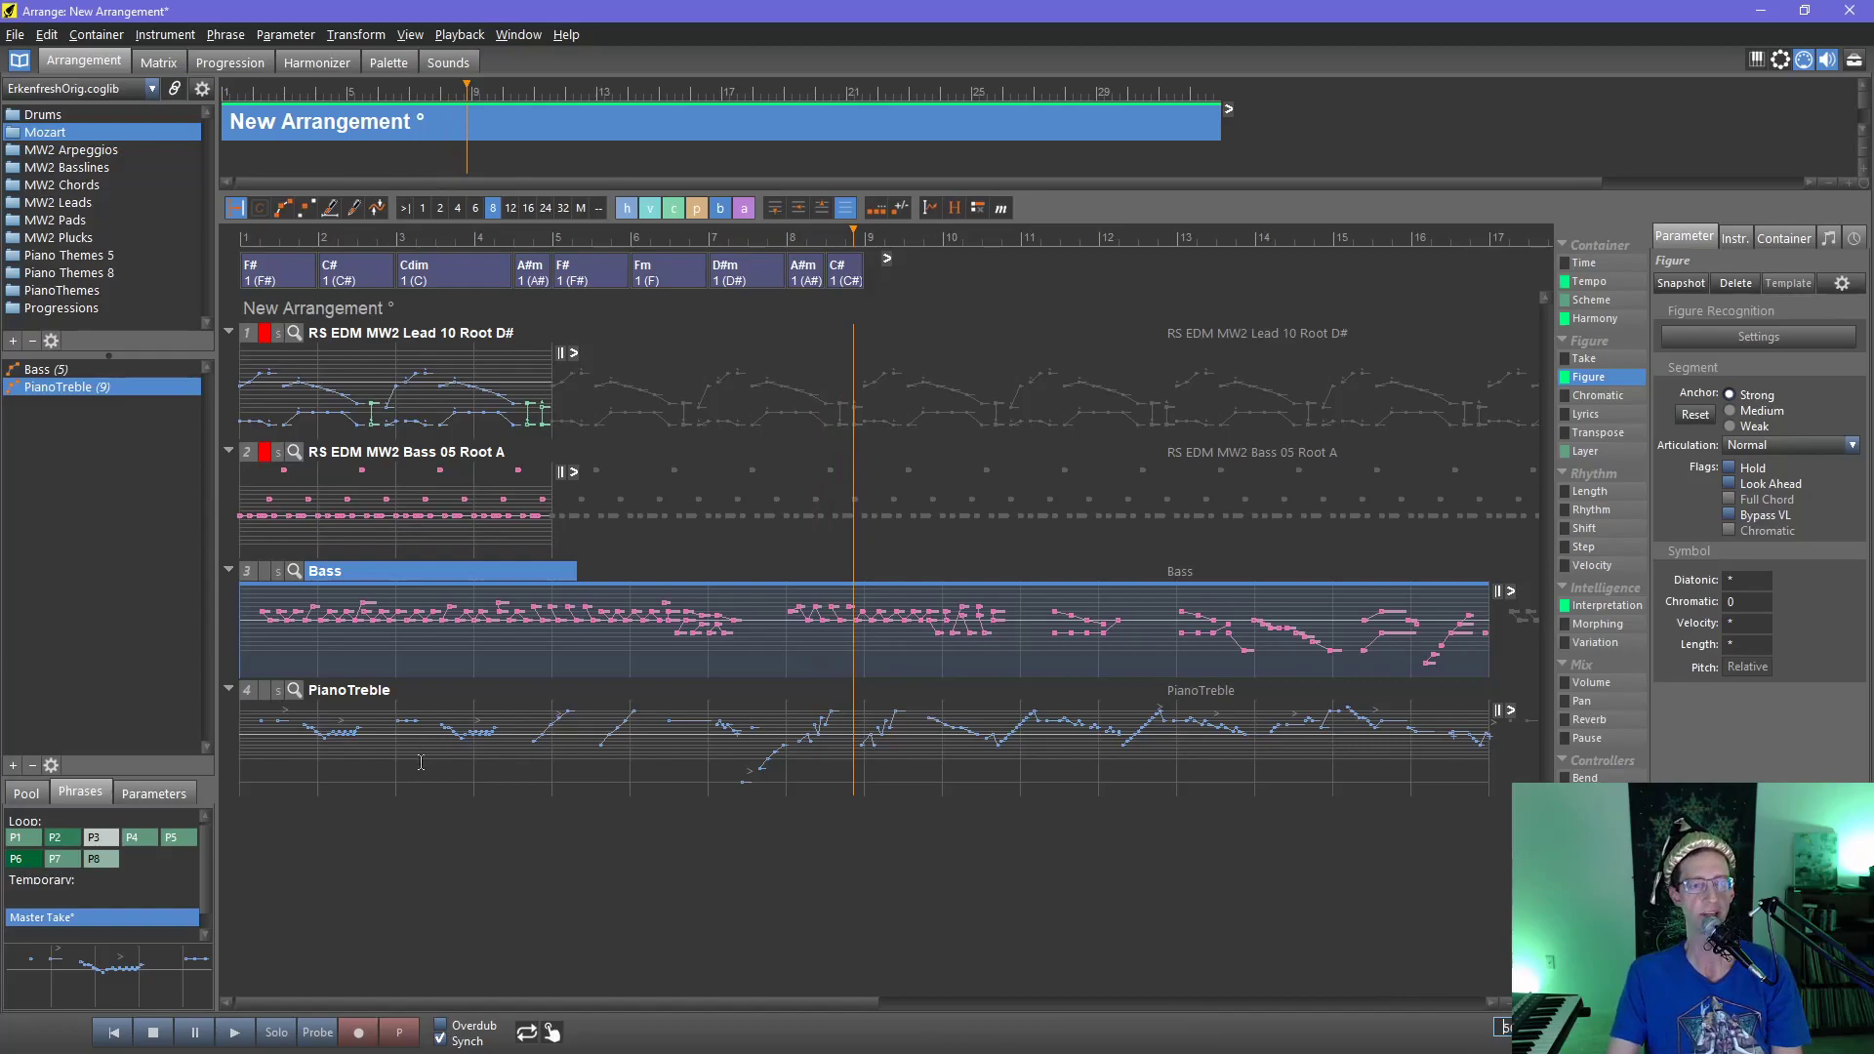
- Listen to the arrangement from the beginning twice more, stopping each time
{"action": "left_click", "coordinate": [208, 1034]}
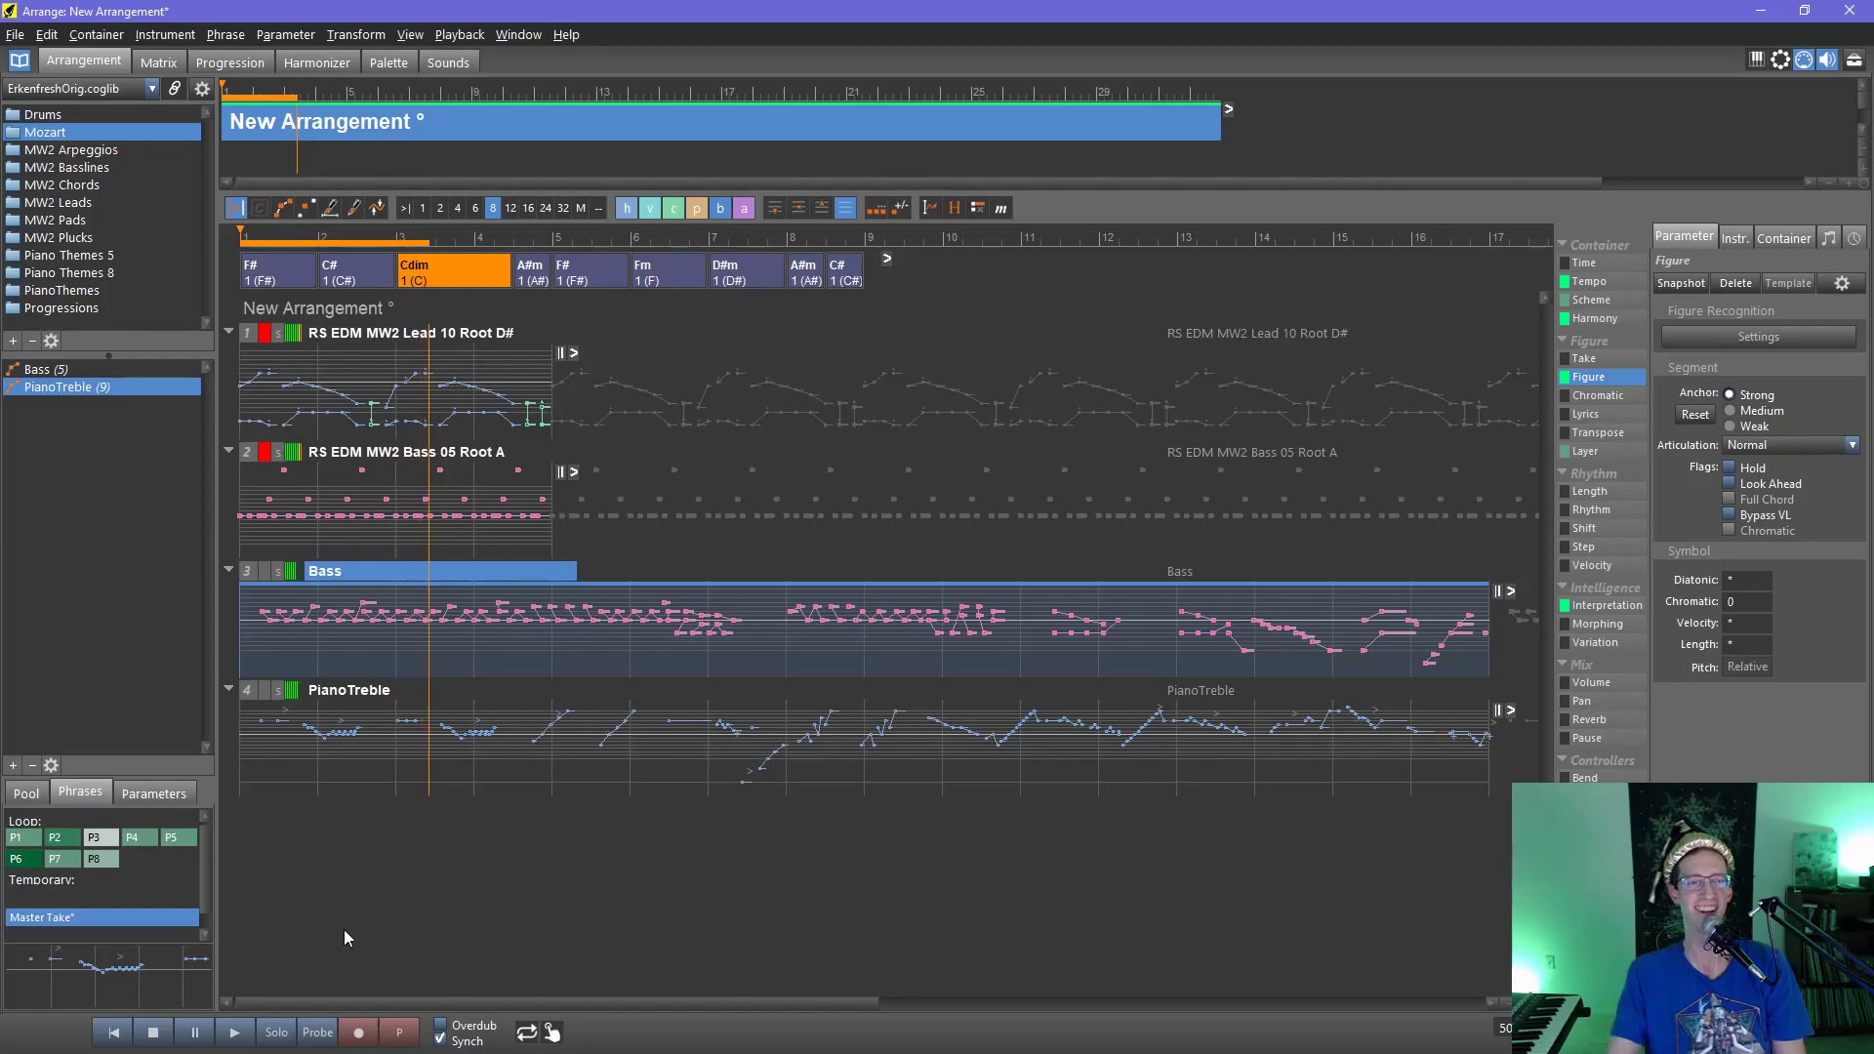
{"action": "left_click", "coordinate": [154, 1032]}
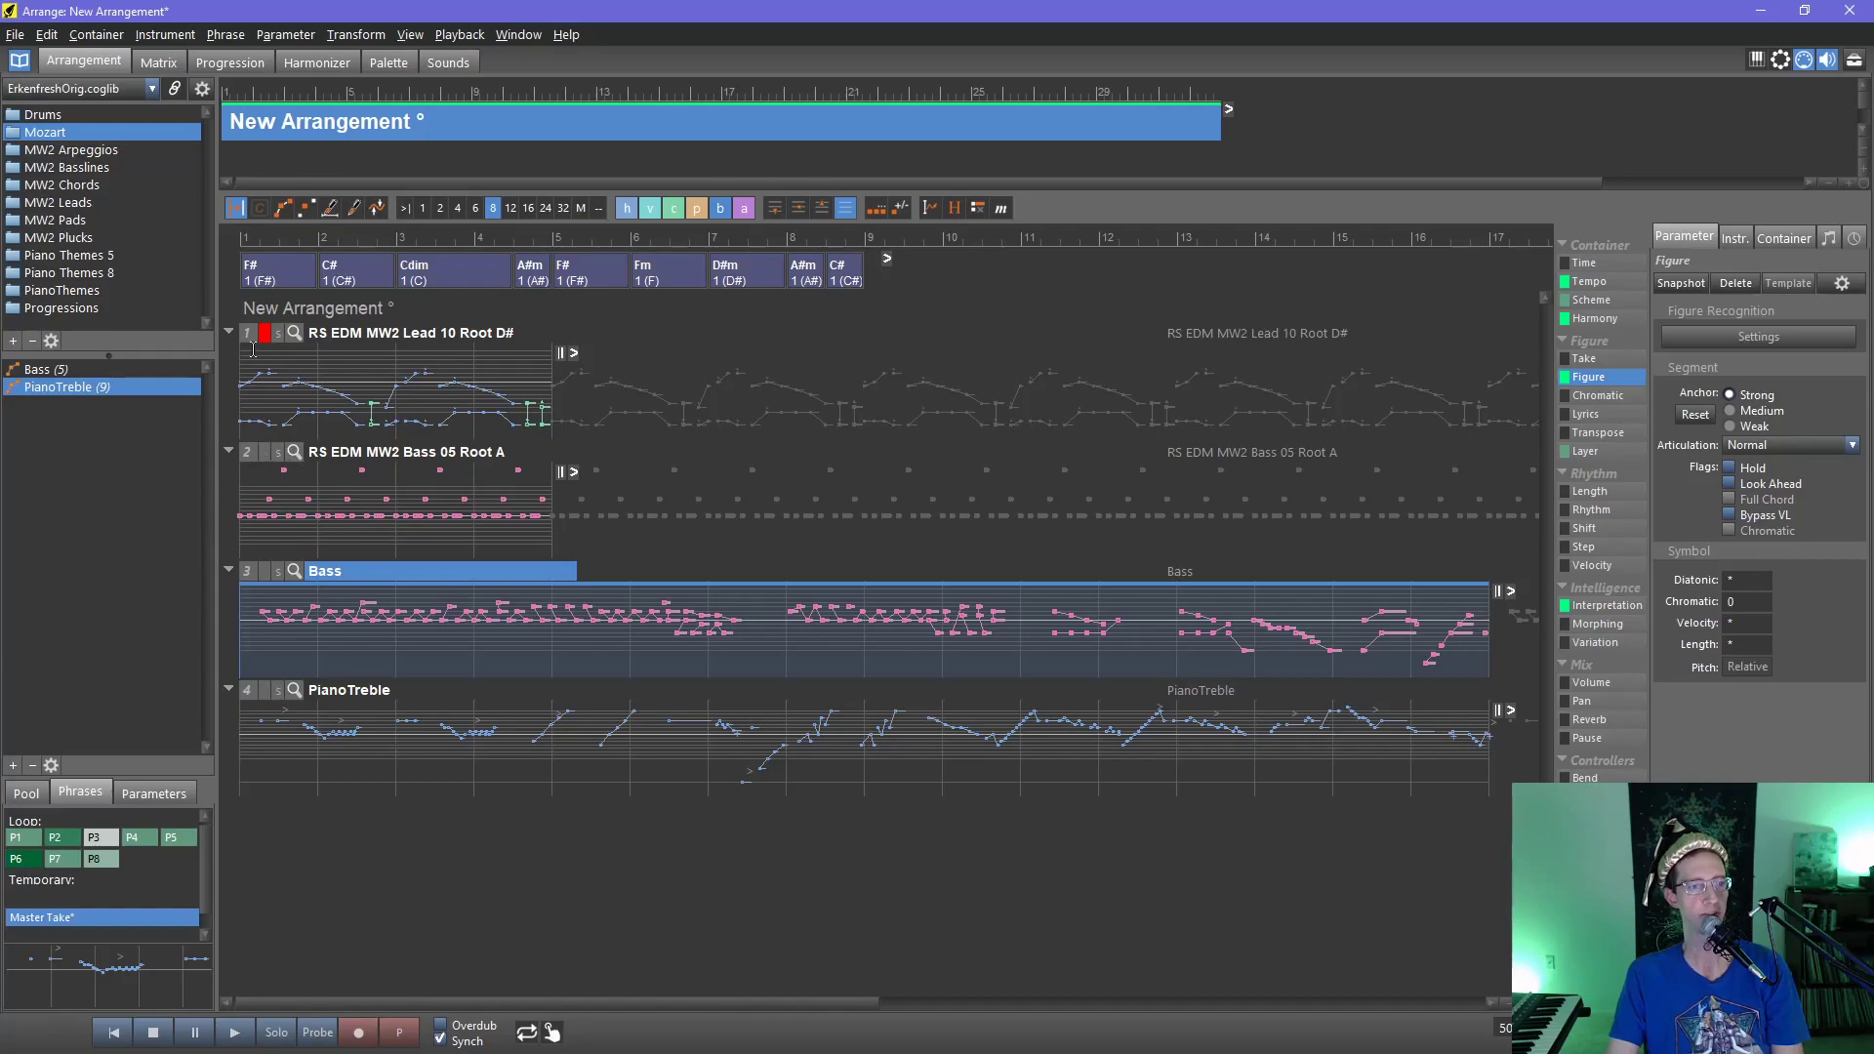
{"action": "left_click", "coordinate": [120, 1039]}
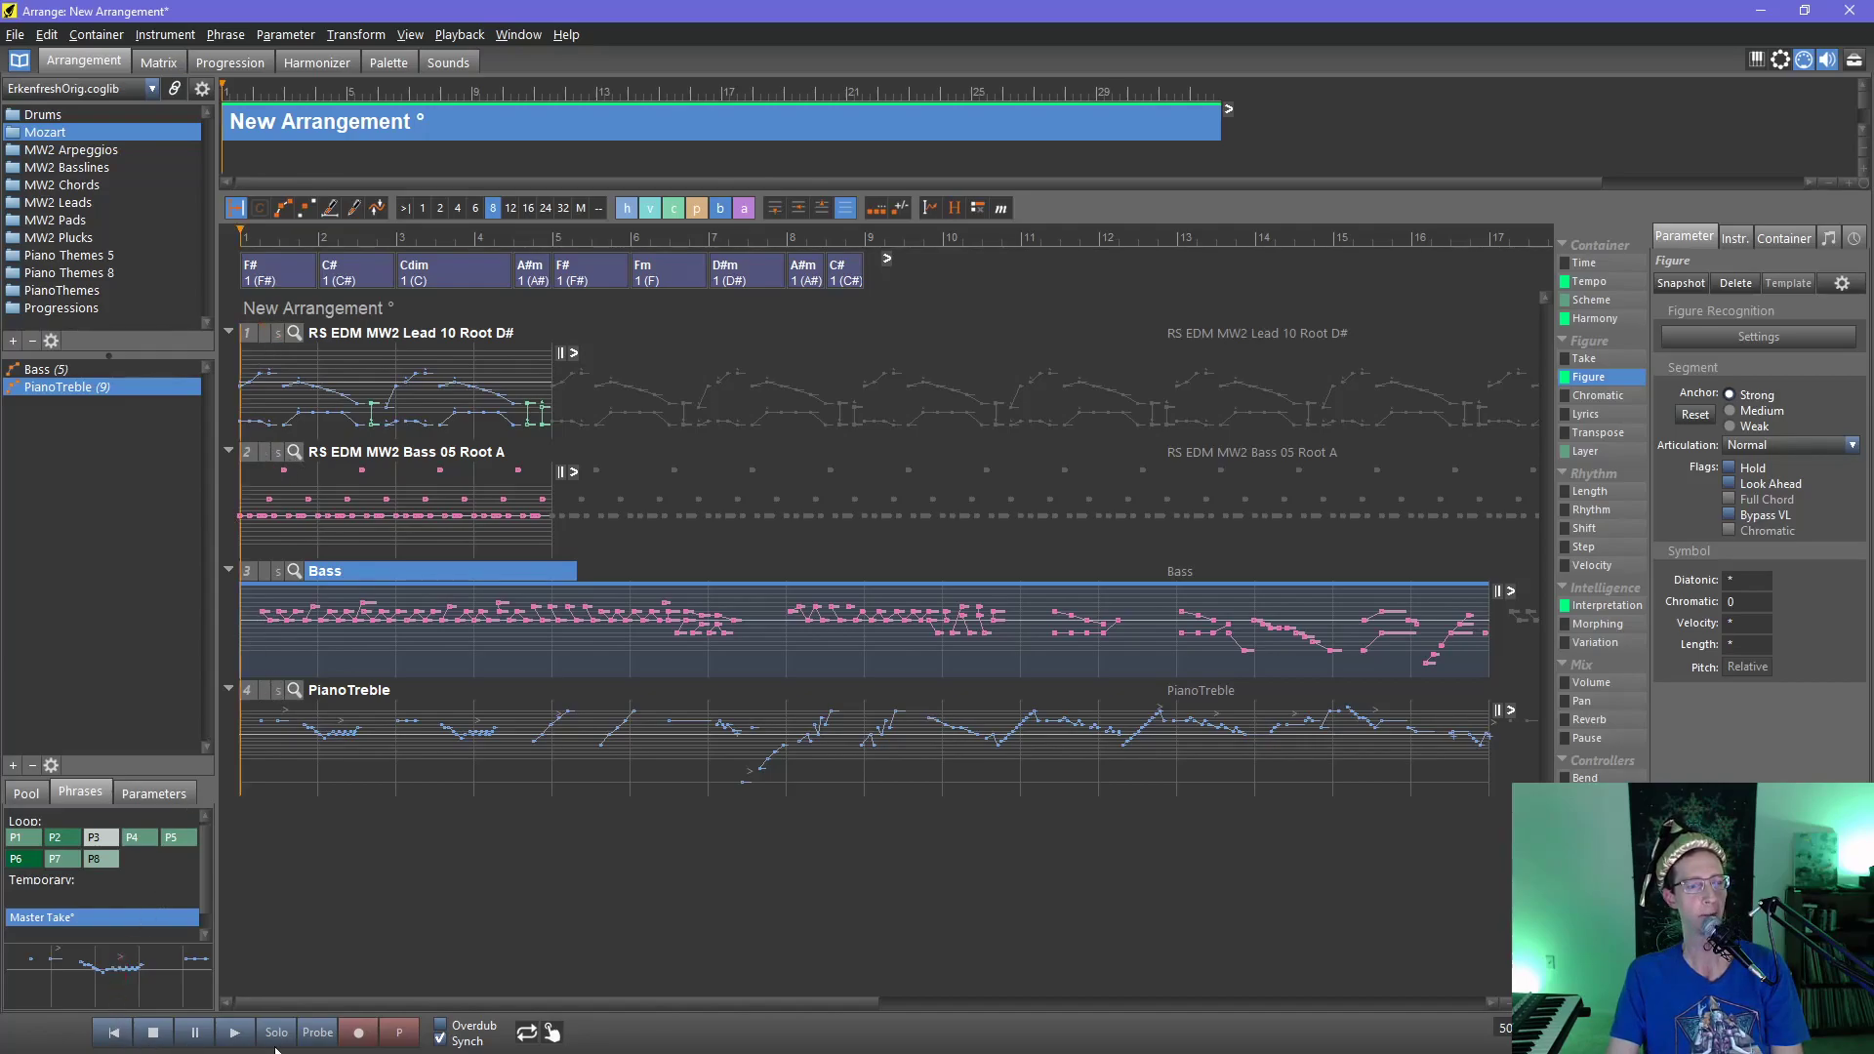
{"action": "left_click", "coordinate": [237, 1032]}
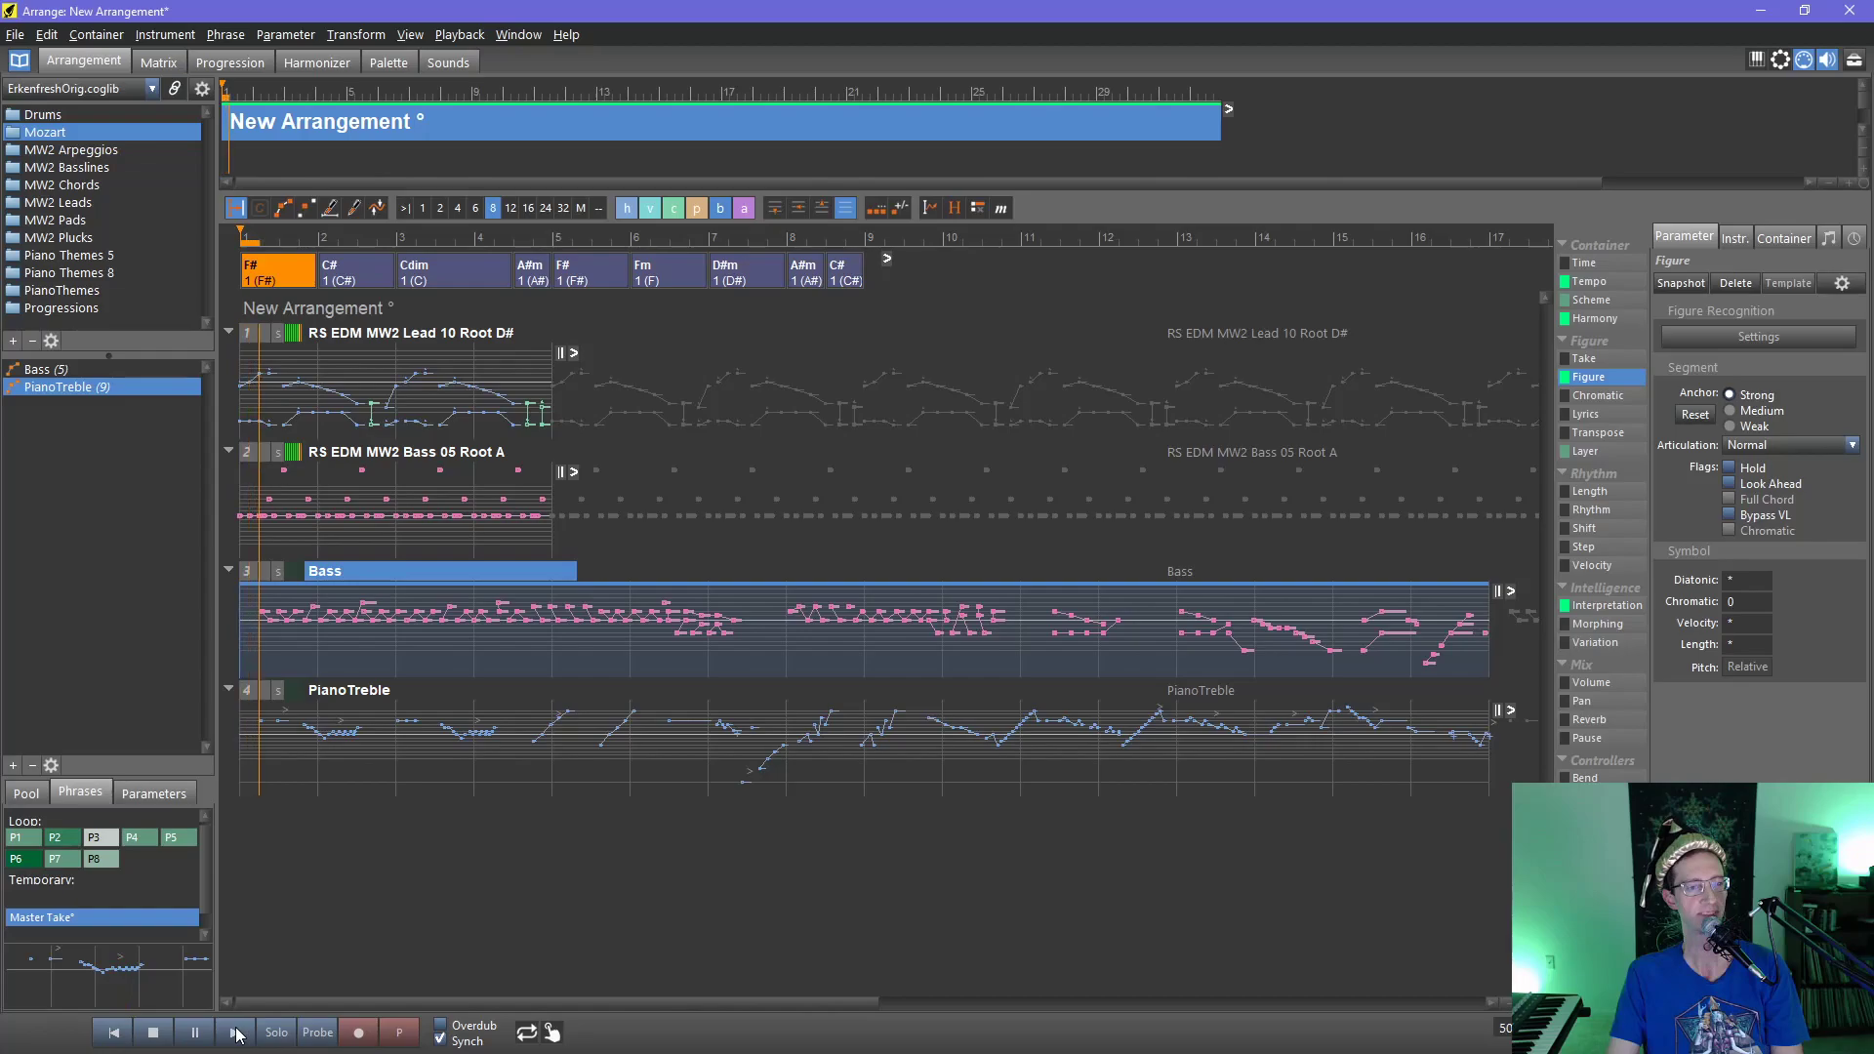
{"action": "left_click", "coordinate": [153, 1034]}
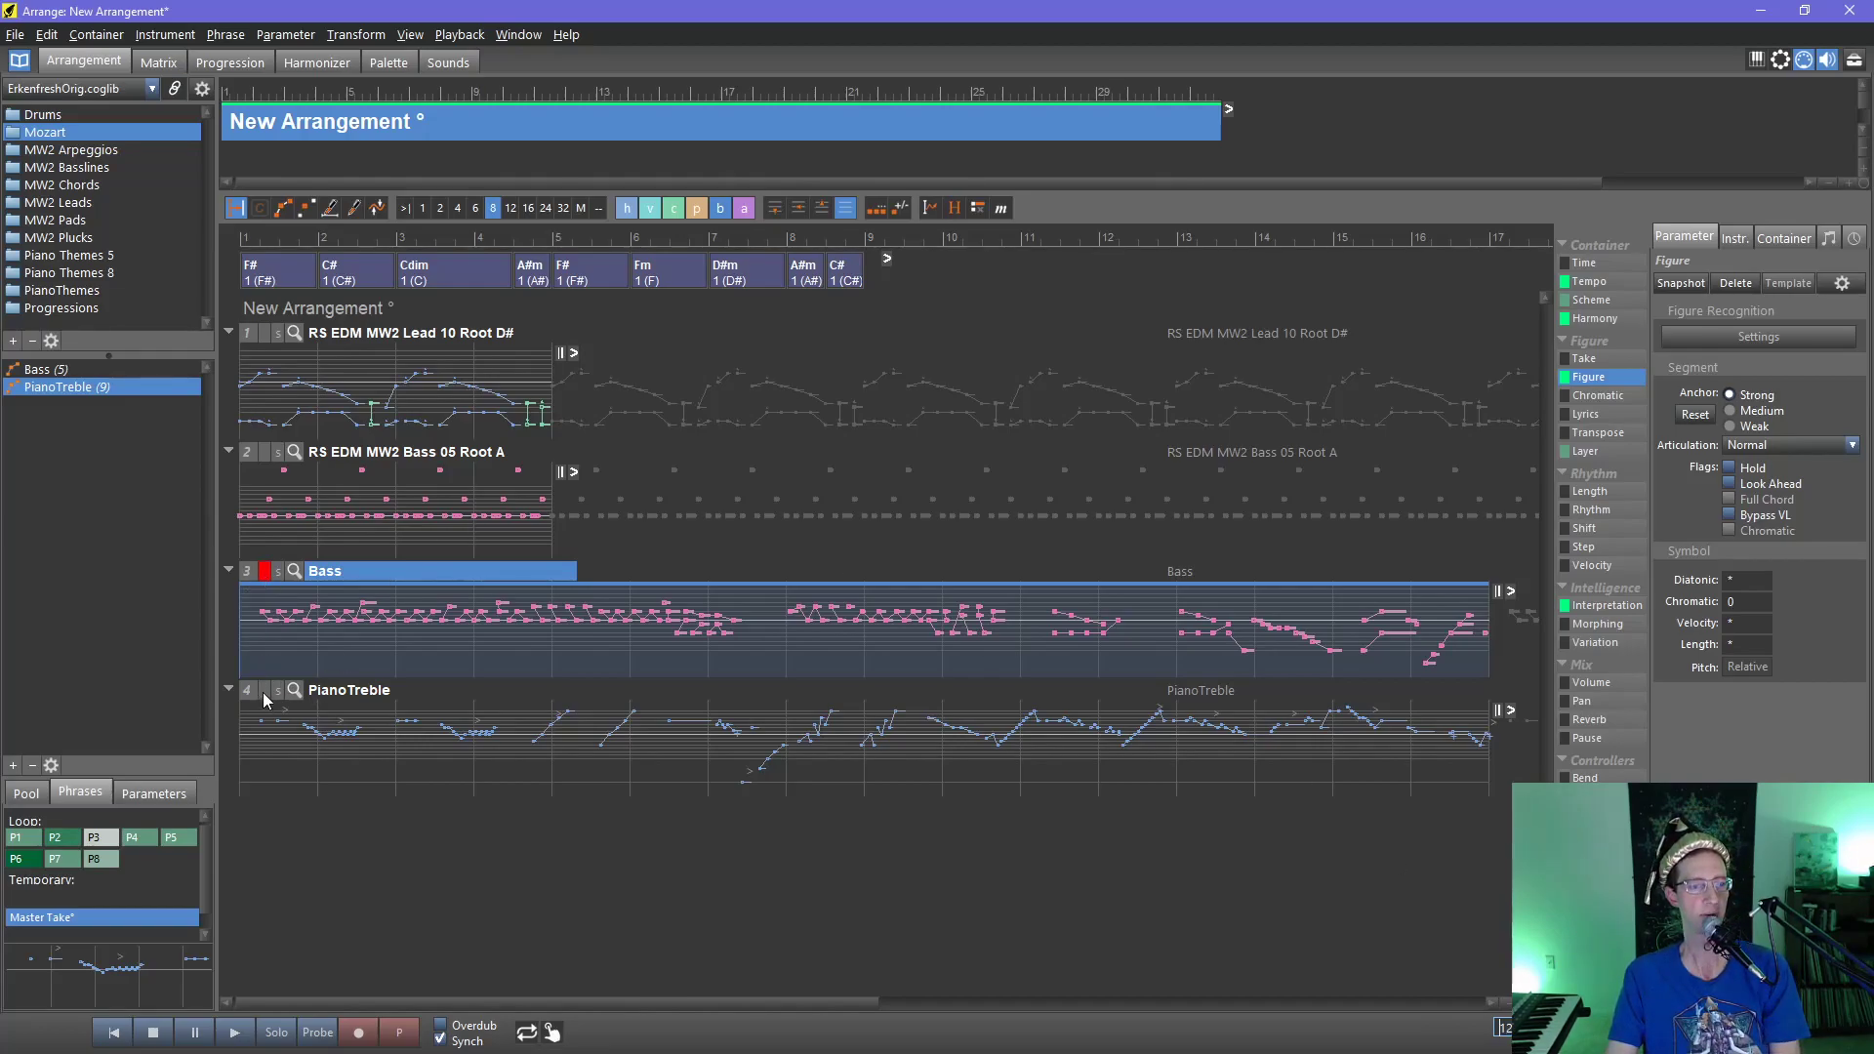
- Switch to Chrome and list Loopmasters' MIDI products from the FORMATS menu
{"action": "key", "text": "alt+Tab"}
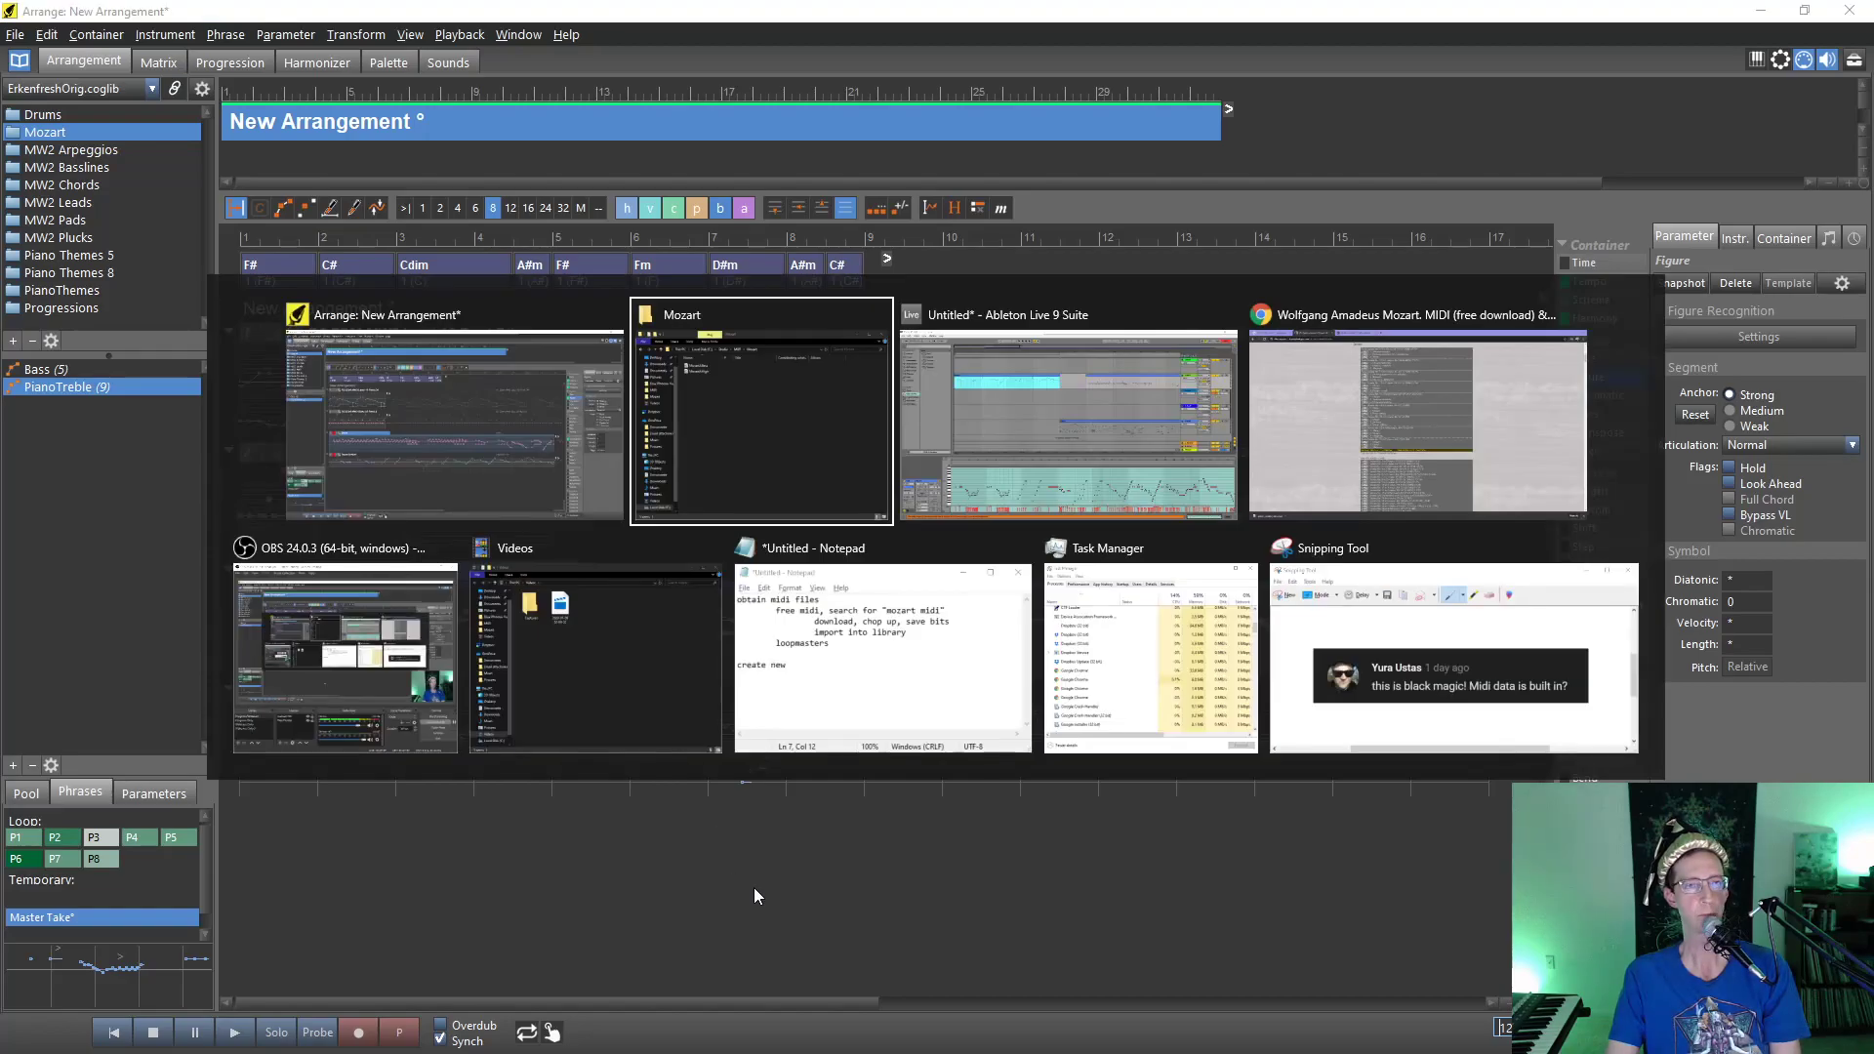
{"action": "left_click", "coordinate": [1269, 431]}
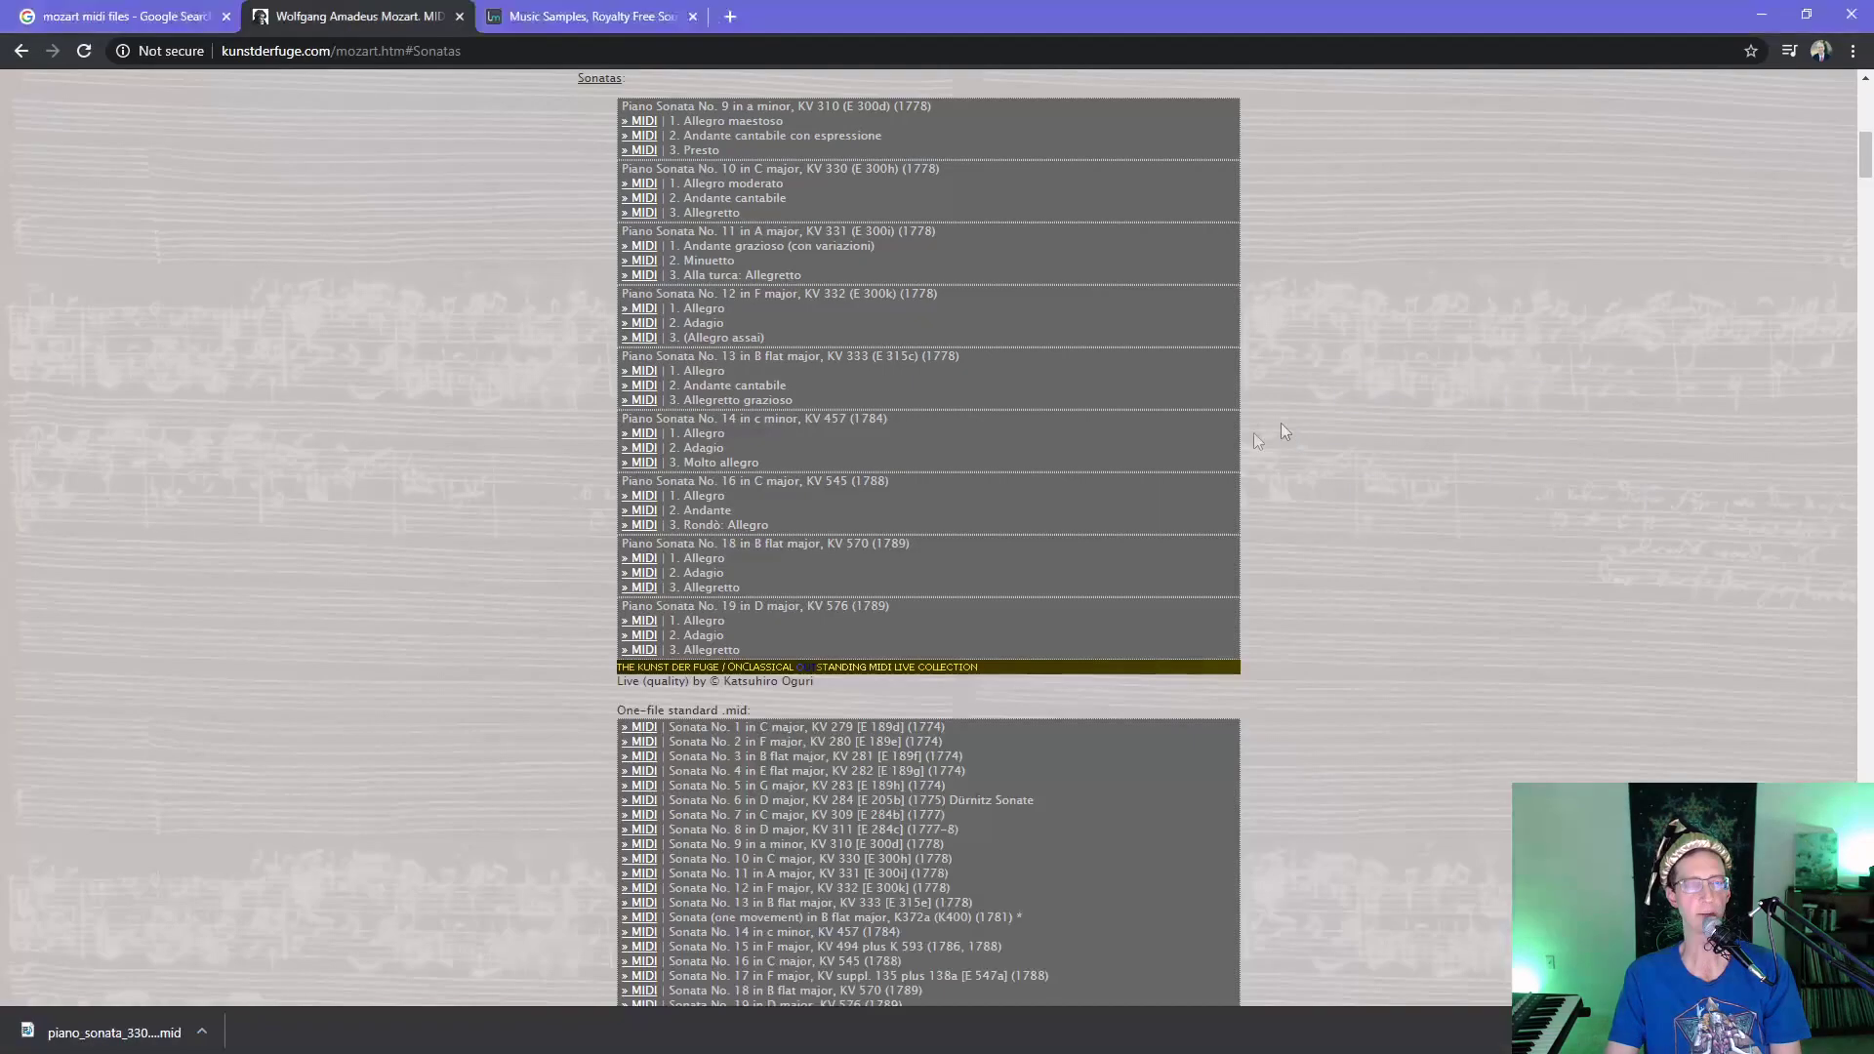
{"action": "left_click", "coordinate": [601, 16]}
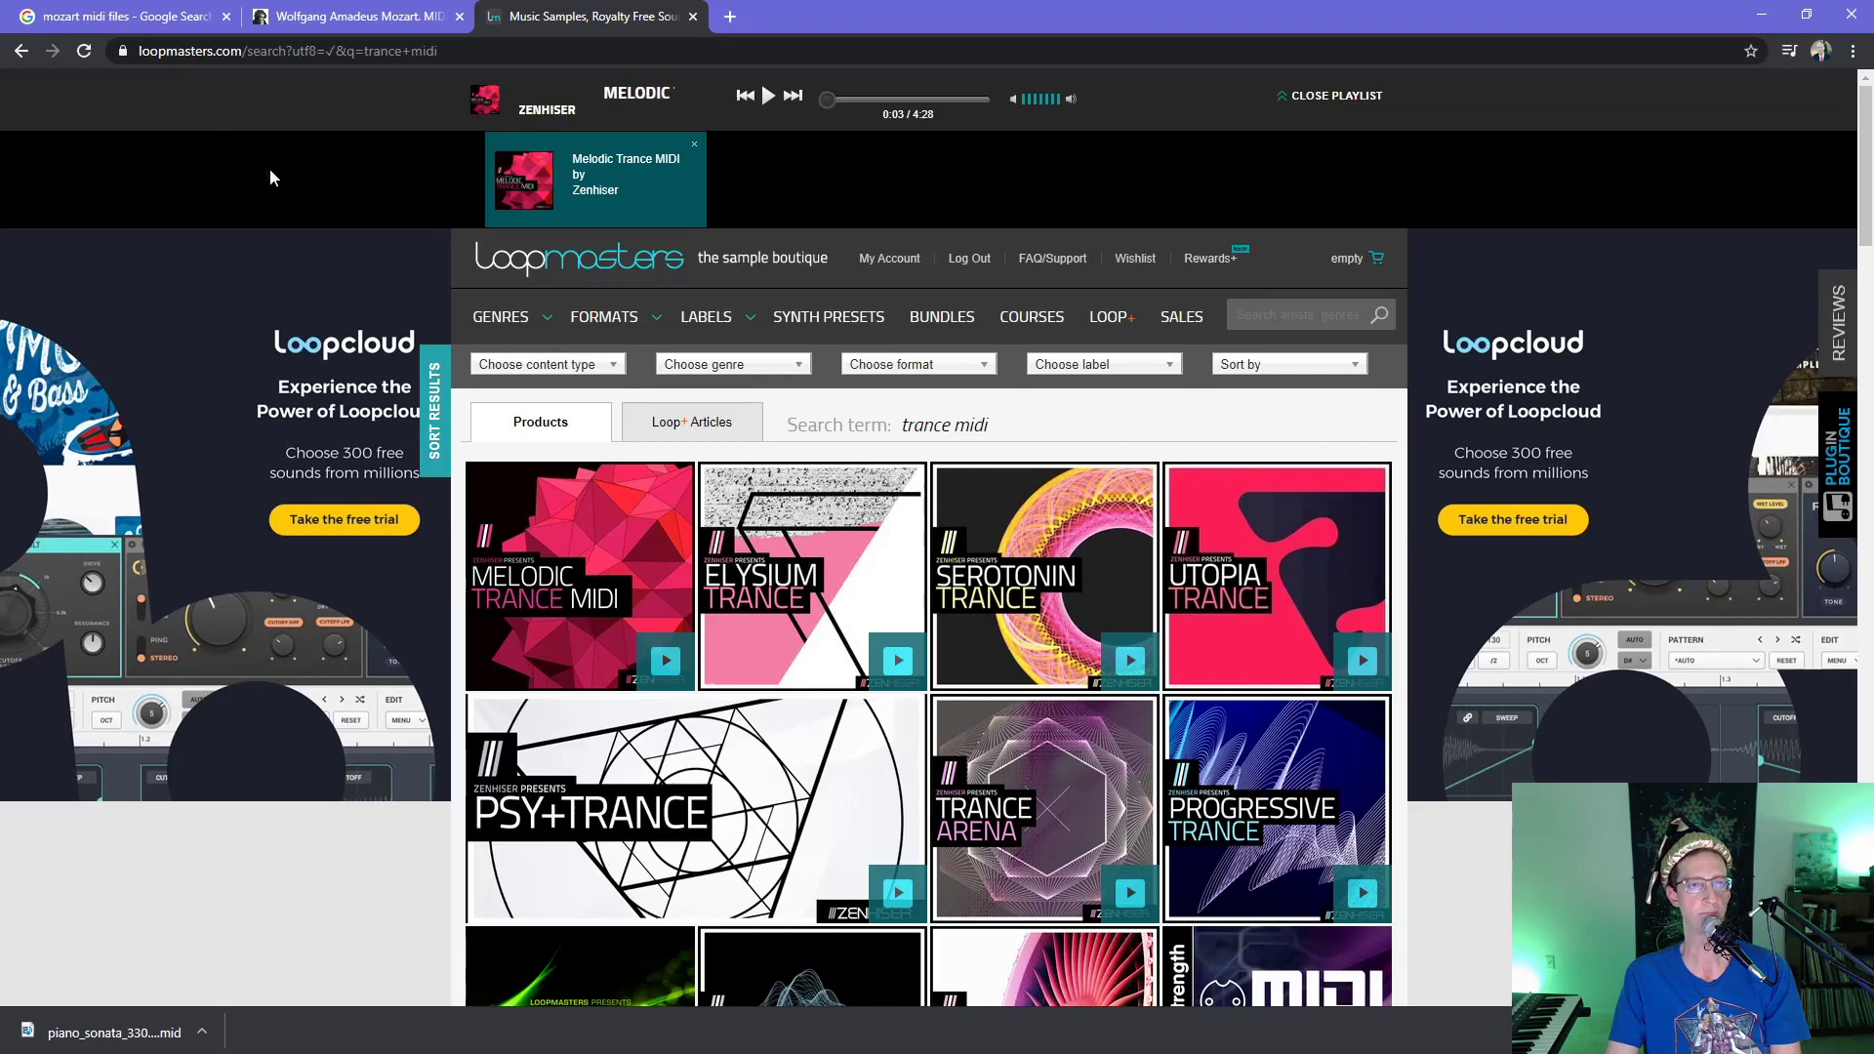
{"action": "mouse_move", "coordinate": [606, 318]}
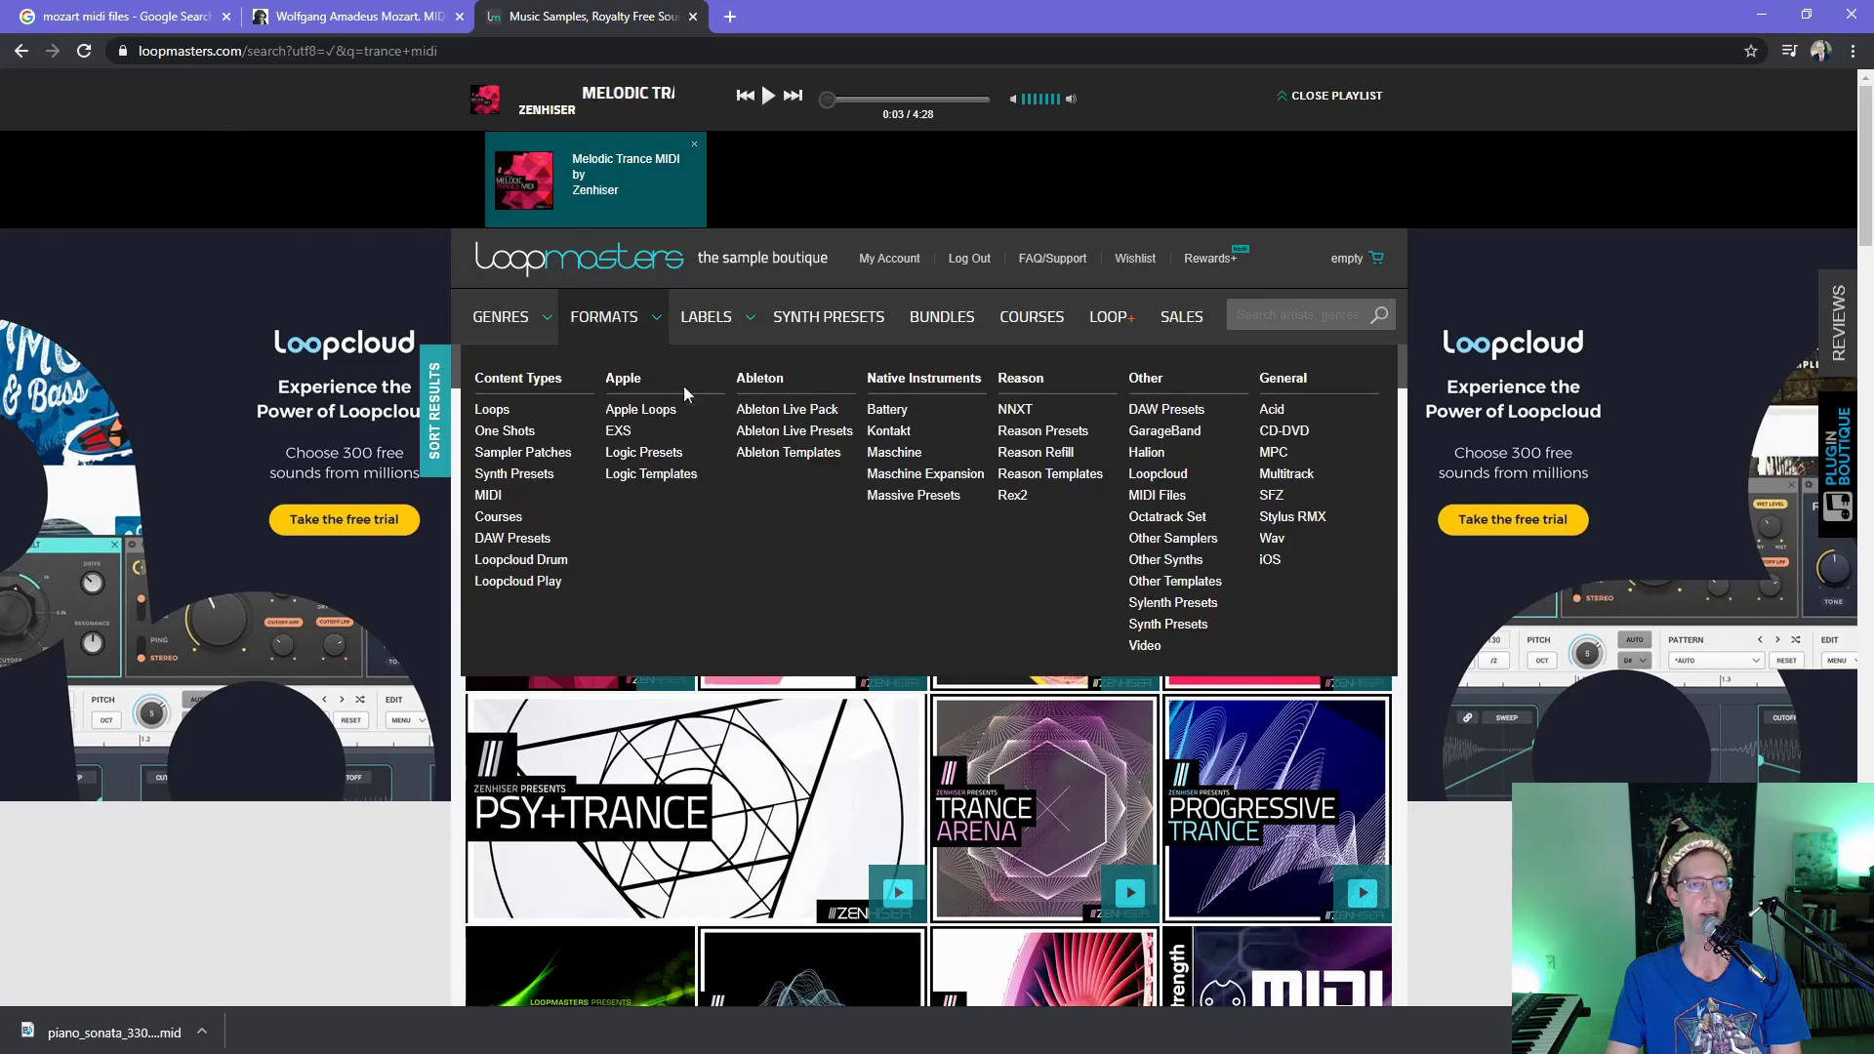
{"action": "left_click", "coordinate": [488, 495]}
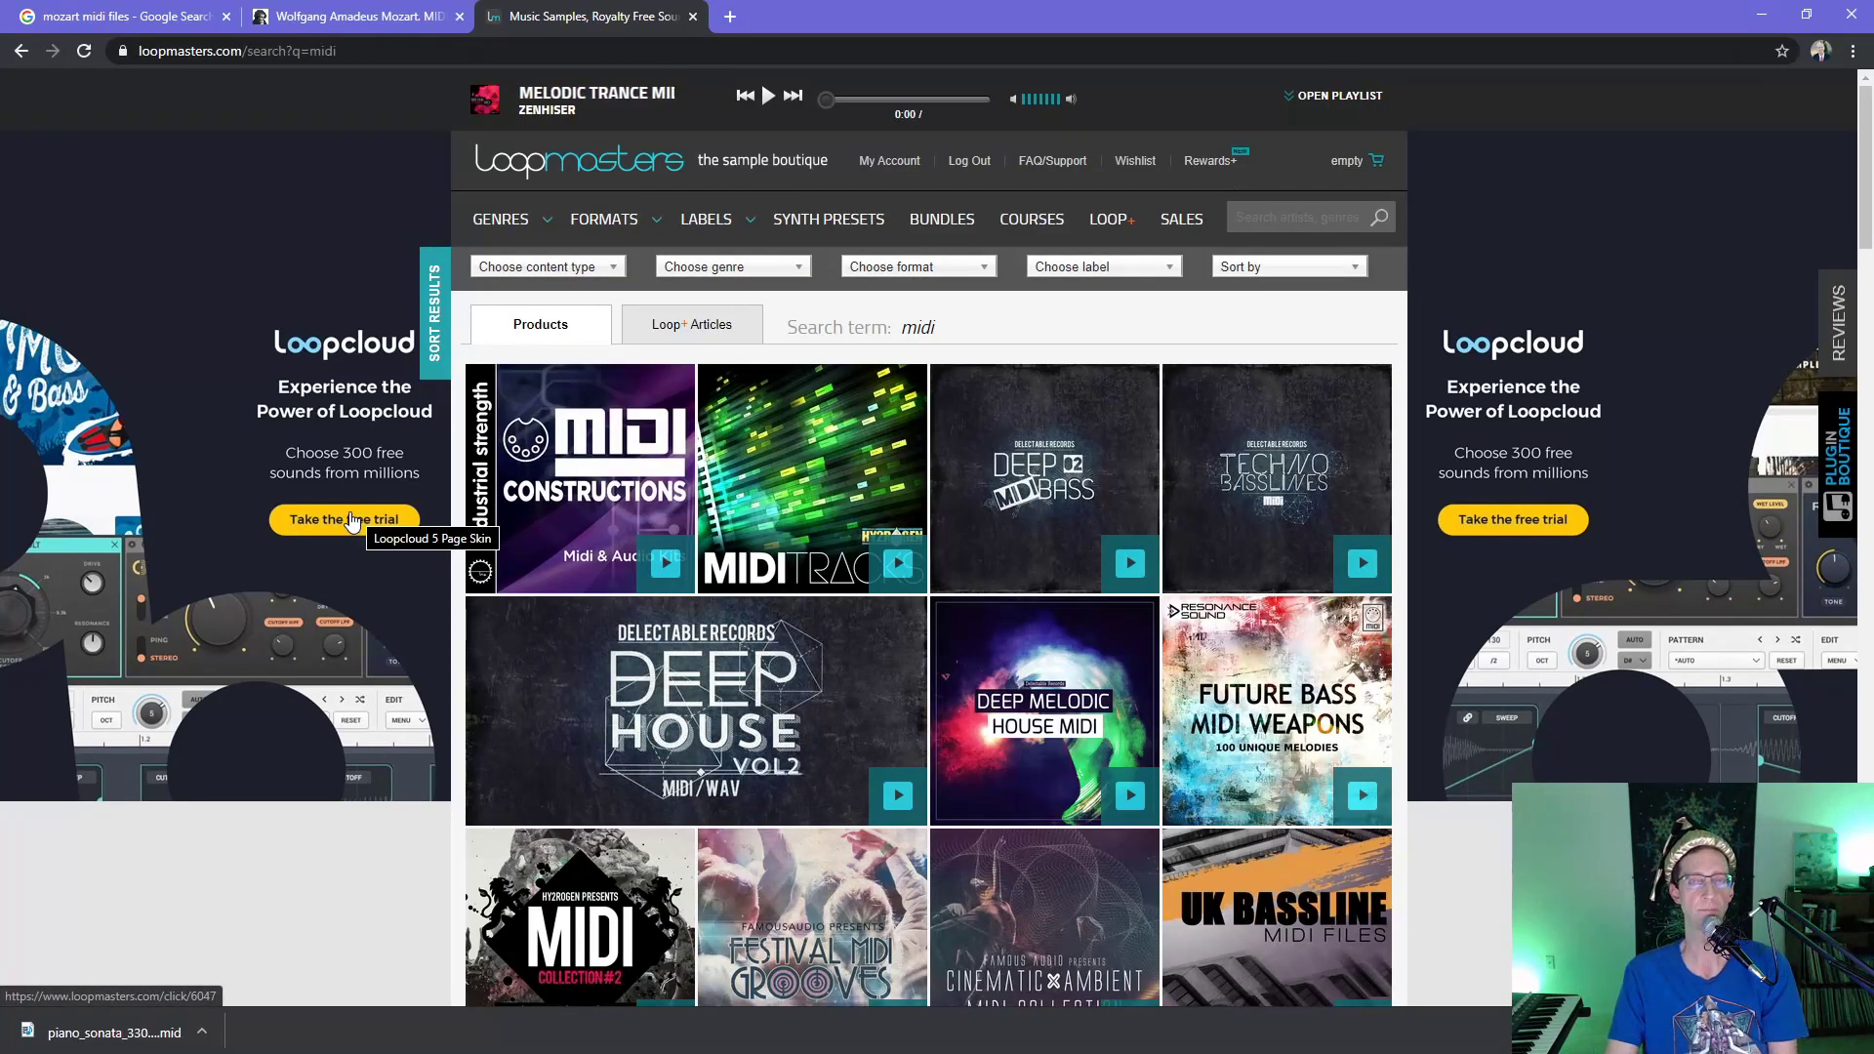
{"action": "mouse_move", "coordinate": [725, 670]}
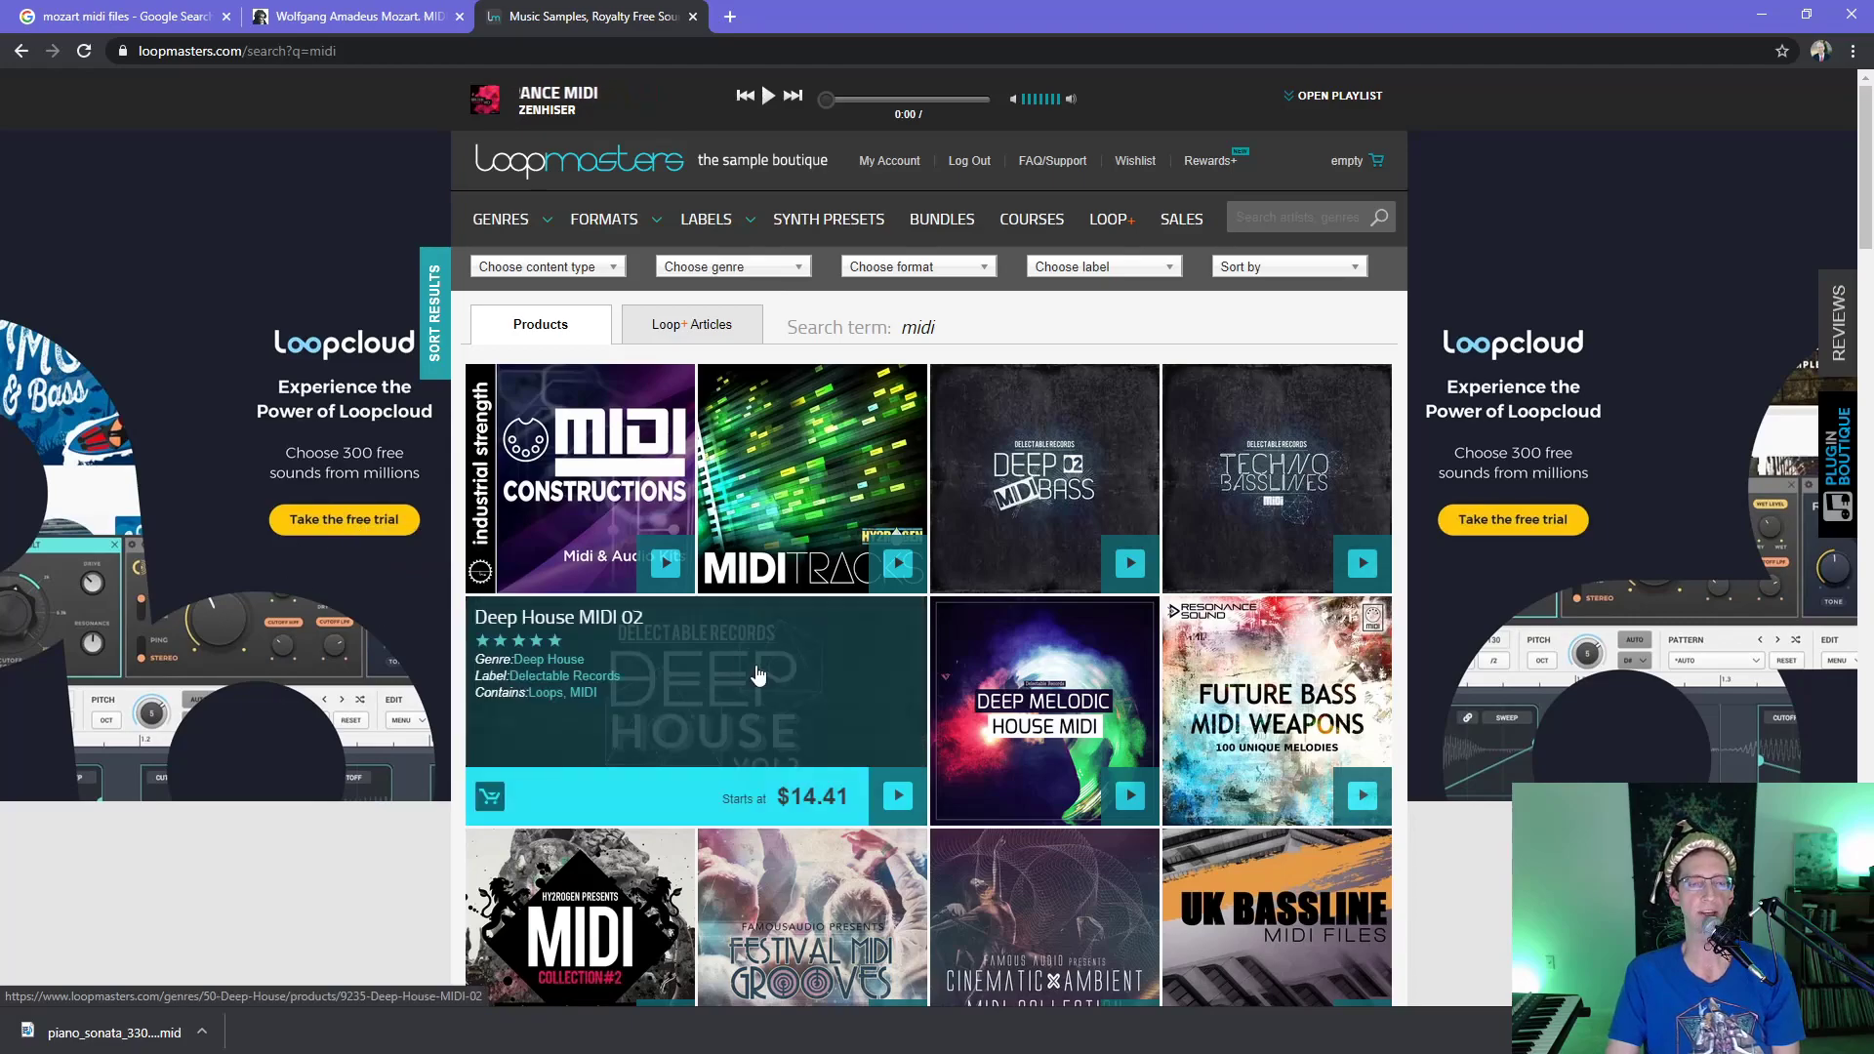
{"action": "mouse_move", "coordinate": [592, 493]}
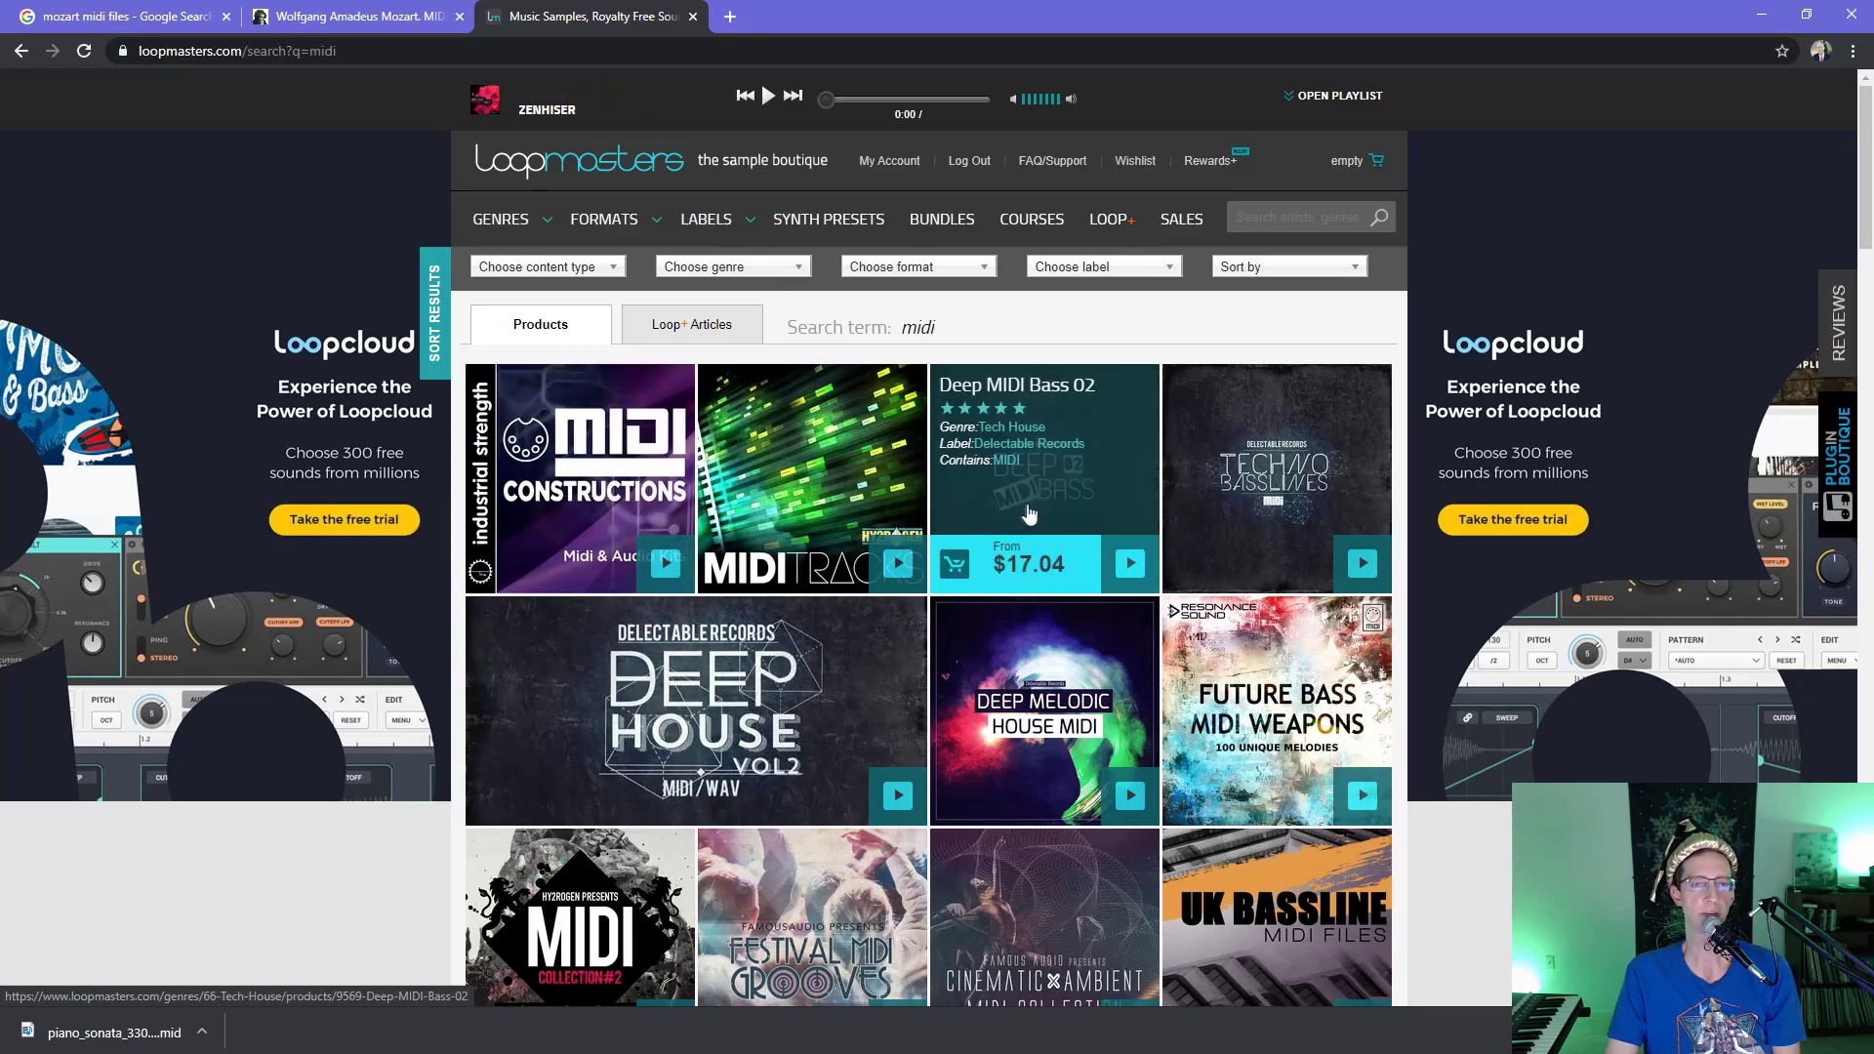
{"action": "mouse_move", "coordinate": [1263, 773]}
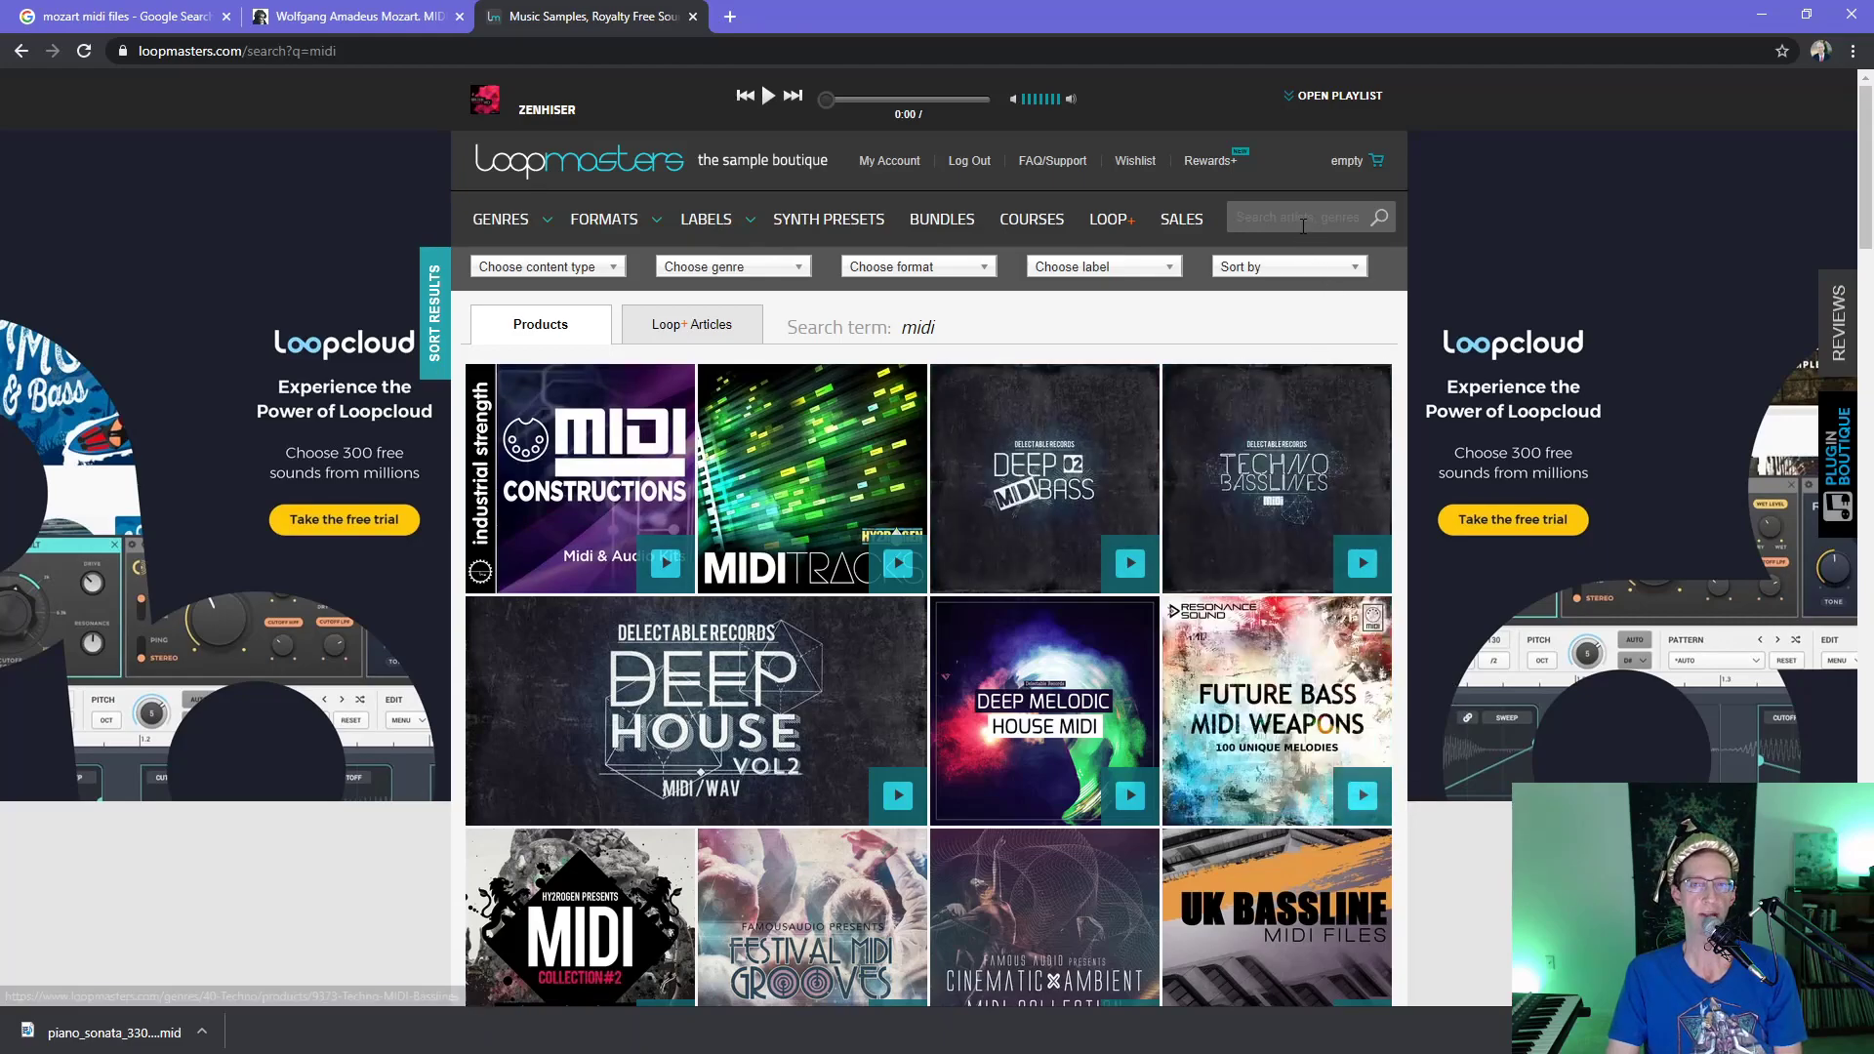
{"action": "left_click", "coordinate": [1261, 217]}
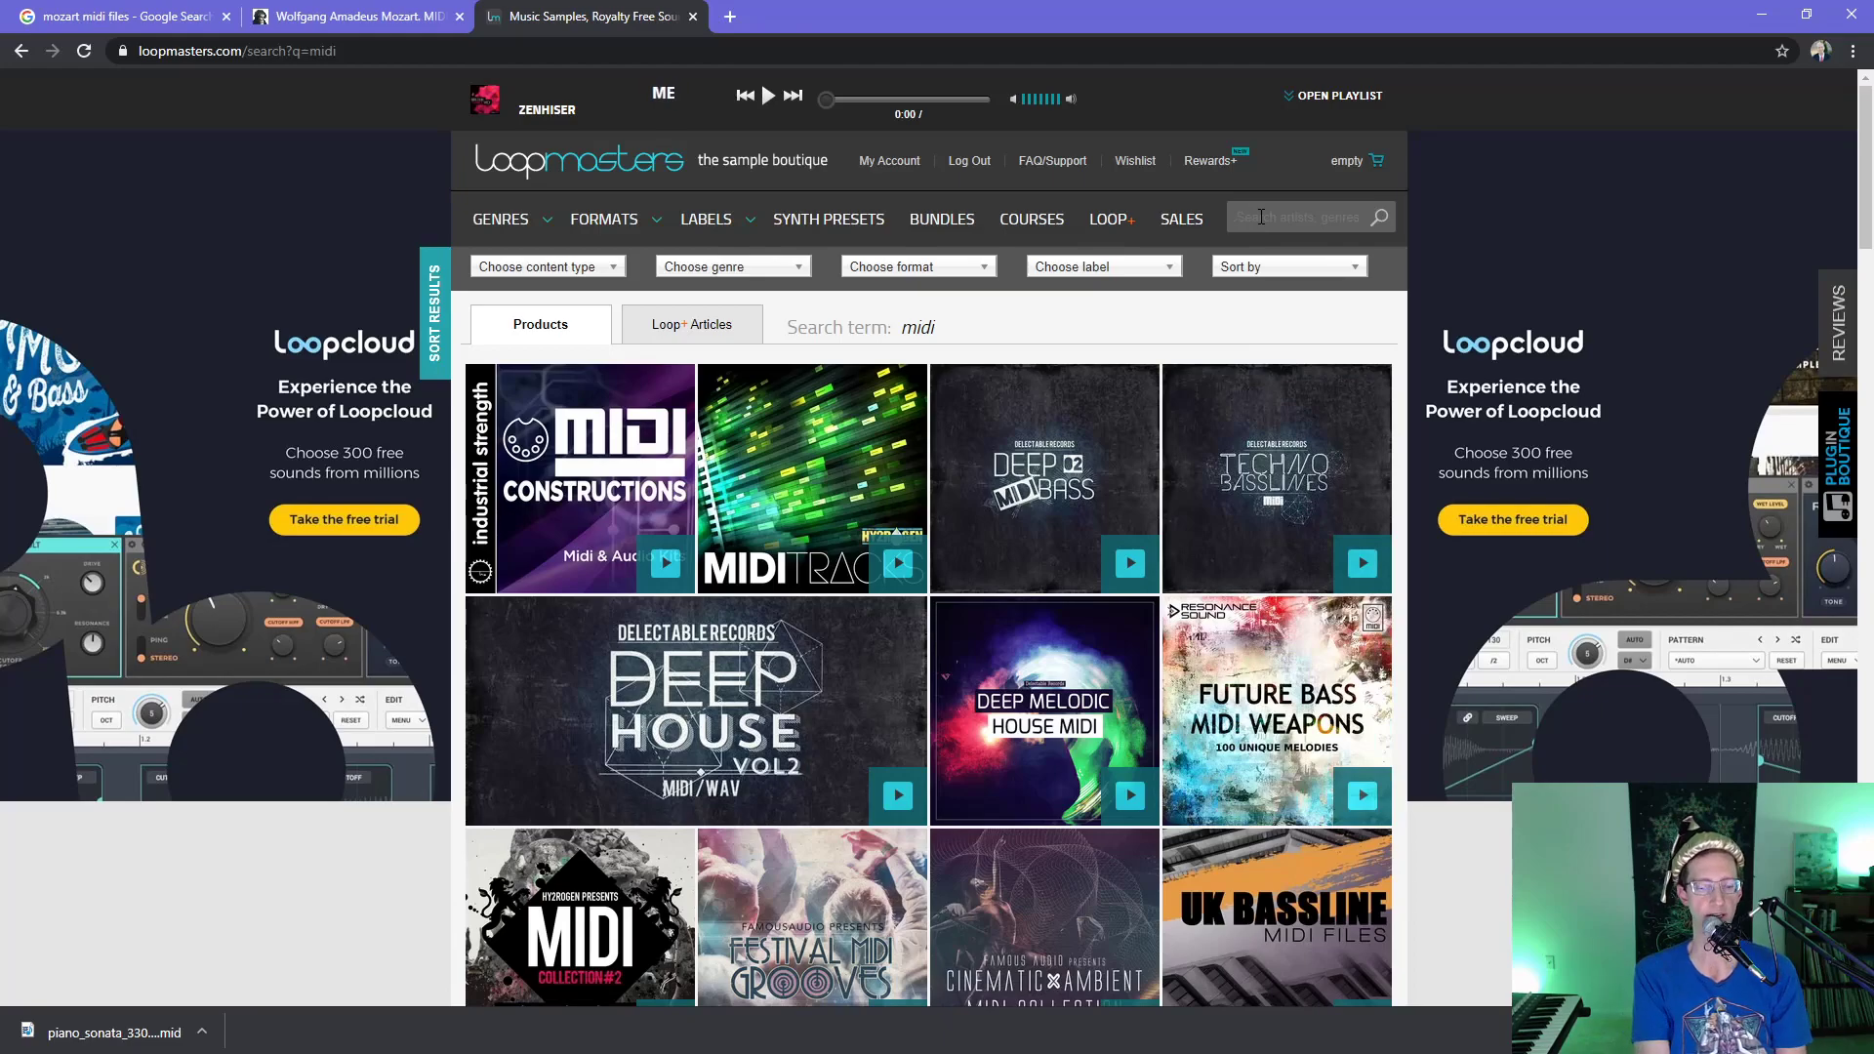
- Search Loopmasters for 'piano themes' and scroll through the results
{"action": "type", "text": "piano"}
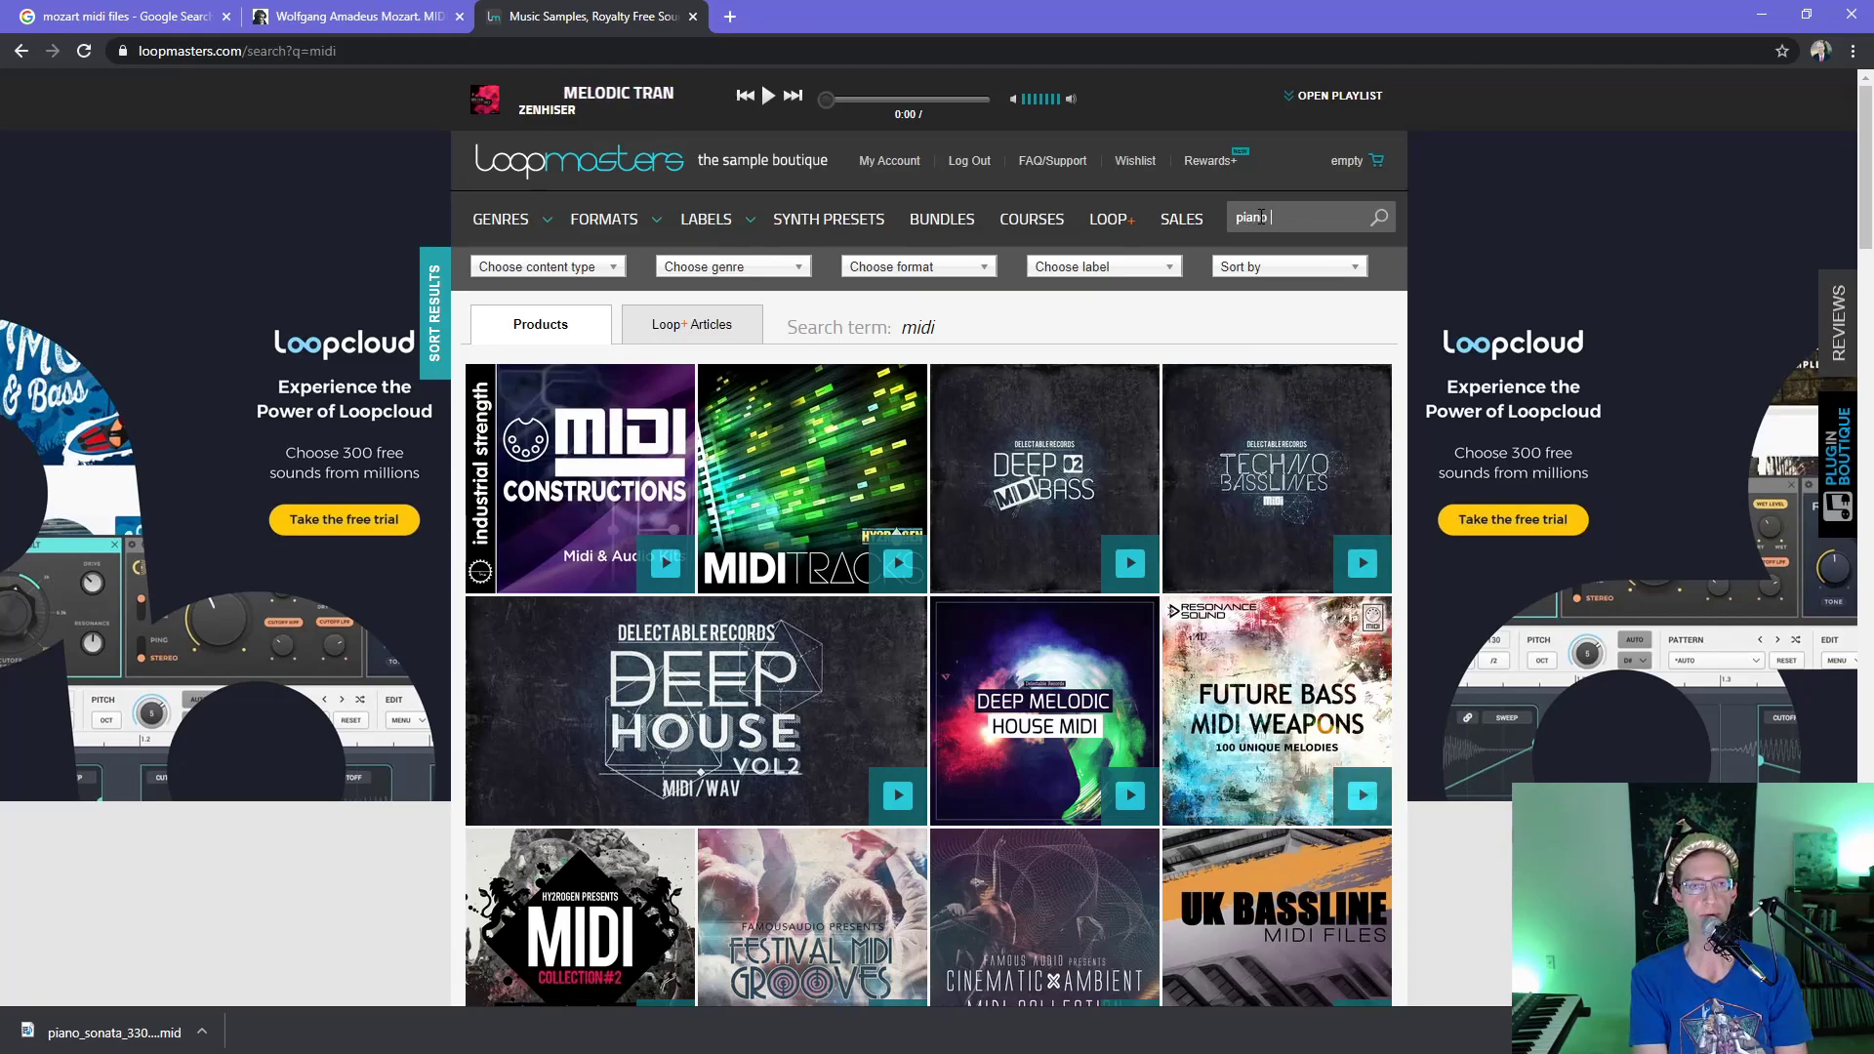
{"action": "type", "text": " themes"}
{"action": "key", "text": "Return"}
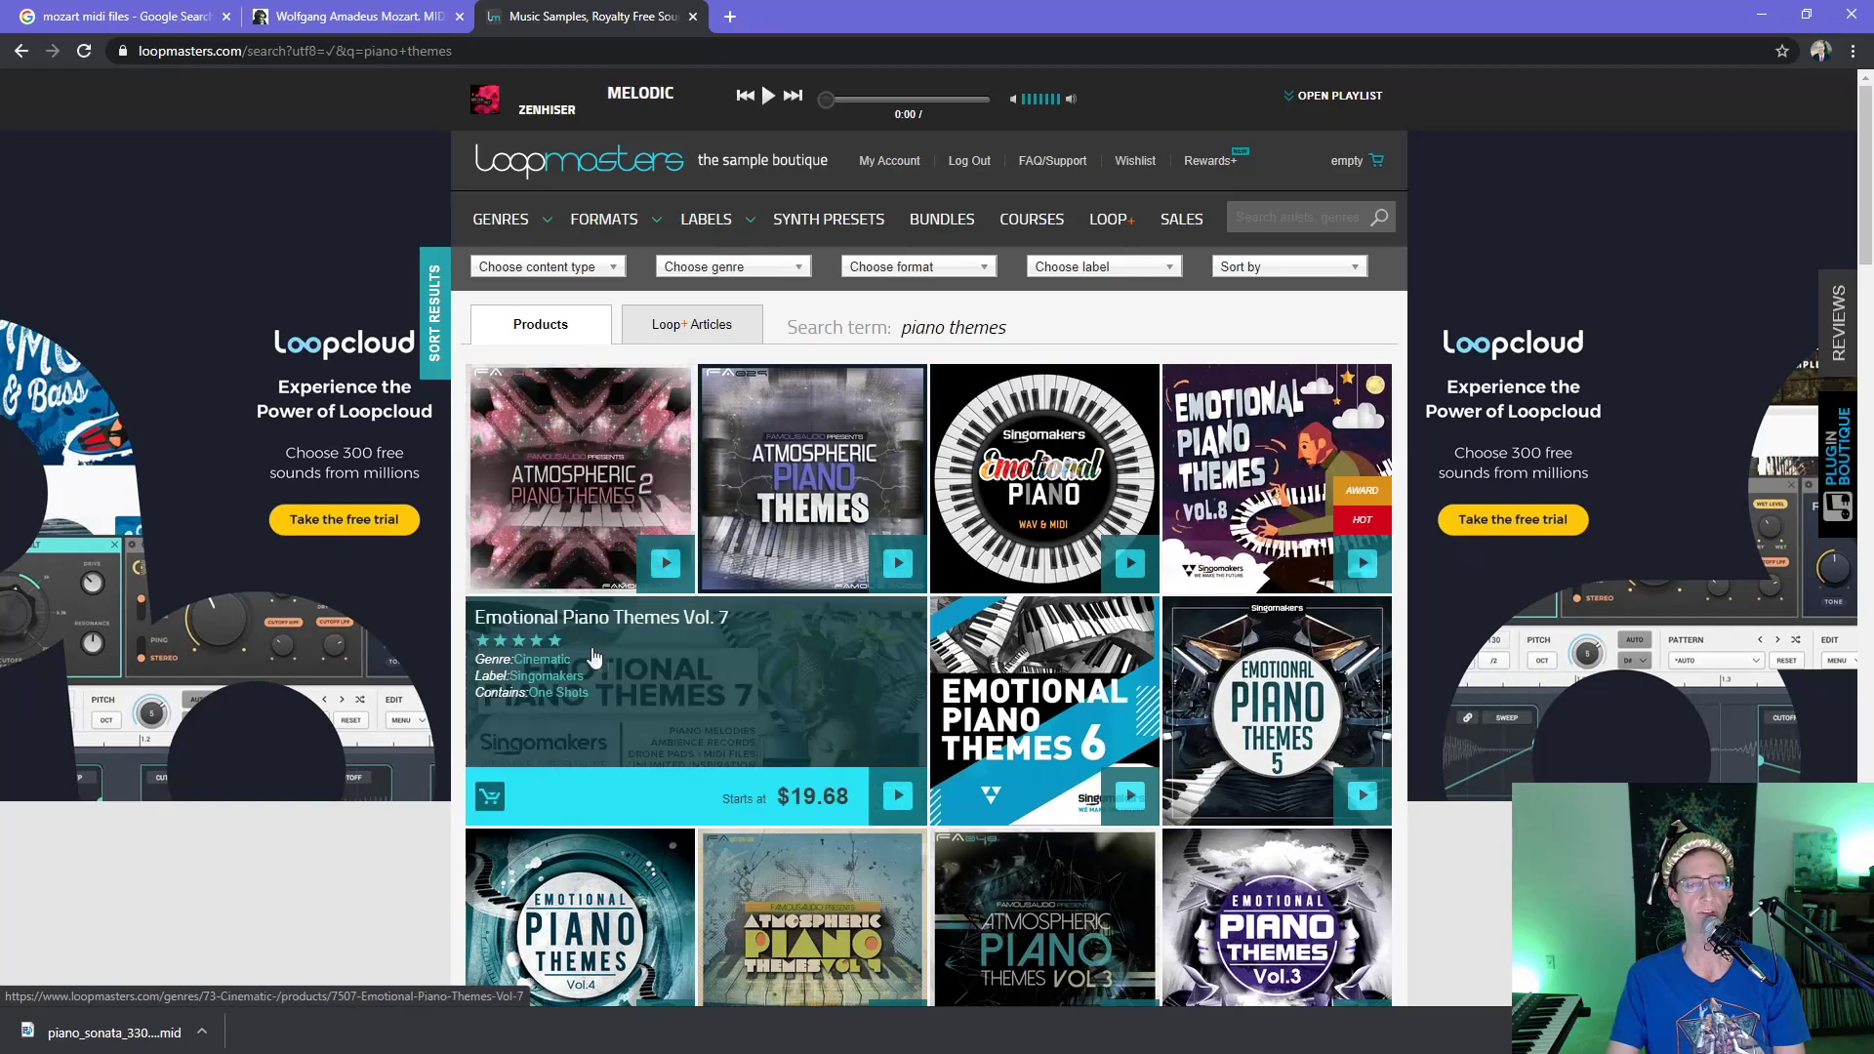
{"action": "scroll", "coordinate": [1292, 652], "scroll_direction": "down", "scroll_amount": 2}
{"action": "scroll", "coordinate": [1290, 650], "scroll_direction": "down", "scroll_amount": 5}
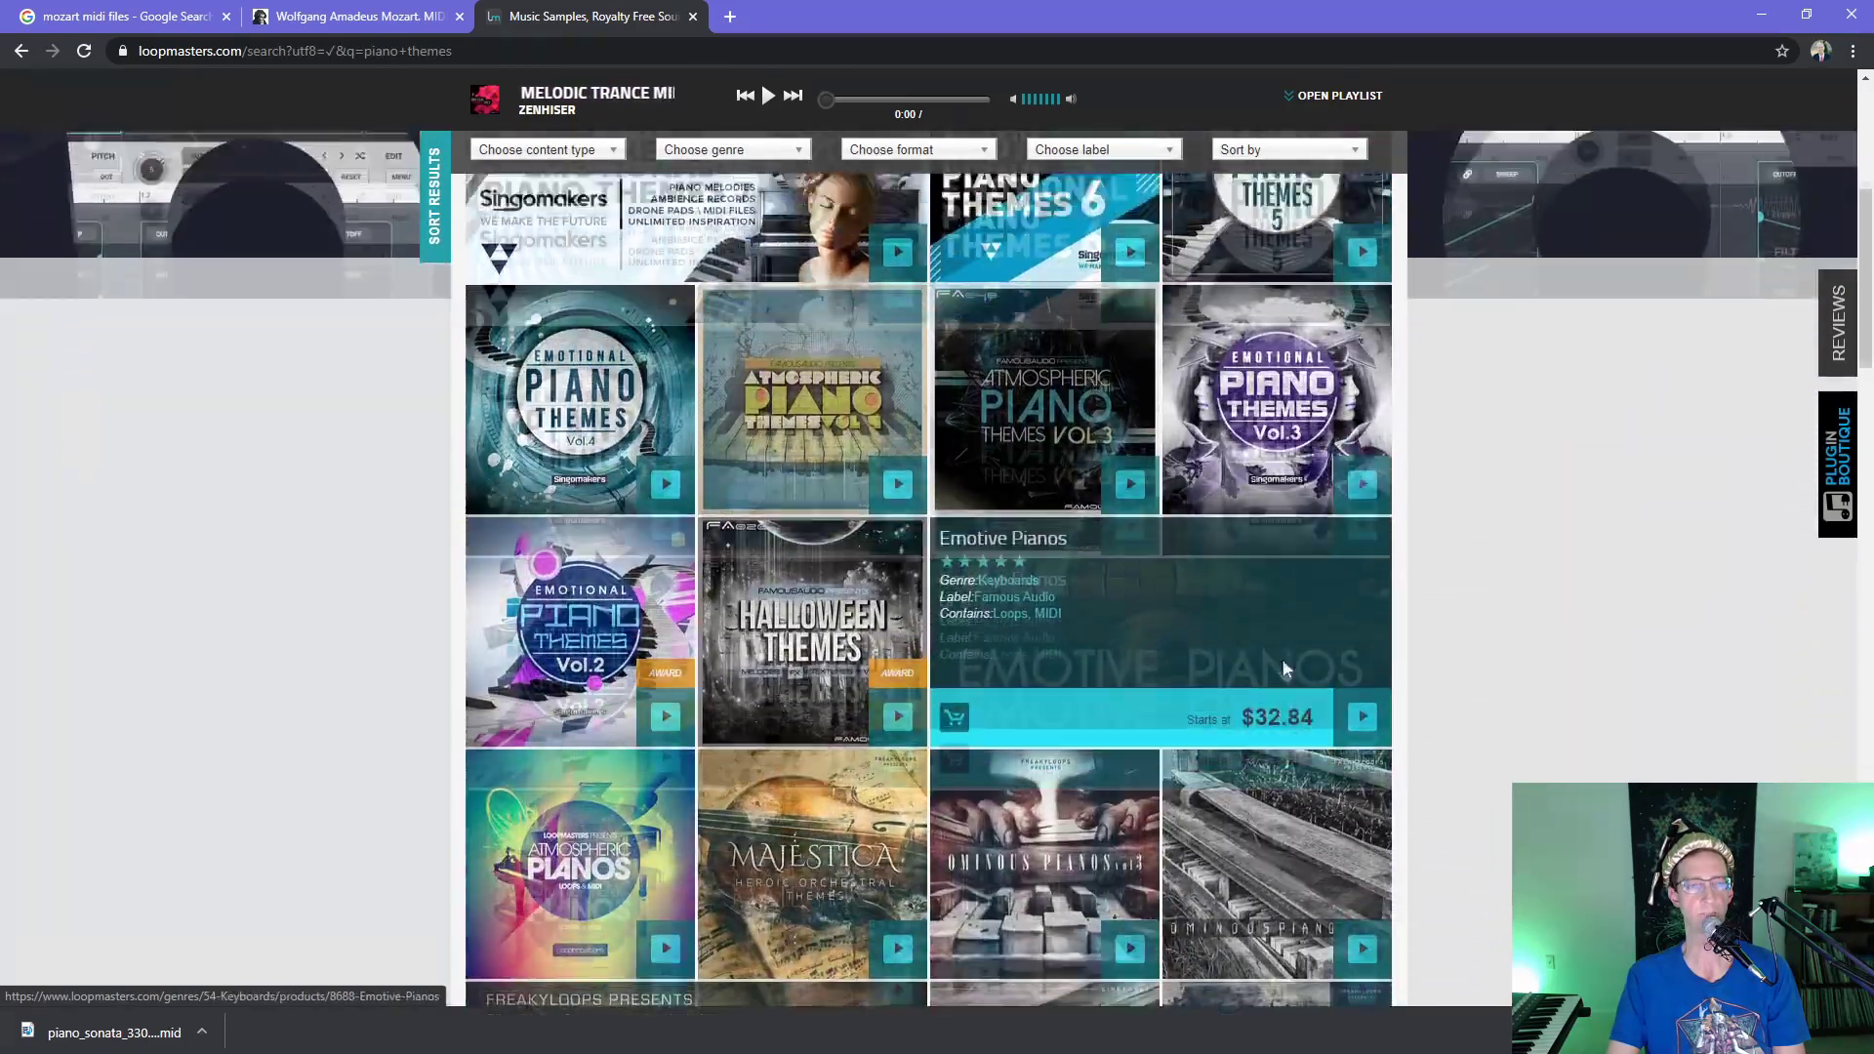
{"action": "scroll", "coordinate": [1280, 661], "scroll_direction": "up", "scroll_amount": 7}
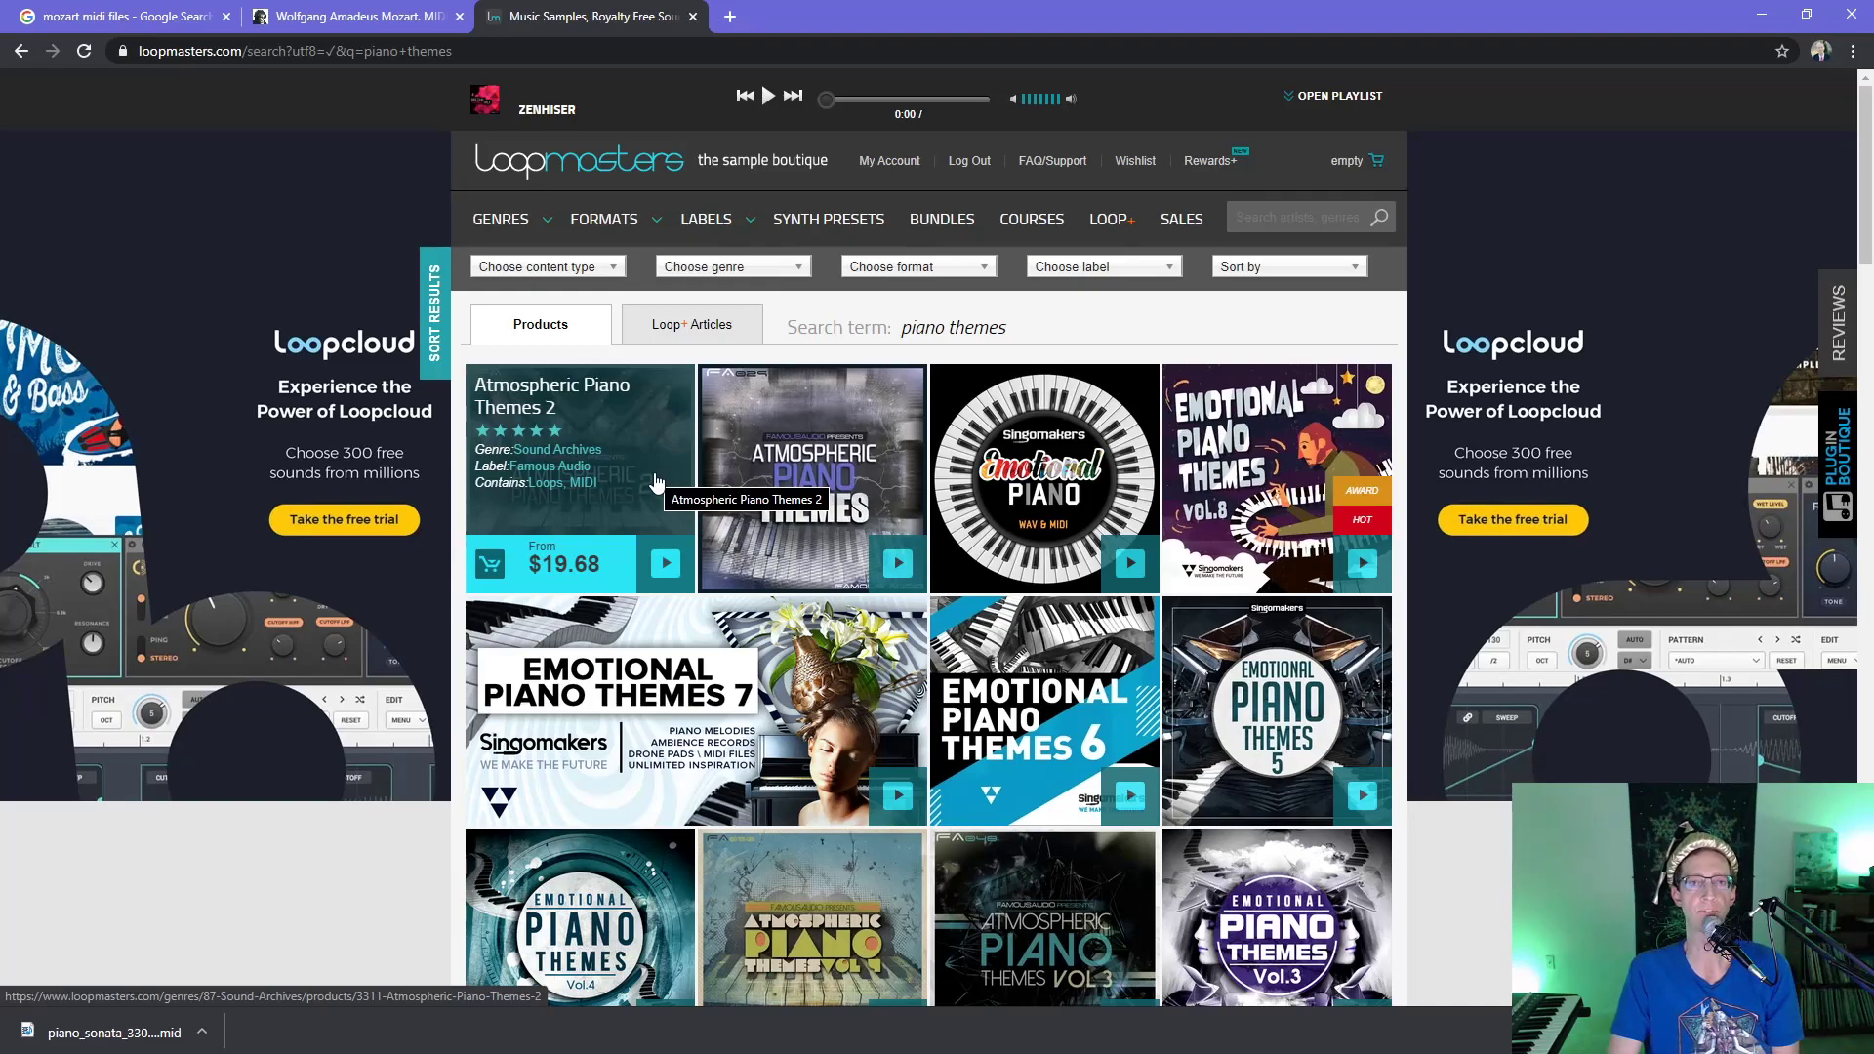
{"action": "key", "text": "alt+Tab"}
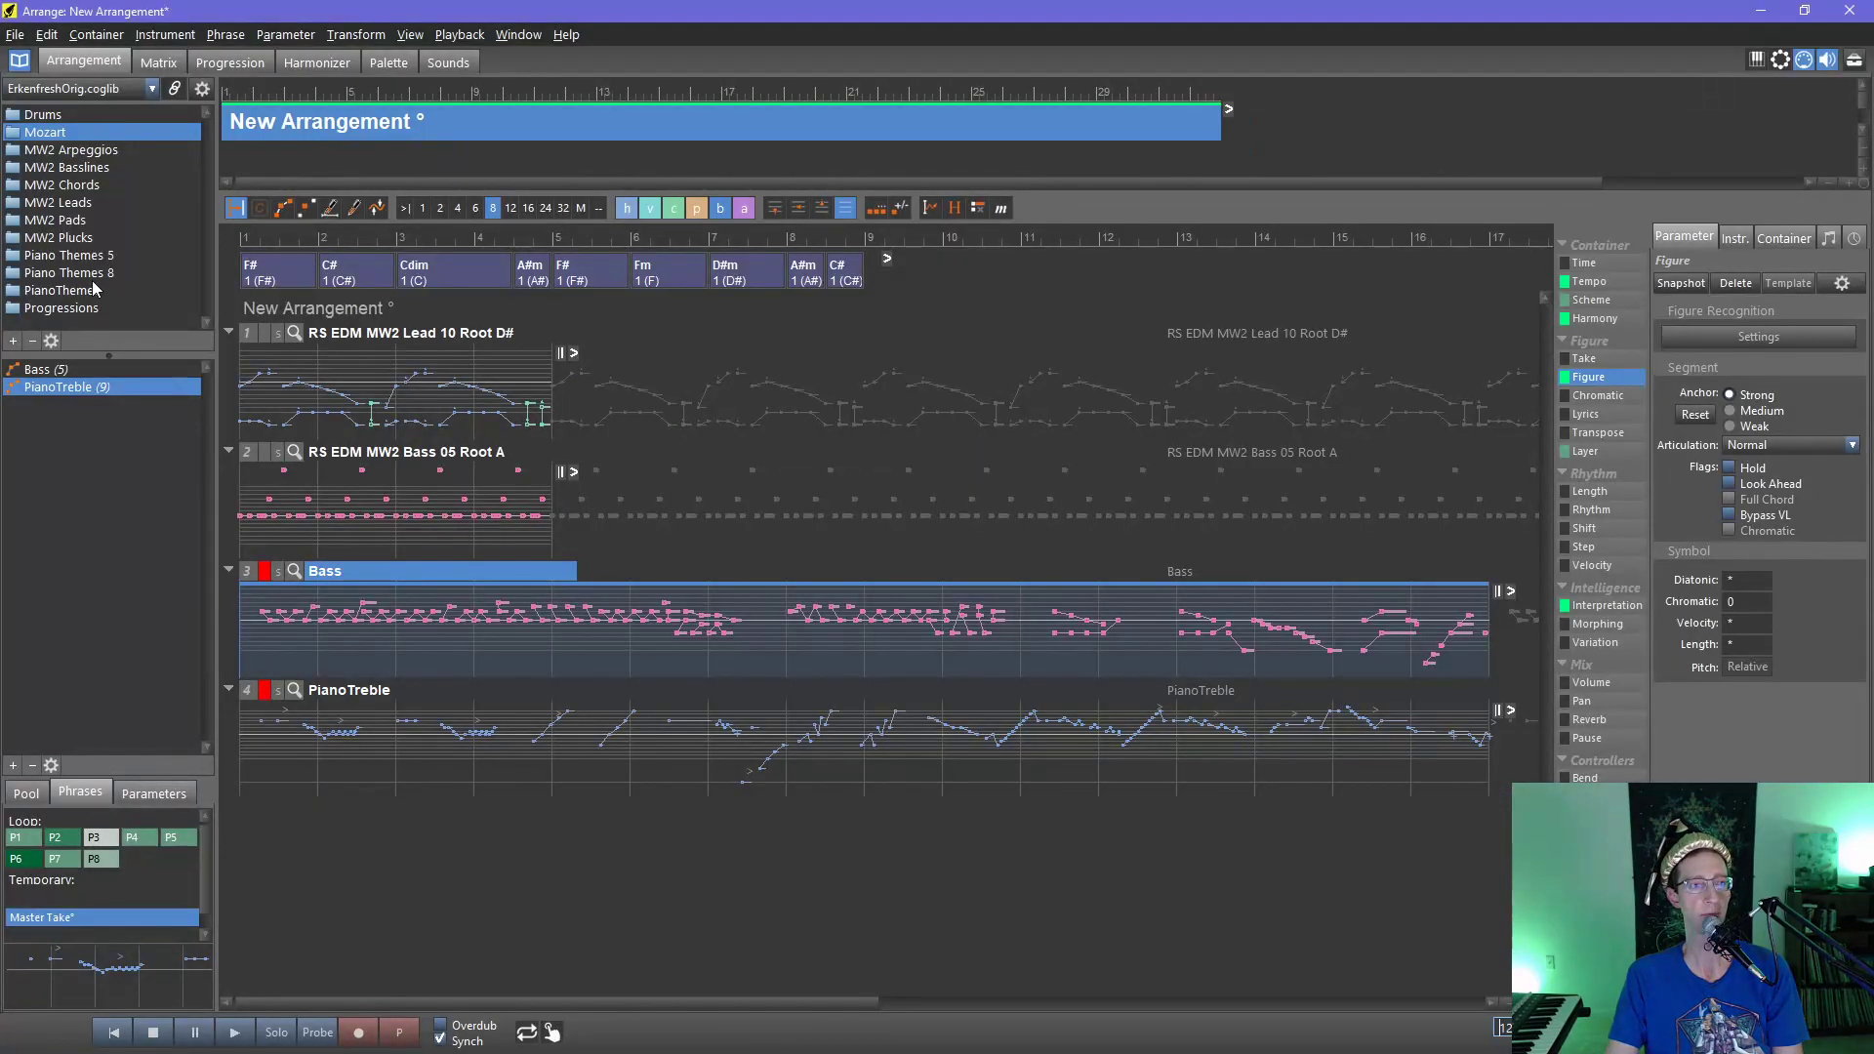
- Preview Piano Themes 8 phrases, then drag SEP8_Kit_07_120_BPM_D#_Piano_02 below PianoTreble as track 5
{"action": "left_click", "coordinate": [89, 273]}
{"action": "left_click", "coordinate": [110, 512]}
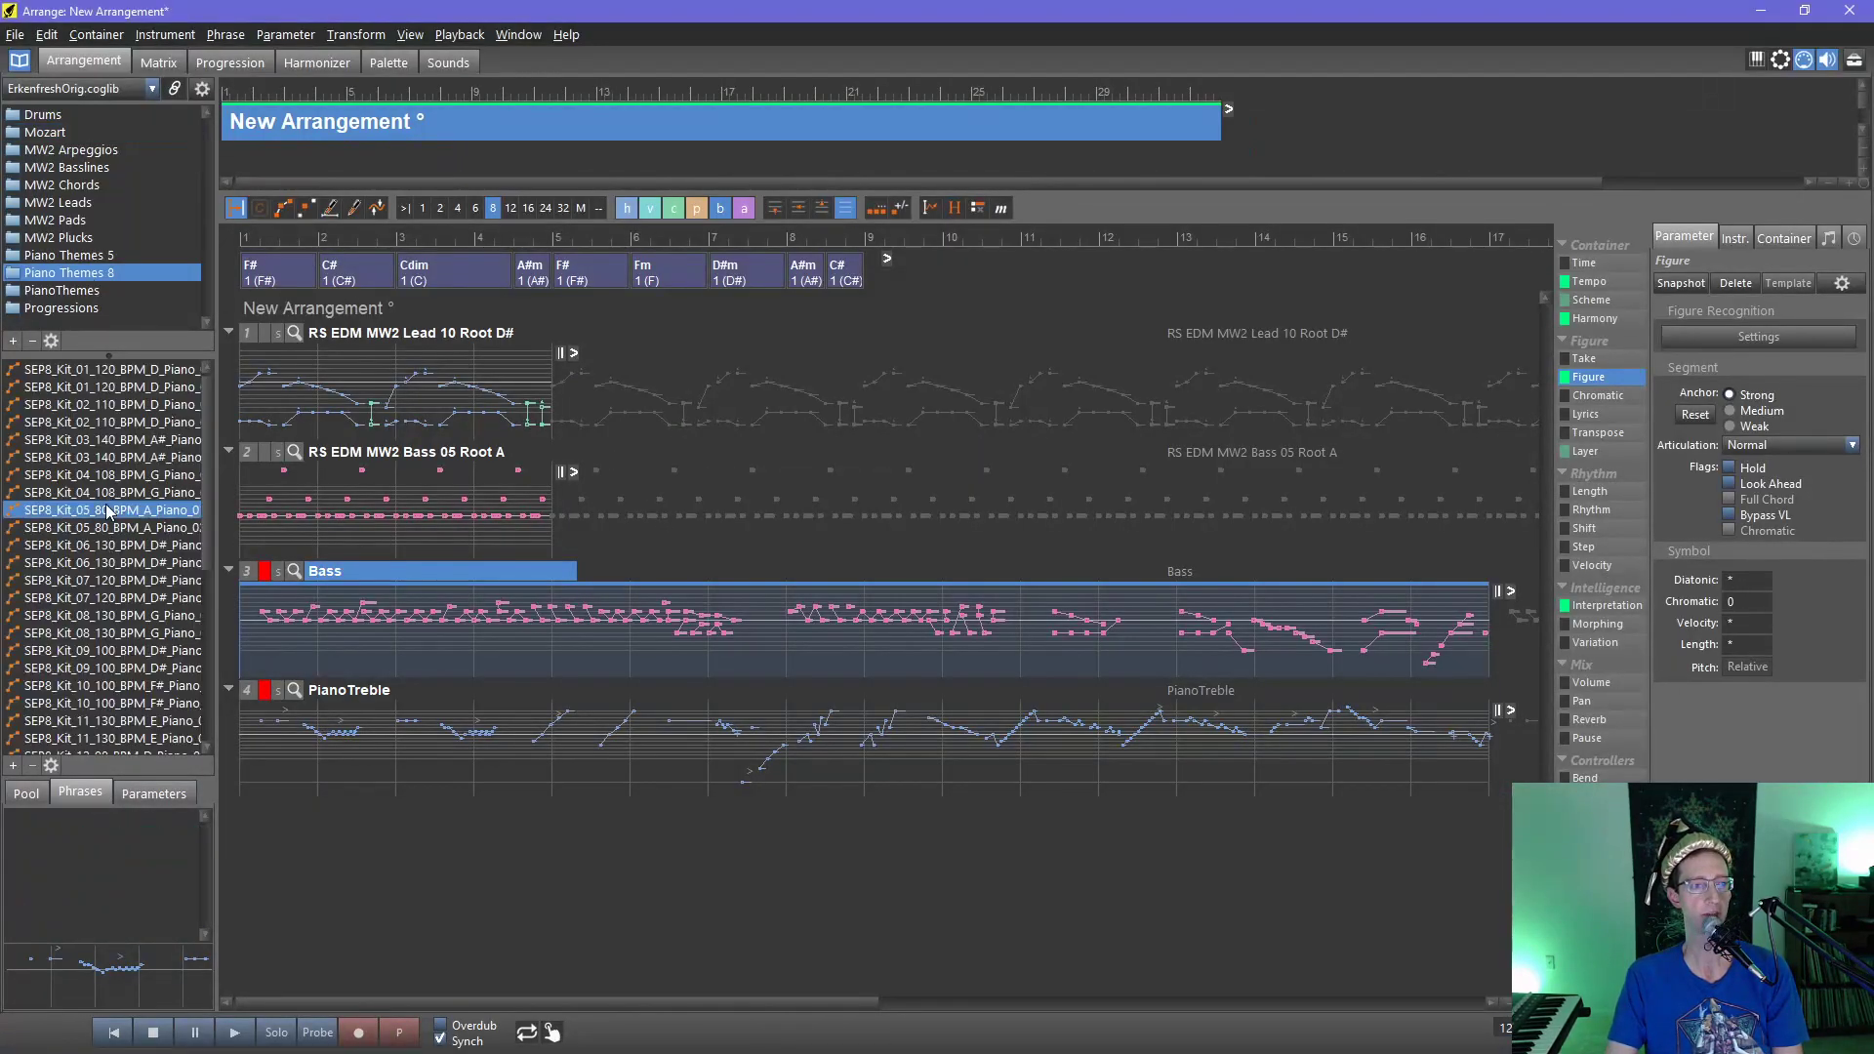
{"action": "left_click", "coordinate": [97, 529]}
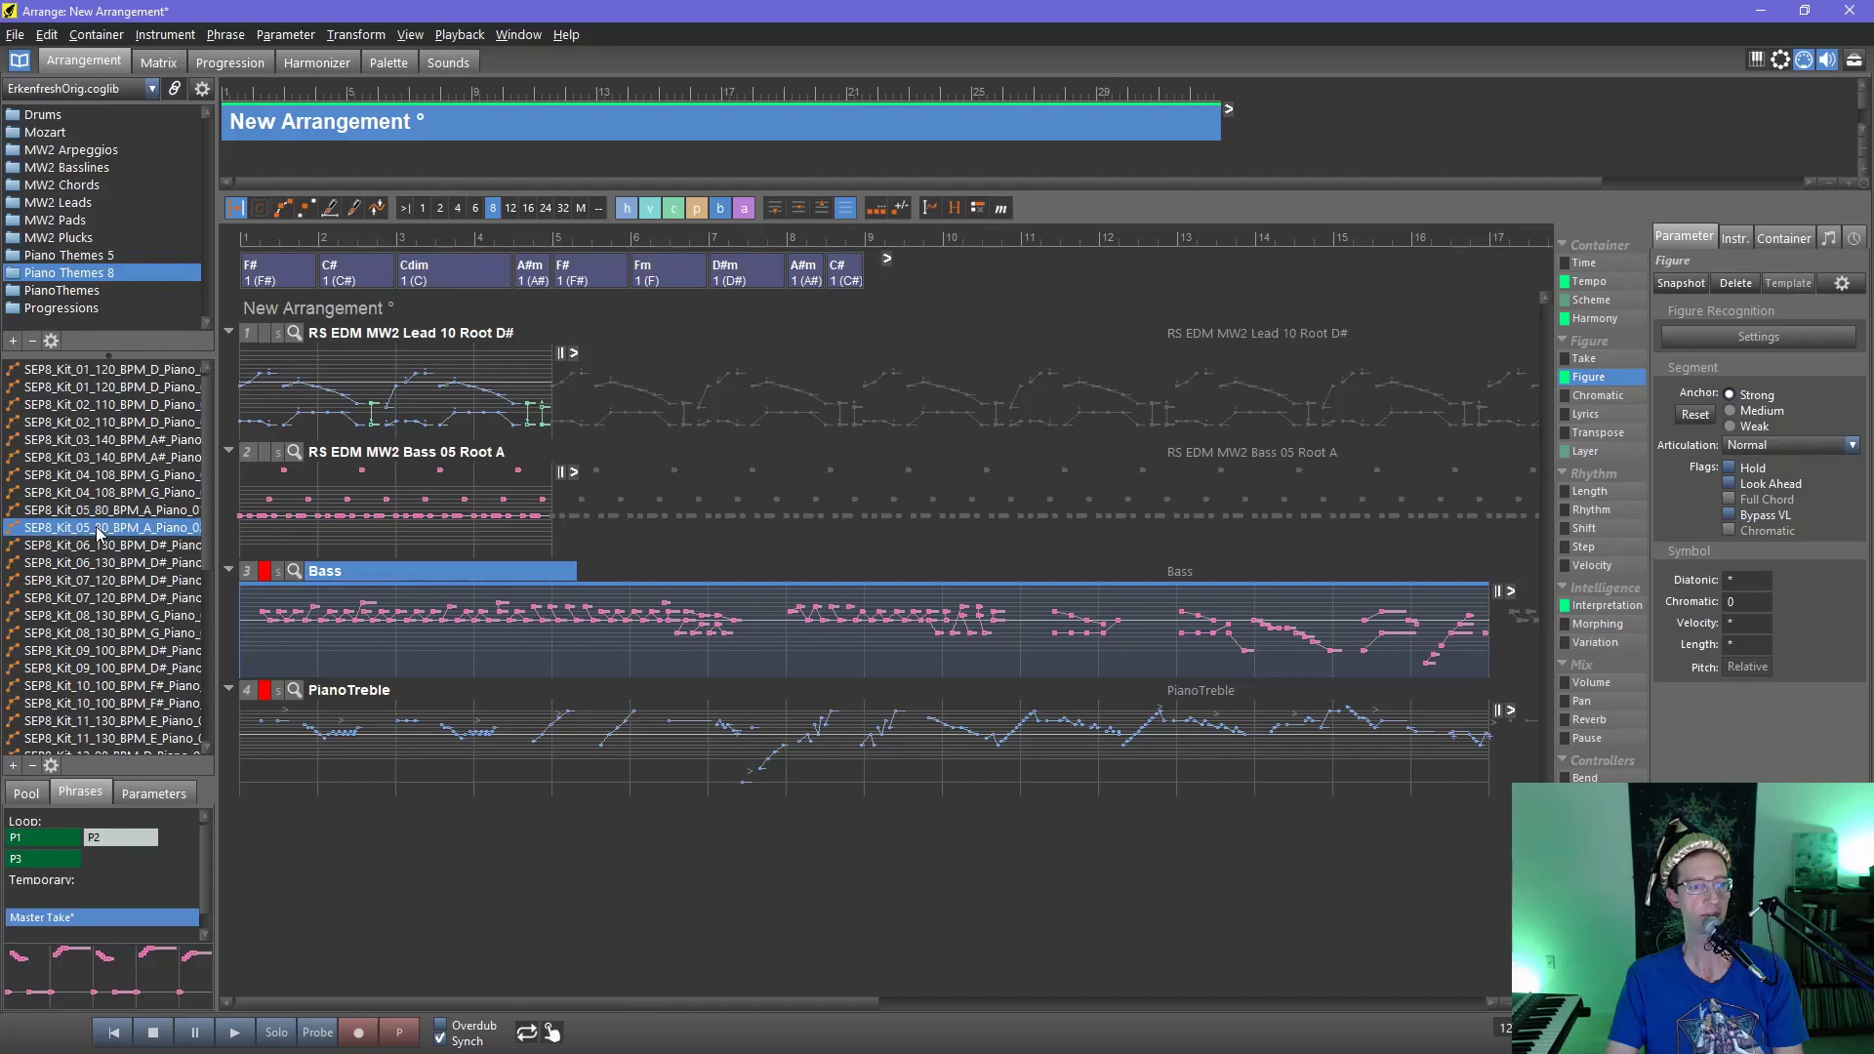
{"action": "left_click", "coordinate": [103, 599]}
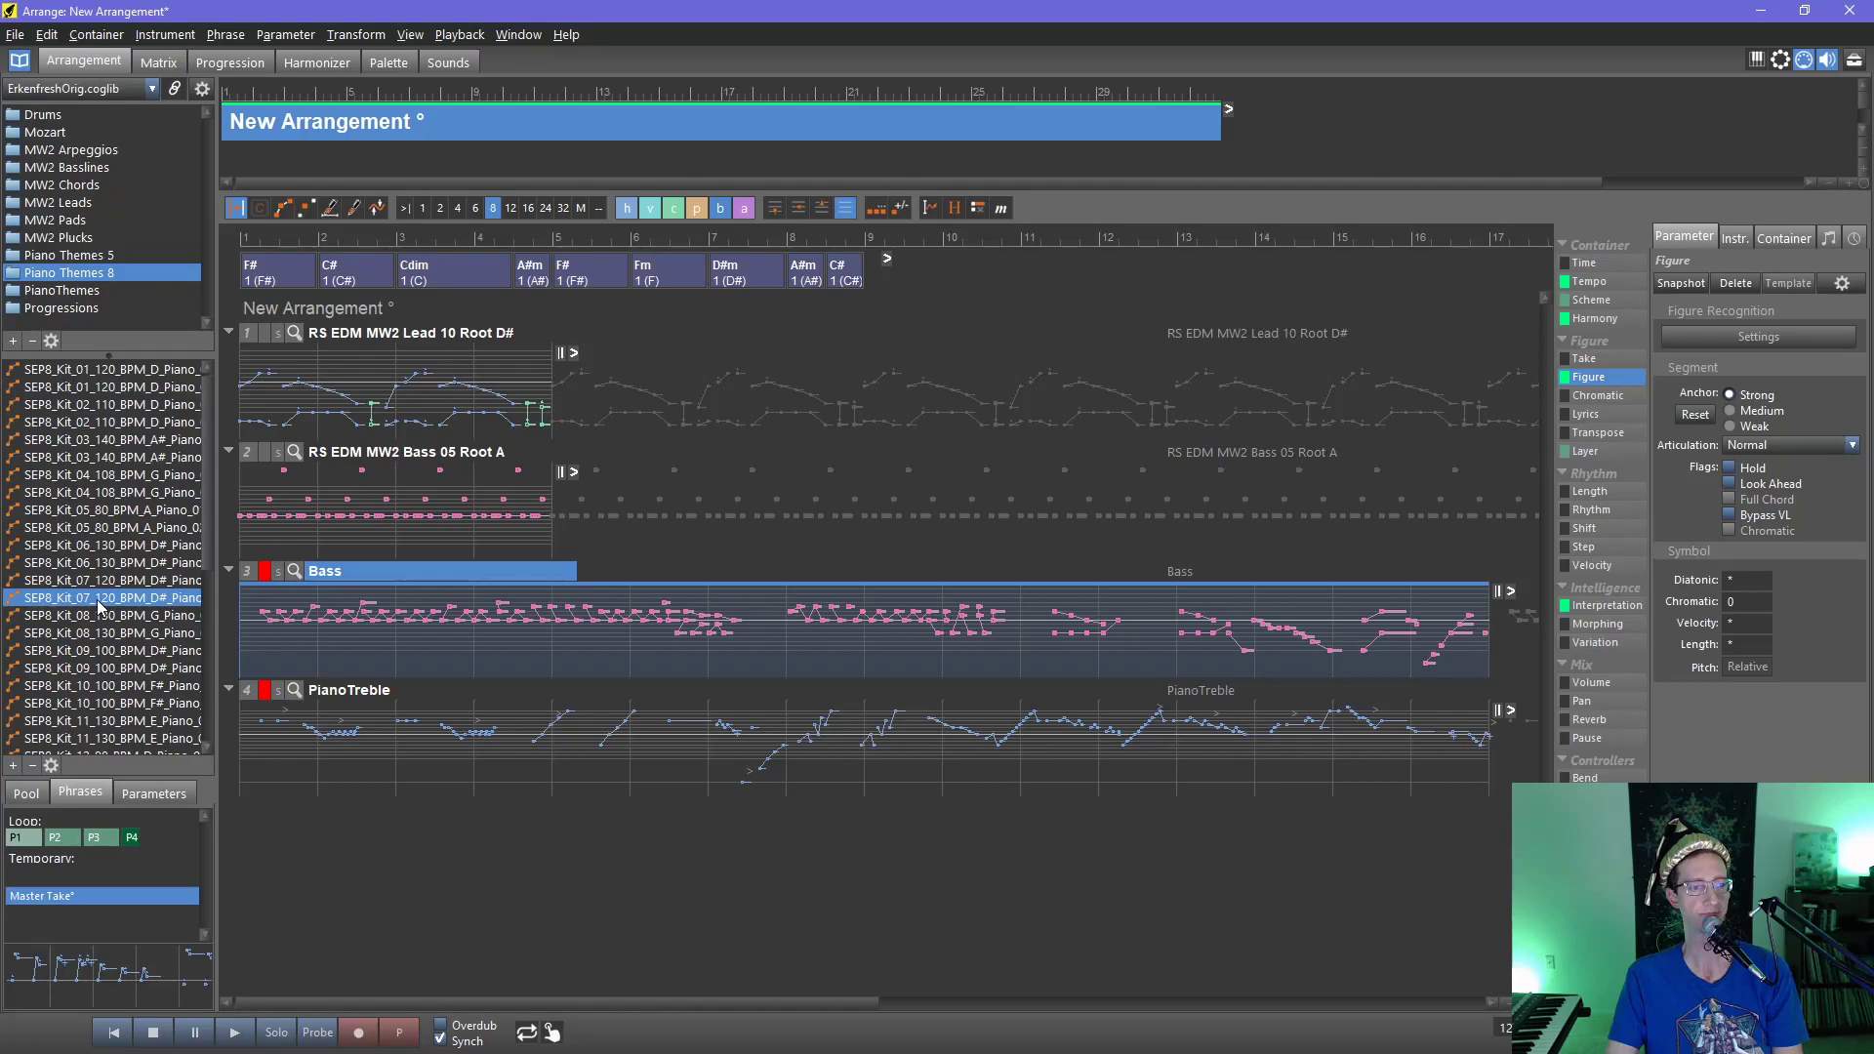
{"action": "left_click_drag", "start_coordinate": [101, 606], "coordinate": [278, 849]}
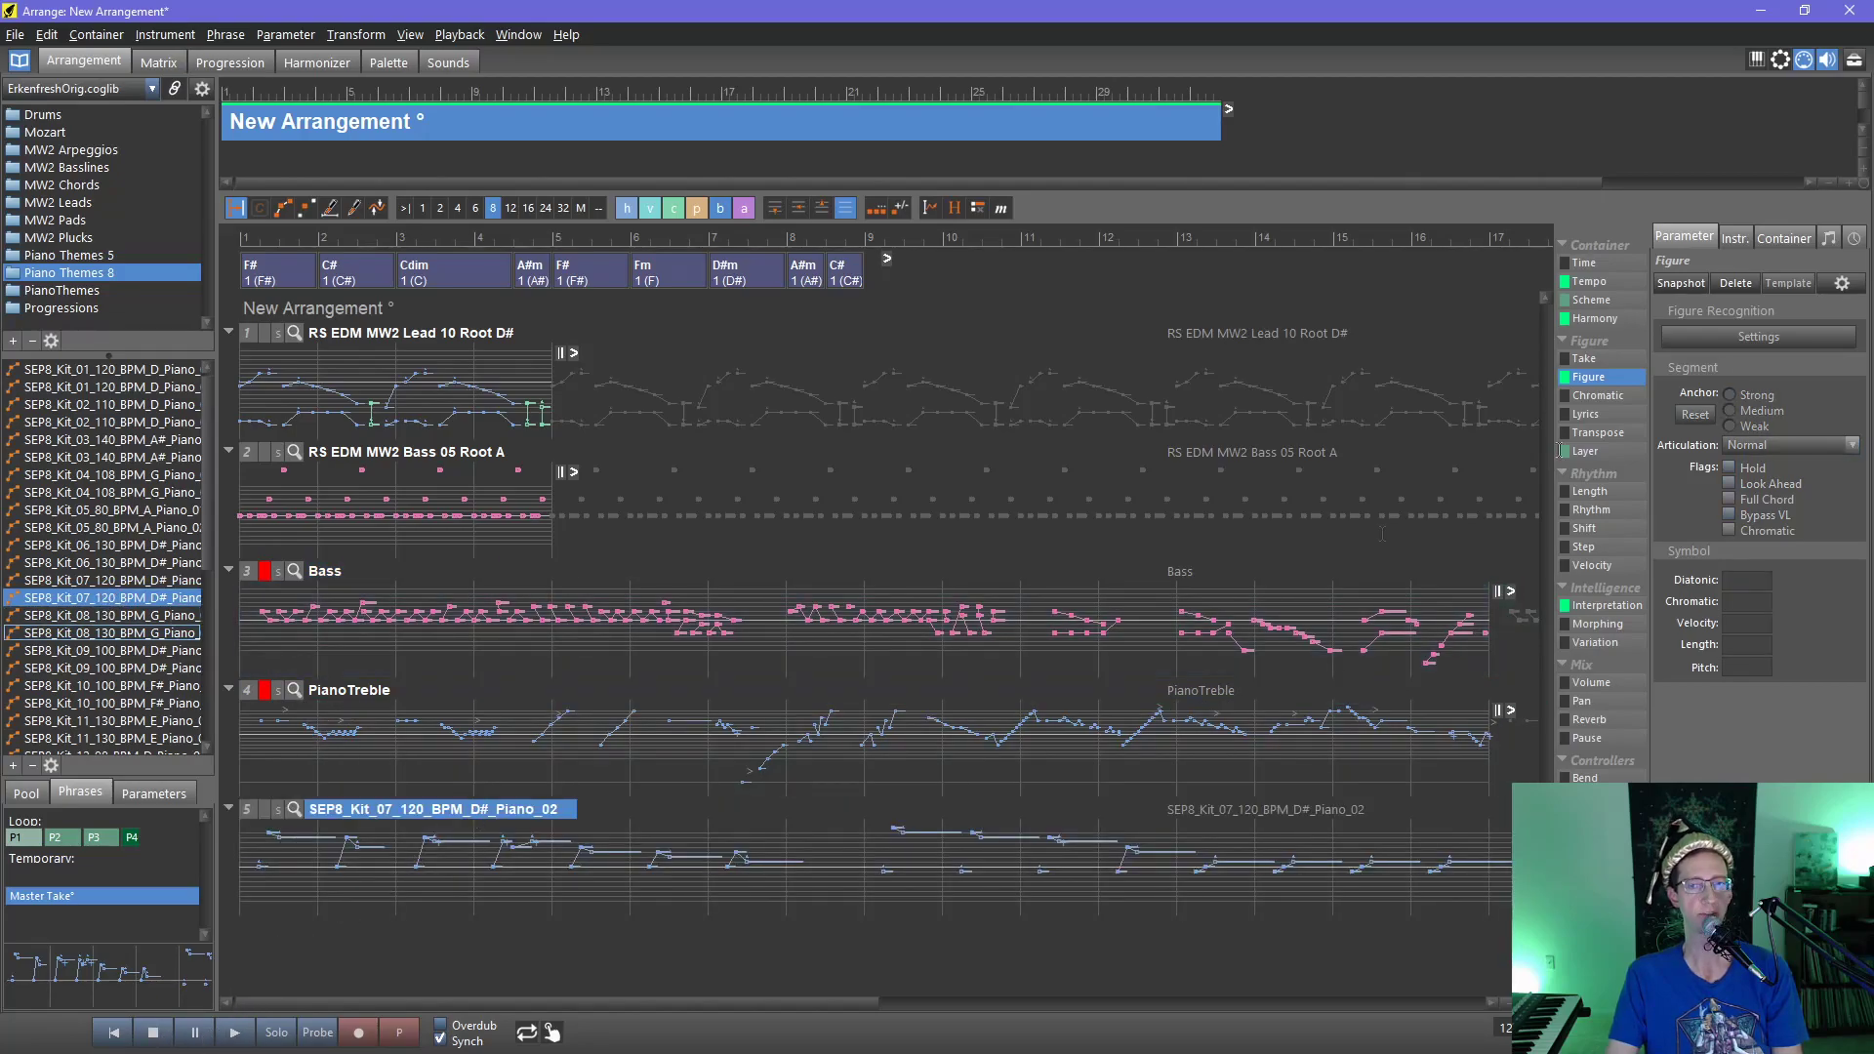
{"action": "left_click", "coordinate": [1737, 239]}
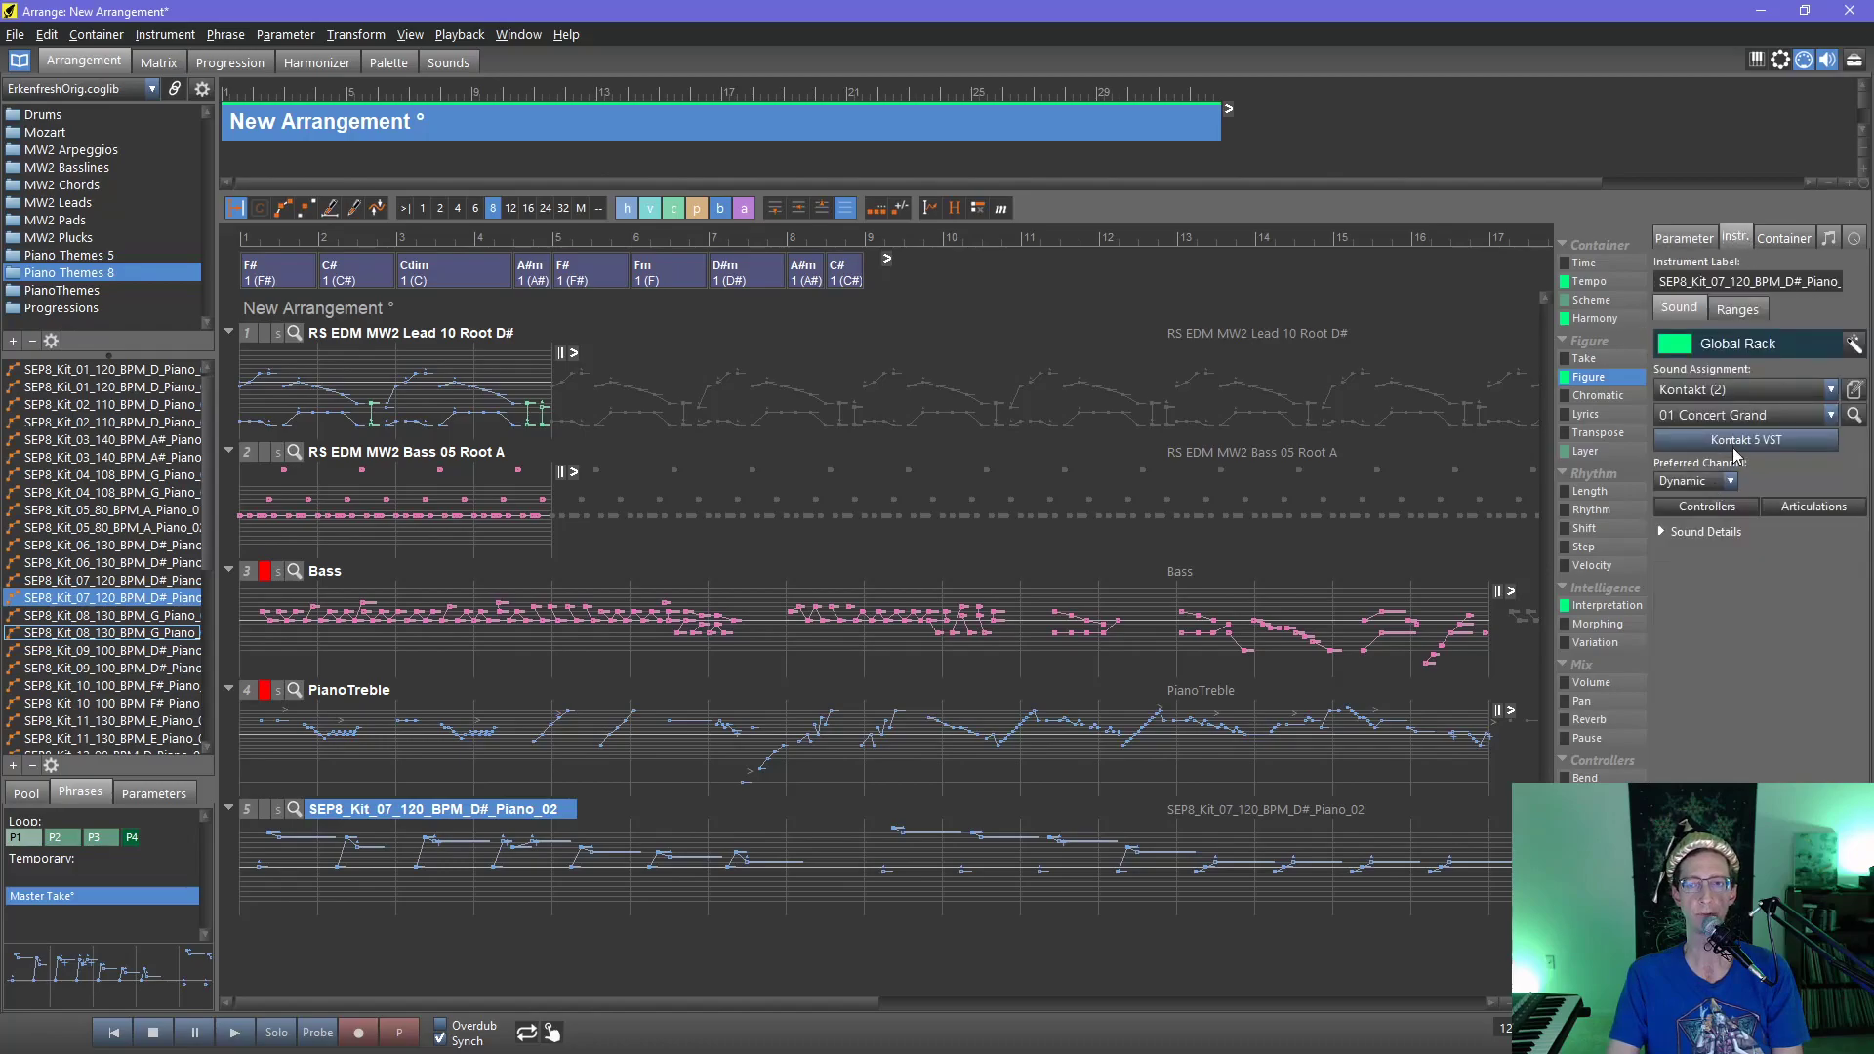
- Play the arrangement briefly to hear the new piano track, then stop
{"action": "left_click", "coordinate": [233, 1036]}
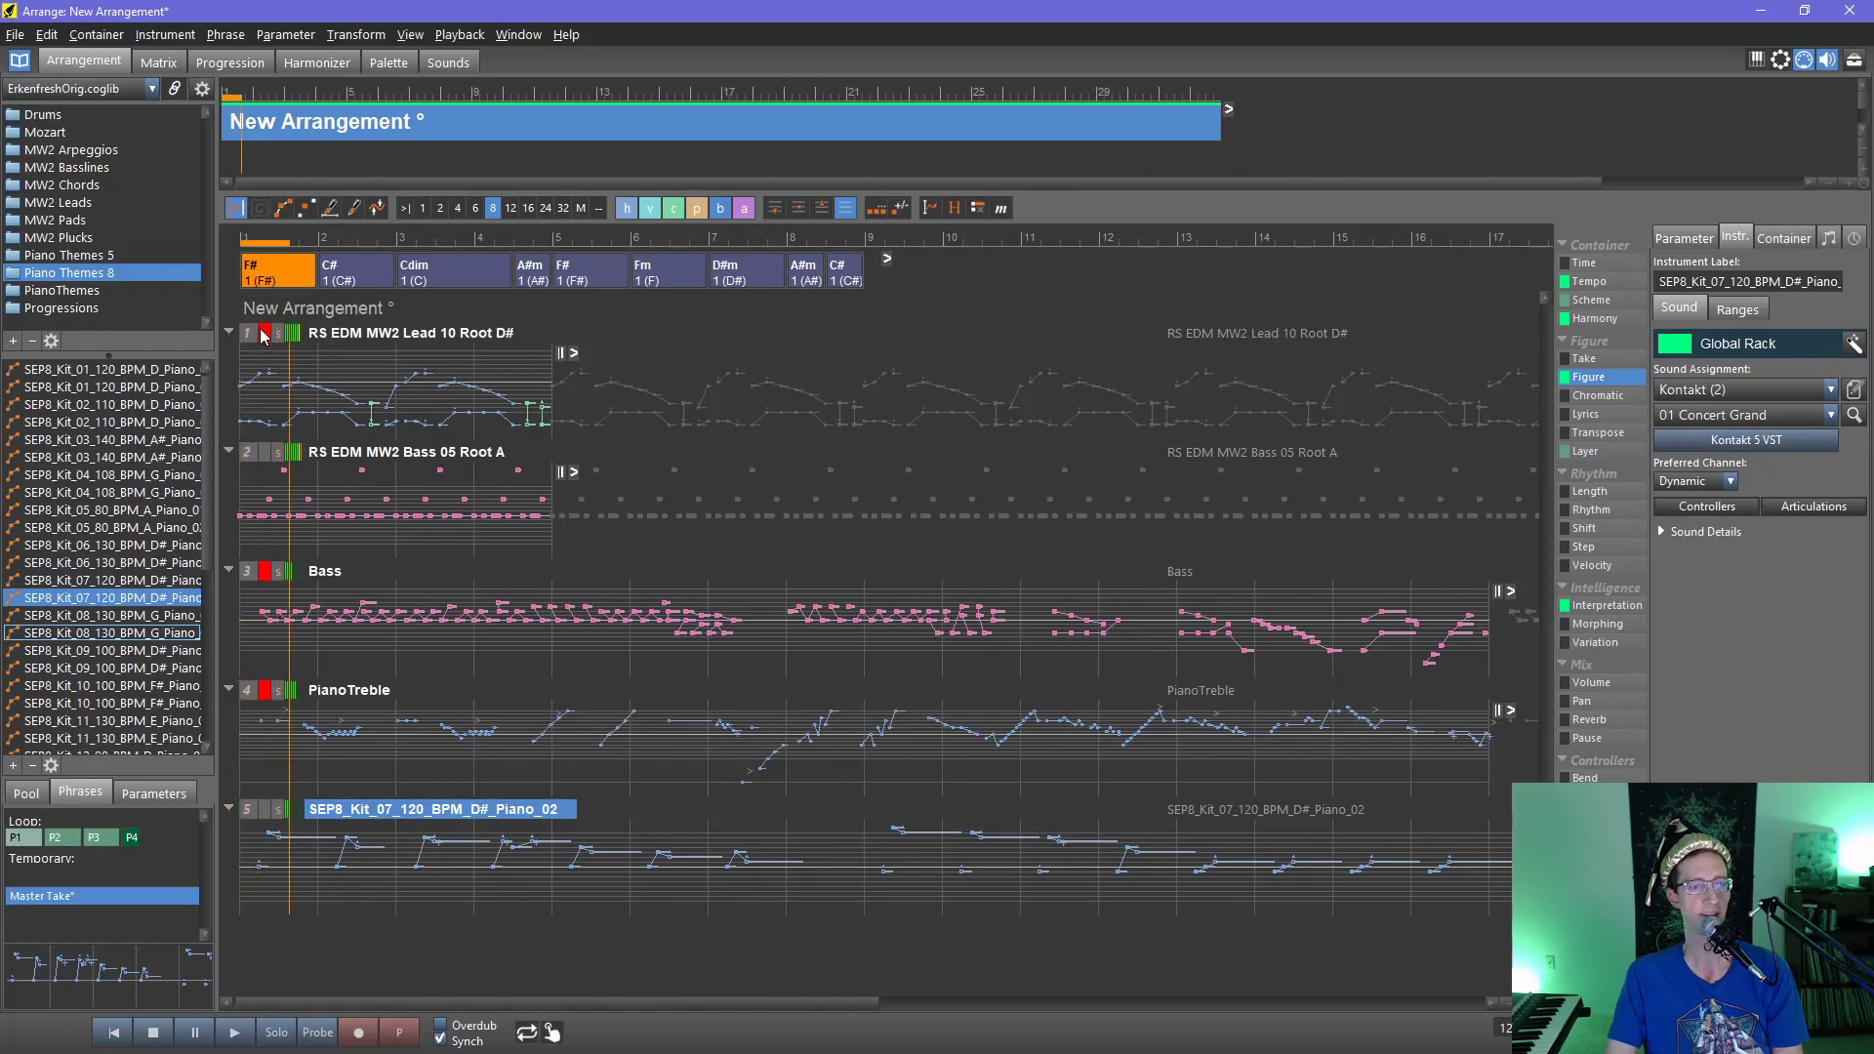
{"action": "key", "text": "space"}
{"action": "key", "text": "space"}
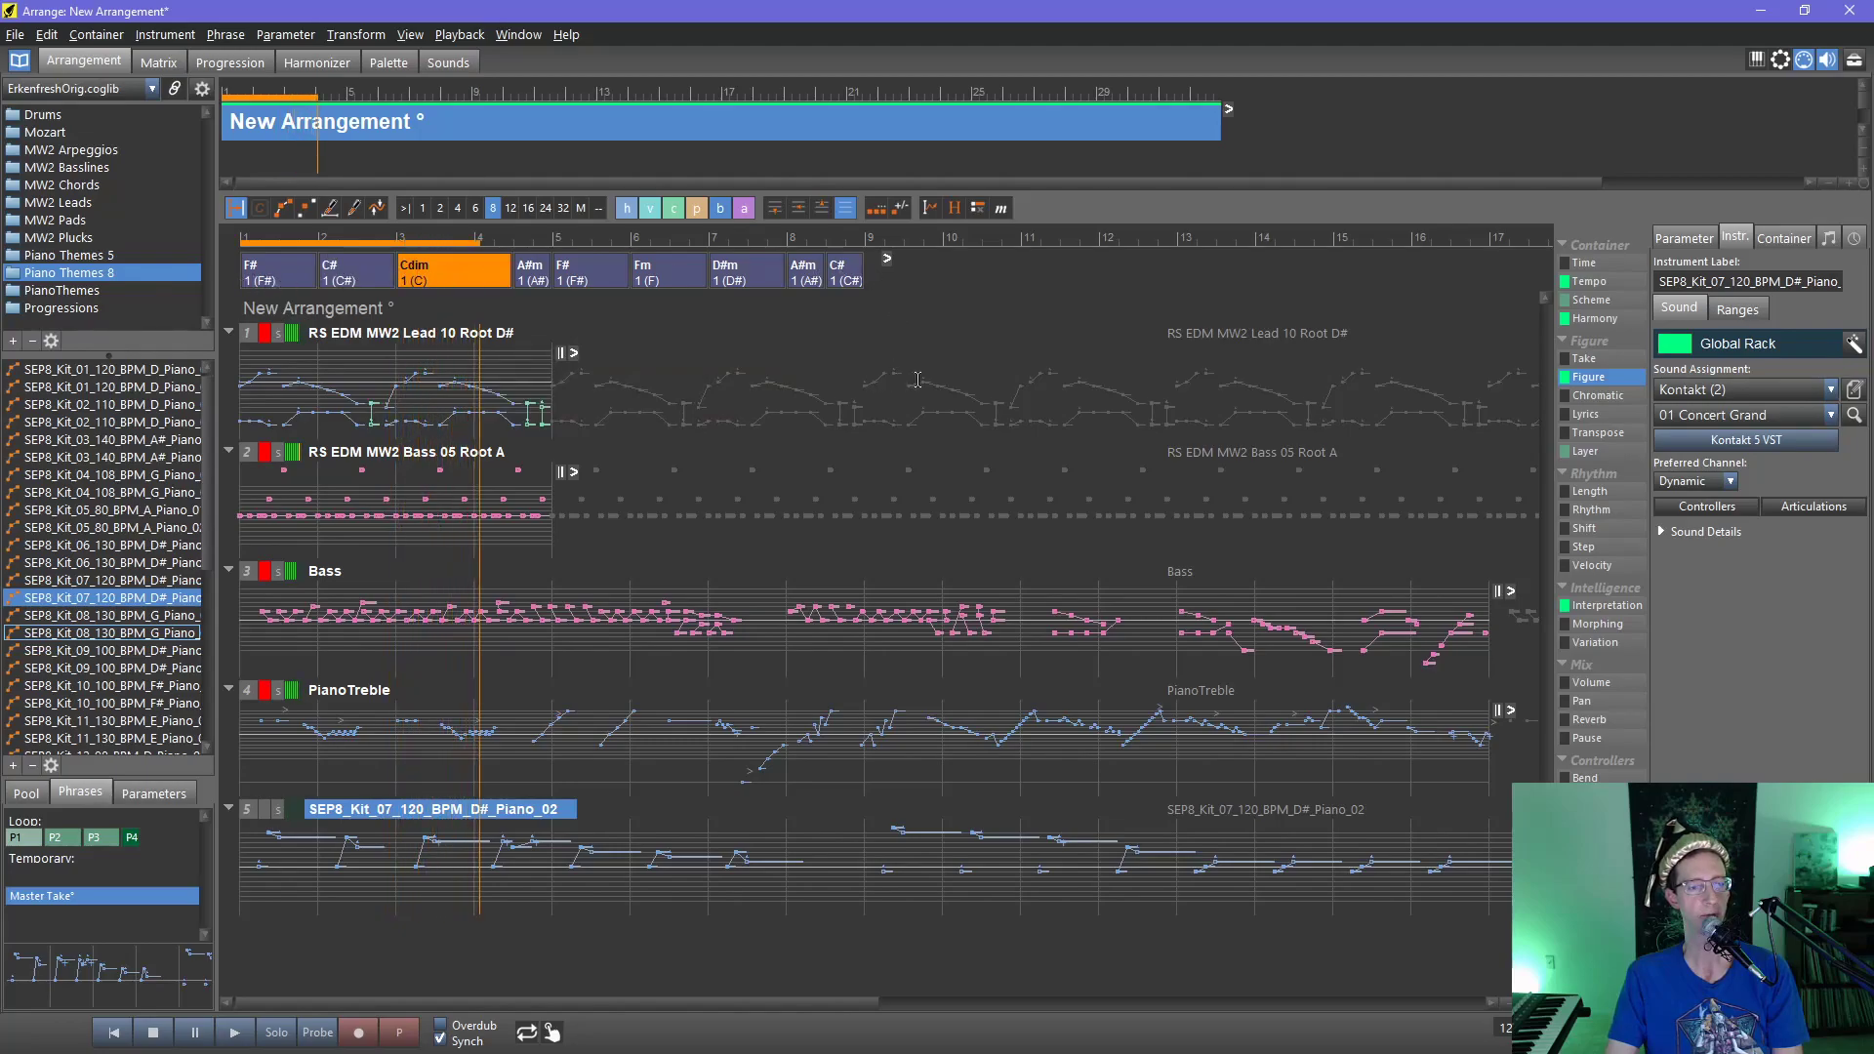
- Show velocity points on every track and zoom the timeline out to bar 31
{"action": "left_click", "coordinate": [1595, 567]}
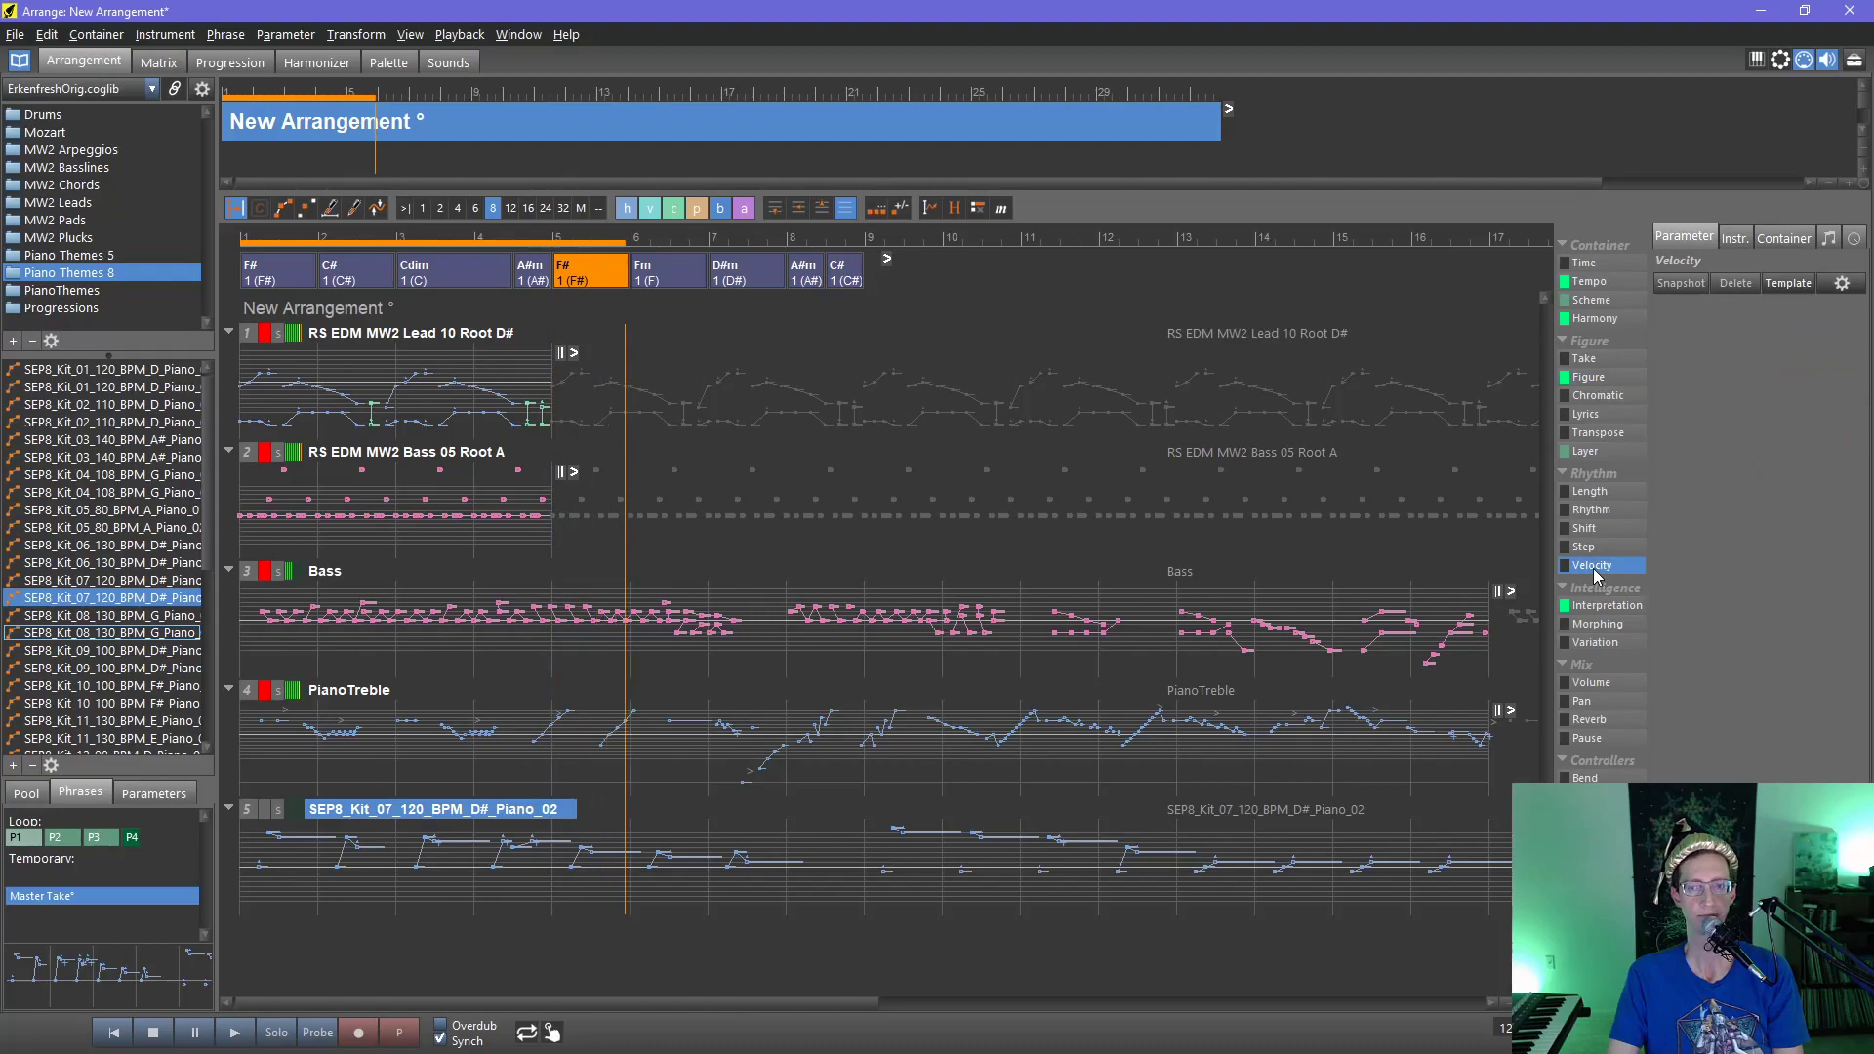
{"action": "left_click", "coordinate": [932, 207]}
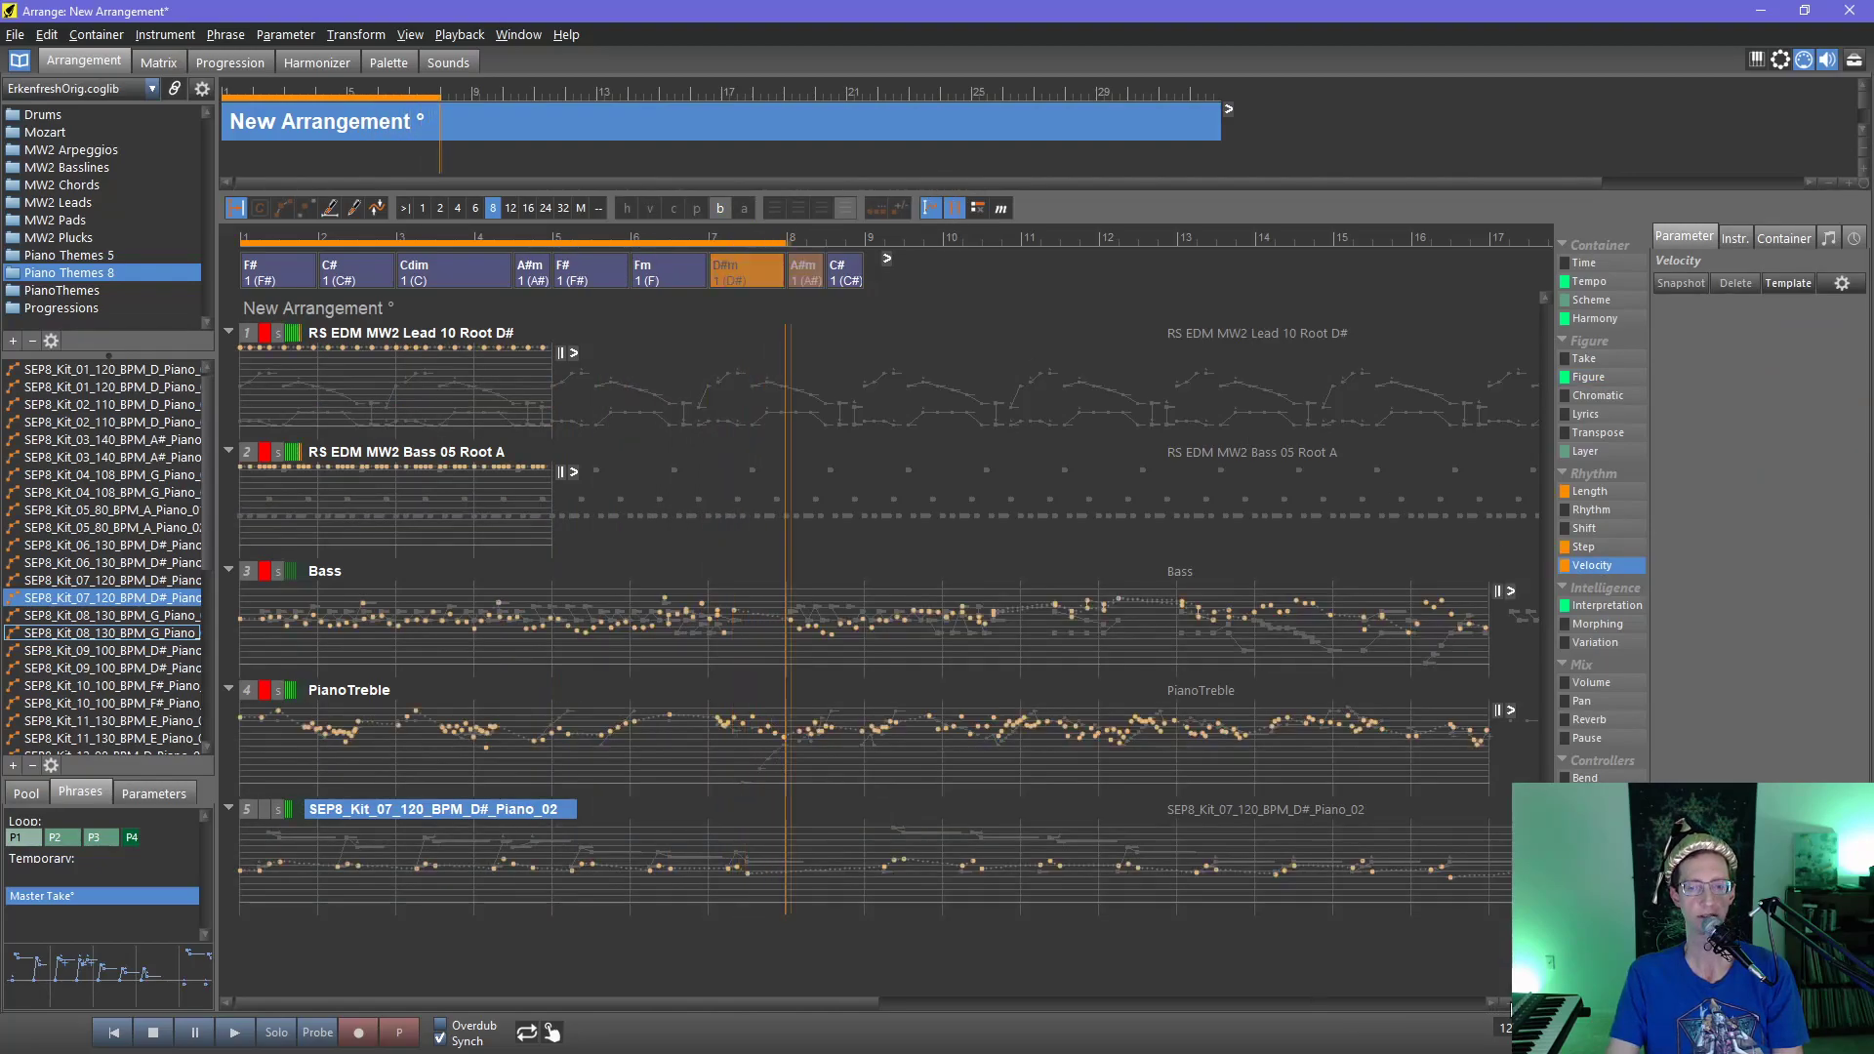
{"action": "left_click", "coordinate": [1493, 1005]}
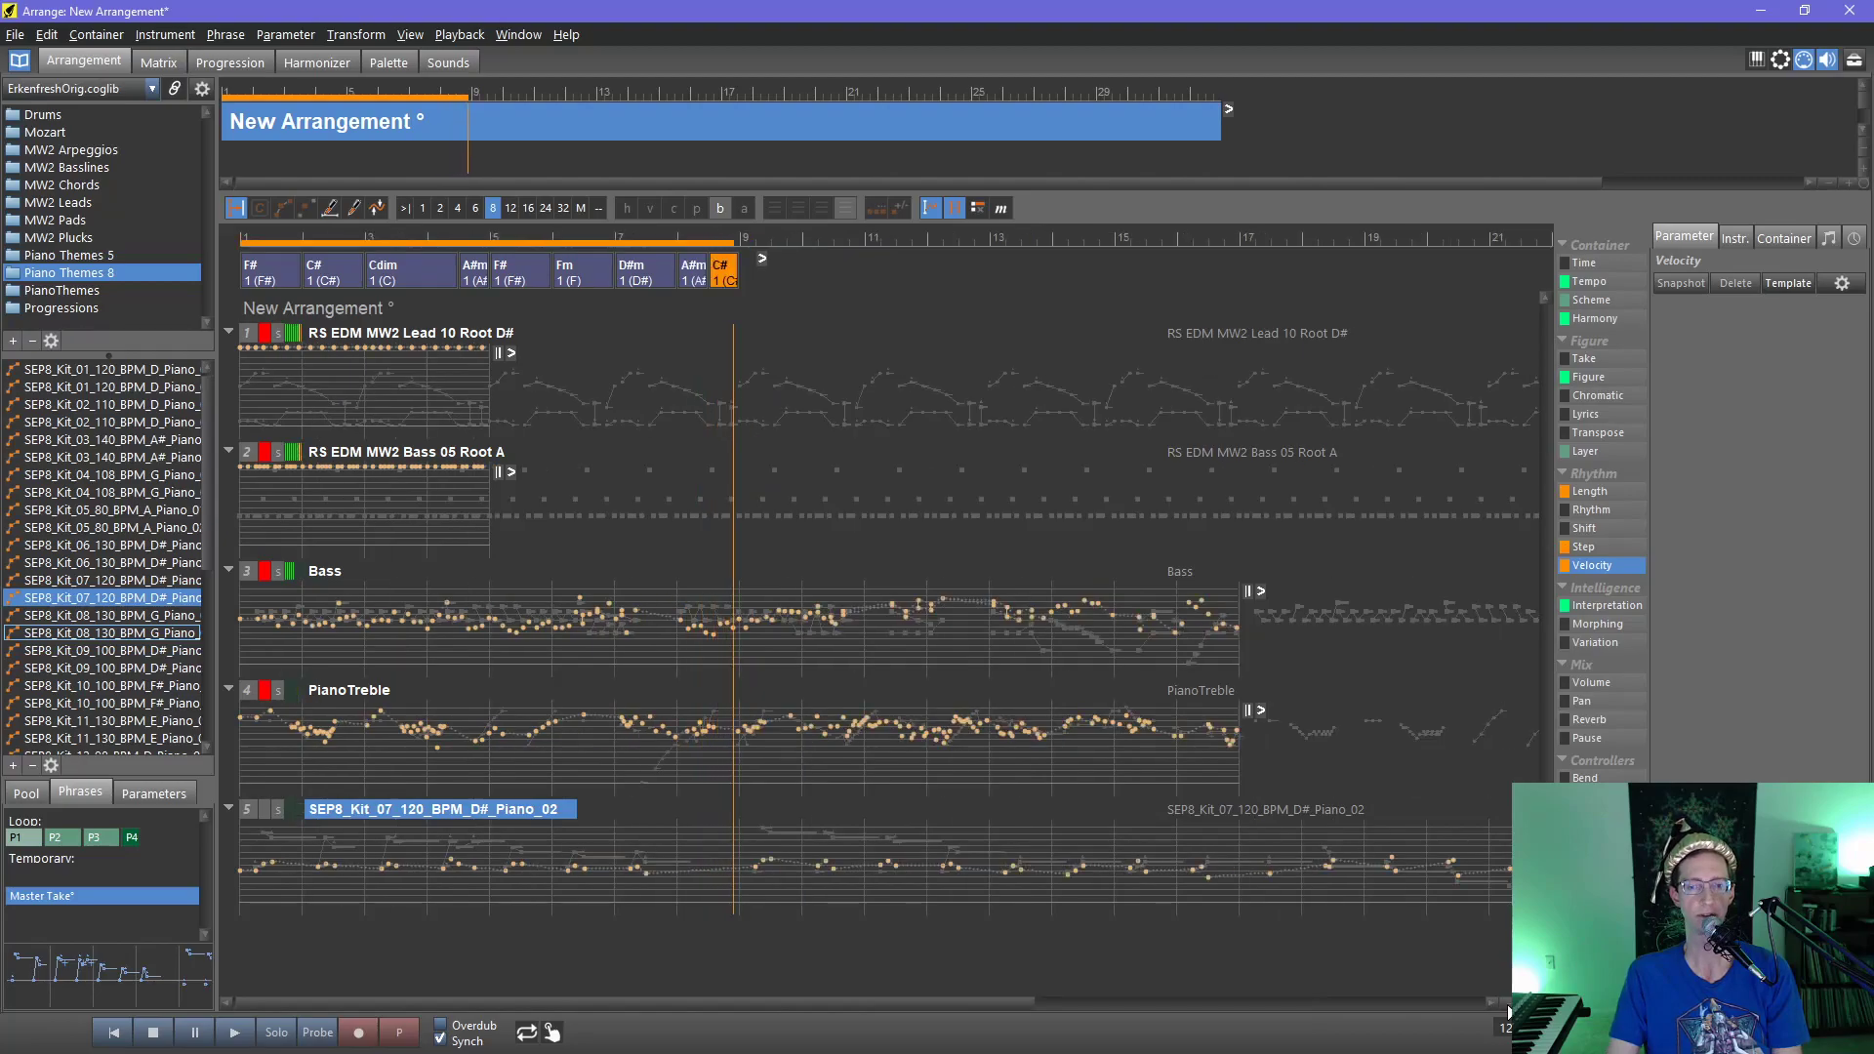
{"action": "left_click", "coordinate": [1506, 1009]}
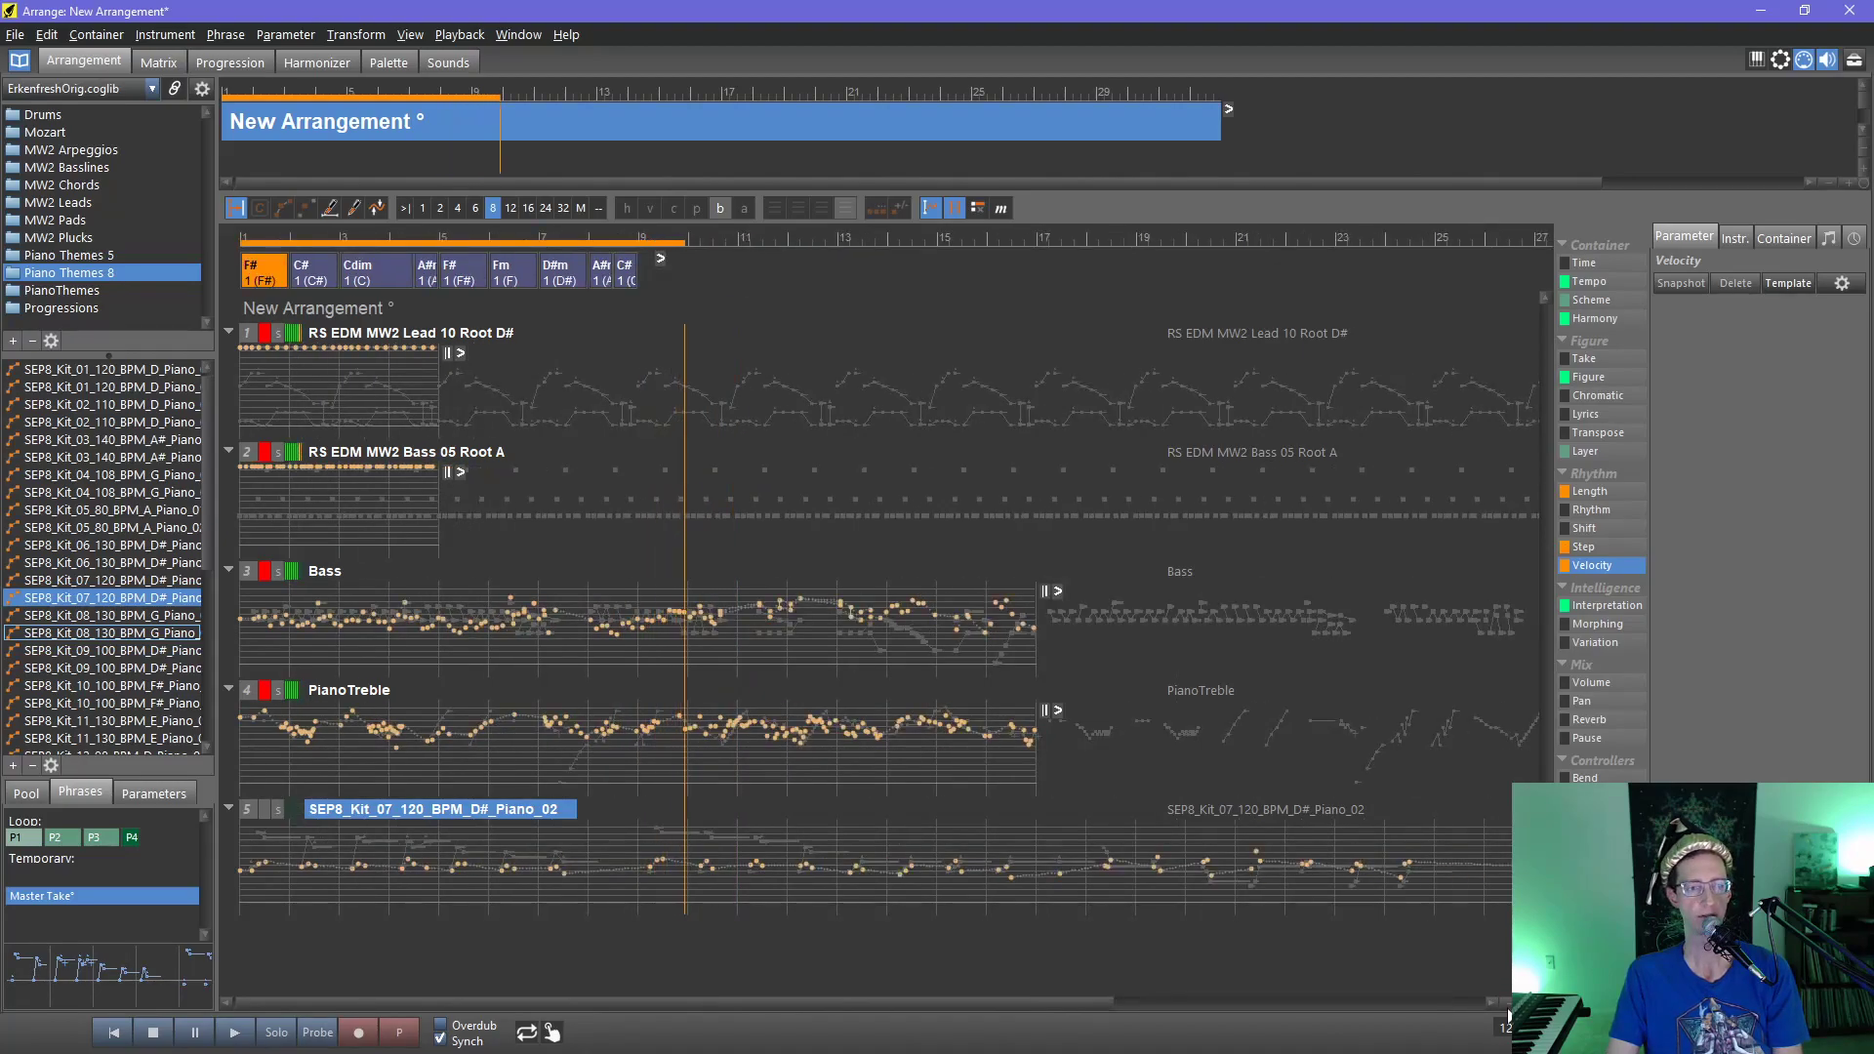
{"action": "key", "text": "space"}
{"action": "left_click", "coordinate": [1506, 1008]}
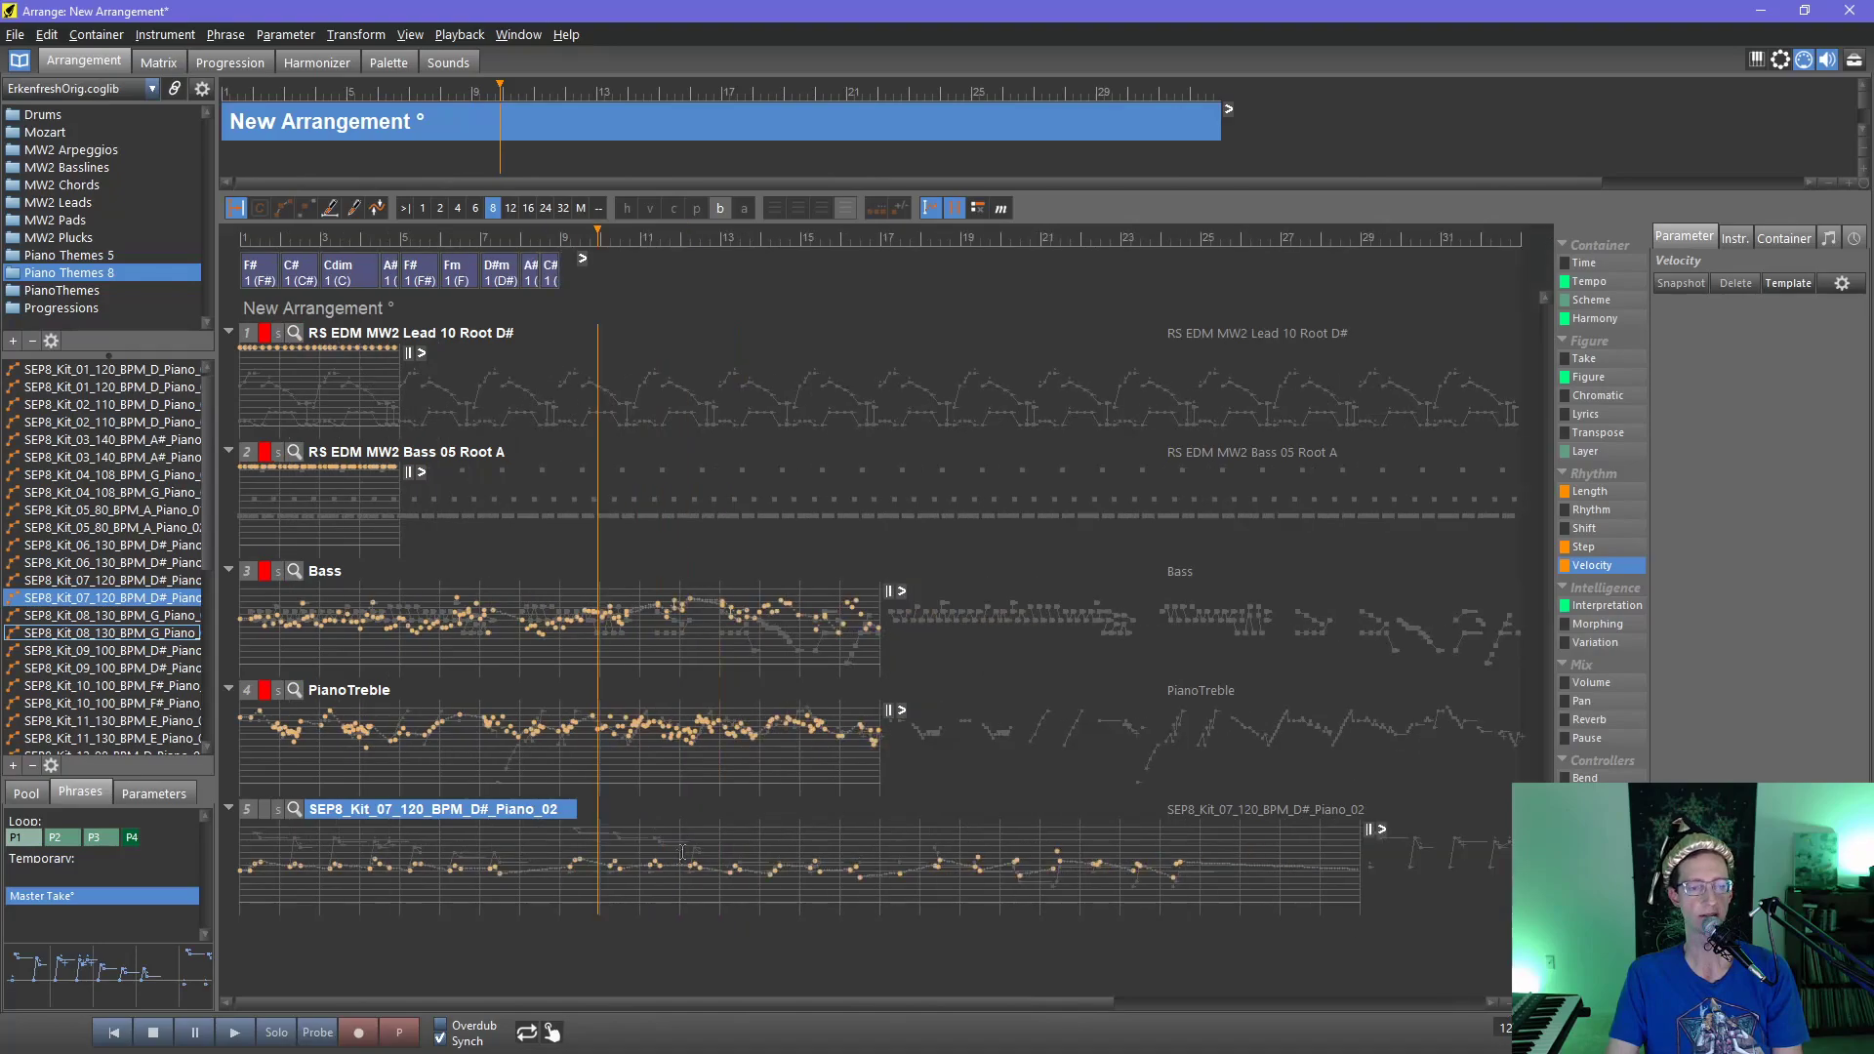
- Move the new piano track above PianoTreble and back, then play from the start
{"action": "left_click", "coordinate": [734, 841]}
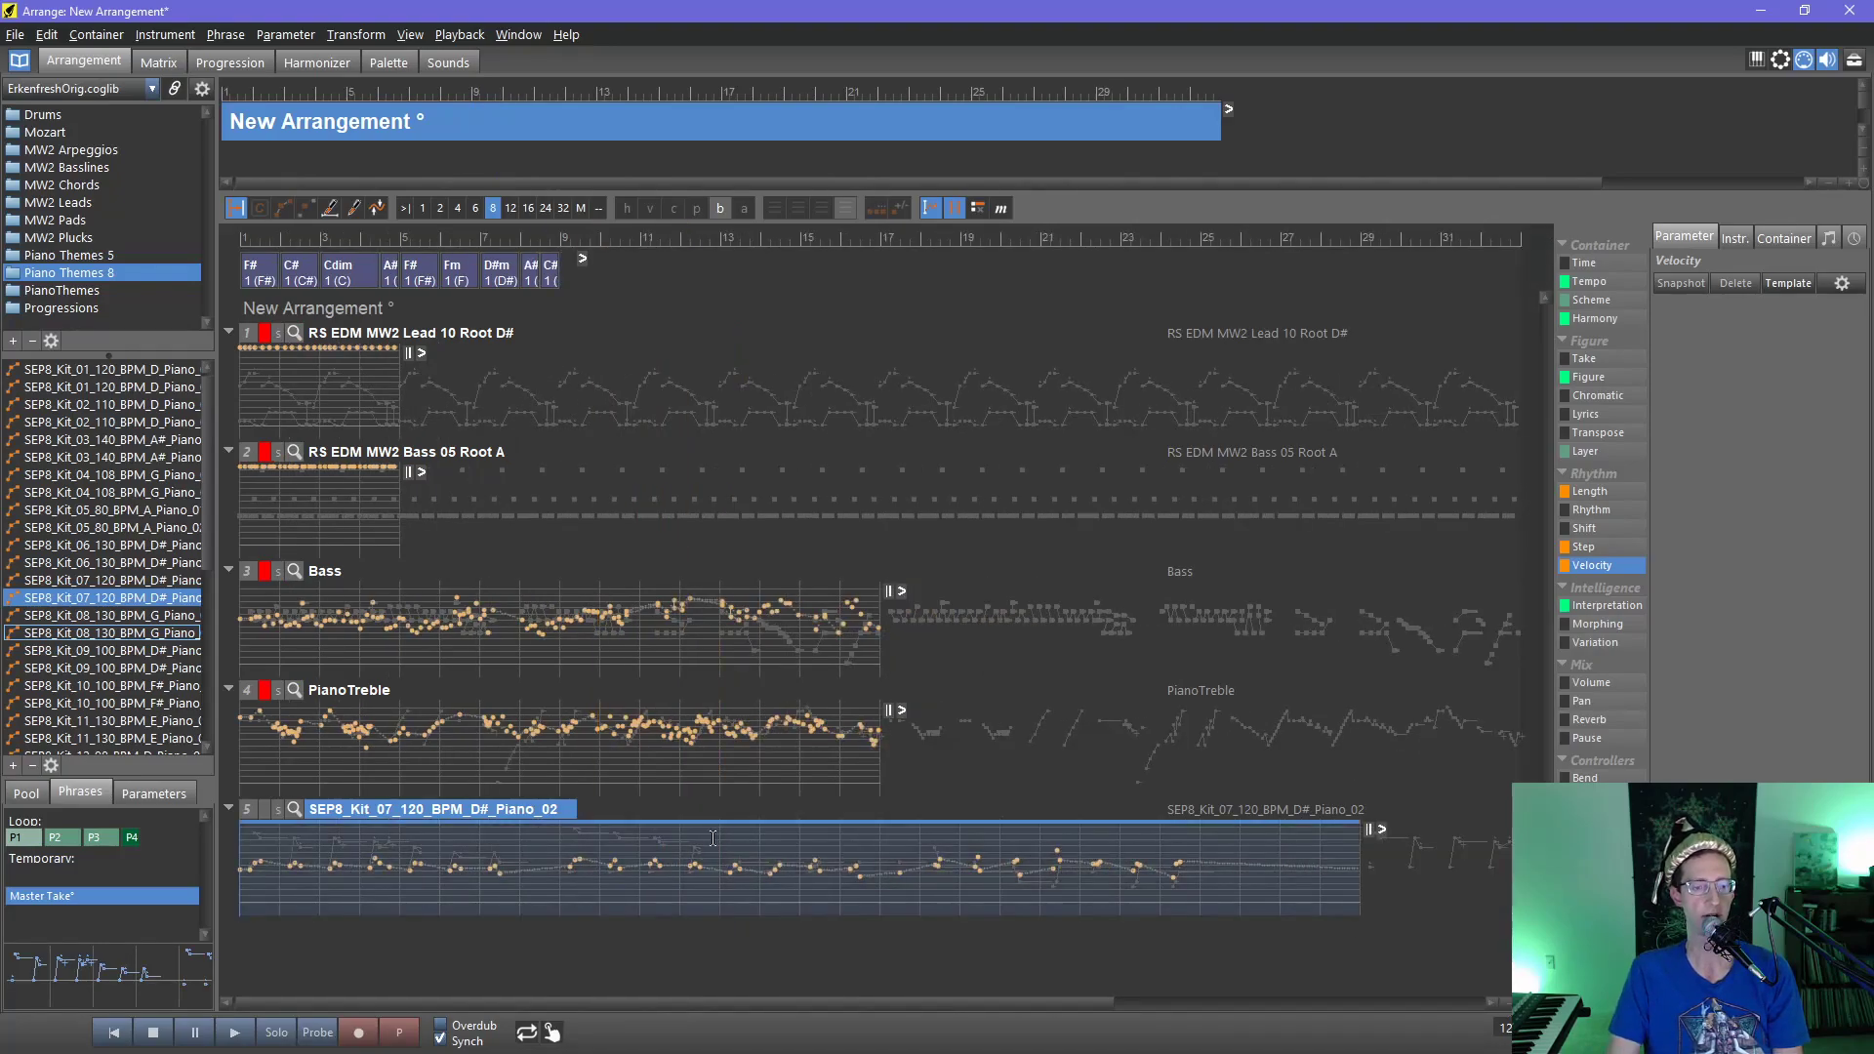
{"action": "key", "text": "ctrl+Up"}
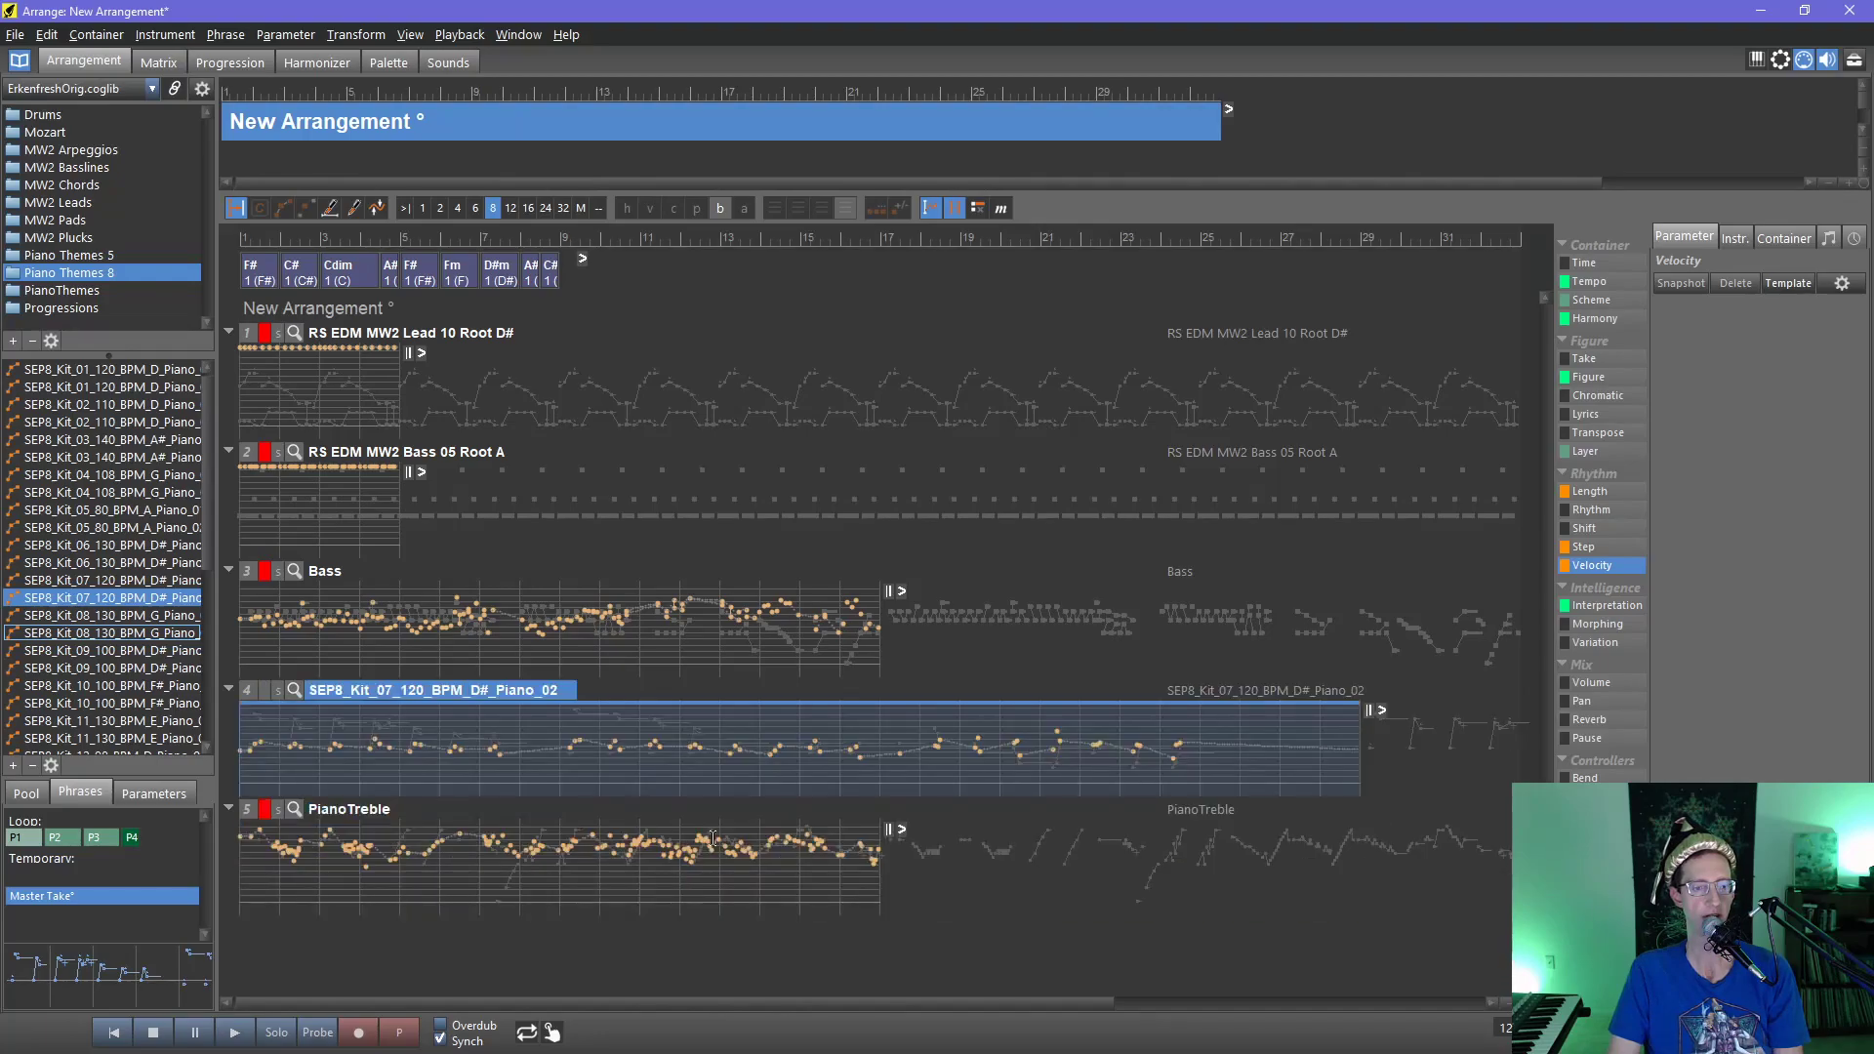
{"action": "key", "text": "ctrl+Down"}
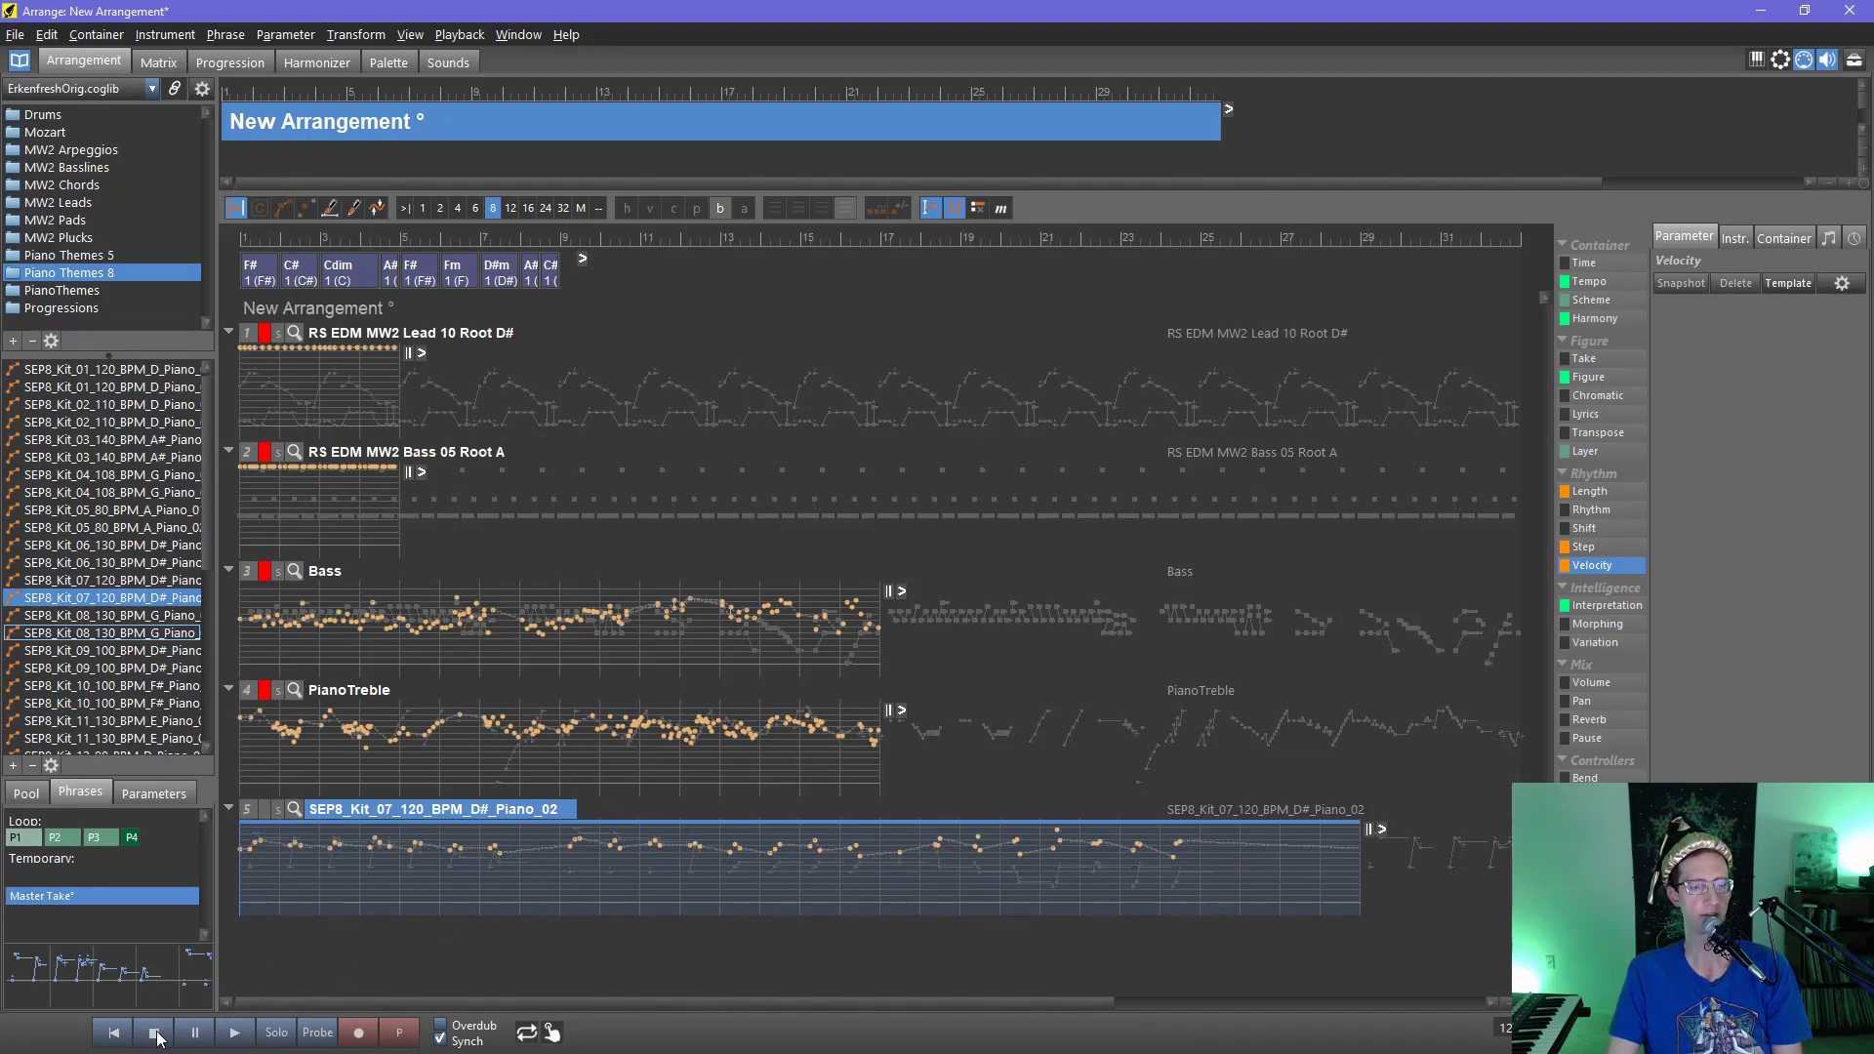
{"action": "left_click", "coordinate": [235, 1032]}
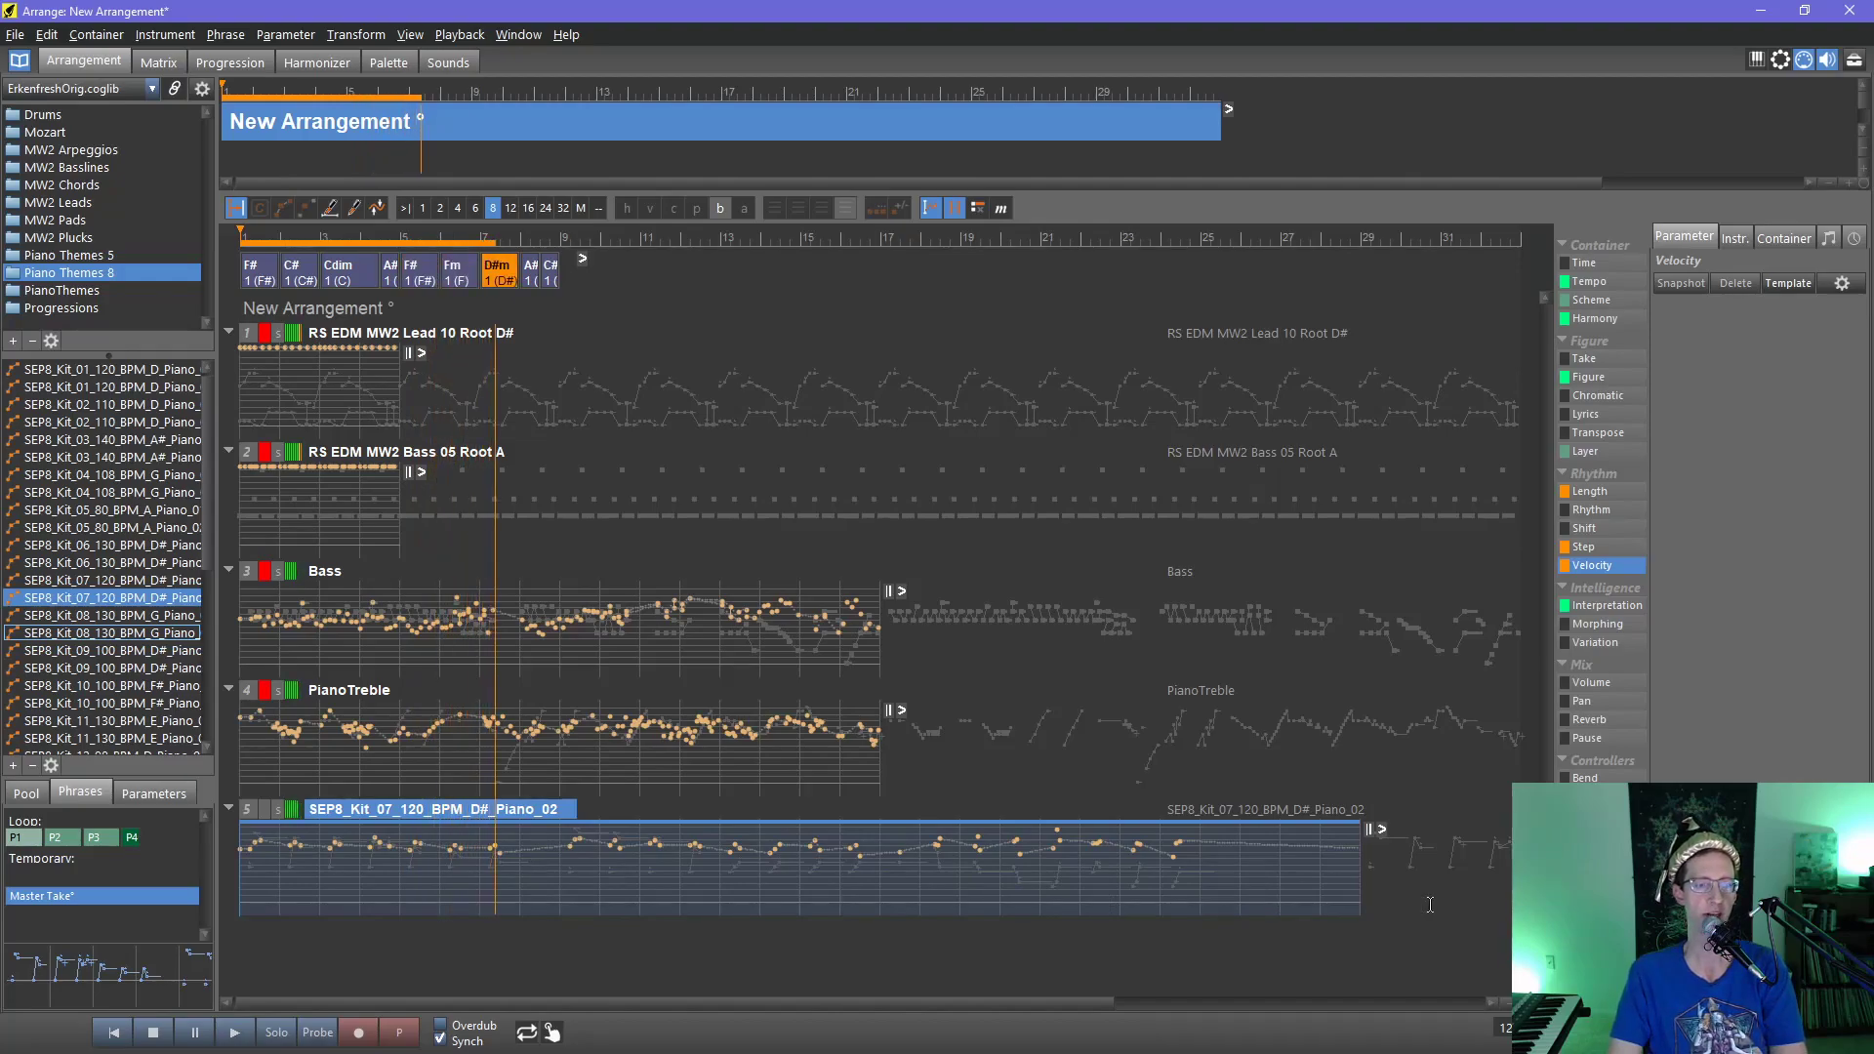
{"action": "left_click", "coordinate": [155, 1033]}
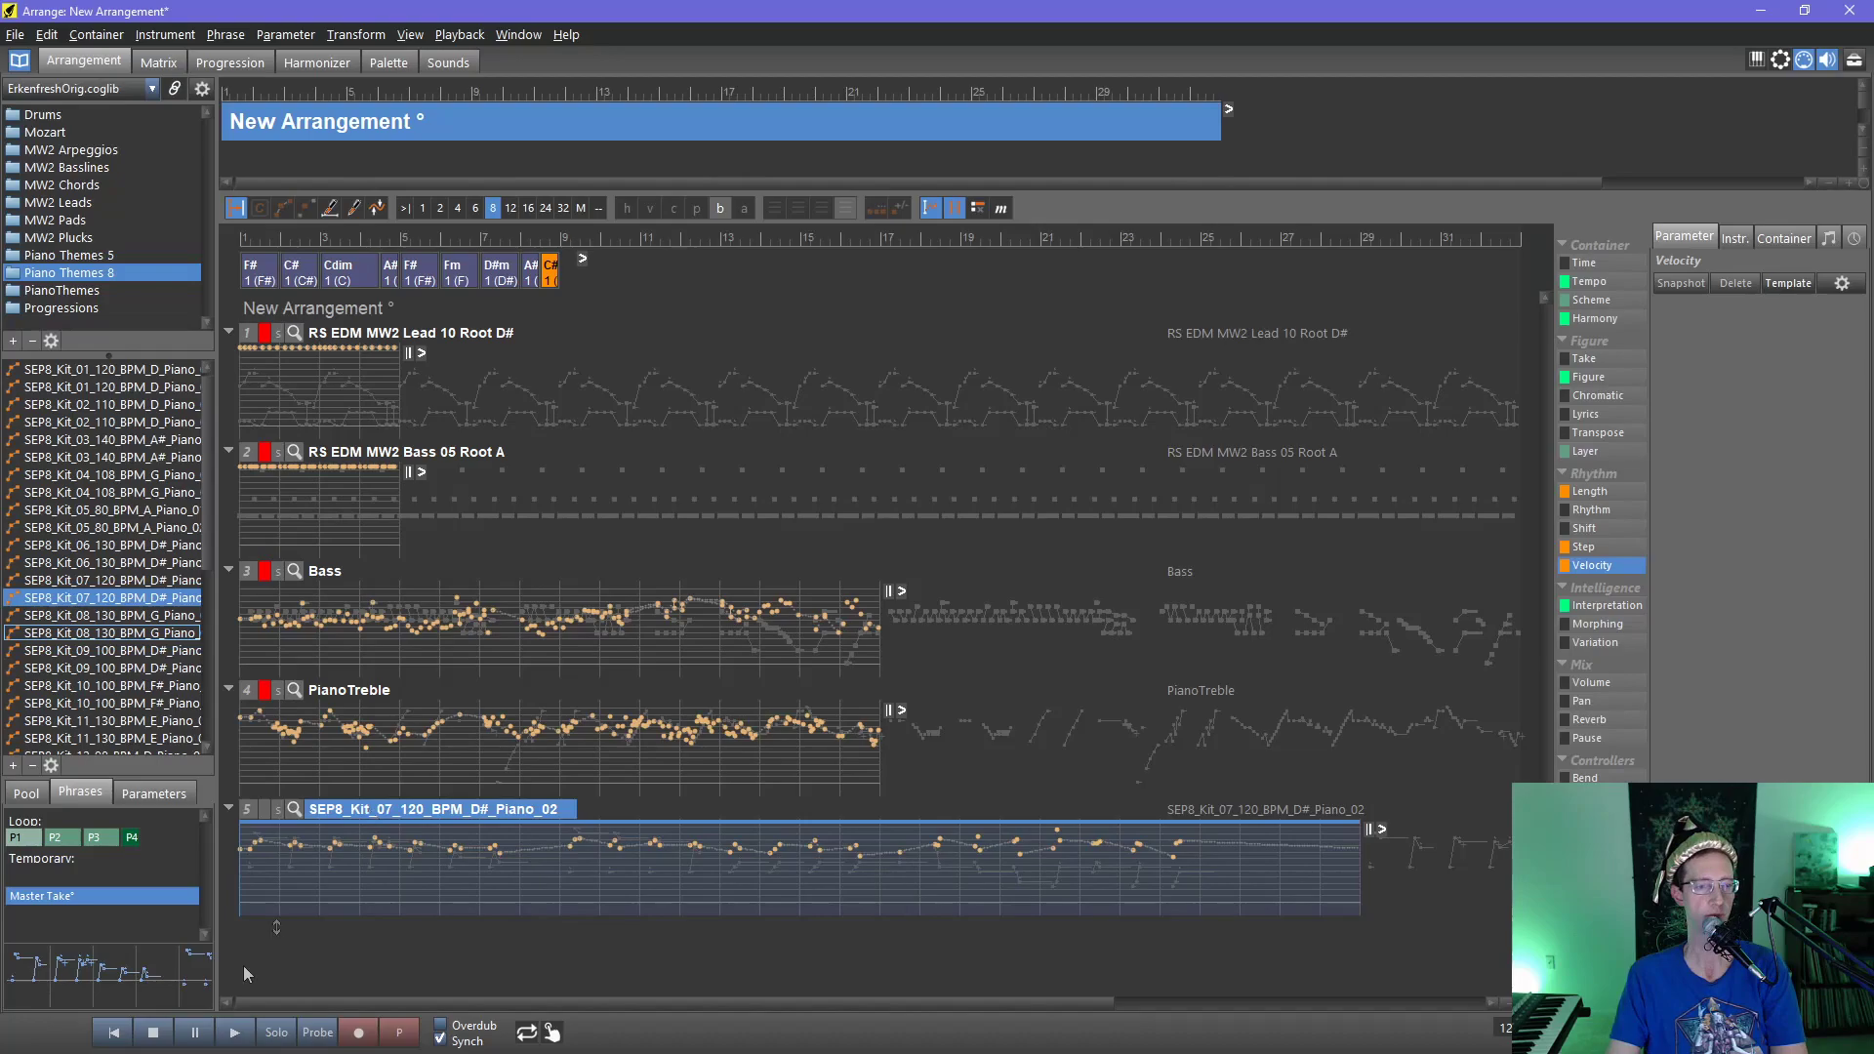
{"action": "left_click", "coordinate": [235, 1032]}
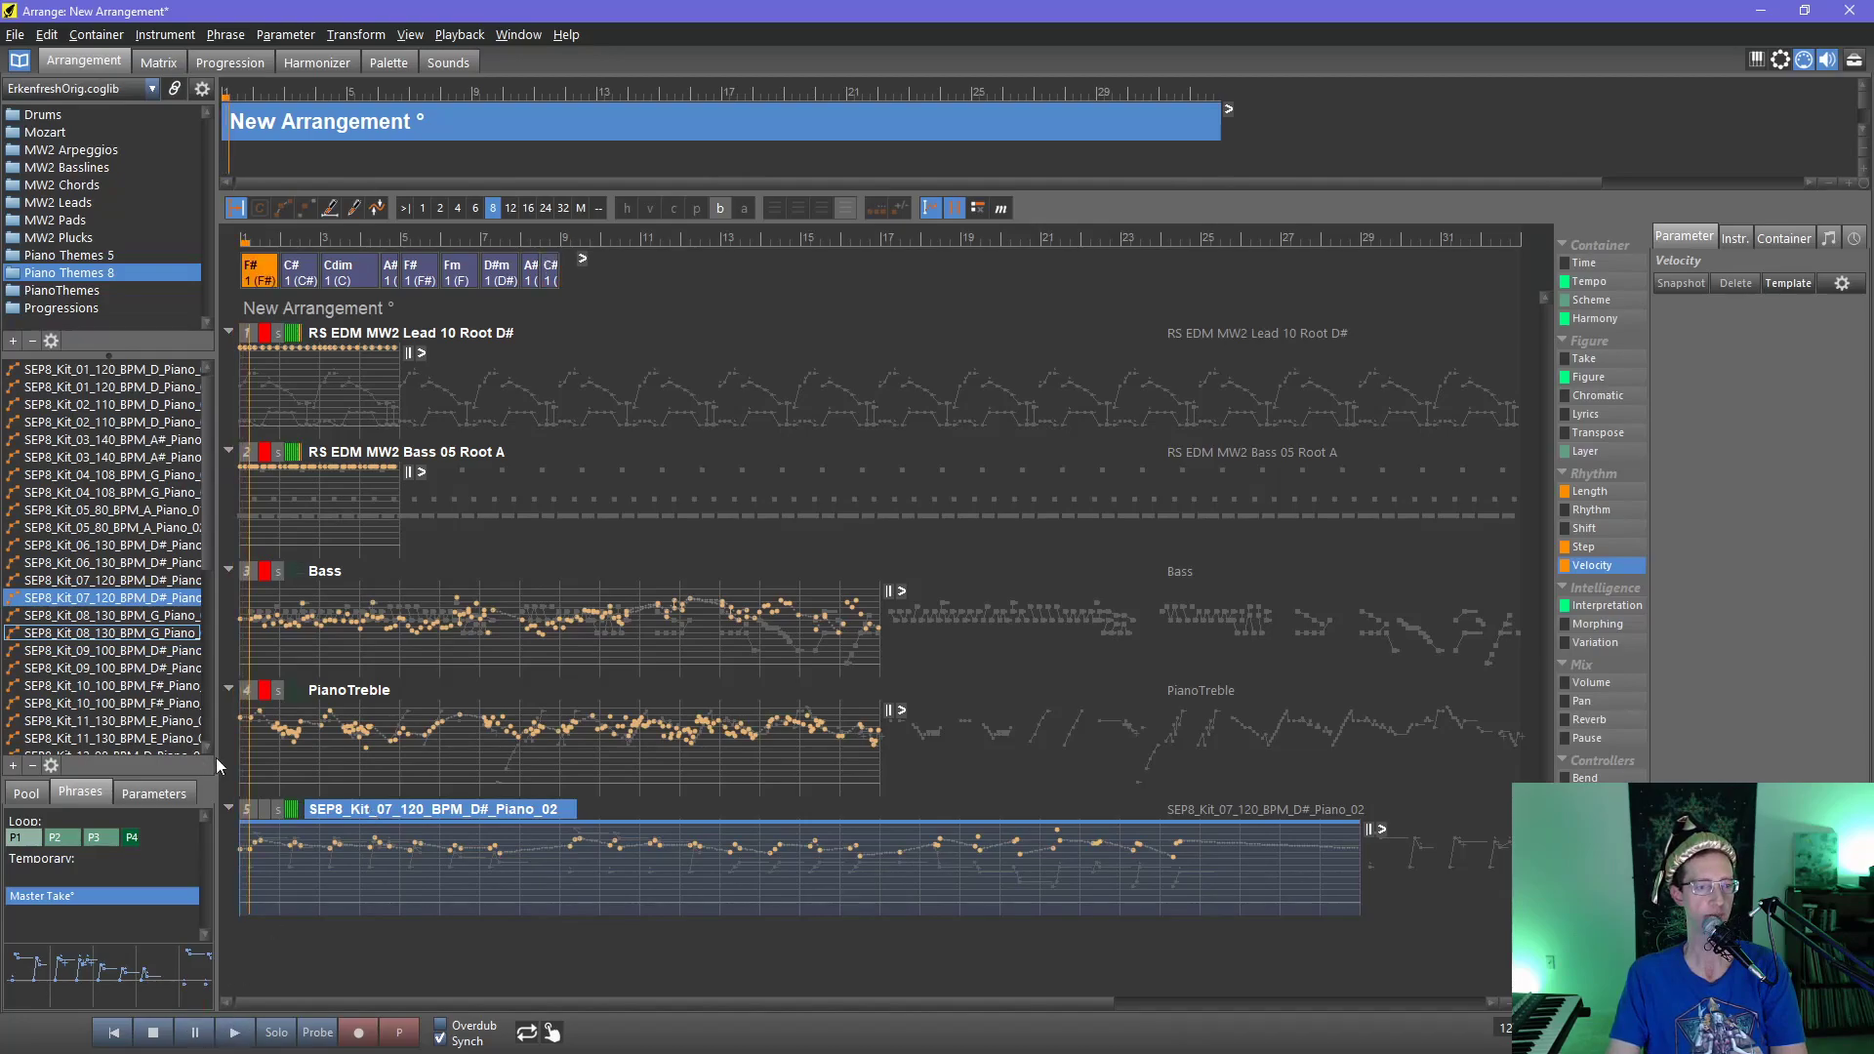
- Preview several Kit 12 and Kit 14 piano phrases in Piano Themes 8
{"action": "scroll", "coordinate": [118, 585], "scroll_direction": "down", "scroll_amount": 3}
{"action": "left_click", "coordinate": [136, 615]}
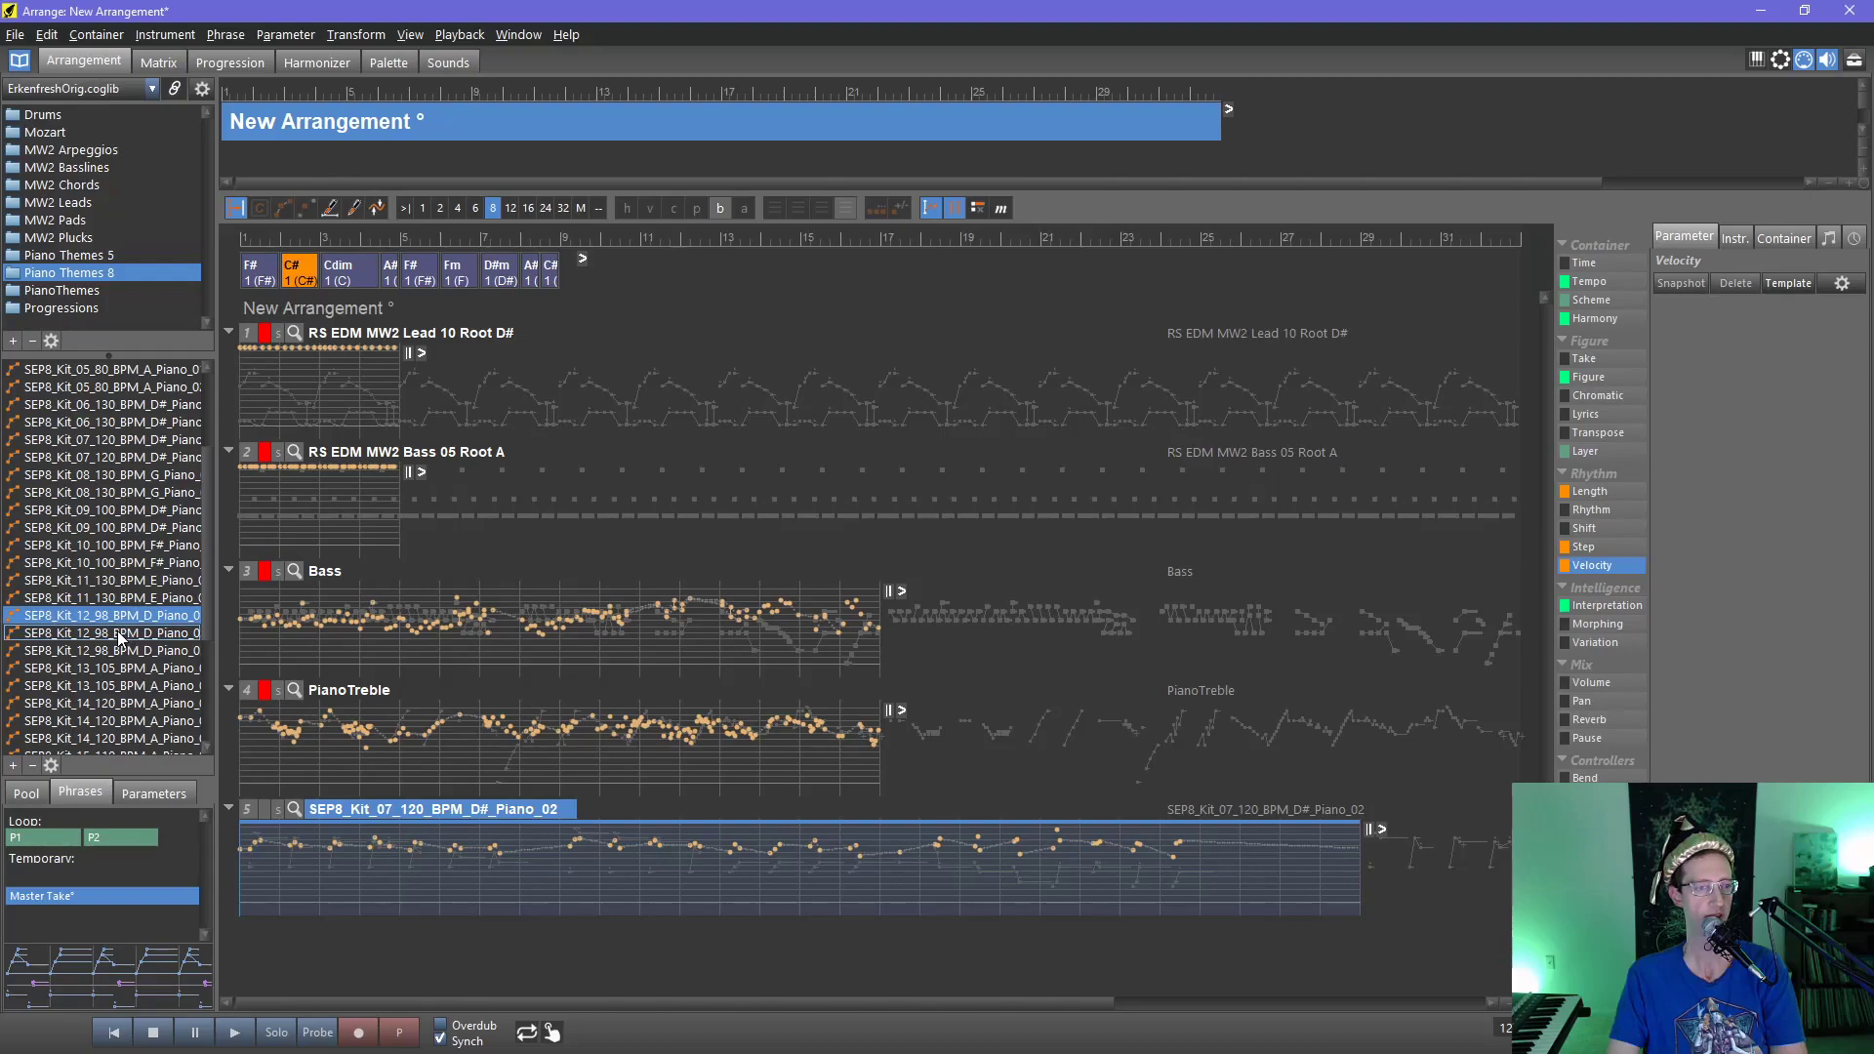
{"action": "left_click", "coordinate": [117, 632]}
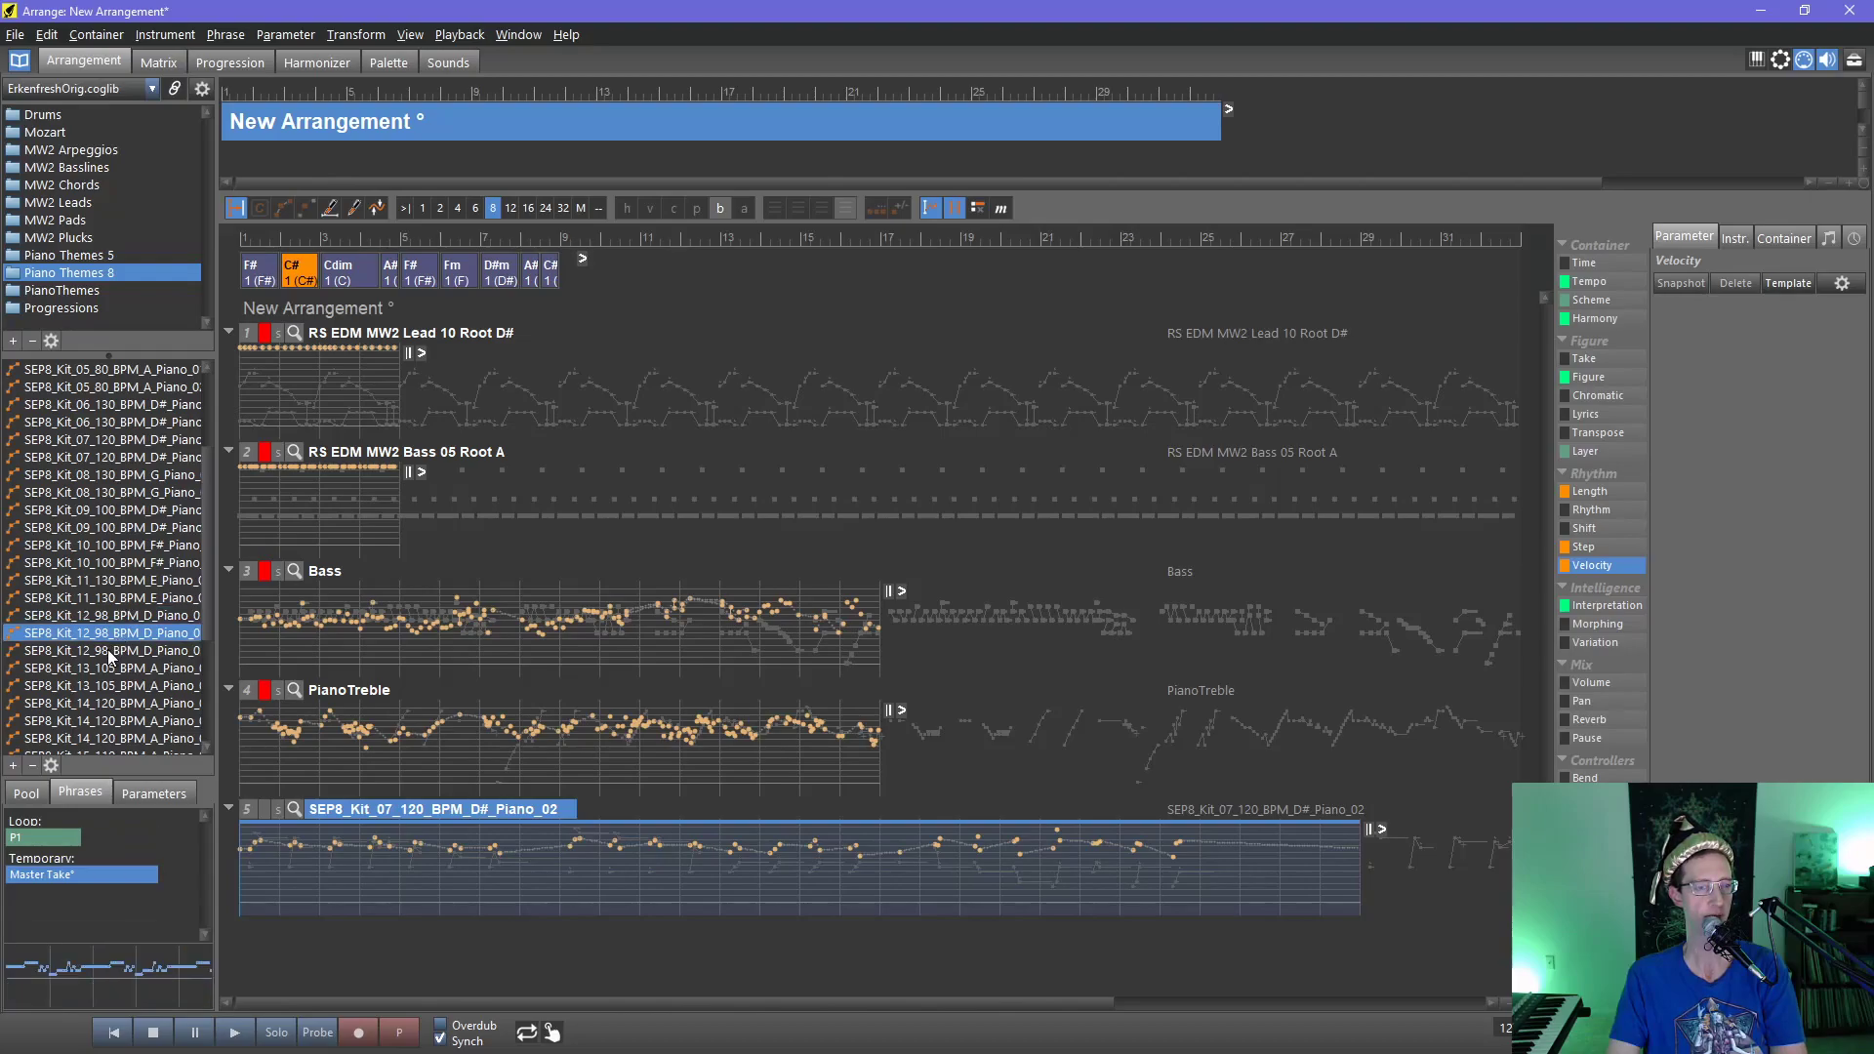
{"action": "left_click", "coordinate": [108, 650]}
{"action": "scroll", "coordinate": [118, 656], "scroll_direction": "down", "scroll_amount": 1}
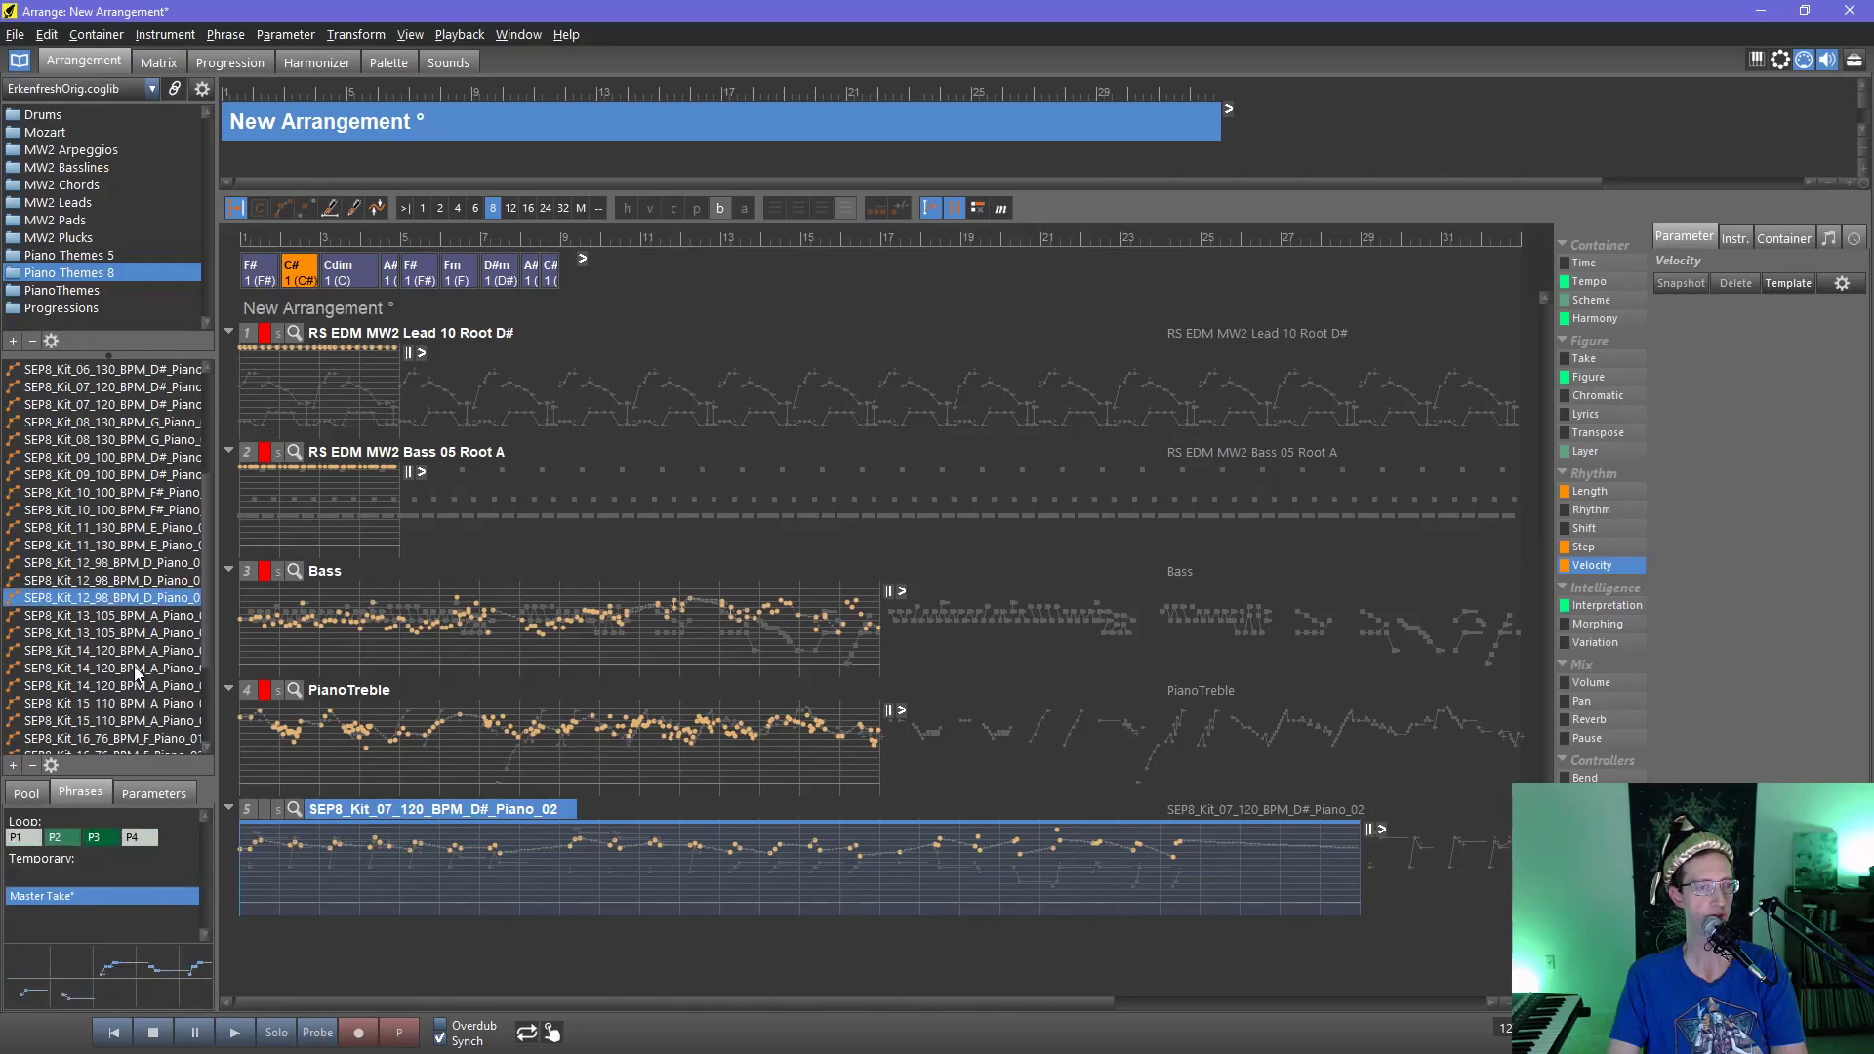
{"action": "left_click", "coordinate": [131, 667]}
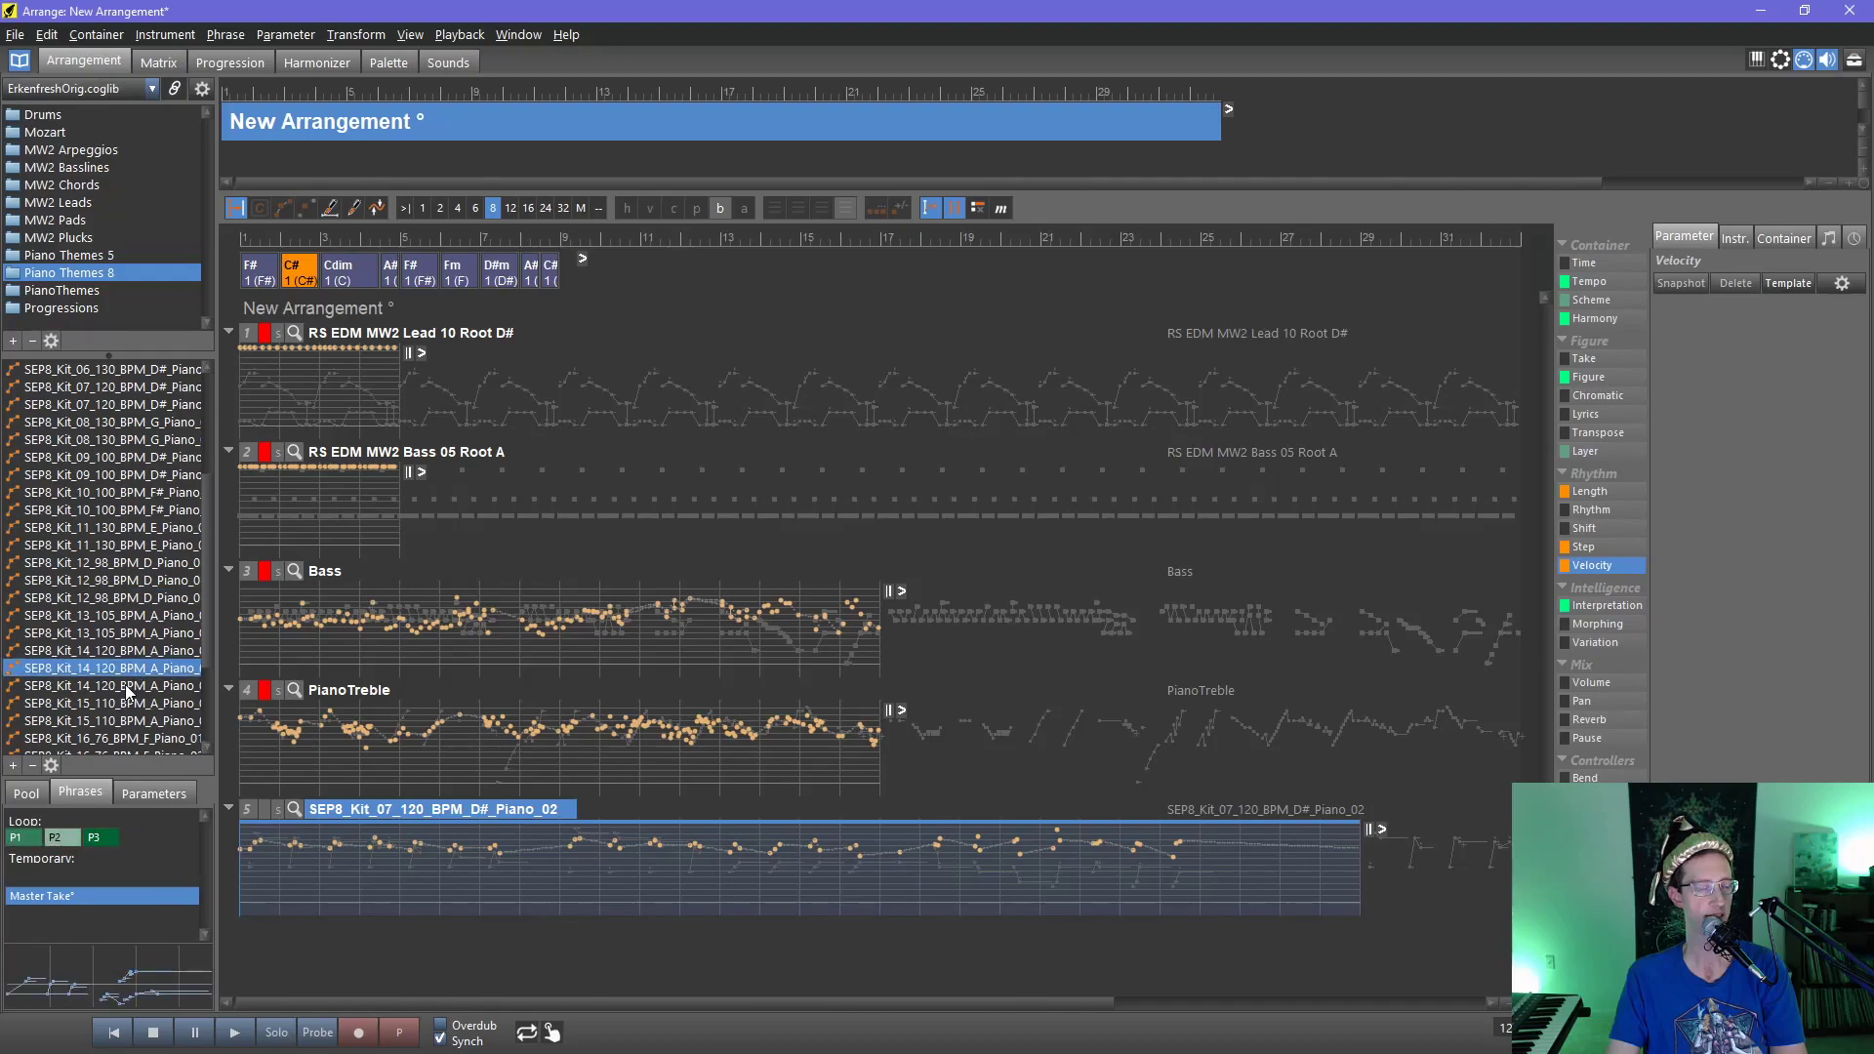
{"action": "left_click", "coordinate": [125, 685]}
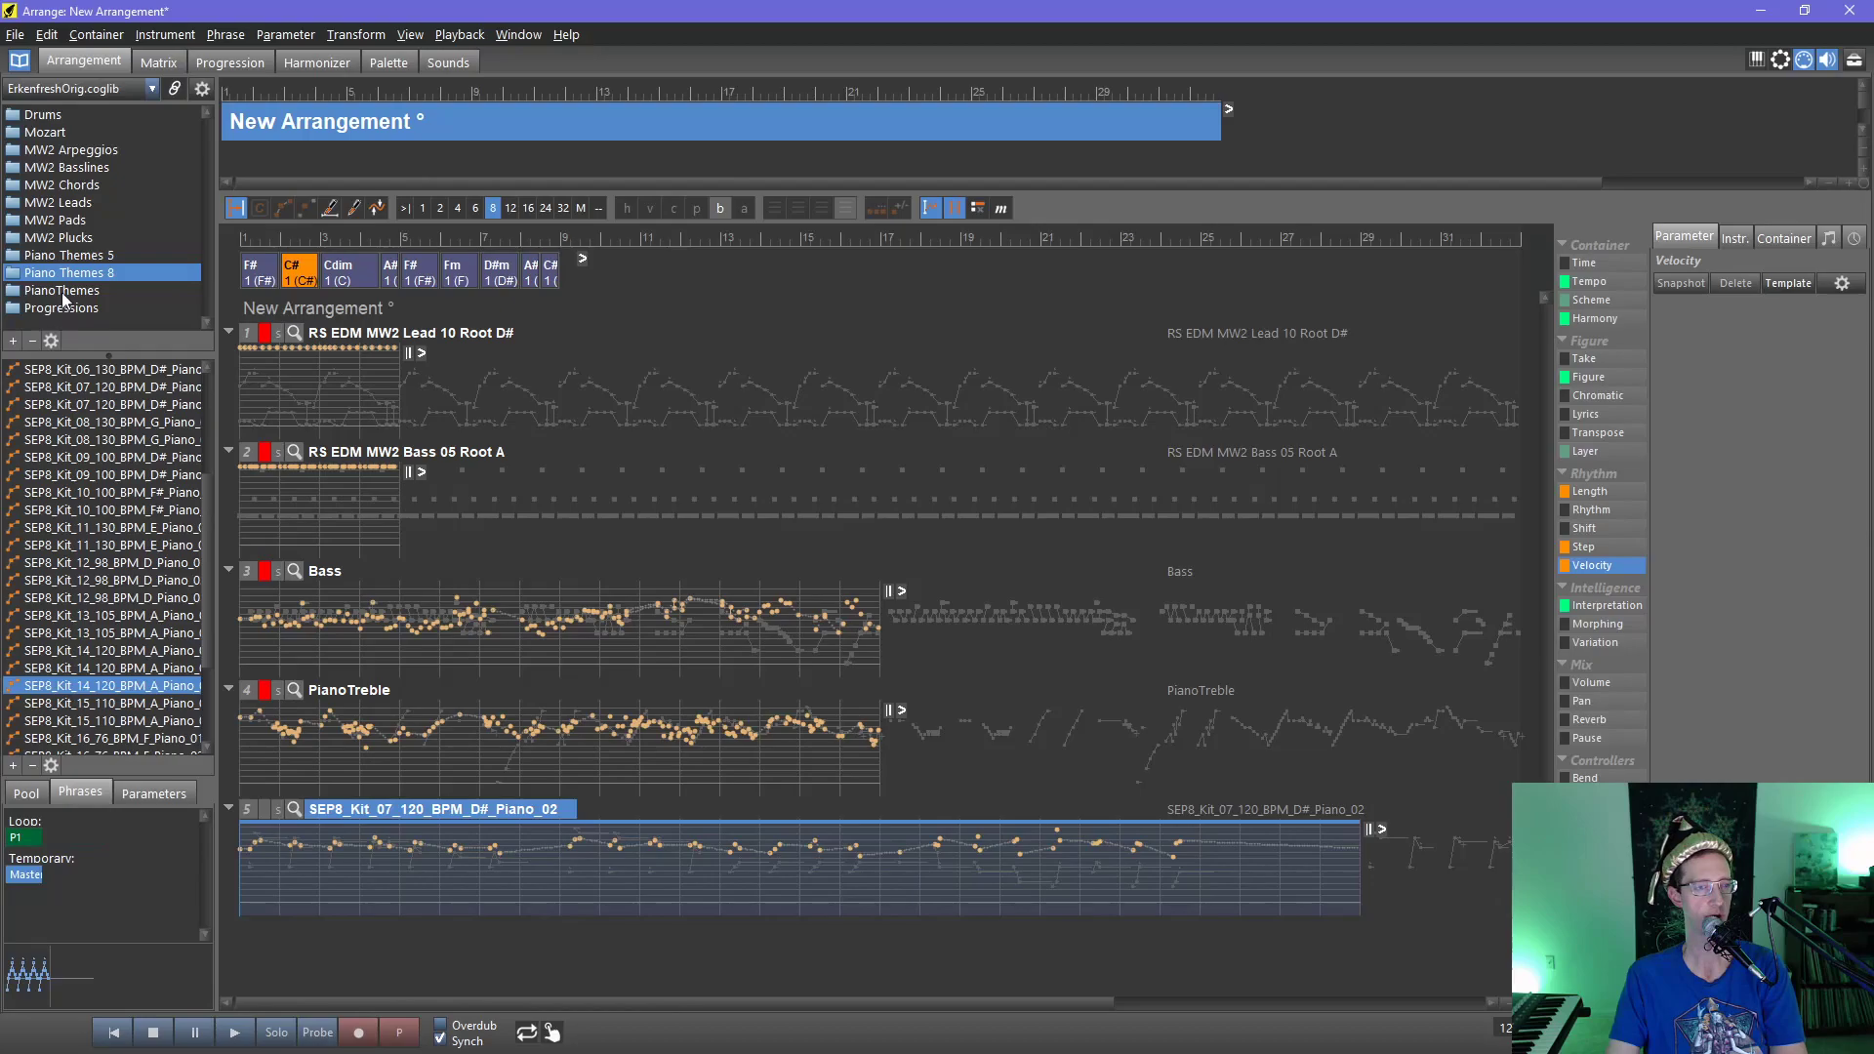
- Open the PianoThemes folder and preview Piano06 and Piano07 (October 2017 2)
{"action": "left_click", "coordinate": [61, 291]}
{"action": "left_click", "coordinate": [41, 457]}
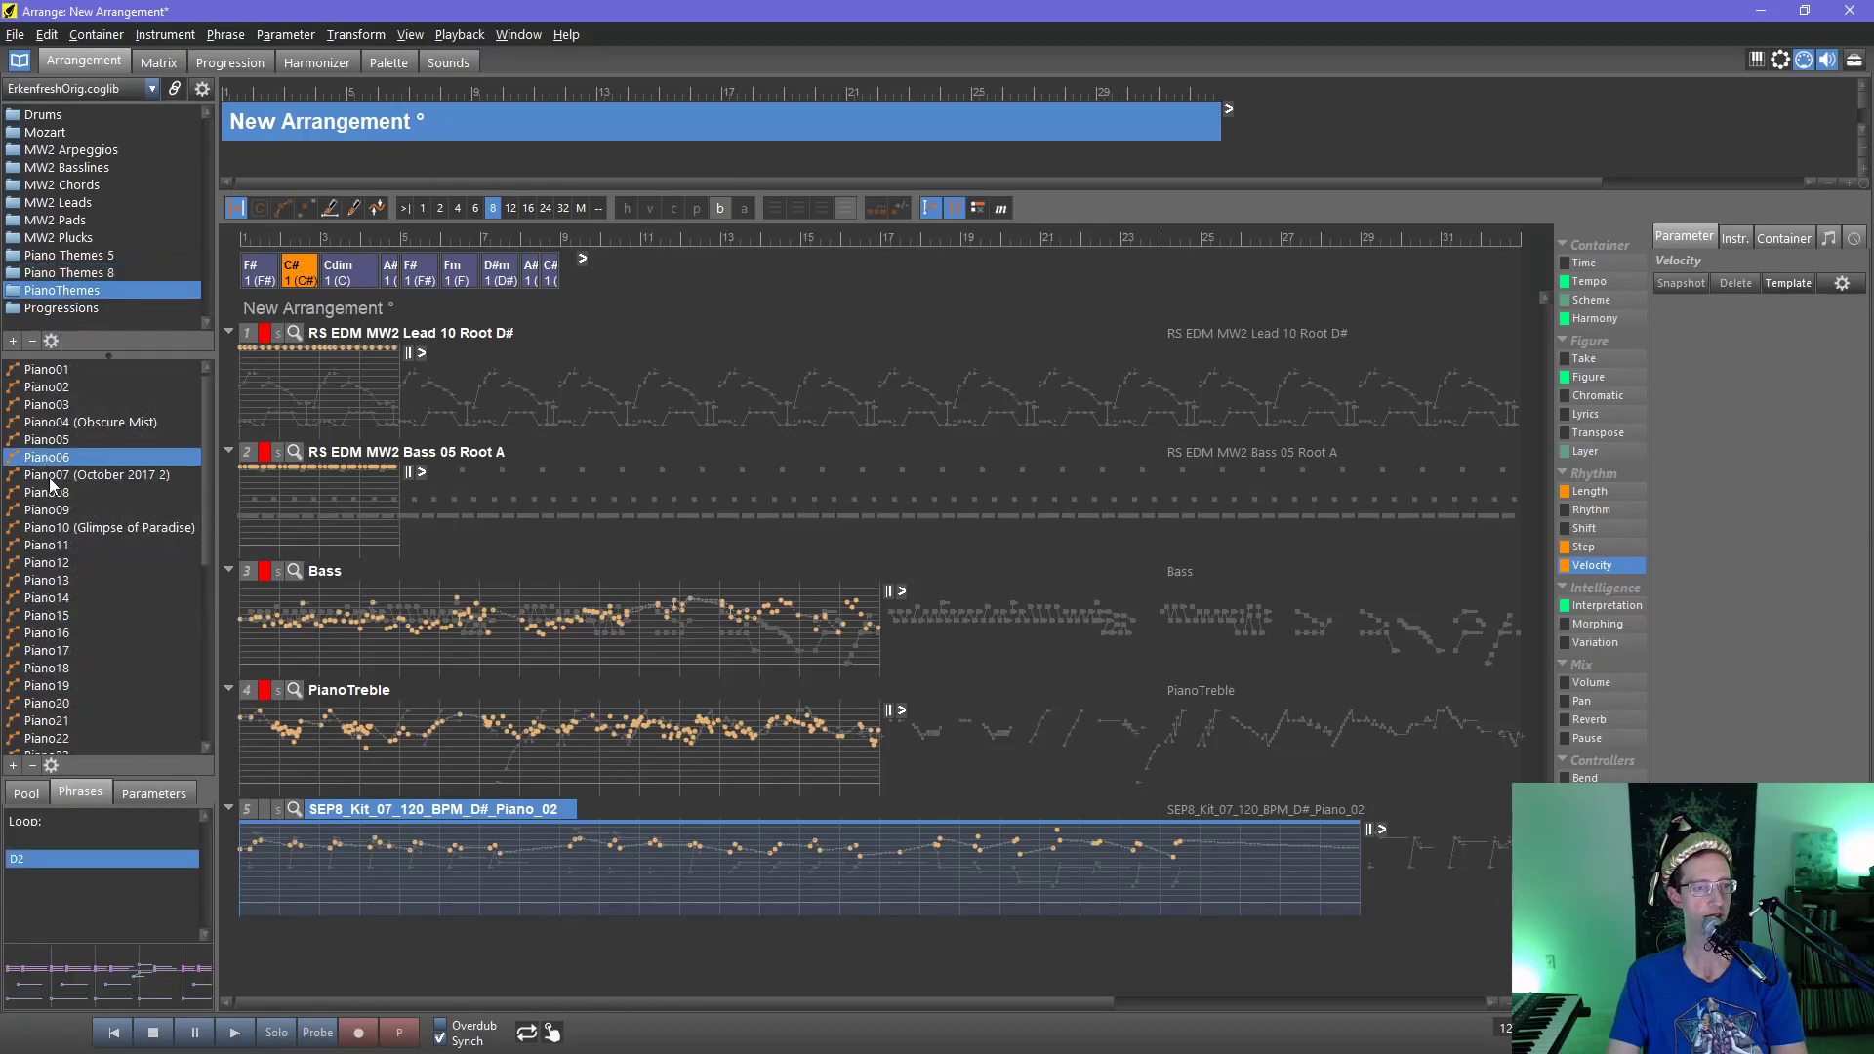
{"action": "left_click", "coordinate": [49, 476]}
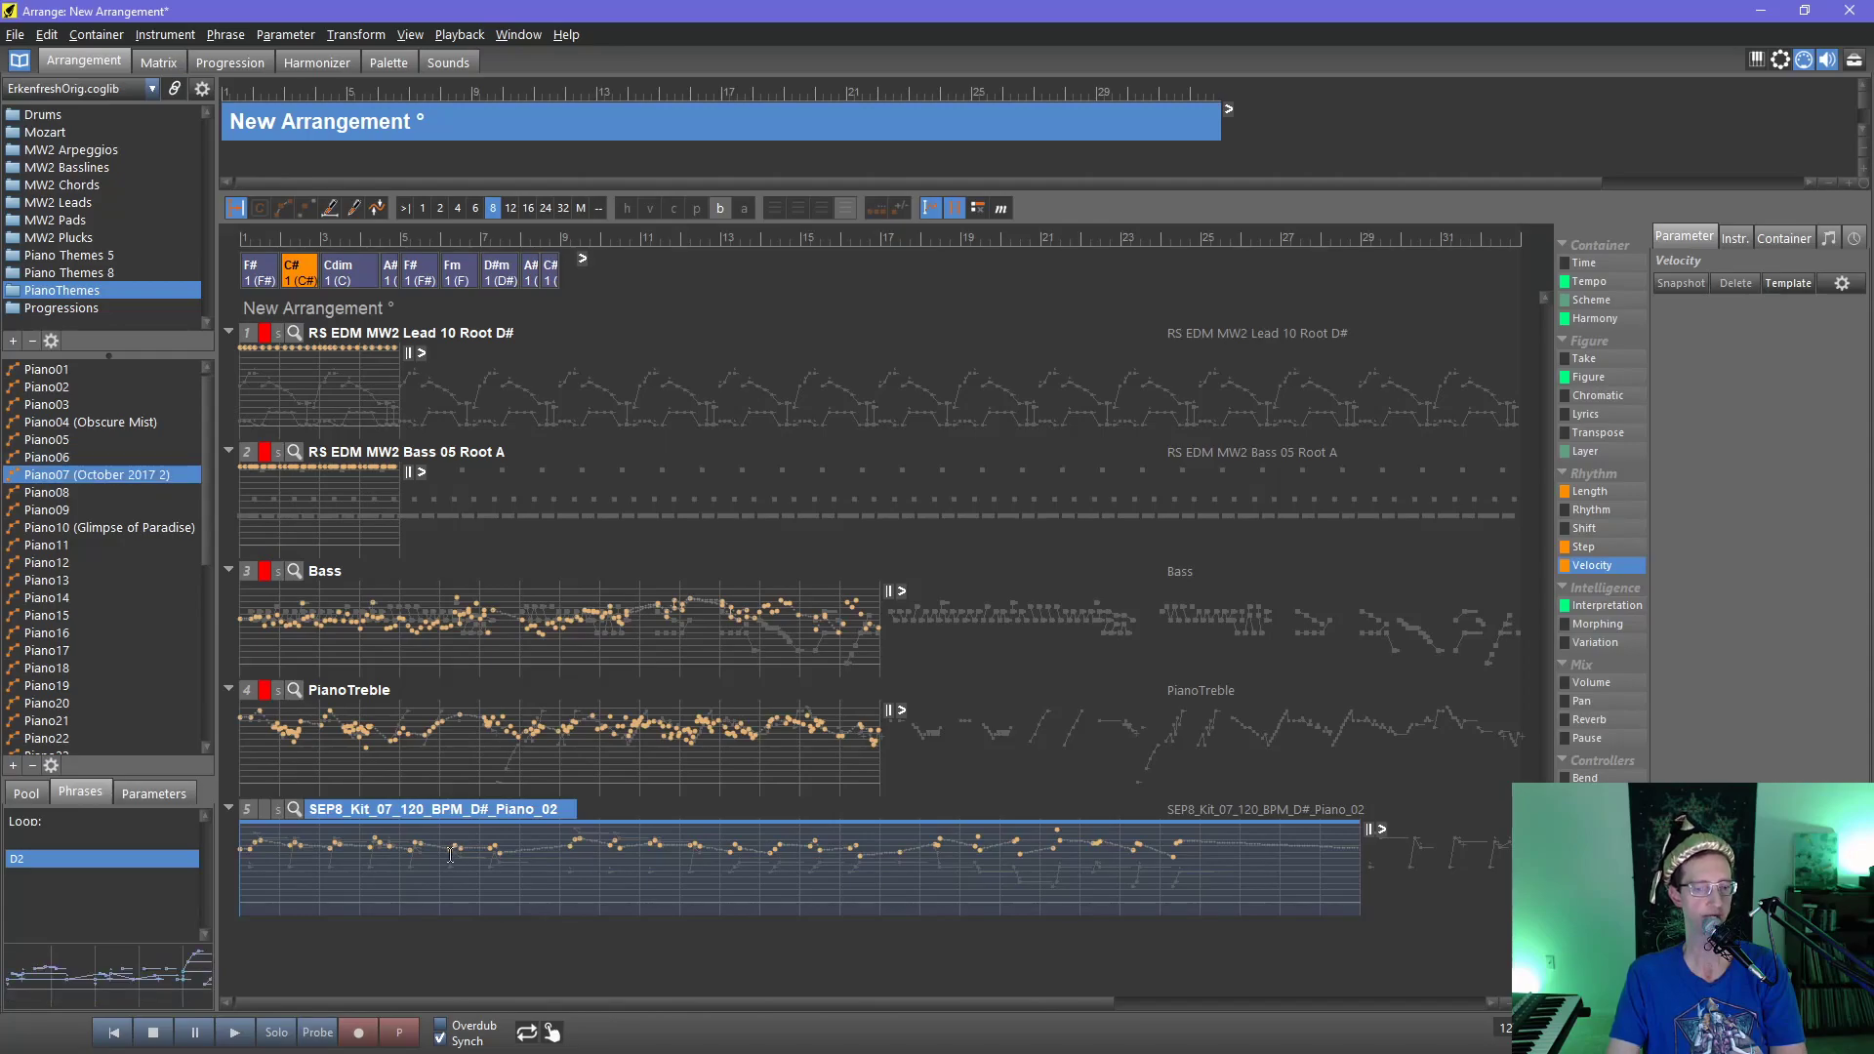
- Check the browser page briefly, then return to Synfire
{"action": "key", "text": "alt+Tab"}
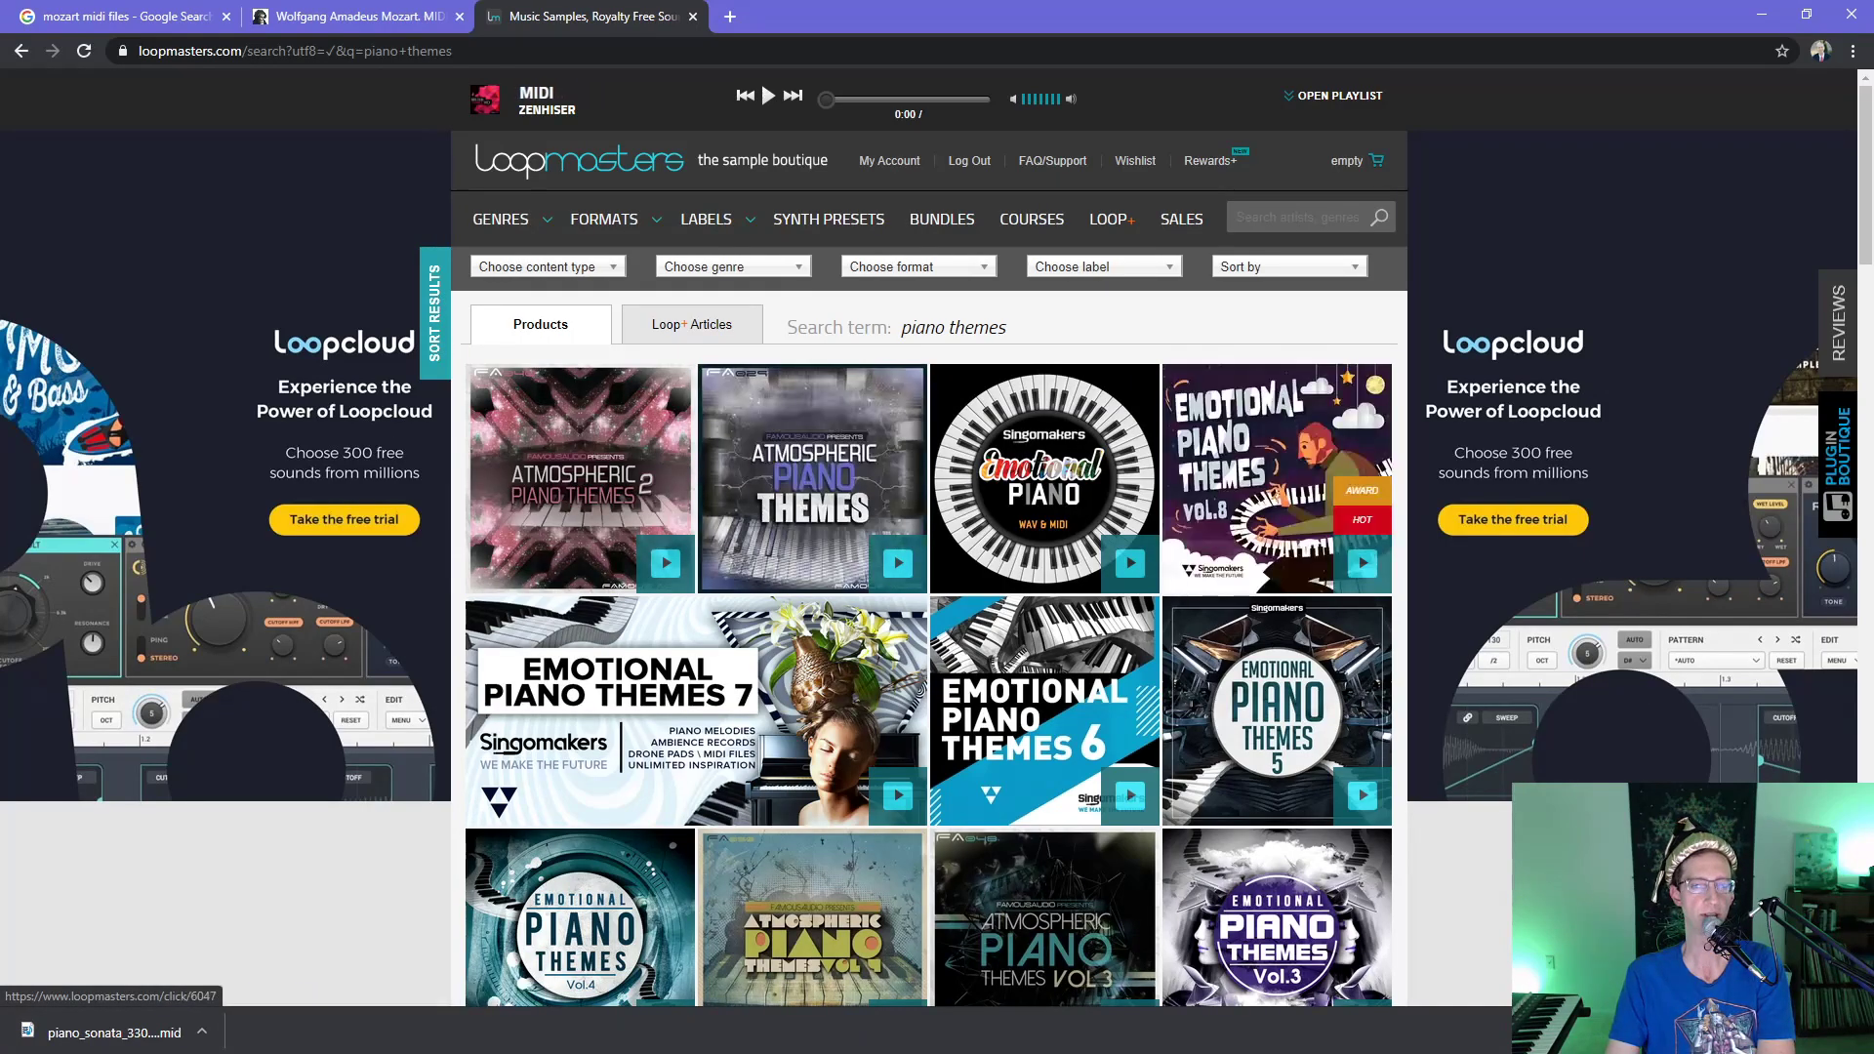
{"action": "scroll", "coordinate": [1401, 480], "scroll_direction": "down", "scroll_amount": 2}
{"action": "scroll", "coordinate": [1401, 480], "scroll_direction": "up", "scroll_amount": 2}
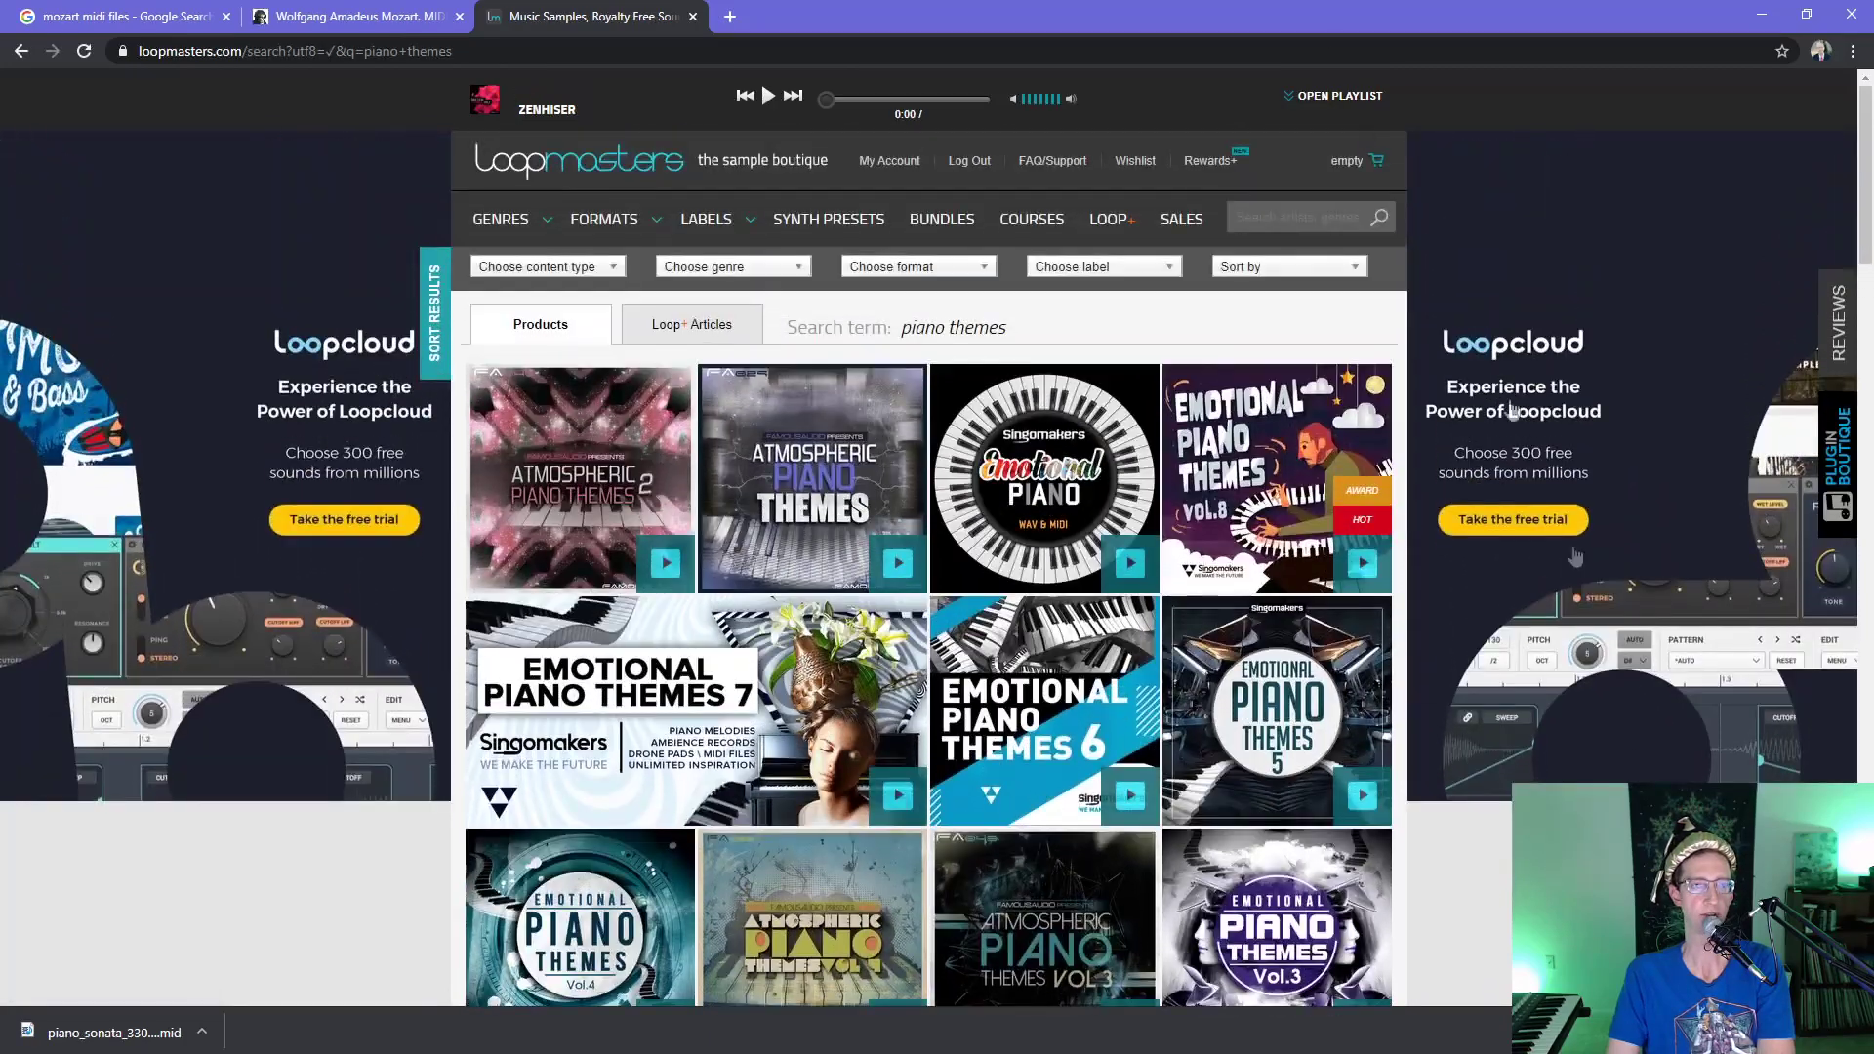
{"action": "left_click", "coordinate": [1762, 14]}
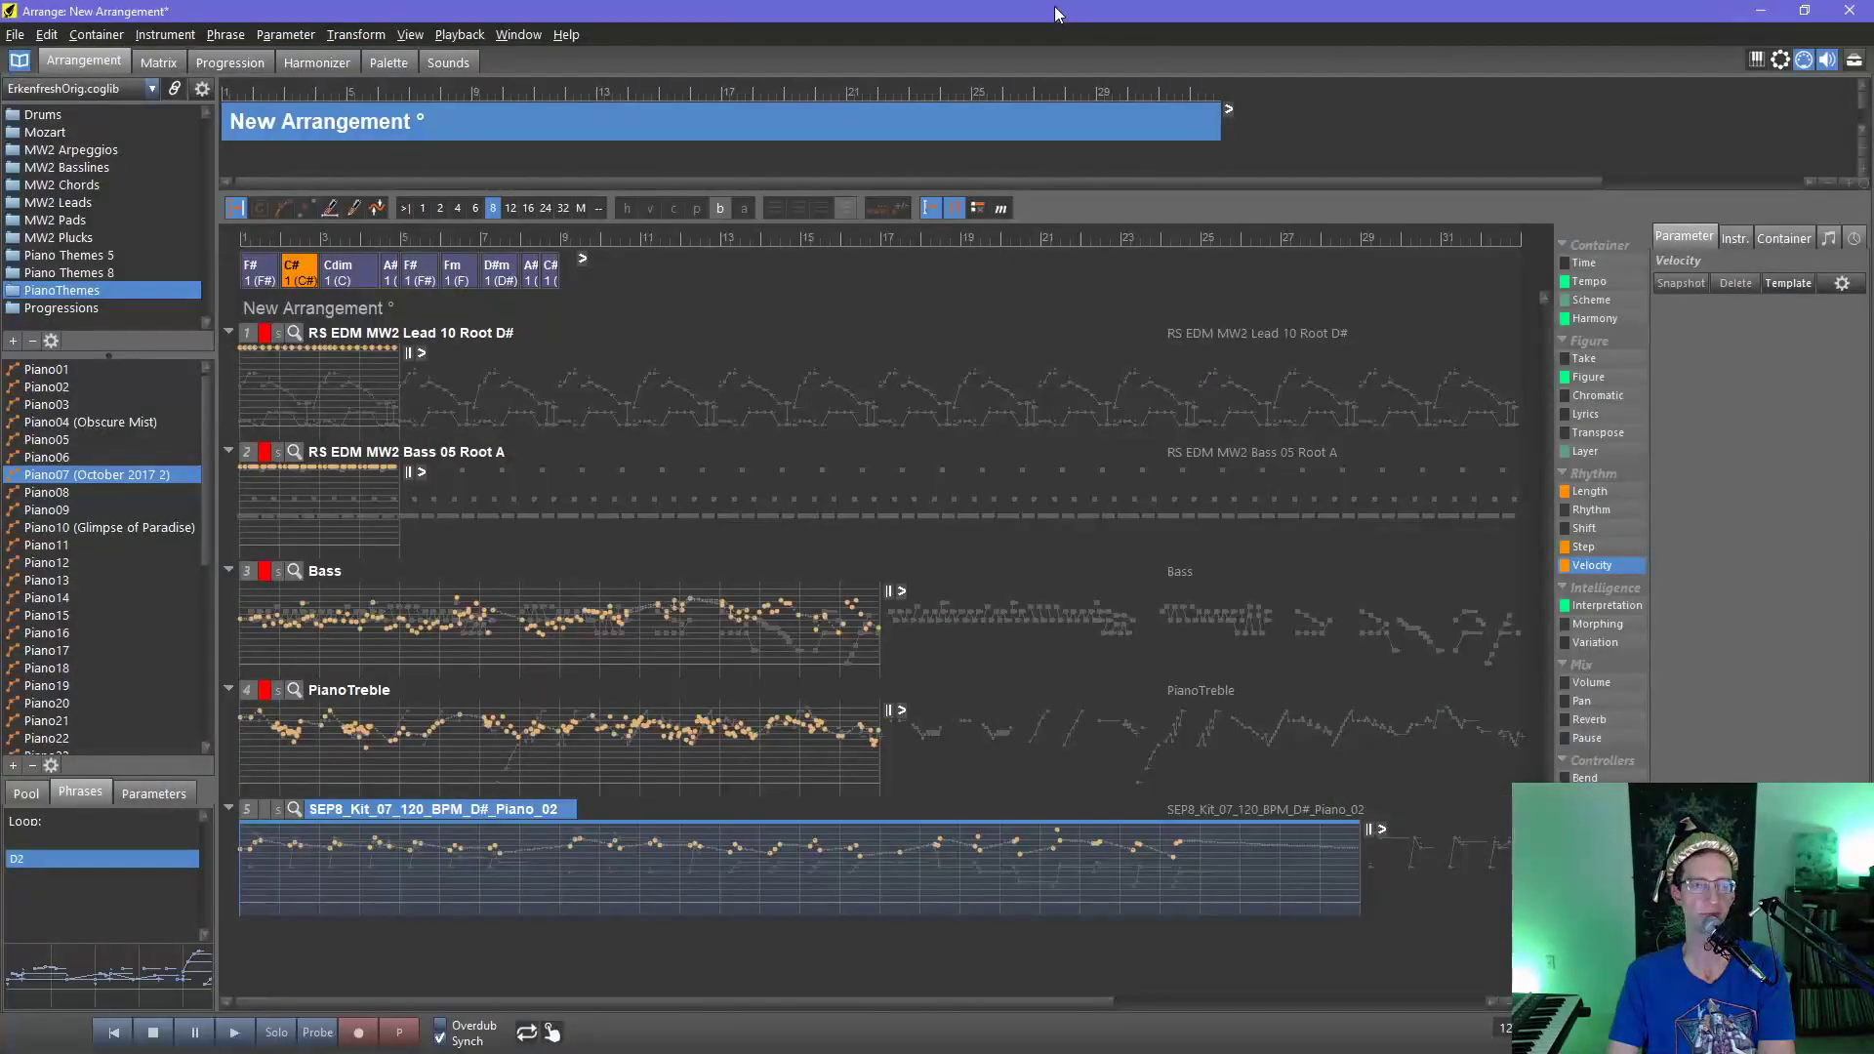